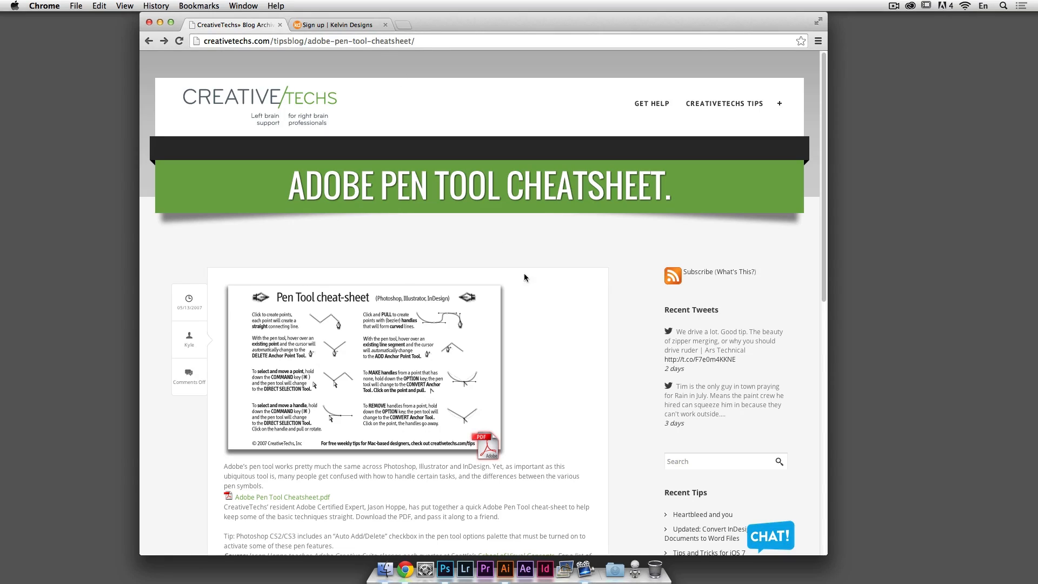
- View the Adobe Pen Tool Cheatsheet PDF in a separate tab and close it again
{"action": "scroll", "coordinate": [575, 302], "scroll_direction": "down", "scroll_amount": 1}
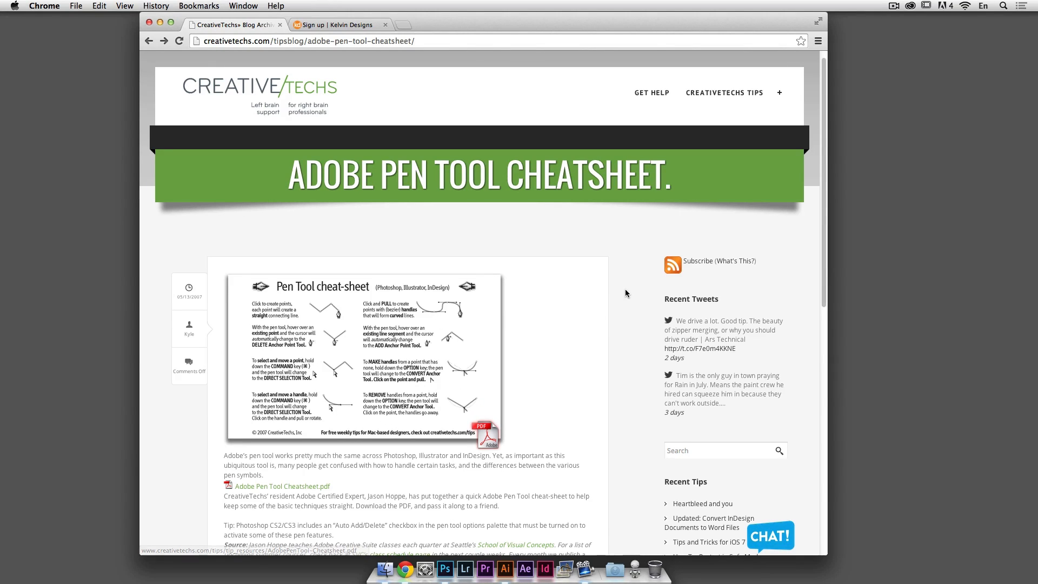
{"action": "left_click", "coordinate": [315, 491], "text": "super"}
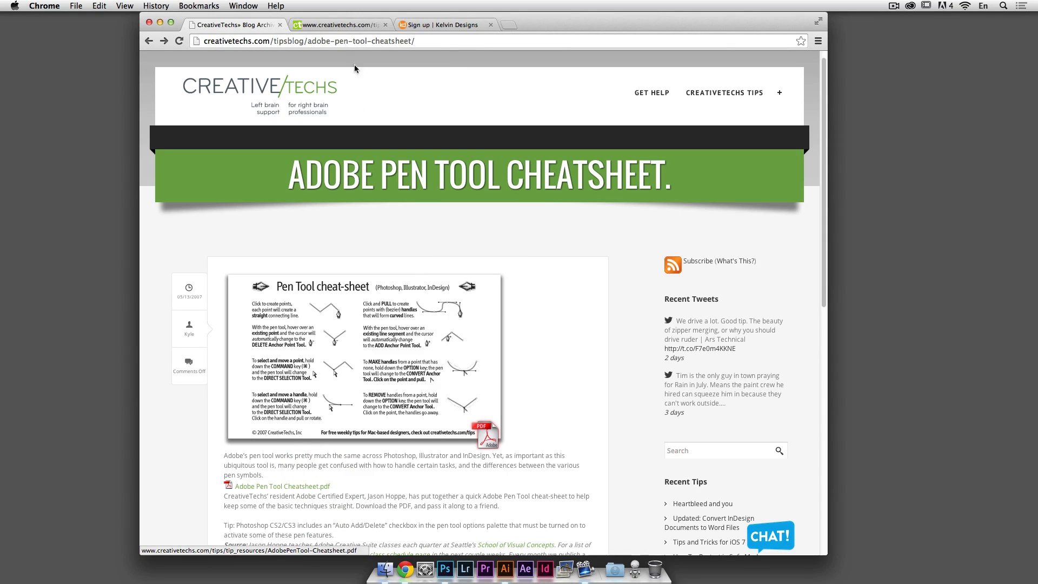
{"action": "left_click", "coordinate": [351, 27]}
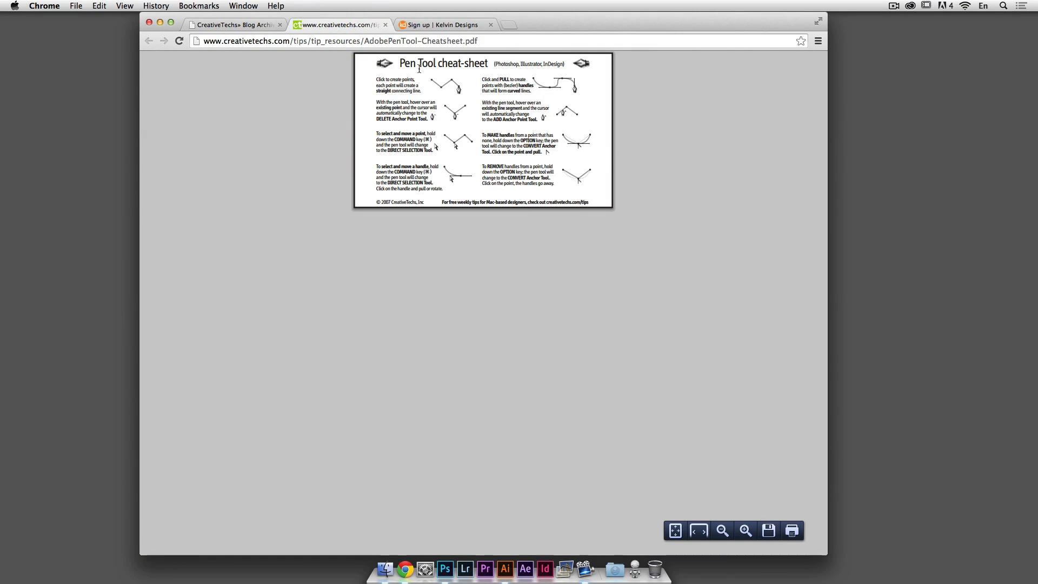
{"action": "left_click", "coordinate": [385, 25]}
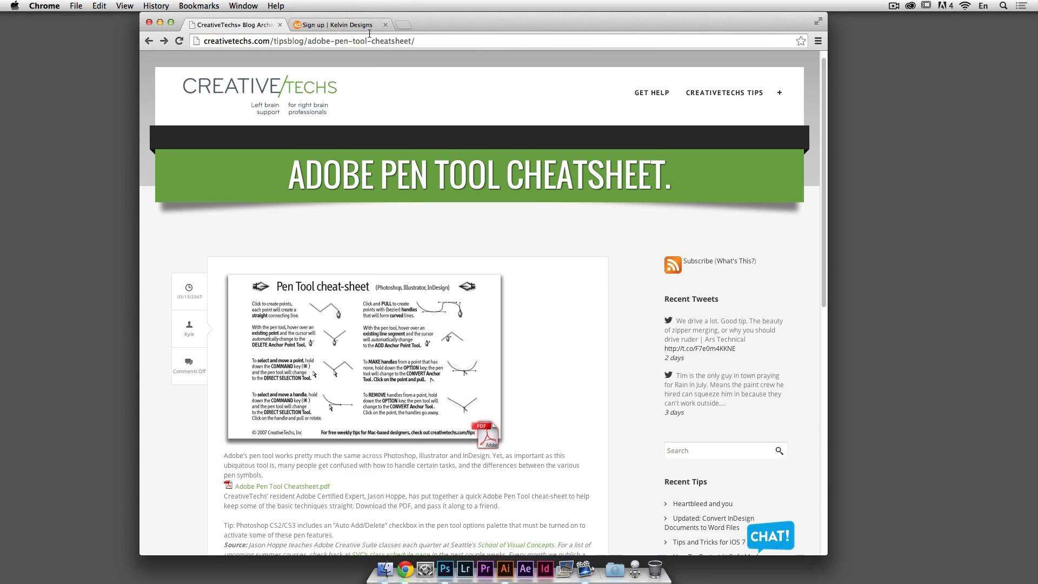
- Switch to Finder and preview the images 1 Pear.jpg, 2 Venise.jpg and 3 Charlot.jpg in Episode-002-Source-Files
{"action": "left_click", "coordinate": [385, 569]}
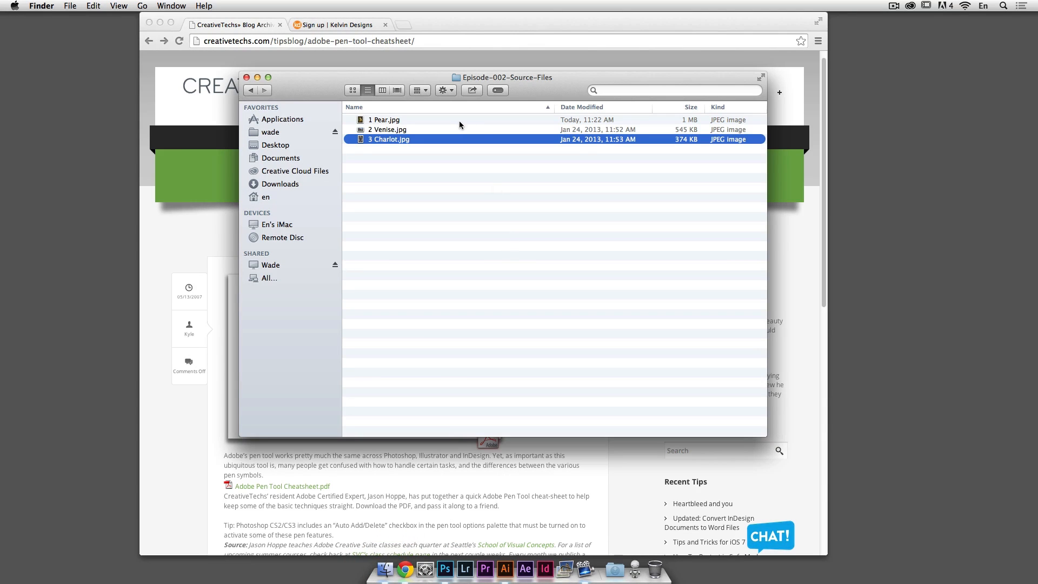
{"action": "left_click", "coordinate": [459, 120]}
{"action": "key", "text": "space"}
{"action": "key", "text": "Down"}
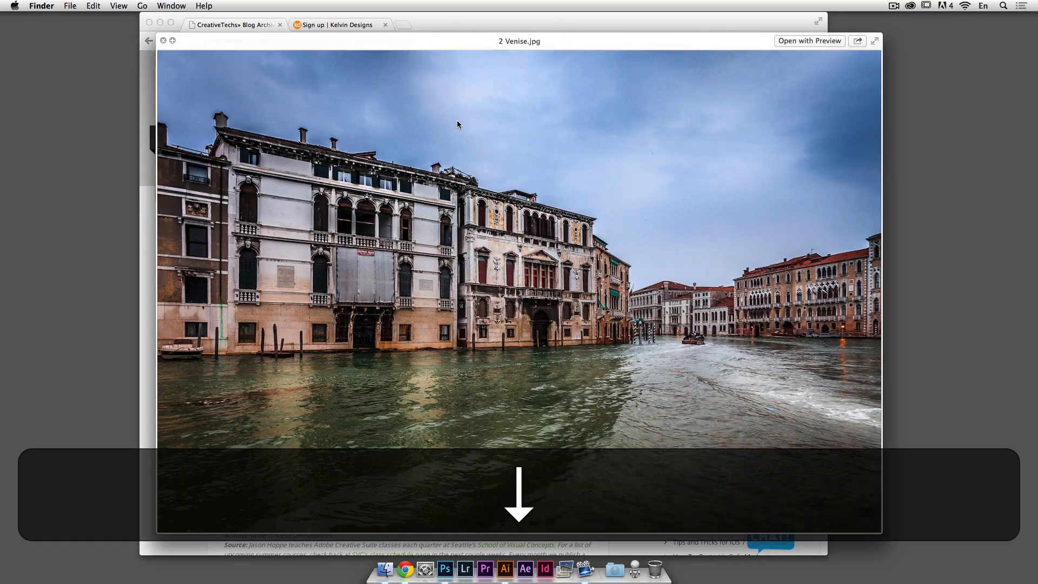
{"action": "key", "text": "Down"}
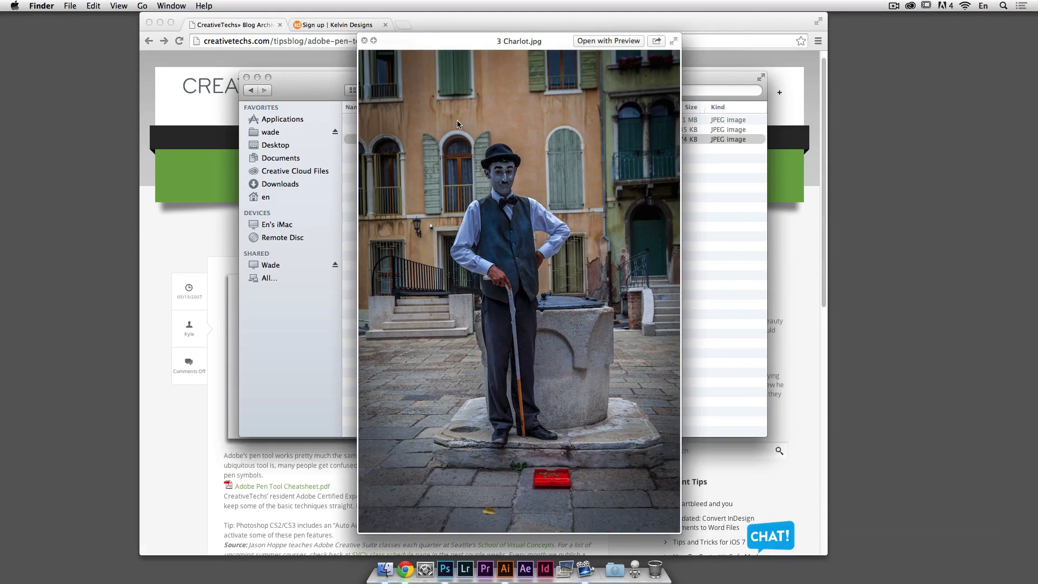
{"action": "key", "text": "space"}
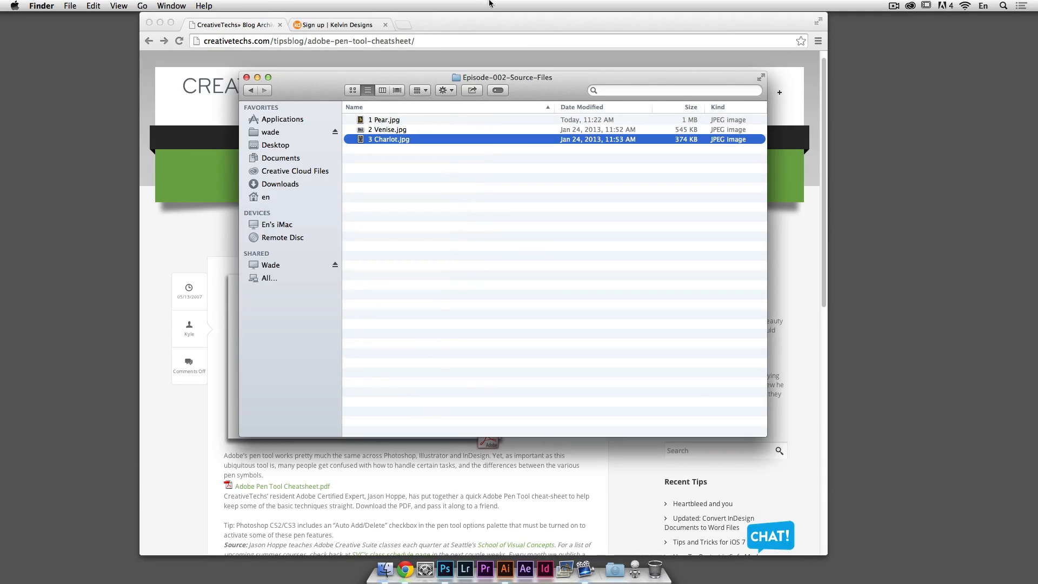
- Switch to Chrome to view the Kelvin Designs newsletter sign-up page, and minimize the browser window
{"action": "left_click", "coordinate": [462, 25]}
{"action": "left_click", "coordinate": [348, 26]}
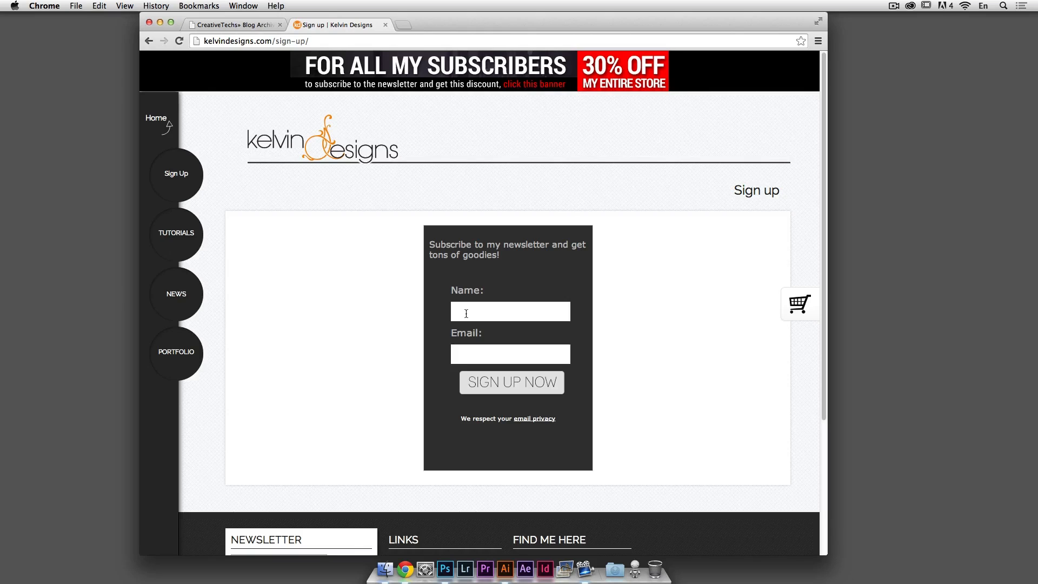
{"action": "left_click", "coordinate": [259, 25]}
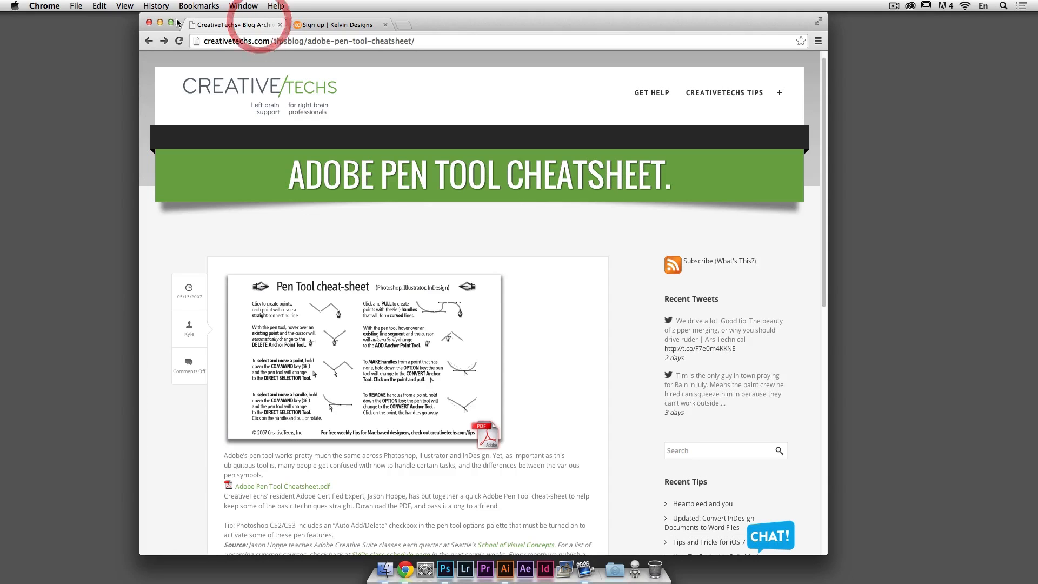
{"action": "left_click", "coordinate": [160, 22]}
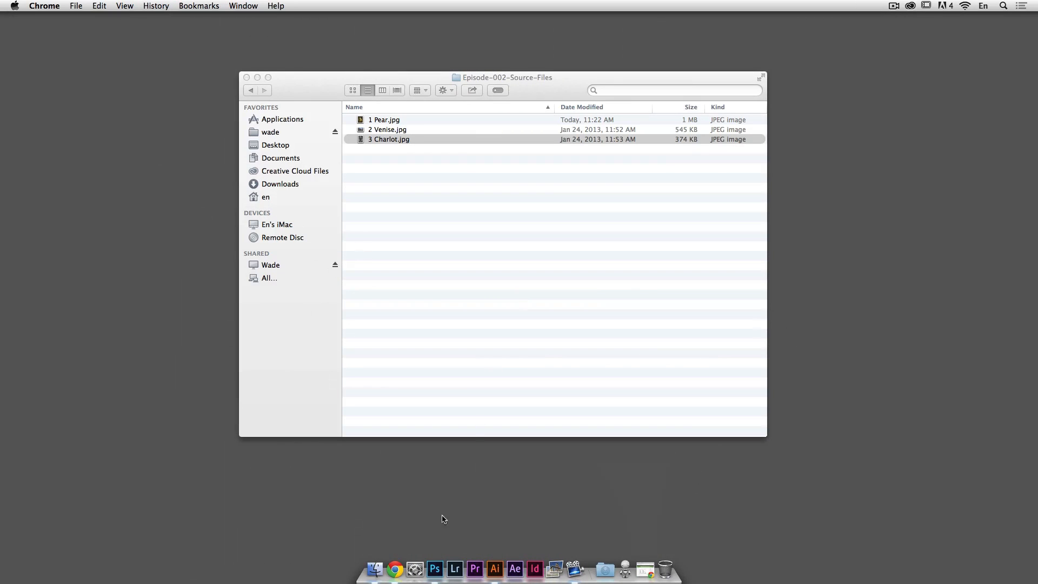
- Open 1 Pear.jpg from the source files folder in Adobe Photoshop CC 2014
{"action": "left_click", "coordinate": [435, 569]}
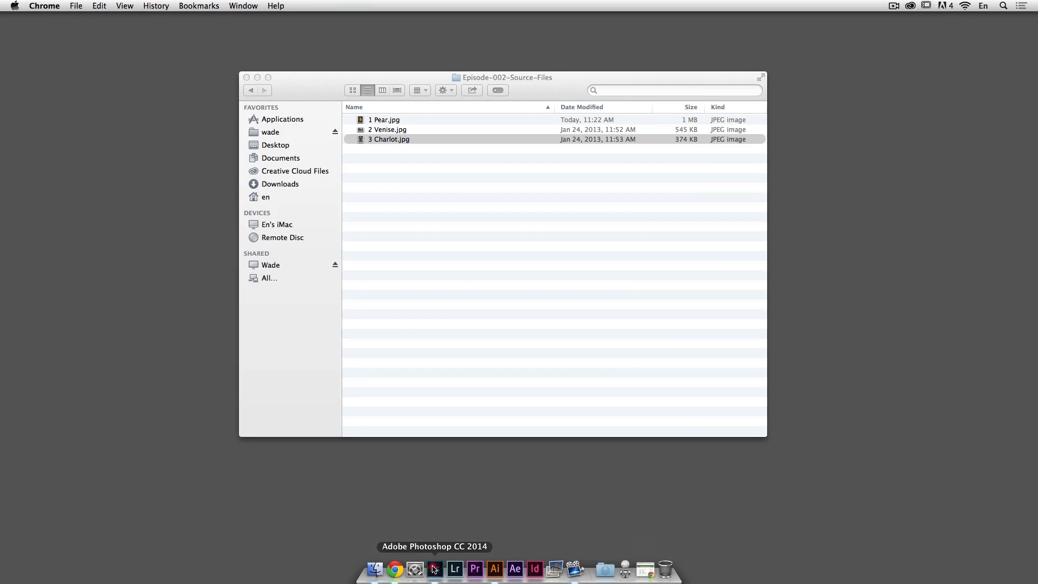
{"action": "left_click", "coordinate": [388, 240]}
{"action": "left_click", "coordinate": [456, 192]}
{"action": "left_click_drag", "start_coordinate": [387, 119], "coordinate": [437, 567]}
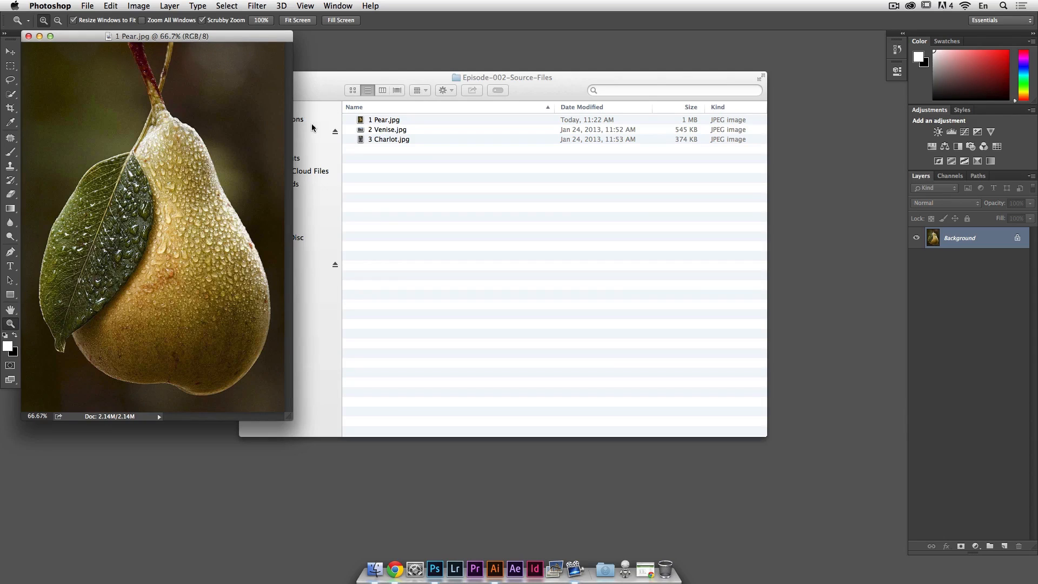
- Examine the pear photo at different magnifications, ending at 200% on the stem and the top of the fruit
{"action": "key", "text": "super"}
{"action": "left_click", "coordinate": [160, 197]}
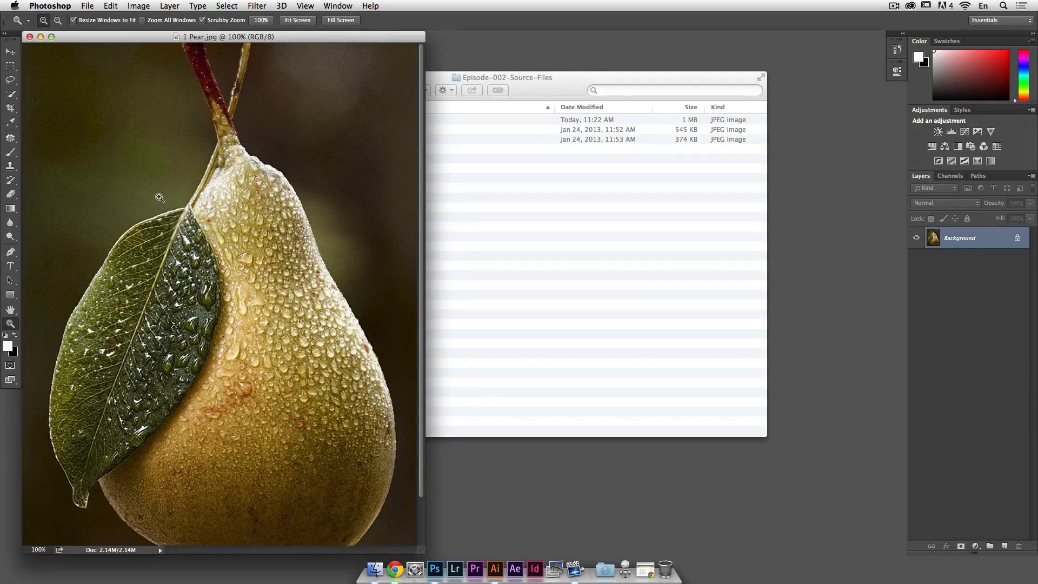
{"action": "key", "text": "super+plus"}
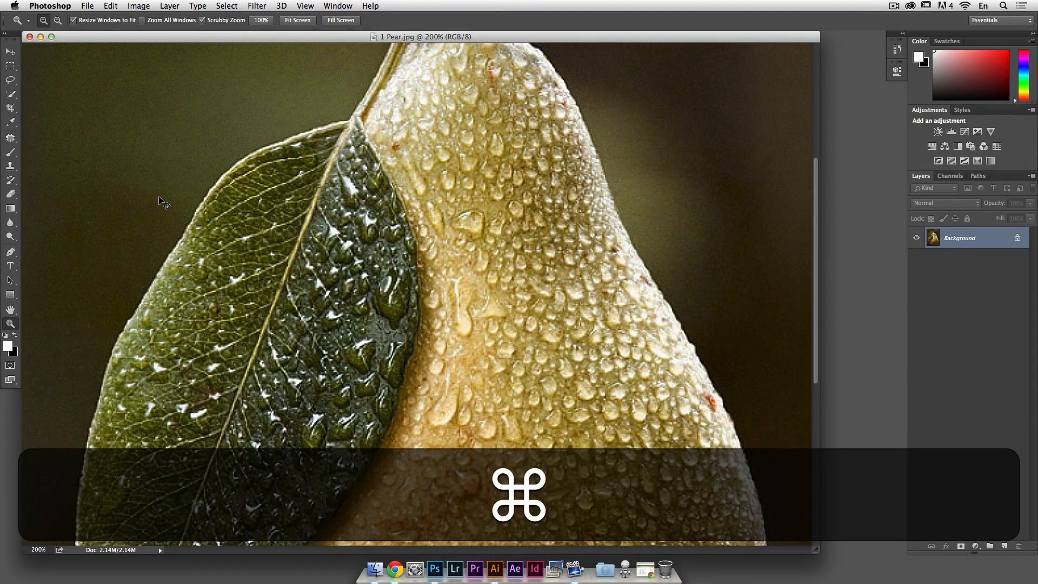
{"action": "key", "text": "super+plus"}
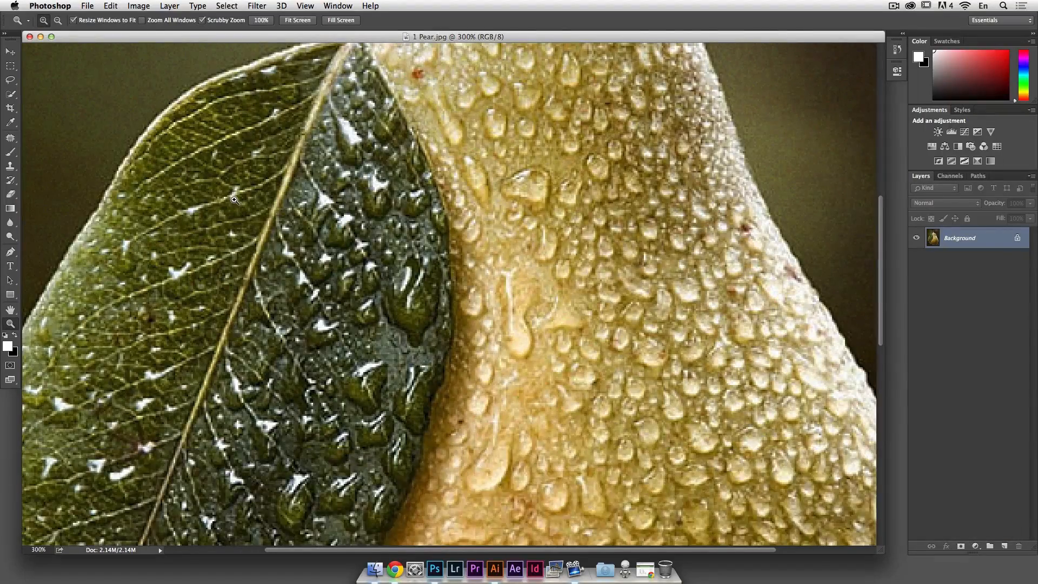
{"action": "key", "text": "alt+super+minus"}
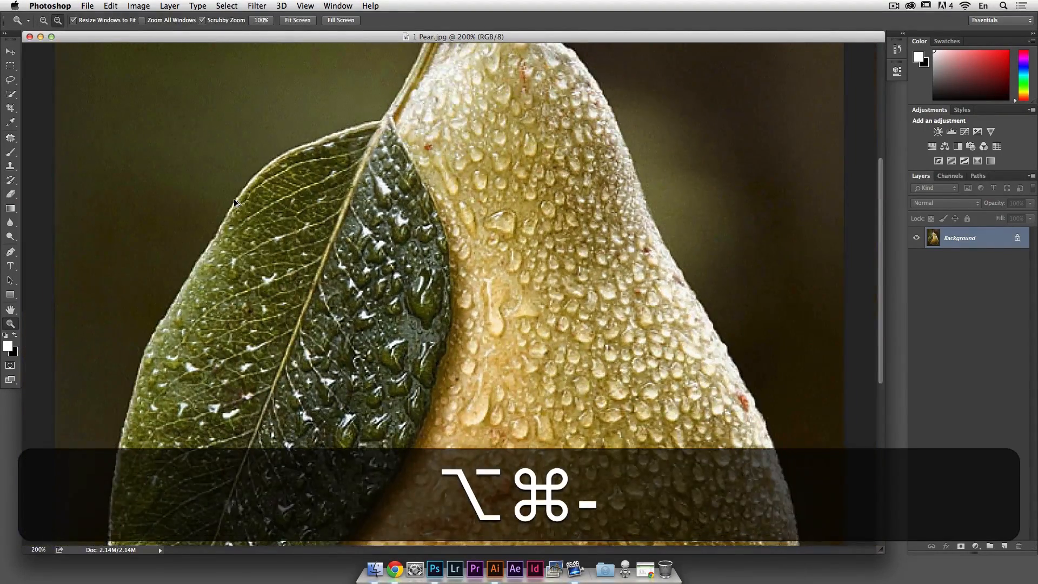
{"action": "key", "text": "alt+super+minus"}
{"action": "key", "text": "space"}
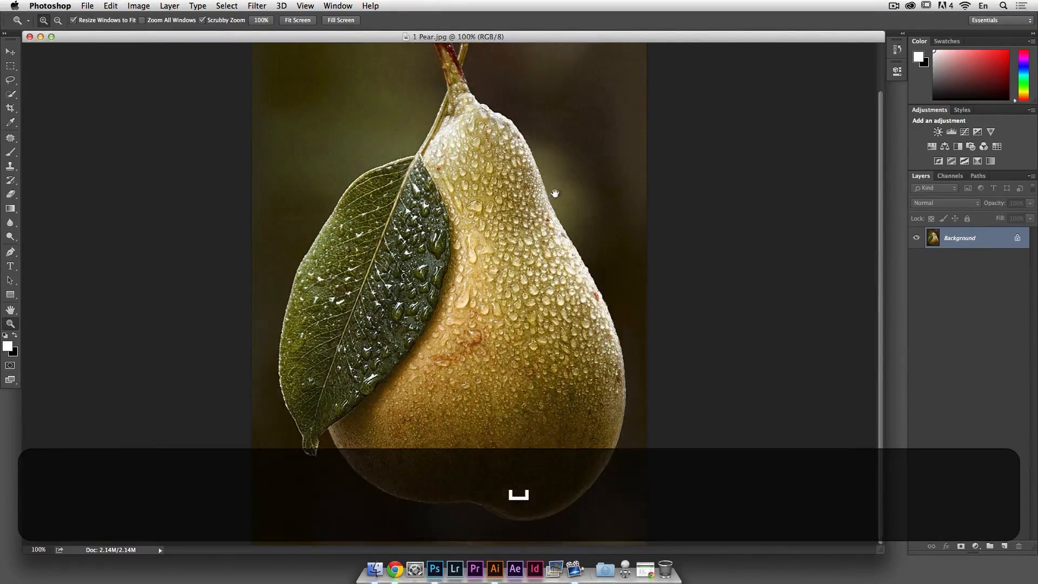
{"action": "left_click_drag", "start_coordinate": [550, 250], "coordinate": [554, 378]}
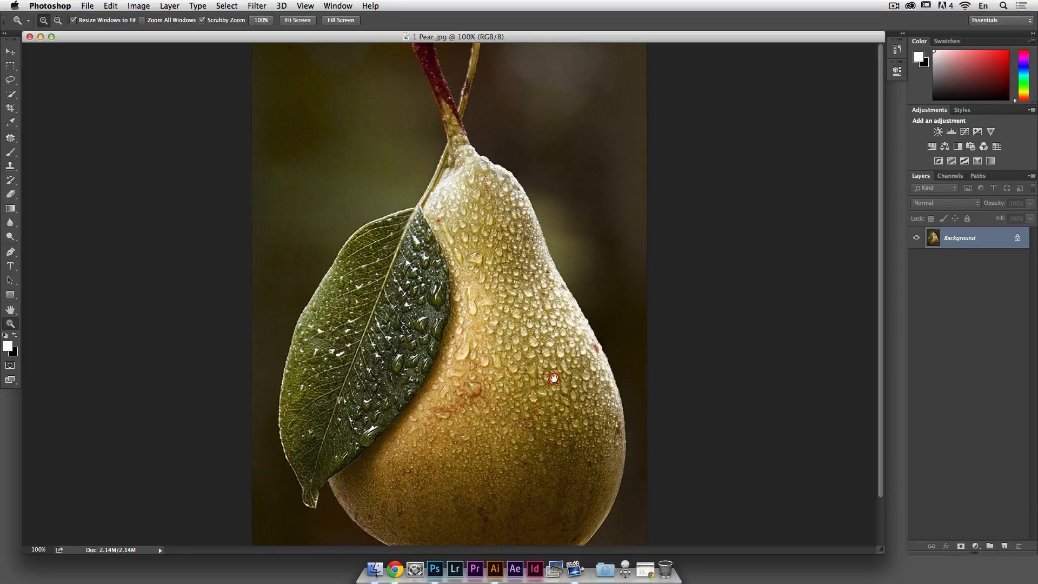
{"action": "key", "text": "alt+super+plus"}
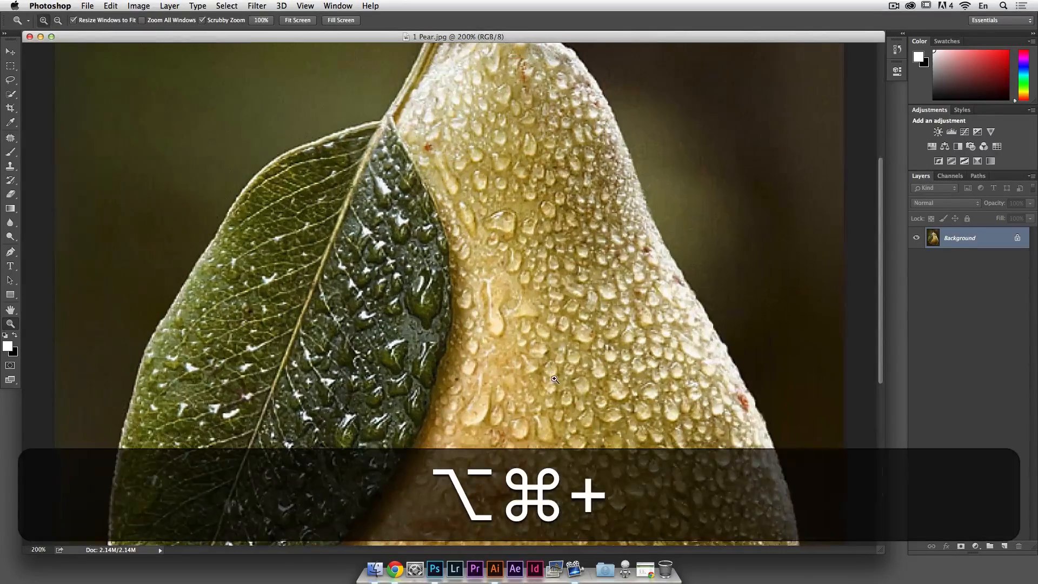
{"action": "left_click_drag", "start_coordinate": [561, 157], "coordinate": [558, 440]}
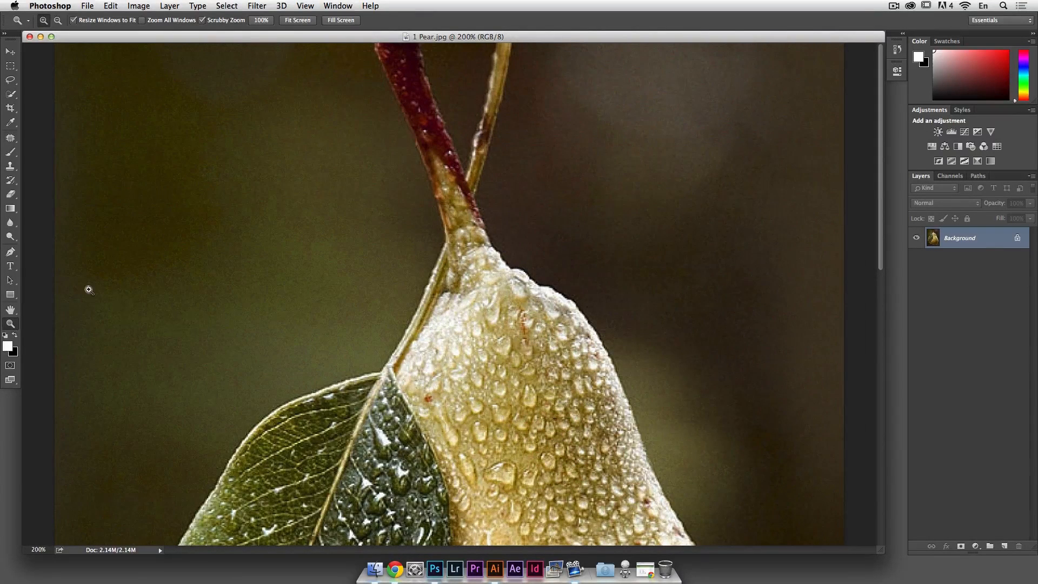
- Activate the Pen tool with Path as its drawing mode
{"action": "left_click", "coordinate": [10, 252]}
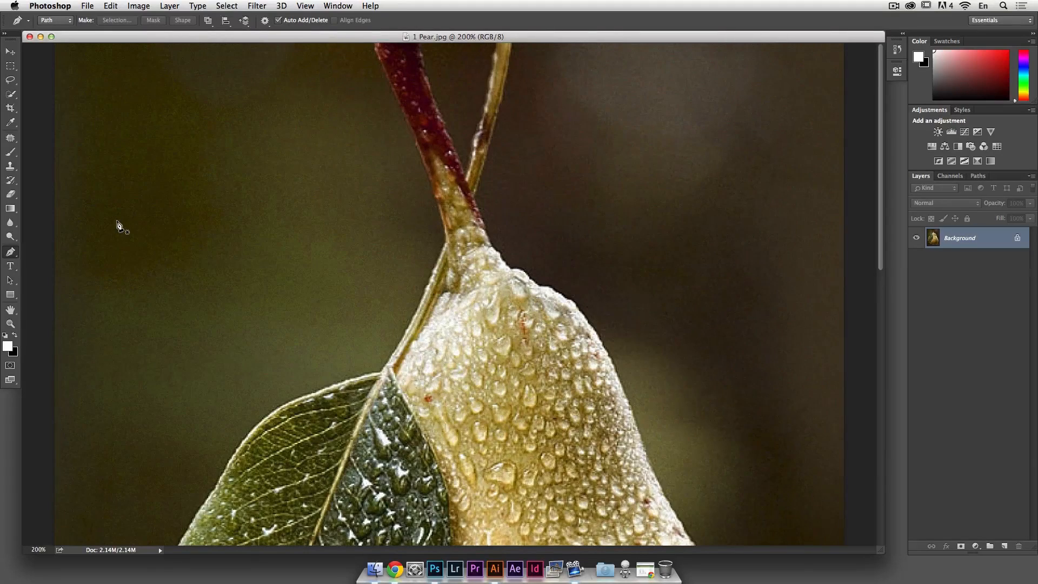
{"action": "key", "text": "p"}
{"action": "left_click", "coordinate": [66, 20]}
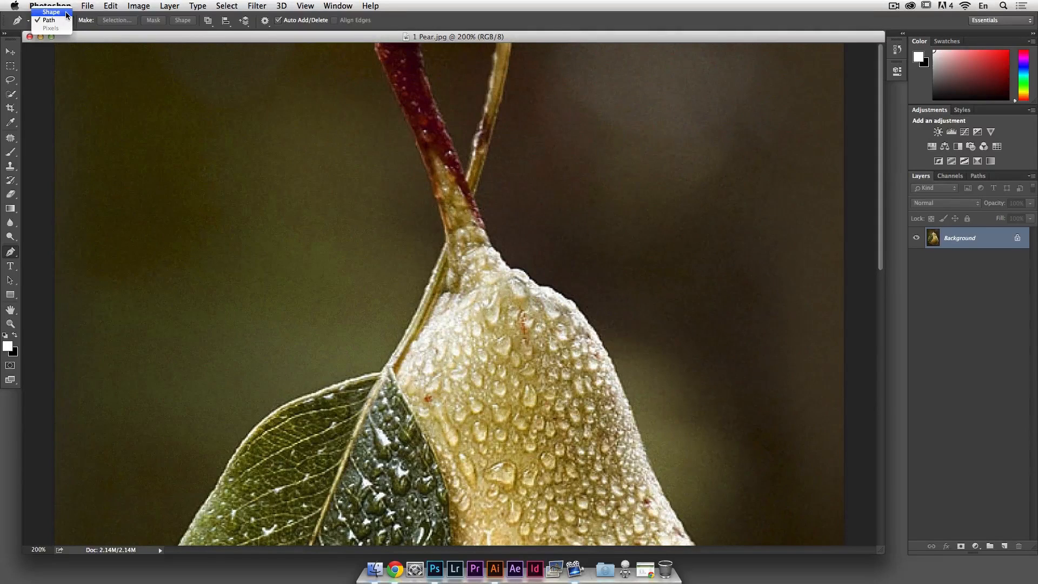
{"action": "left_click", "coordinate": [65, 20]}
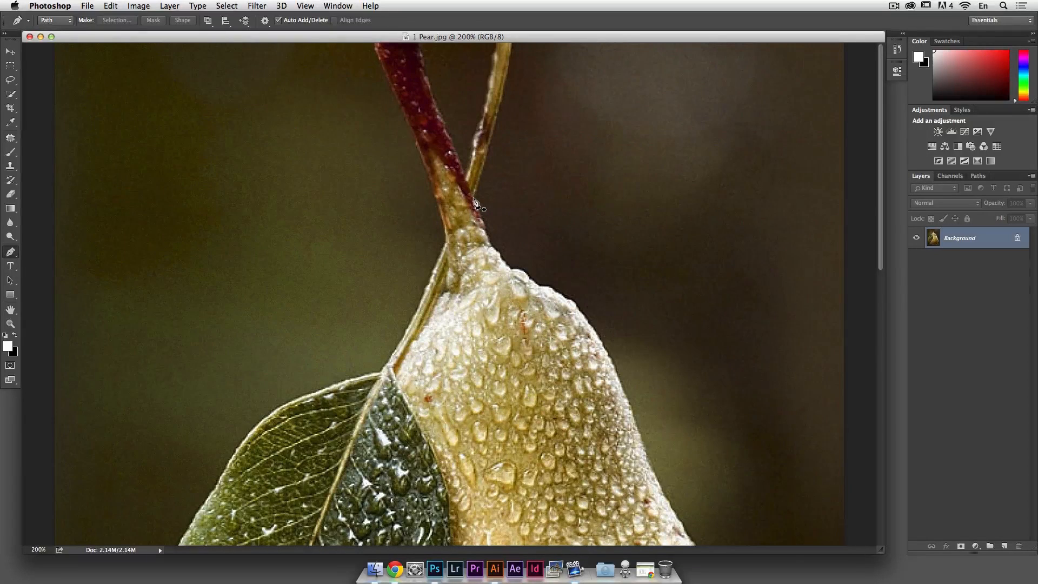
- Start a path where the two stems cross and trace the stem's right edge down to the top of the pear
{"action": "left_click_drag", "start_coordinate": [474, 198], "coordinate": [460, 251]}
{"action": "left_click_drag", "start_coordinate": [460, 248], "coordinate": [487, 228]}
{"action": "key", "text": "alt"}
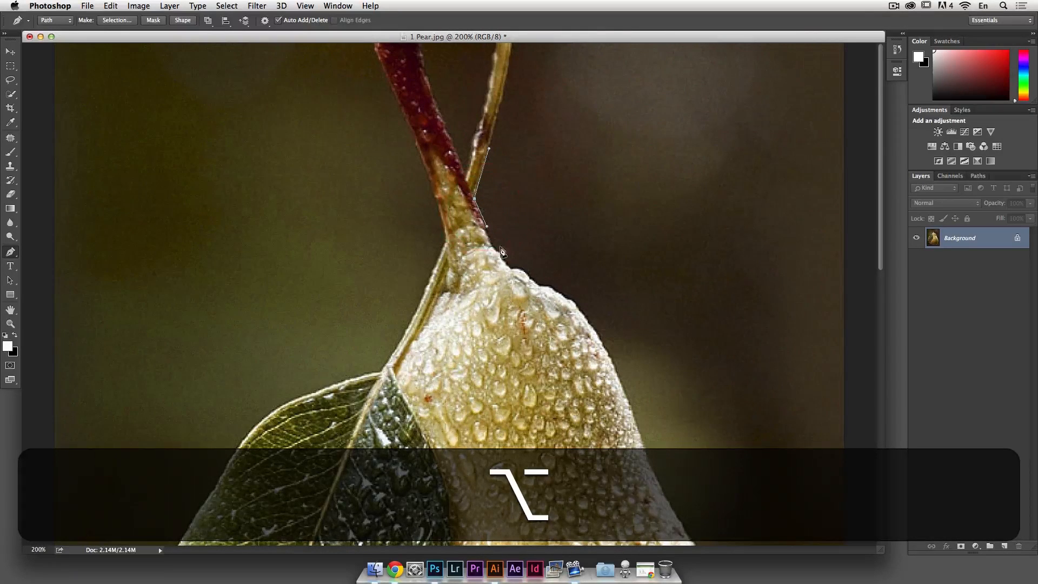
{"action": "left_click", "coordinate": [486, 230]}
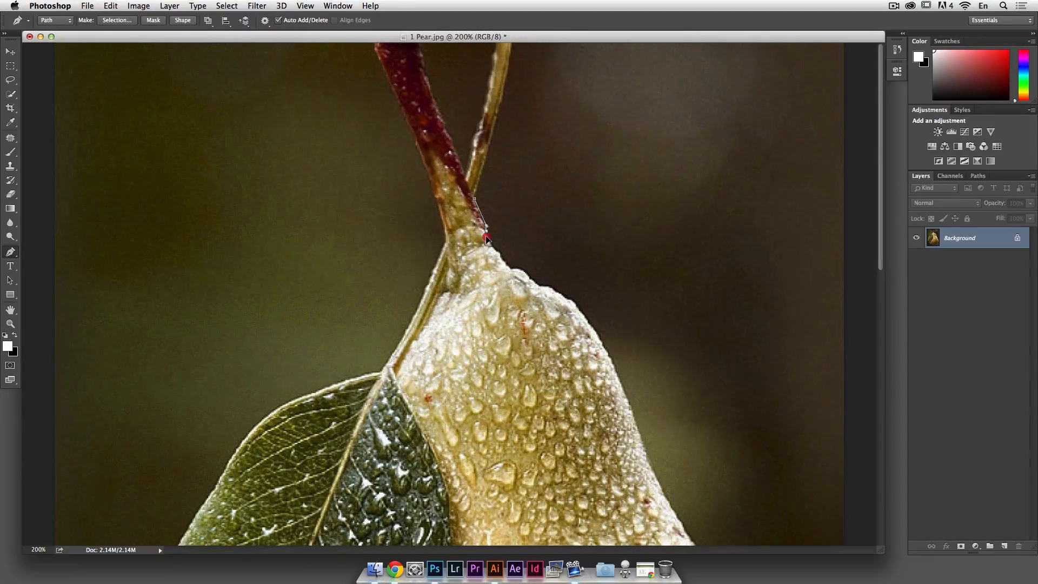
{"action": "key", "text": "alt"}
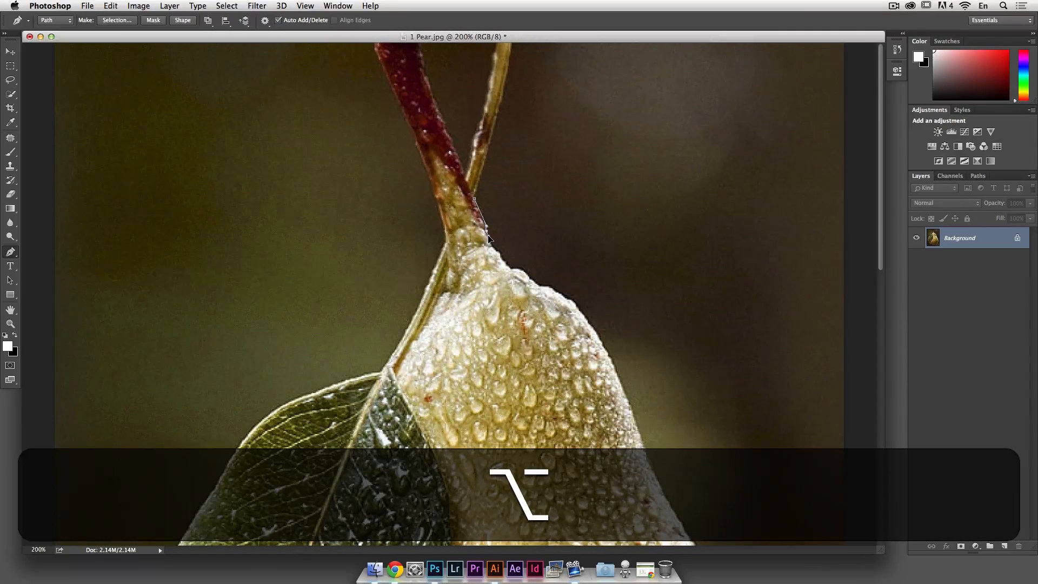
{"action": "left_click", "coordinate": [486, 237], "text": "alt"}
{"action": "left_click", "coordinate": [492, 246]}
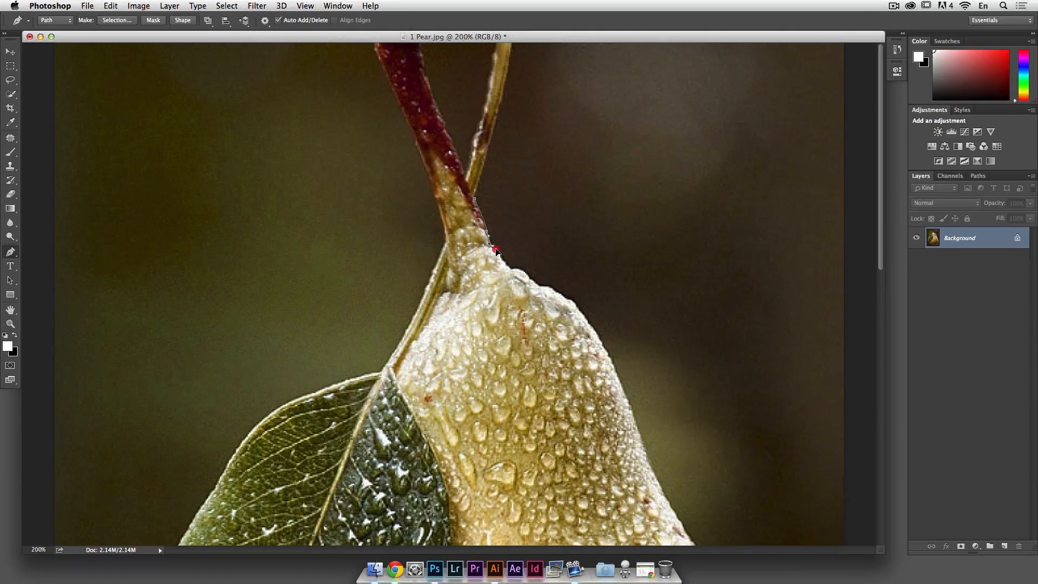
- Remove the outgoing curve handle at the stem's base and adjust the anchor point to fit the edge
{"action": "key", "text": "alt"}
{"action": "key", "text": "alt"}
{"action": "left_click", "coordinate": [495, 244], "text": "alt"}
{"action": "key", "text": "super"}
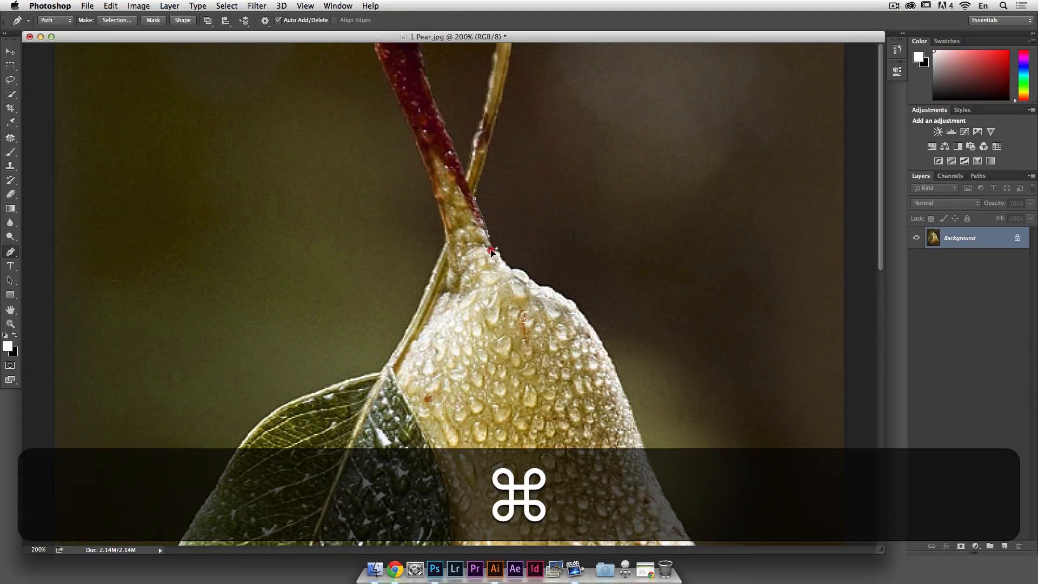
{"action": "left_click", "coordinate": [493, 248], "text": "super"}
{"action": "left_click", "coordinate": [489, 244], "text": "super"}
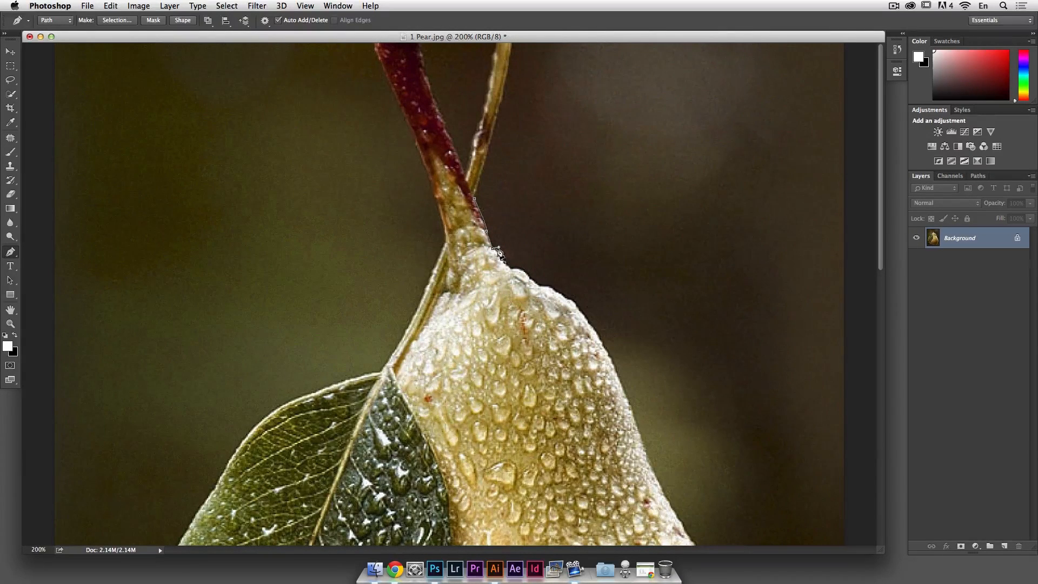
- Continue the path from the stem's base over the first bumps along the top of the pear
{"action": "left_click_drag", "start_coordinate": [498, 248], "coordinate": [502, 252]}
{"action": "left_click", "coordinate": [513, 269]}
{"action": "key", "text": "alt"}
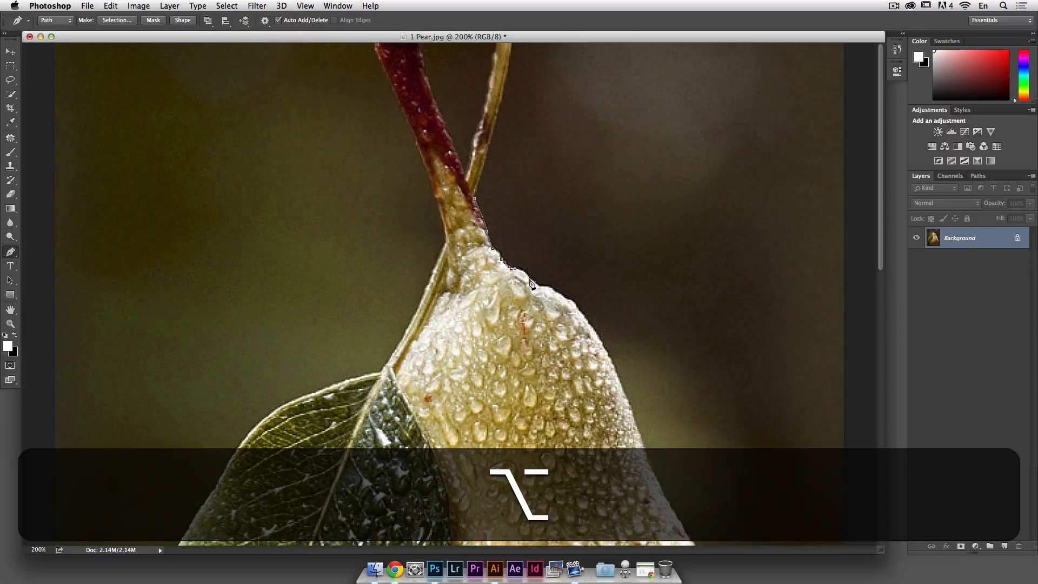
{"action": "left_click", "coordinate": [530, 290]}
{"action": "left_click_drag", "start_coordinate": [530, 290], "coordinate": [542, 286]}
{"action": "key", "text": "alt"}
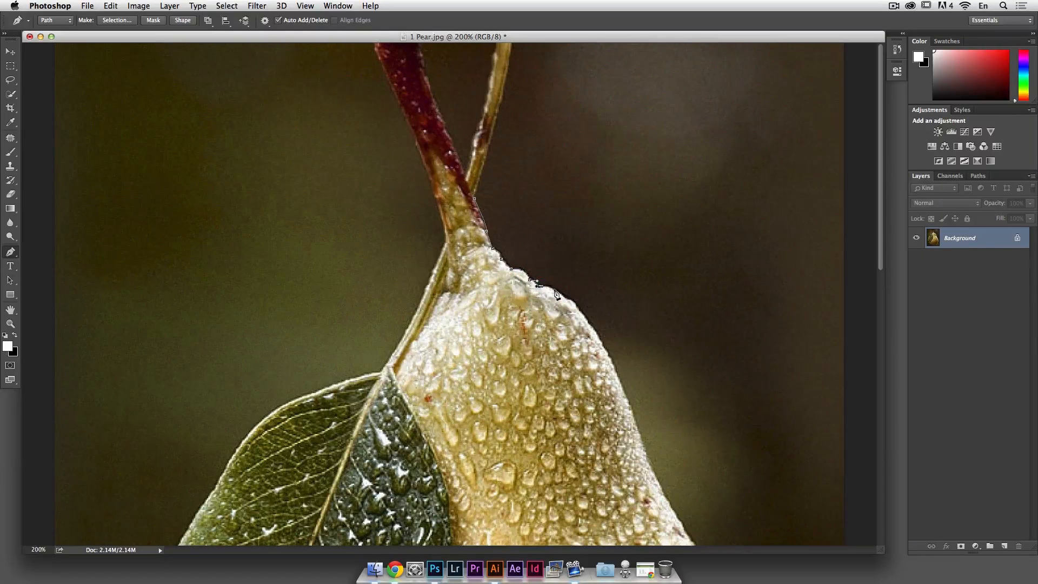
- Continue the path over the bumps on the pear's upper right shoulder, removing outgoing curve handles where the edge changes direction
{"action": "left_click_drag", "start_coordinate": [557, 294], "coordinate": [563, 301]}
{"action": "left_click", "coordinate": [559, 295], "text": "alt"}
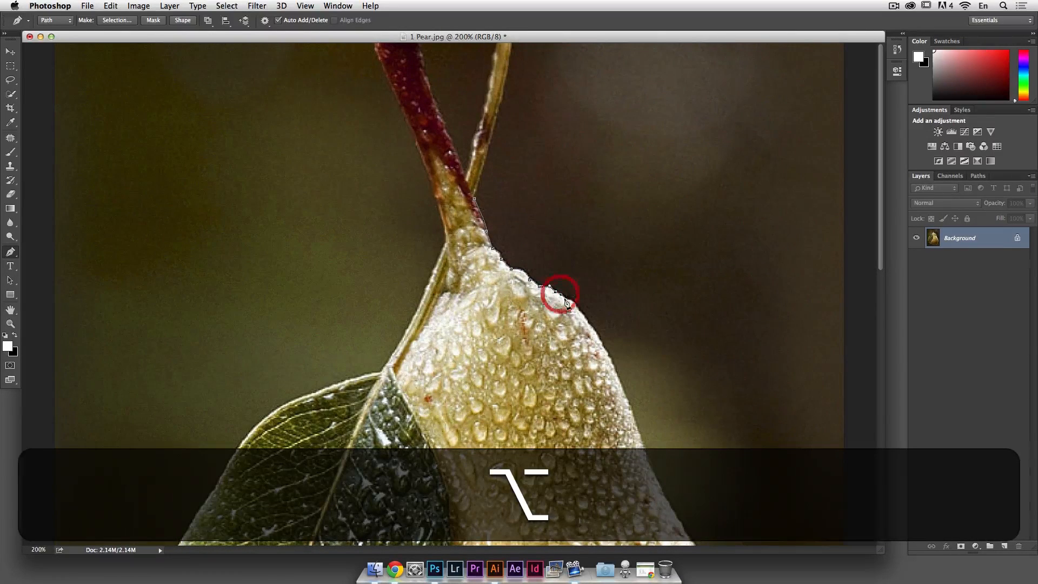
{"action": "left_click", "coordinate": [570, 300], "text": "alt"}
{"action": "left_click", "coordinate": [582, 317]}
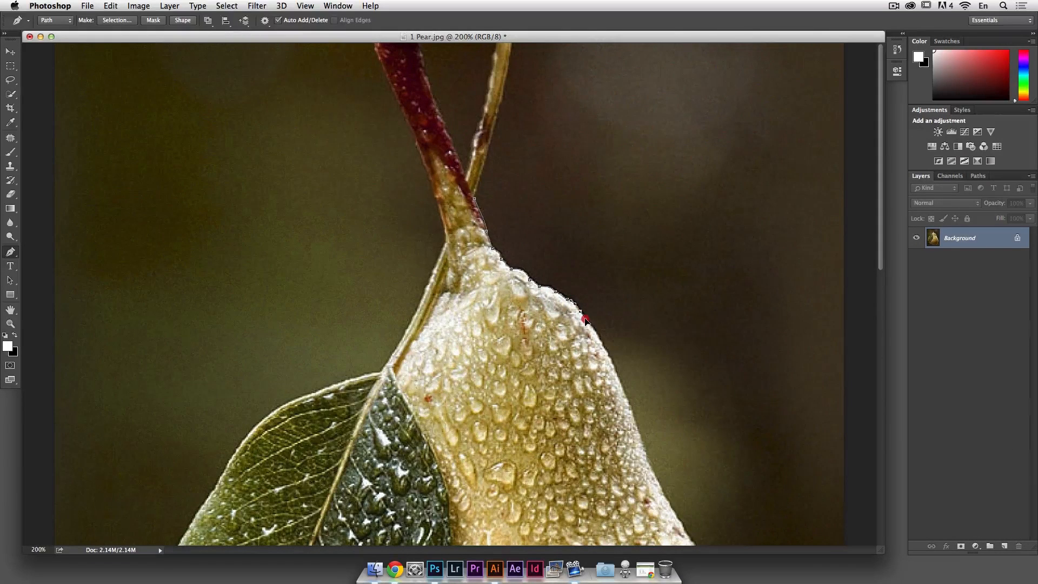
- Trace the right edge of the pear's neck with short curved segments, removing the outgoing handles at the droplet bumps
{"action": "key", "text": "space"}
{"action": "left_click_drag", "start_coordinate": [605, 352], "coordinate": [547, 269]}
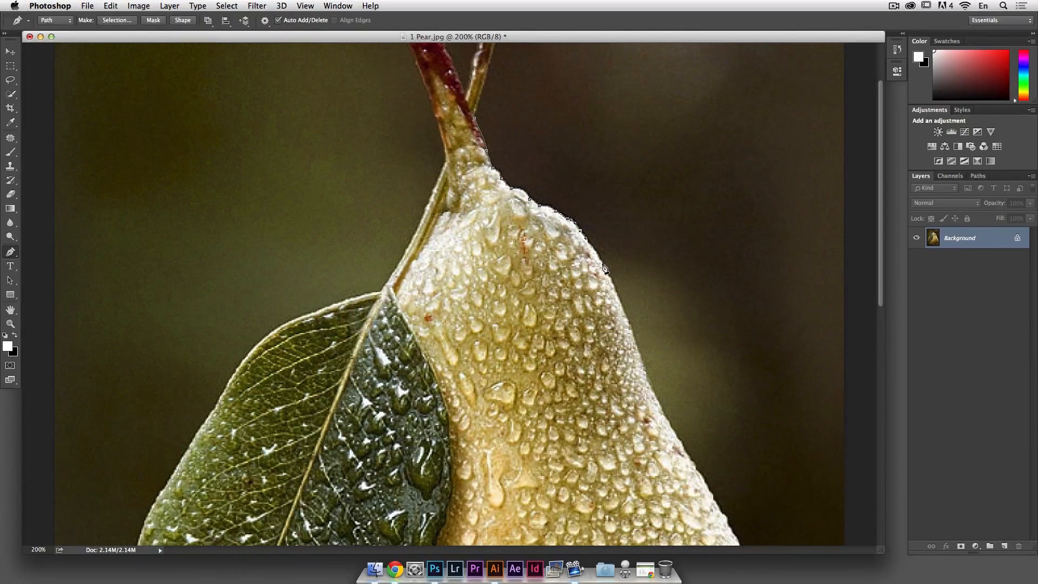
{"action": "left_click", "coordinate": [609, 282]}
{"action": "key", "text": "alt"}
{"action": "left_click", "coordinate": [607, 269], "text": "alt"}
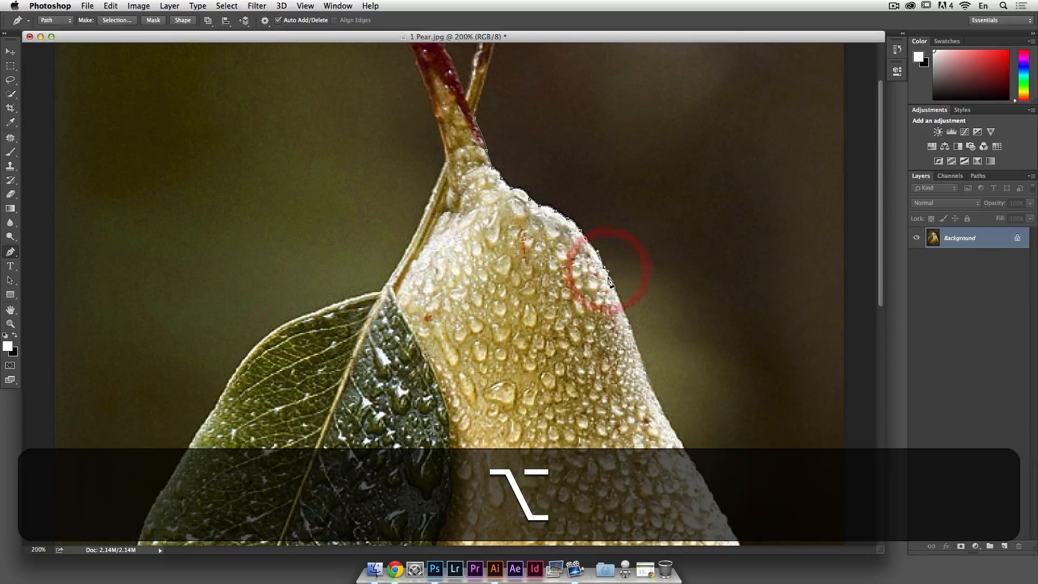
{"action": "key", "text": "alt"}
{"action": "left_click", "coordinate": [608, 278]}
{"action": "left_click", "coordinate": [616, 302]}
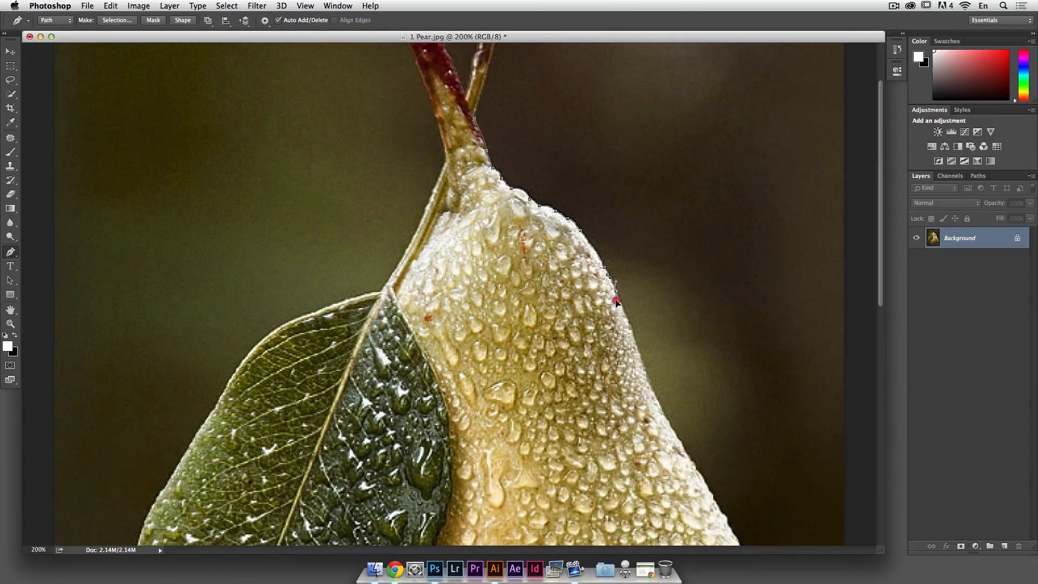
{"action": "key", "text": "alt"}
{"action": "left_click", "coordinate": [620, 301], "text": "alt"}
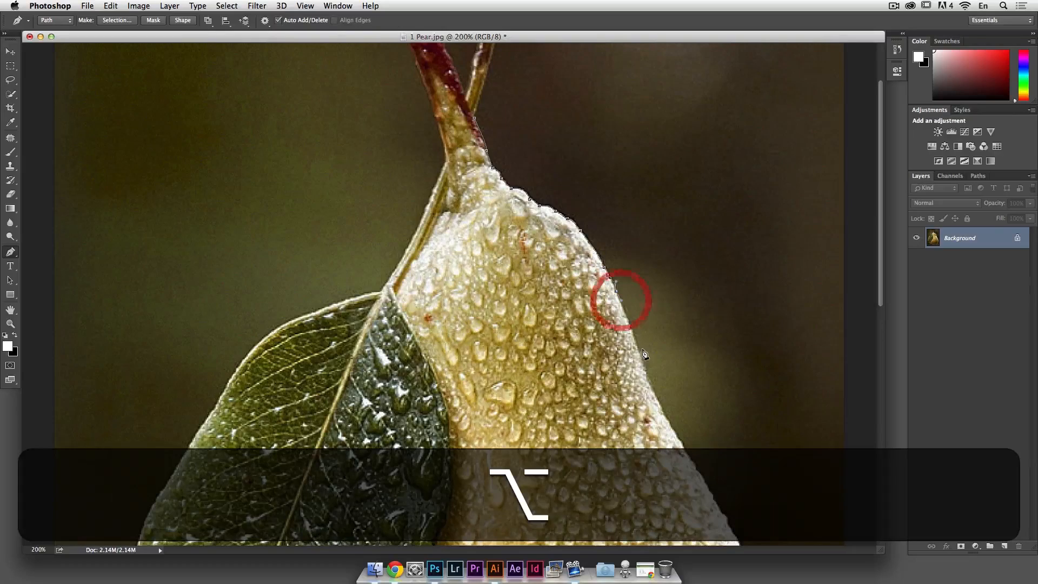
- Extend the path down the neck's right edge to where the pear starts to widen
{"action": "left_click", "coordinate": [646, 372]}
{"action": "key", "text": "space"}
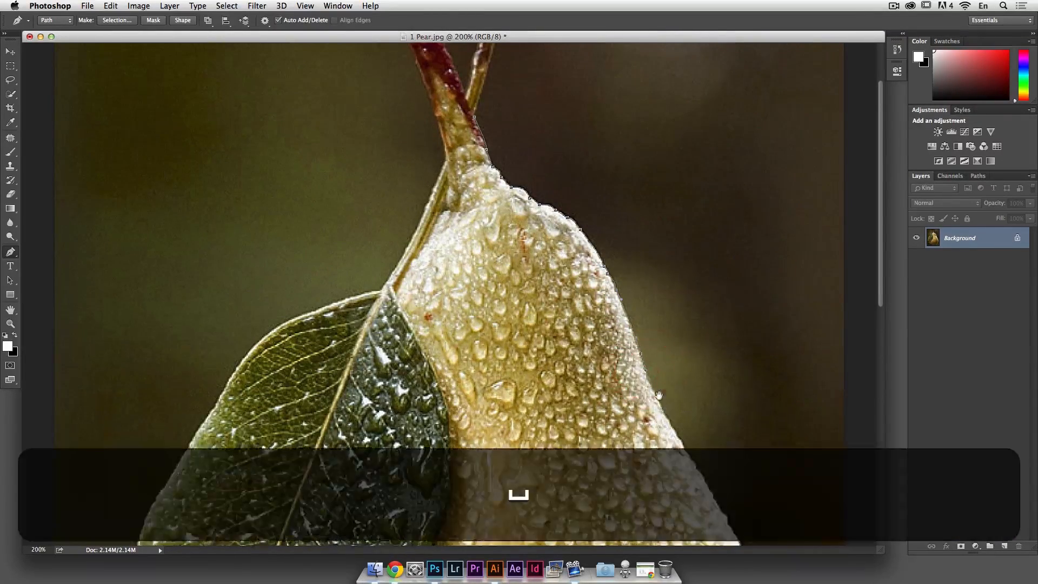
{"action": "left_click_drag", "start_coordinate": [630, 406], "coordinate": [611, 302]}
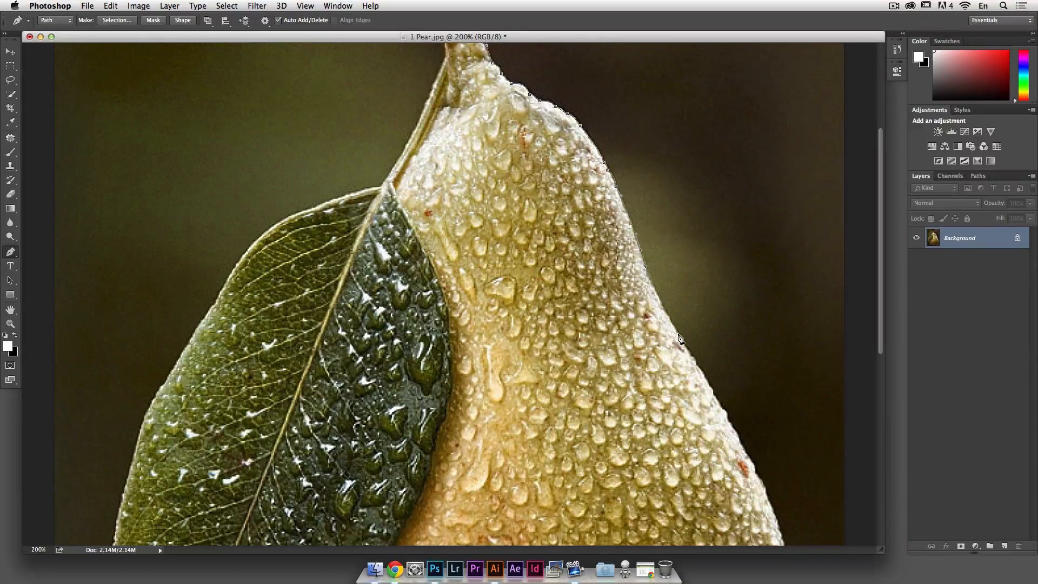
{"action": "left_click", "coordinate": [702, 373]}
- Continue the path down the widening right side to just above the reddish-brown spot, adjusting the anchor to the edge
{"action": "key", "text": "space"}
{"action": "left_click_drag", "start_coordinate": [695, 342], "coordinate": [654, 250]}
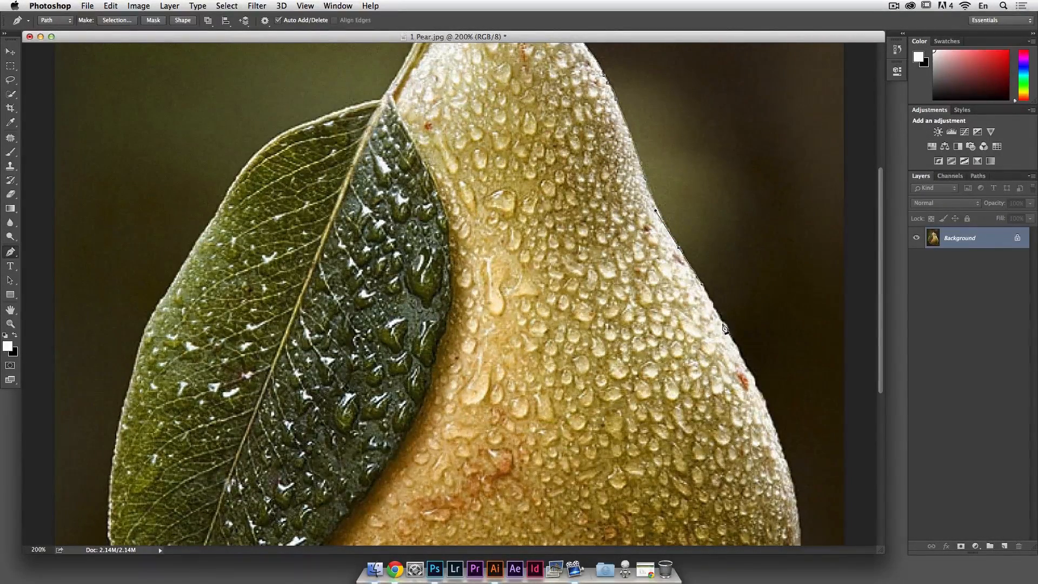
{"action": "left_click_drag", "start_coordinate": [718, 315], "coordinate": [725, 327]}
{"action": "key", "text": "alt"}
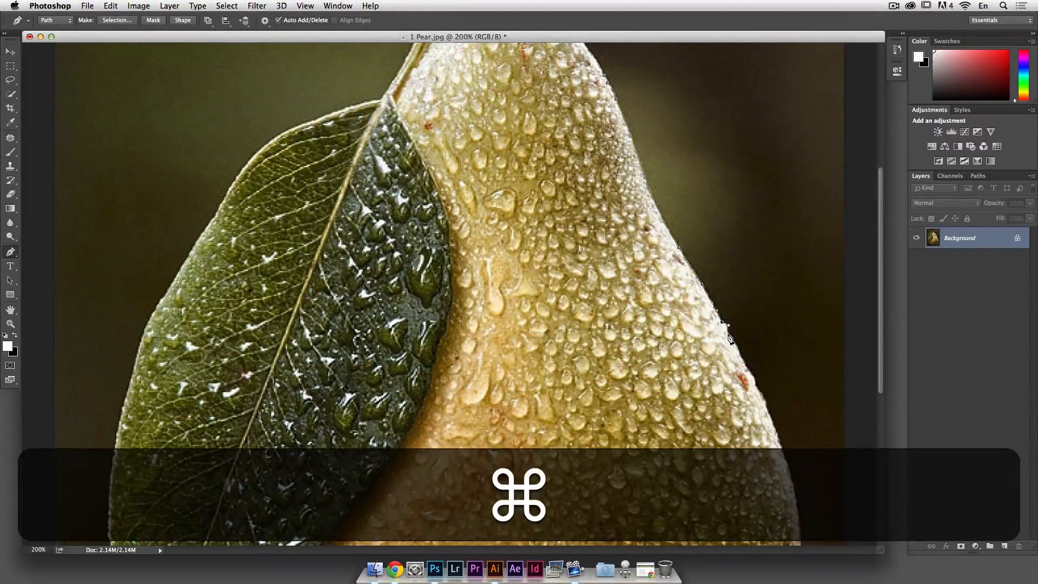
{"action": "left_click", "coordinate": [729, 338]}
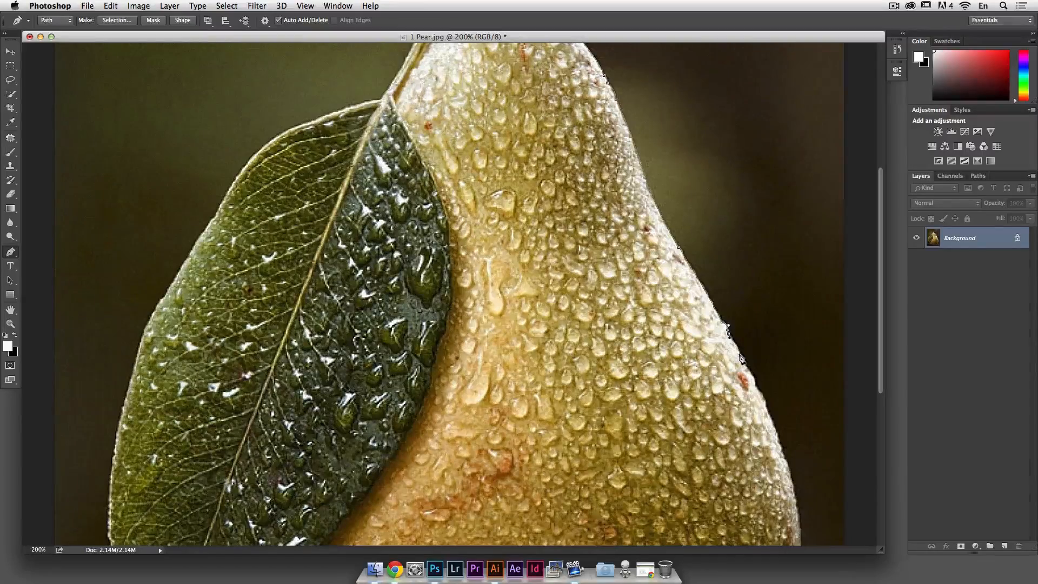
{"action": "left_click", "coordinate": [741, 359]}
- Carry the path past the reddish-brown spot on the pear's right side and fit the anchor beside it to the edge
{"action": "key", "text": "space"}
{"action": "left_click_drag", "start_coordinate": [743, 363], "coordinate": [719, 297]}
{"action": "left_click", "coordinate": [754, 303]}
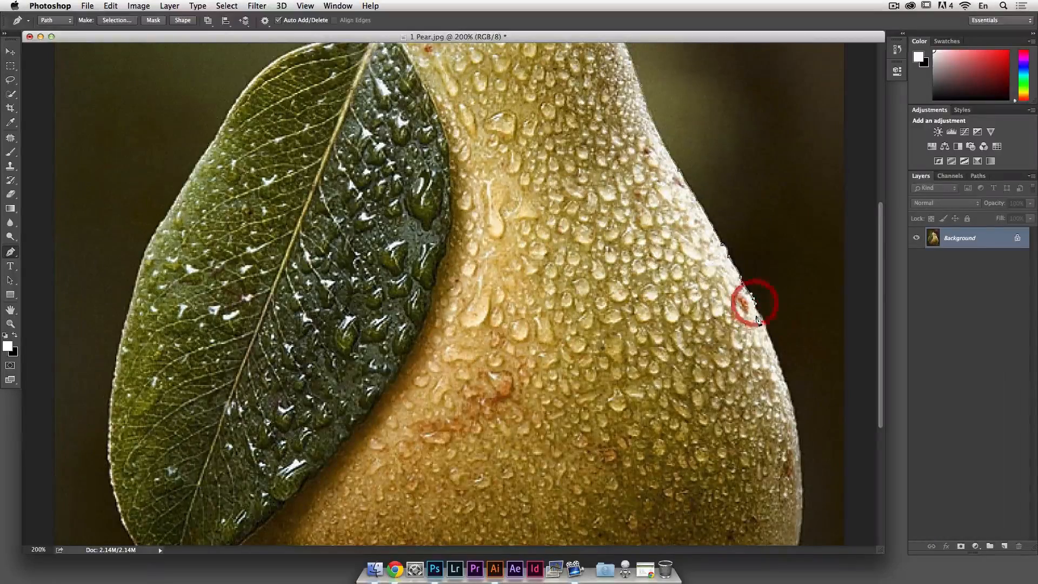
{"action": "left_click", "coordinate": [762, 323]}
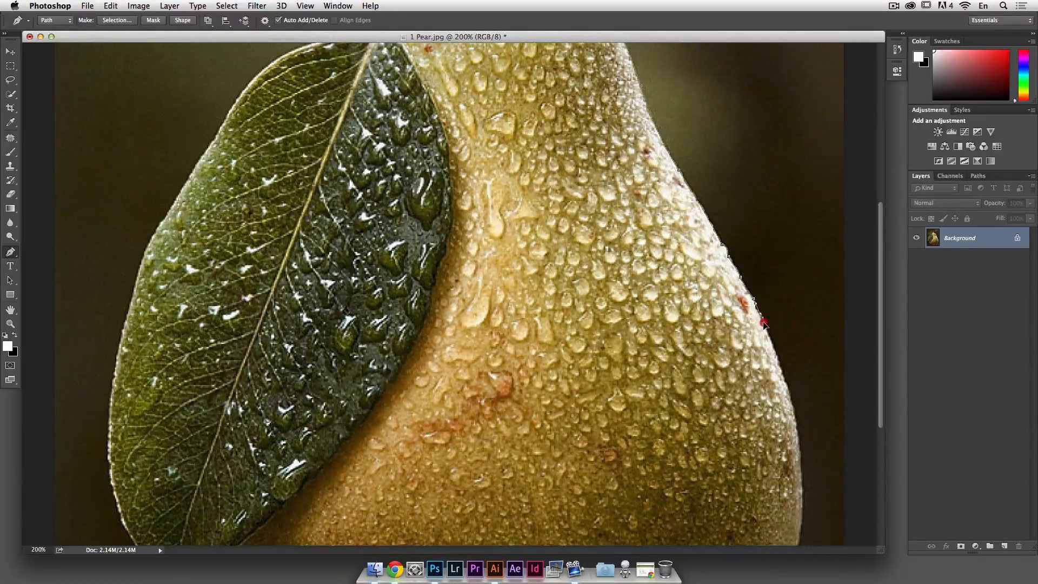
{"action": "key", "text": "super"}
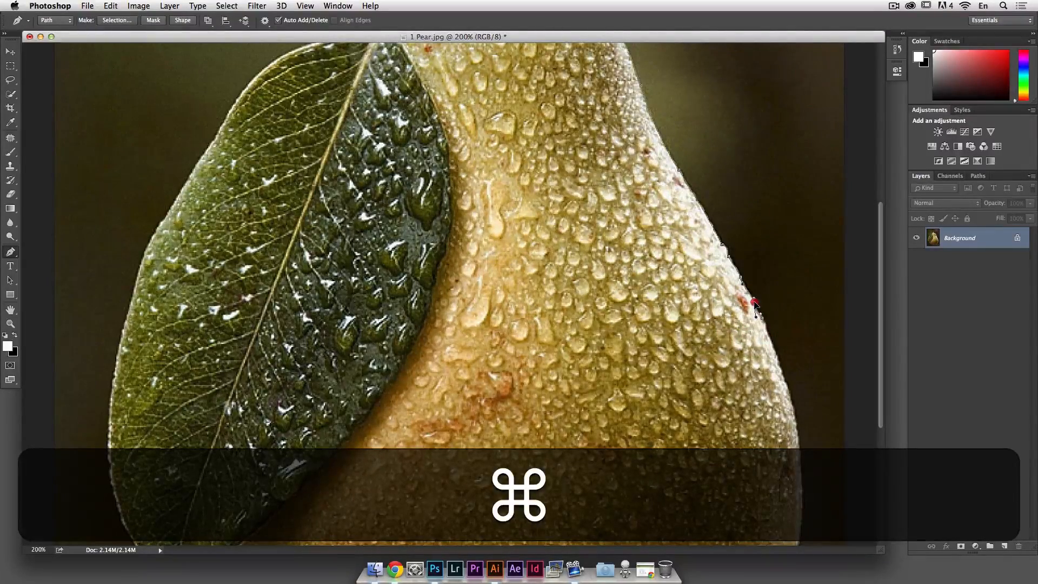
{"action": "left_click_drag", "start_coordinate": [742, 347], "coordinate": [731, 278]}
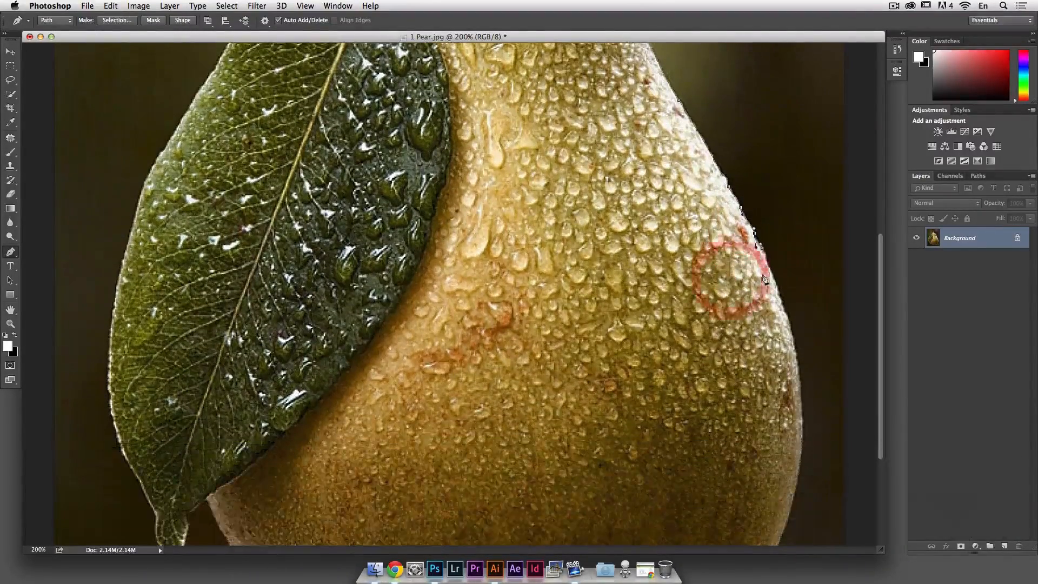
{"action": "left_click", "coordinate": [756, 244], "text": "super"}
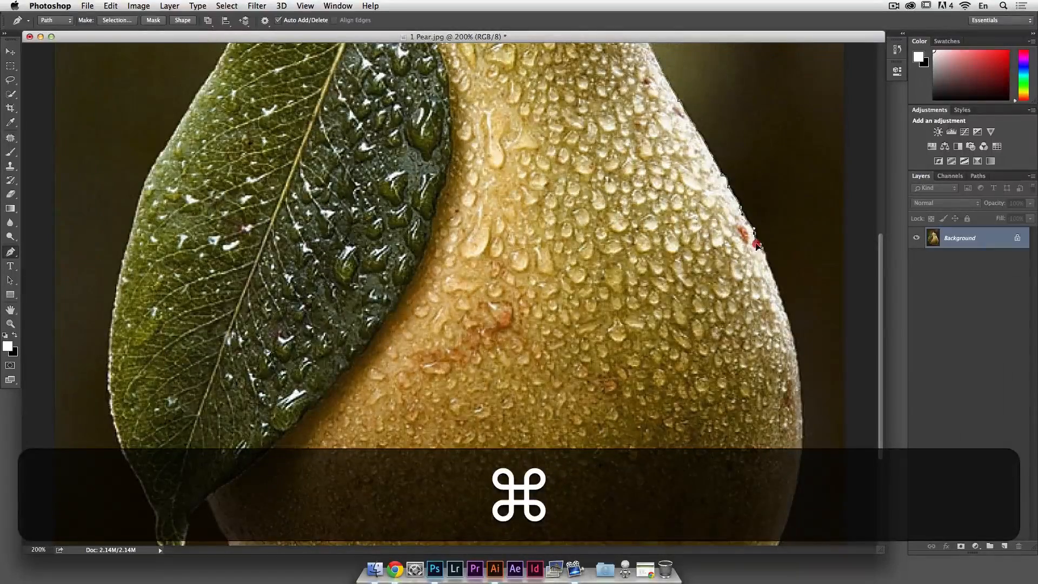
- Add a curved anchor point just below the reddish-brown spot and nudge it onto the pear's outline
{"action": "left_click_drag", "start_coordinate": [772, 275], "coordinate": [773, 283]}
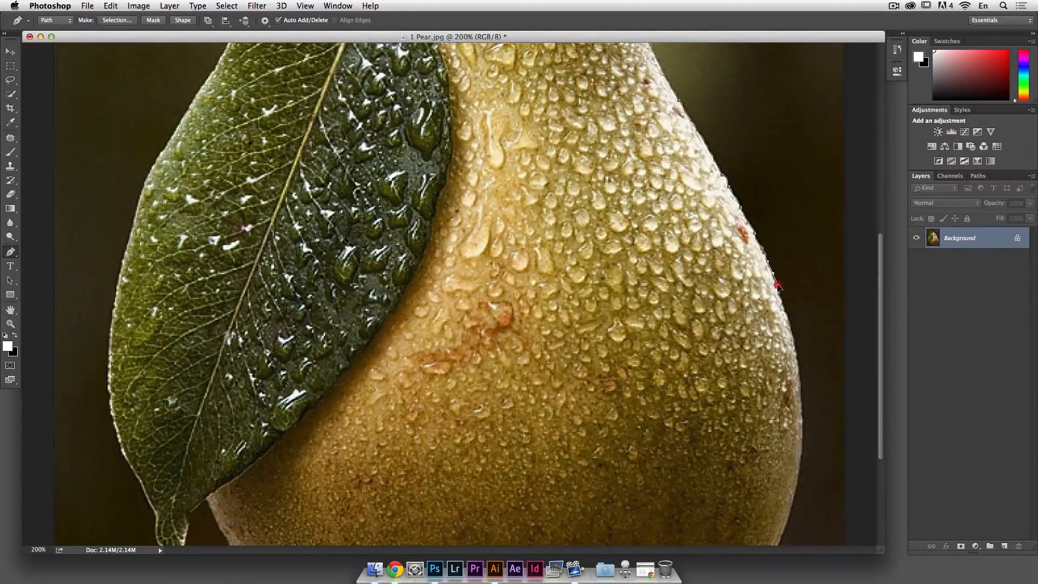
{"action": "left_click", "coordinate": [777, 285]}
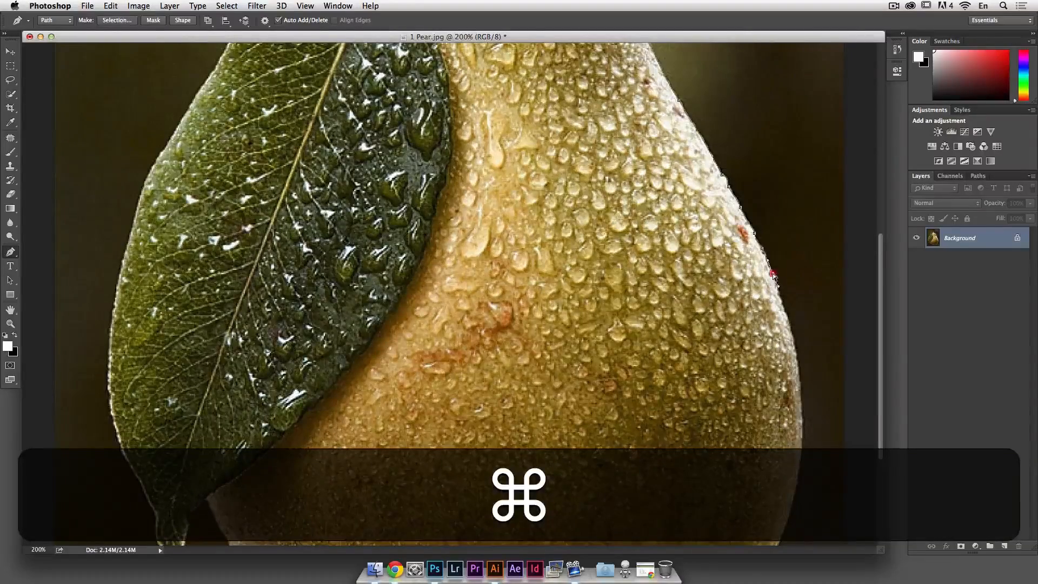
{"action": "left_click_drag", "start_coordinate": [773, 279], "coordinate": [770, 275]}
- Place an anchor with vertical handles at the pear's widest right point and lengthen its upper handle to fit the edge
{"action": "left_click_drag", "start_coordinate": [761, 331], "coordinate": [757, 284]}
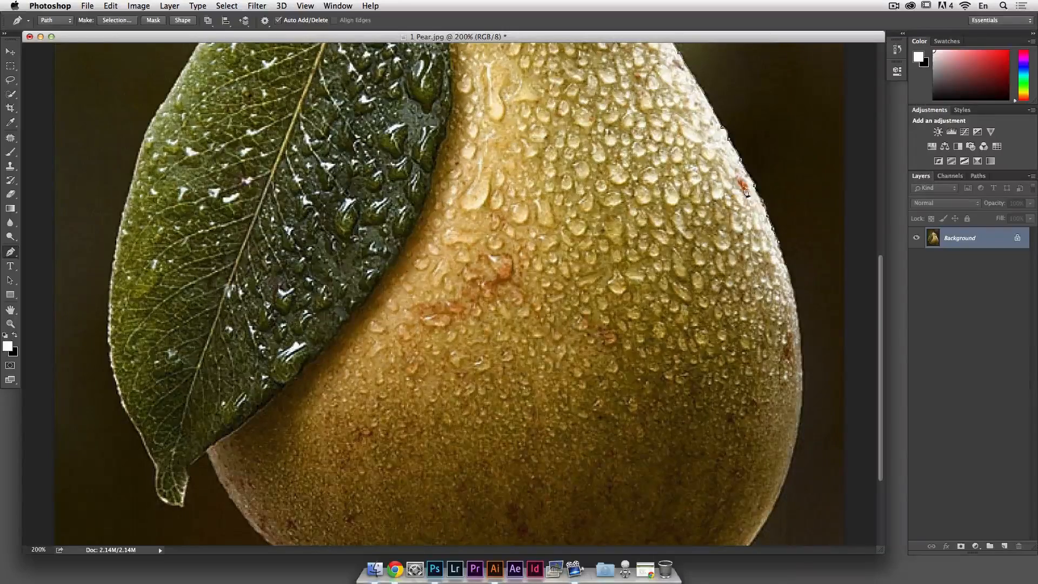
{"action": "left_click", "coordinate": [796, 323]}
{"action": "left_click_drag", "start_coordinate": [796, 322], "coordinate": [804, 362]}
{"action": "key", "text": "shift"}
{"action": "left_click_drag", "start_coordinate": [797, 316], "coordinate": [800, 346]}
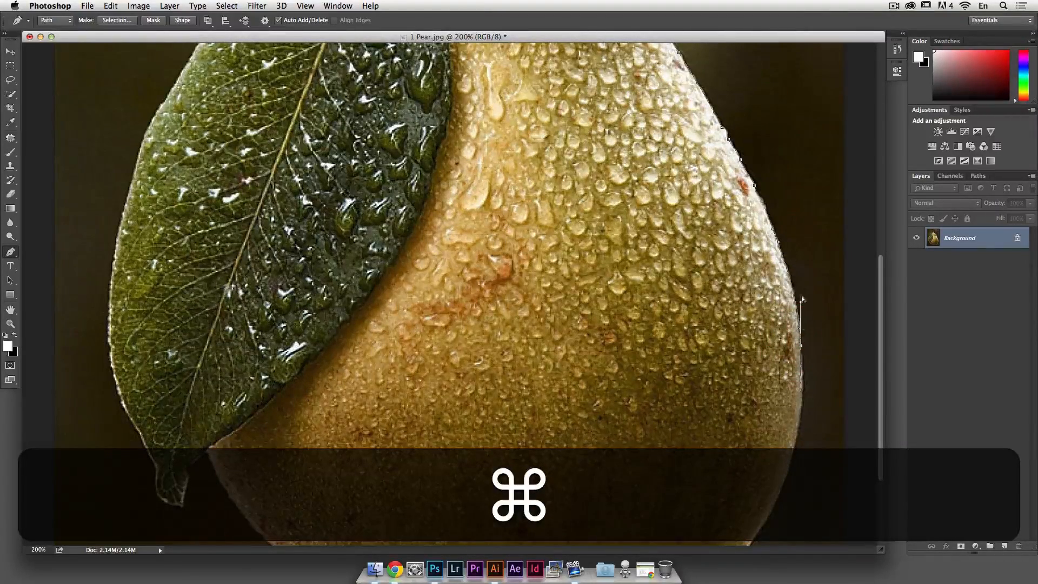
{"action": "left_click_drag", "start_coordinate": [813, 352], "coordinate": [803, 313]}
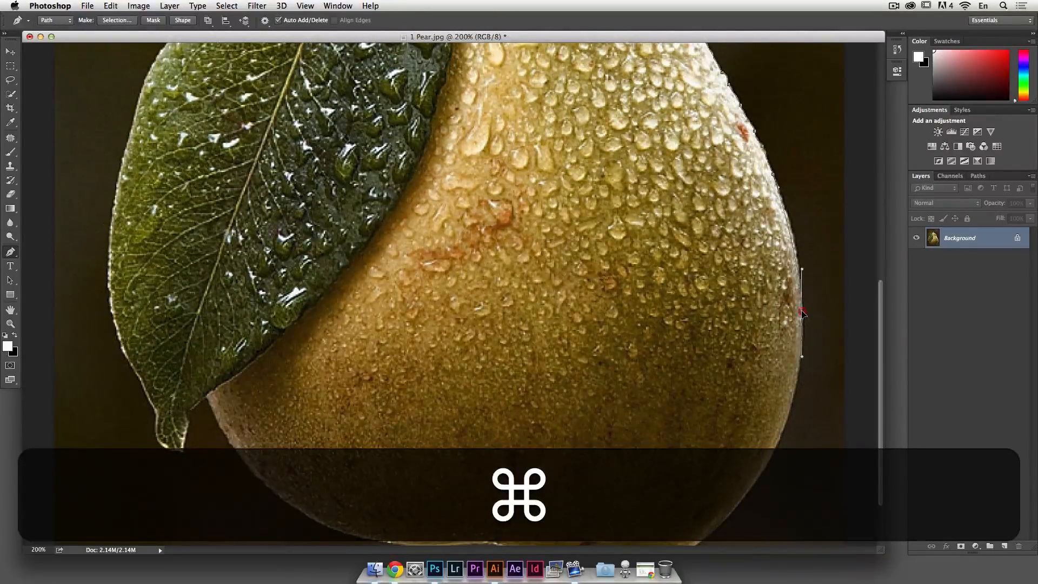
{"action": "left_click_drag", "start_coordinate": [802, 272], "coordinate": [802, 242]}
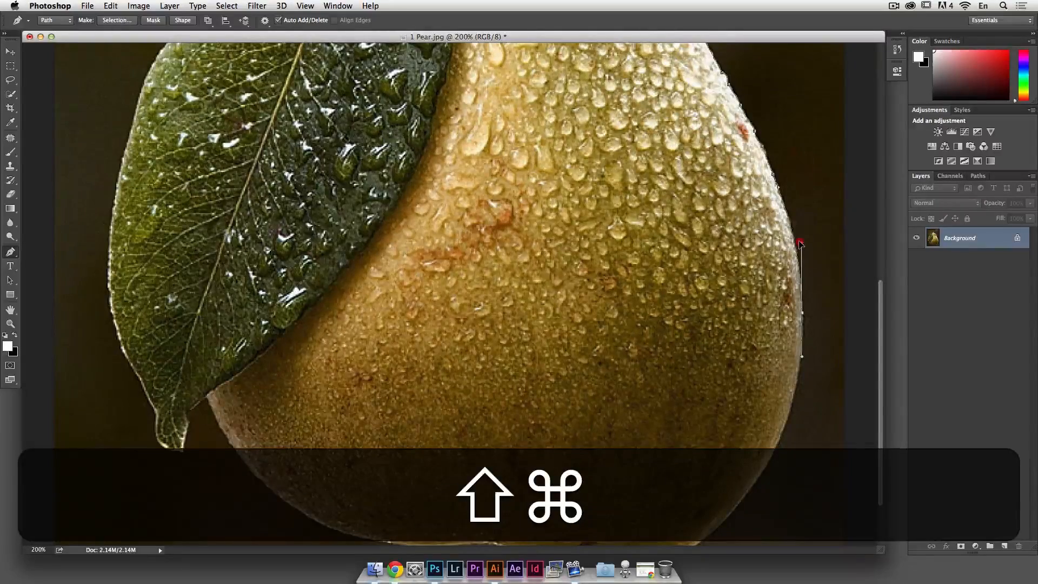
- Add a curved anchor at the lowest point of the pear and lengthen its incoming handle horizontally
{"action": "key", "text": "shift+super+space"}
{"action": "left_click_drag", "start_coordinate": [789, 336], "coordinate": [789, 251]}
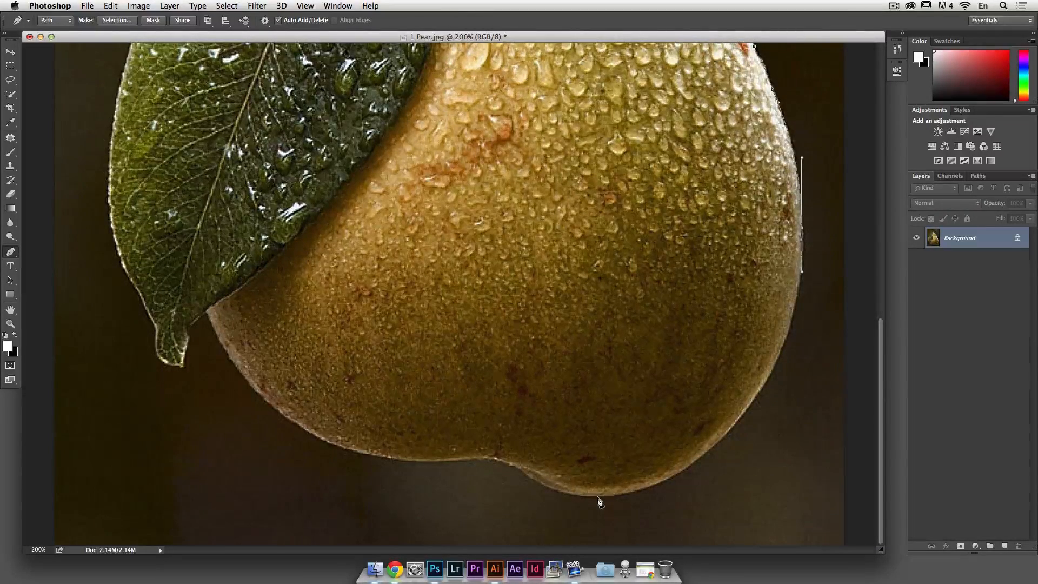
{"action": "left_click_drag", "start_coordinate": [598, 498], "coordinate": [546, 504]}
{"action": "key", "text": "super"}
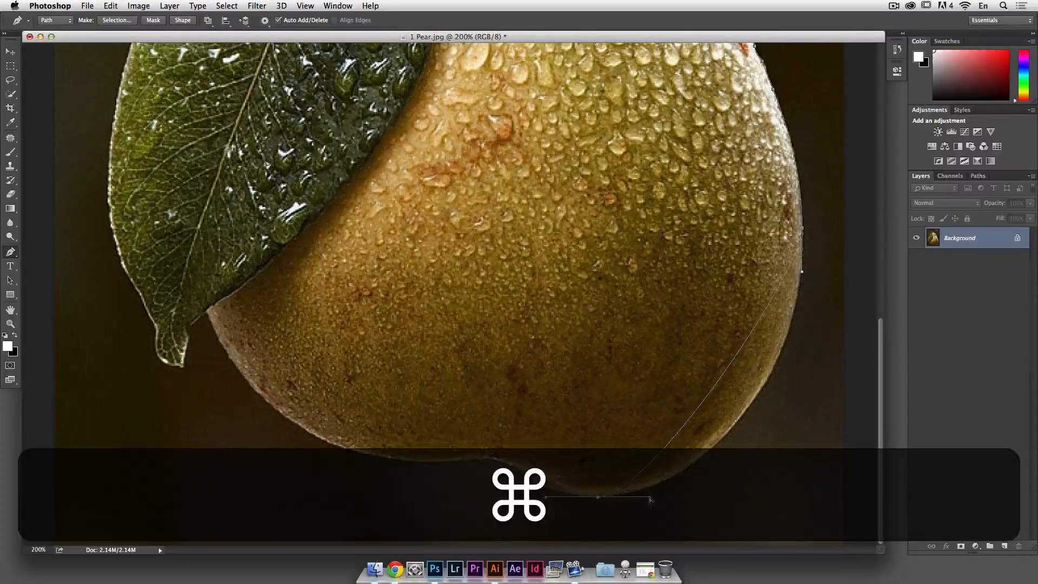
{"action": "left_click_drag", "start_coordinate": [650, 497], "coordinate": [738, 502]}
{"action": "key", "text": "shift"}
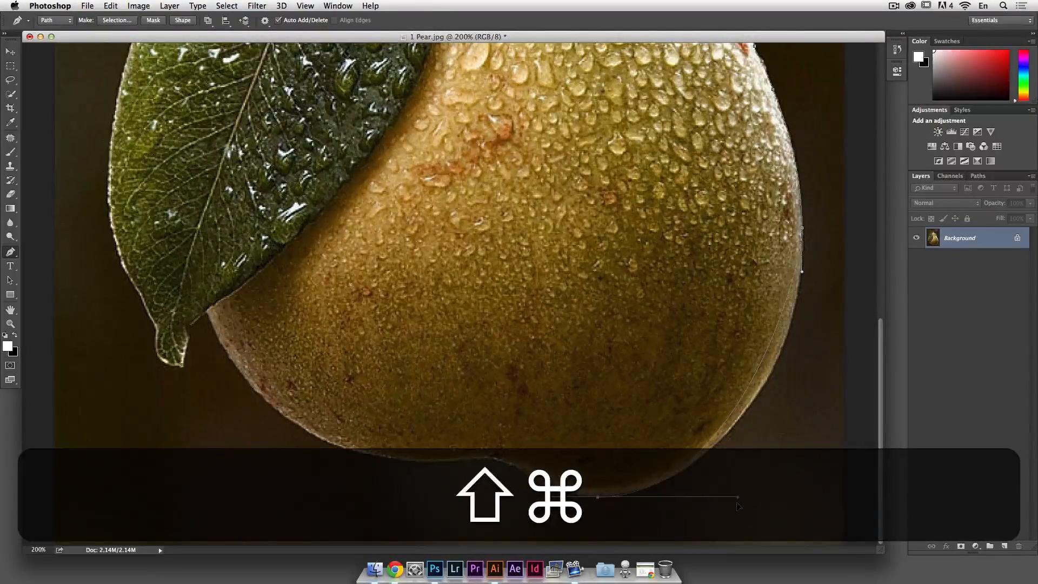
- Lengthen the widest-point anchor's lower handle and tilt the bottom anchor's handle to fit the lower right curve
{"action": "left_click_drag", "start_coordinate": [803, 274], "coordinate": [802, 338]}
{"action": "left_click_drag", "start_coordinate": [738, 498], "coordinate": [744, 488]}
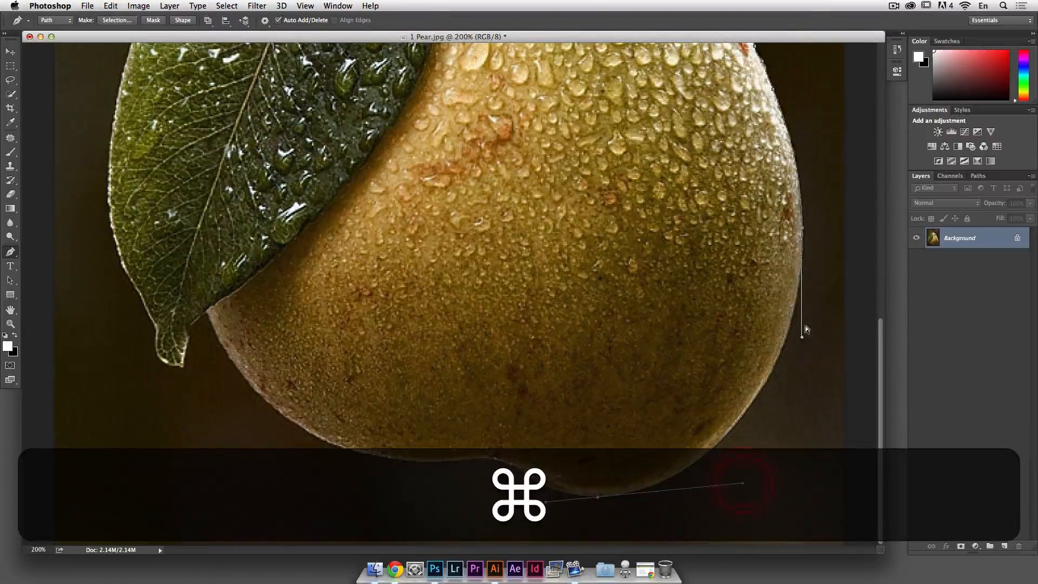
{"action": "left_click_drag", "start_coordinate": [802, 335], "coordinate": [804, 336]}
{"action": "left_click_drag", "start_coordinate": [804, 331], "coordinate": [804, 353]}
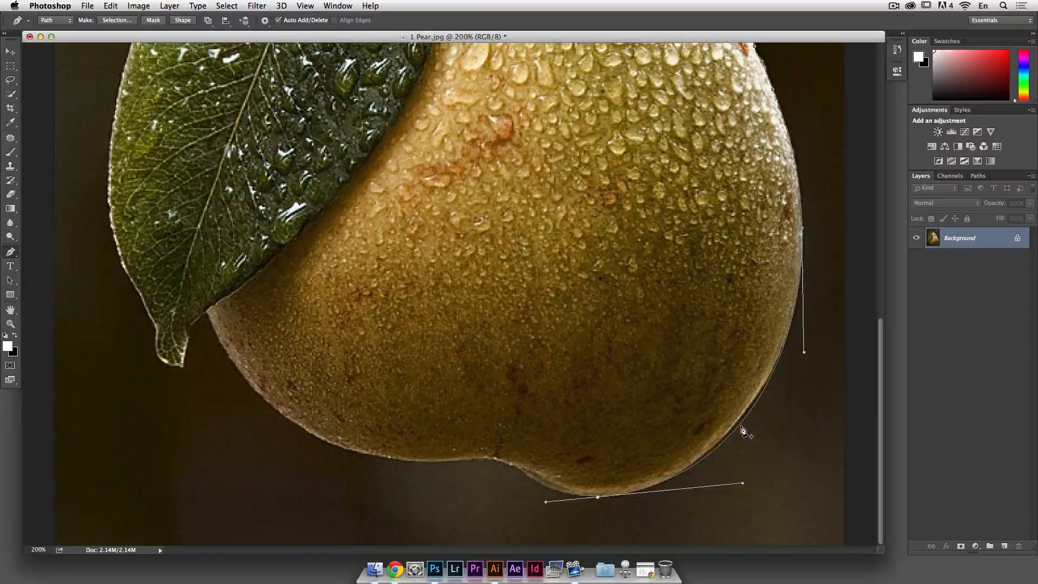
- Insert an extra anchor midway along the lower right curve and move it onto the pear's edge
{"action": "left_click", "coordinate": [741, 427]}
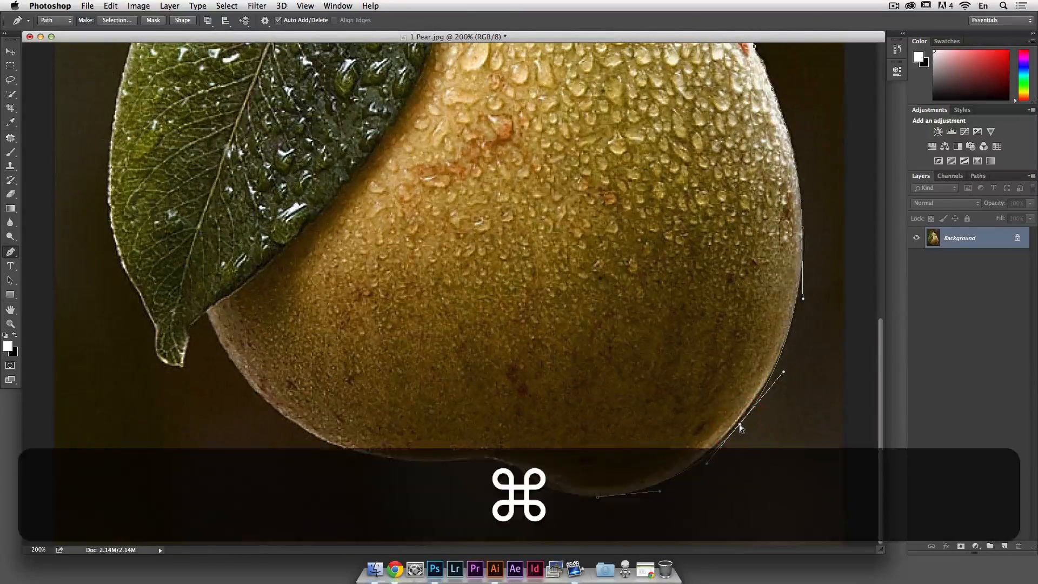
{"action": "left_click_drag", "start_coordinate": [740, 428], "coordinate": [740, 418]}
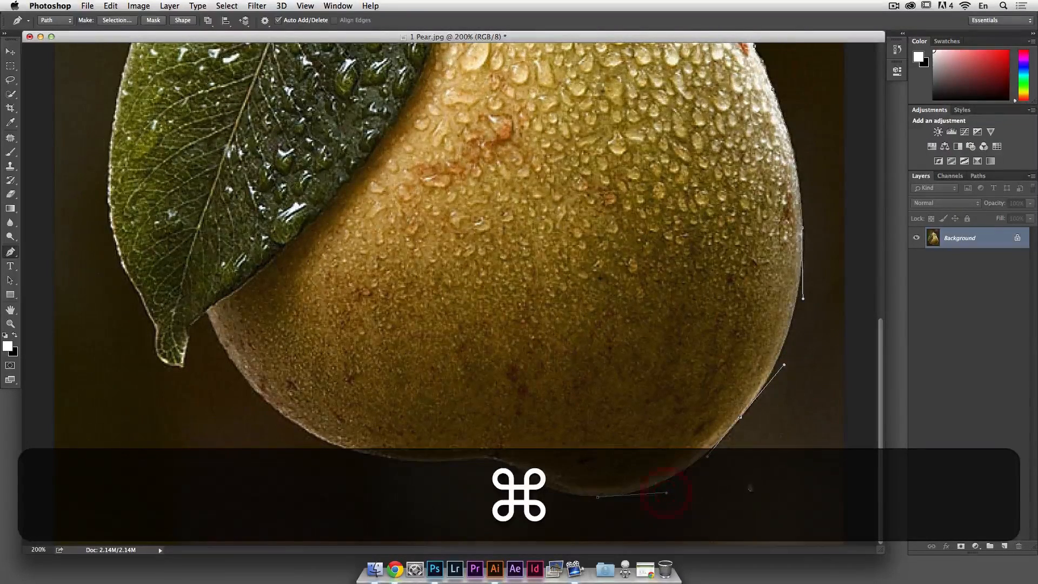
{"action": "key", "text": "space"}
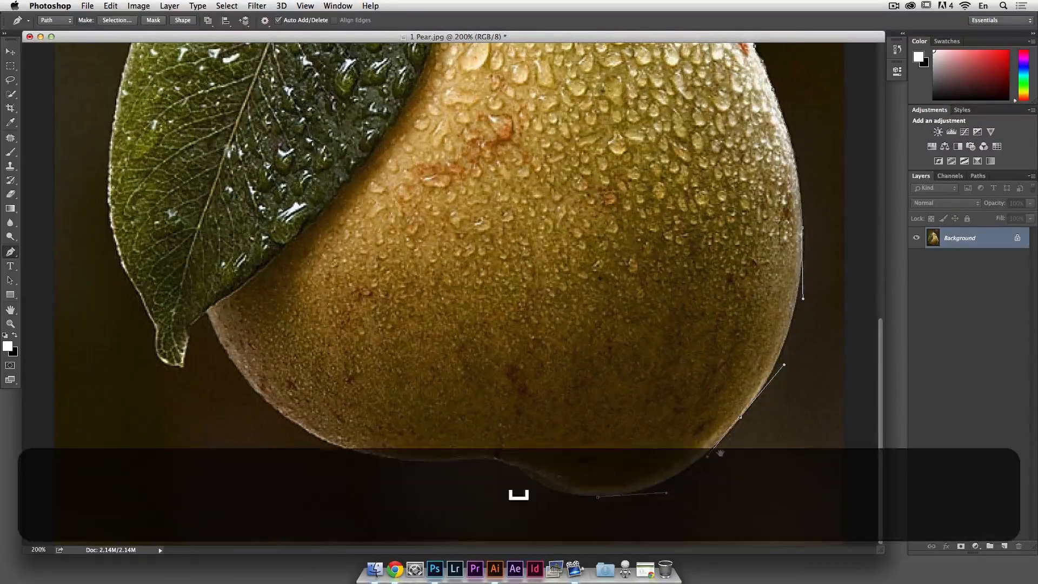
{"action": "left_click", "coordinate": [721, 453]}
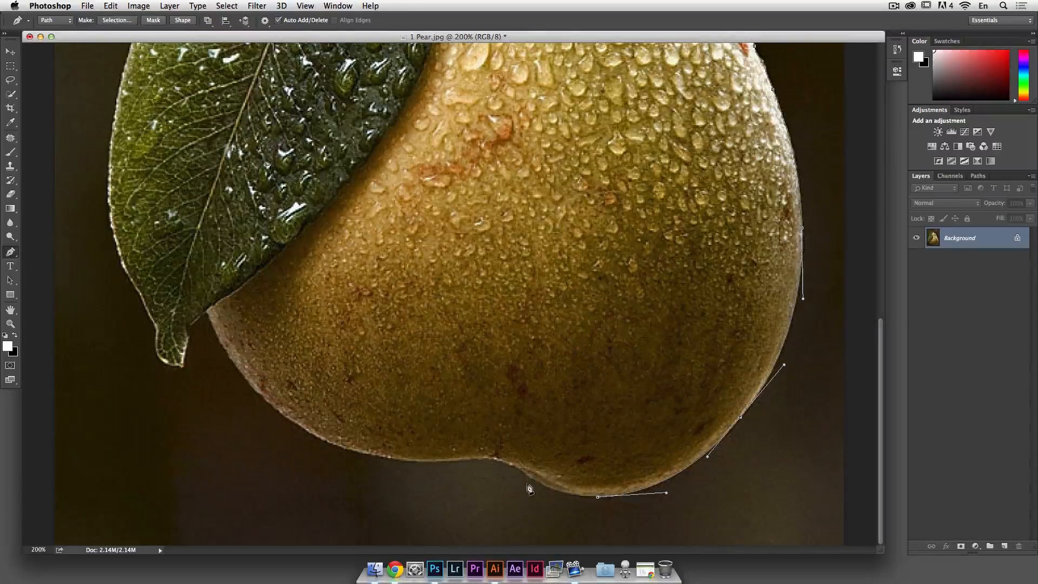
- Trace from the lowest point into the dip at the pear's base and adjust the bottom anchor and its handle
{"action": "left_click_drag", "start_coordinate": [520, 469], "coordinate": [496, 460]}
{"action": "key", "text": "super"}
{"action": "left_click_drag", "start_coordinate": [544, 499], "coordinate": [559, 498]}
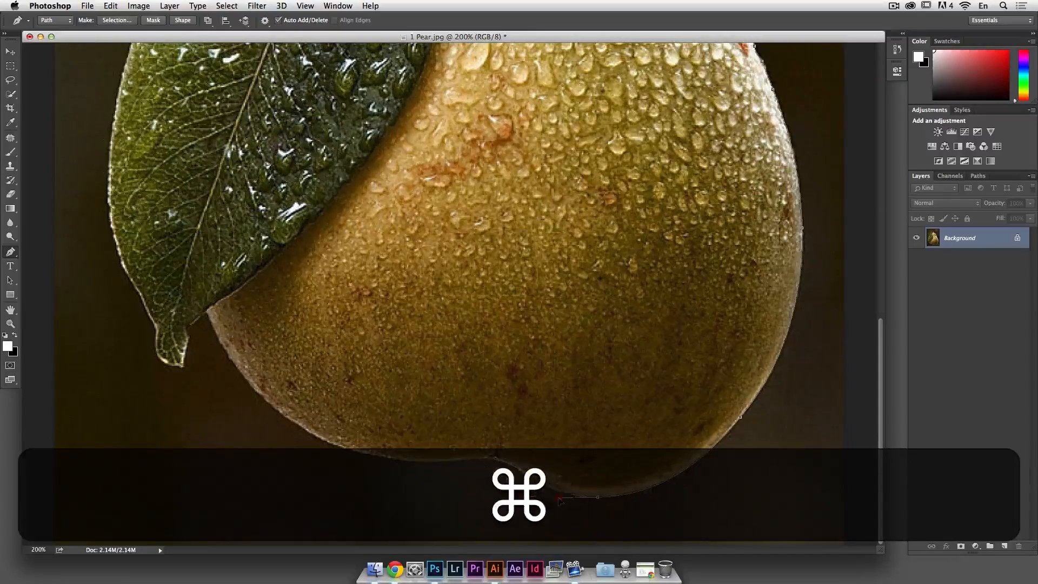
{"action": "left_click", "coordinate": [597, 498], "text": "super"}
- Continue the path from the dip along the pear's lower left curve up to where it meets the leaf
{"action": "left_click", "coordinate": [453, 460]}
{"action": "left_click_drag", "start_coordinate": [451, 459], "coordinate": [454, 460]}
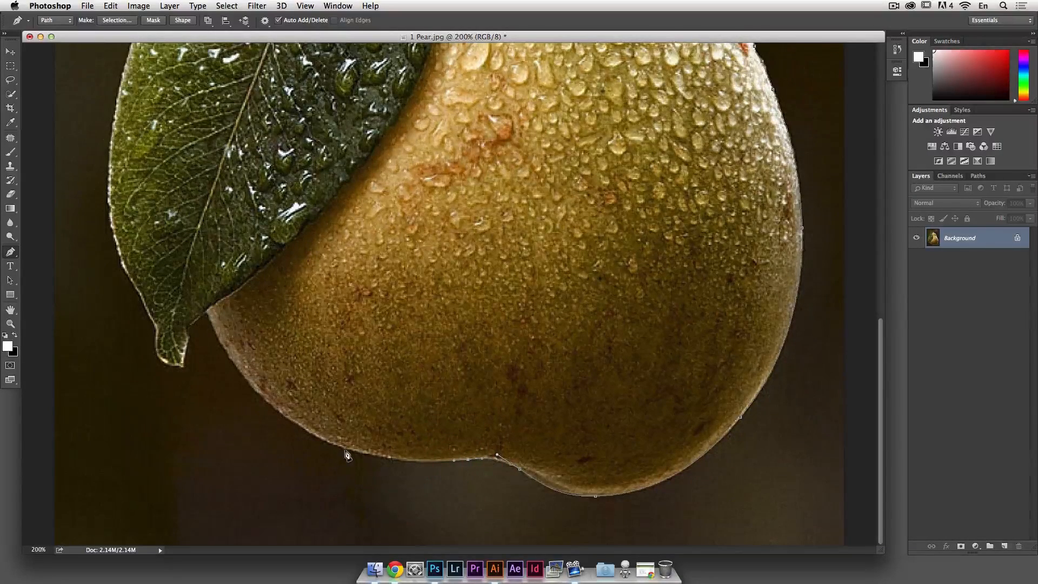
{"action": "mouse_move", "coordinate": [347, 450]}
{"action": "left_mouse_down"}
{"action": "mouse_move", "coordinate": [301, 436]}
{"action": "mouse_move", "coordinate": [357, 454]}
{"action": "left_mouse_up"}
{"action": "key", "text": "super"}
{"action": "mouse_move", "coordinate": [207, 312]}
{"action": "left_mouse_down"}
{"action": "mouse_move", "coordinate": [180, 232]}
{"action": "mouse_move", "coordinate": [166, 275]}
{"action": "mouse_move", "coordinate": [178, 324]}
{"action": "mouse_move", "coordinate": [200, 323]}
{"action": "left_mouse_up"}
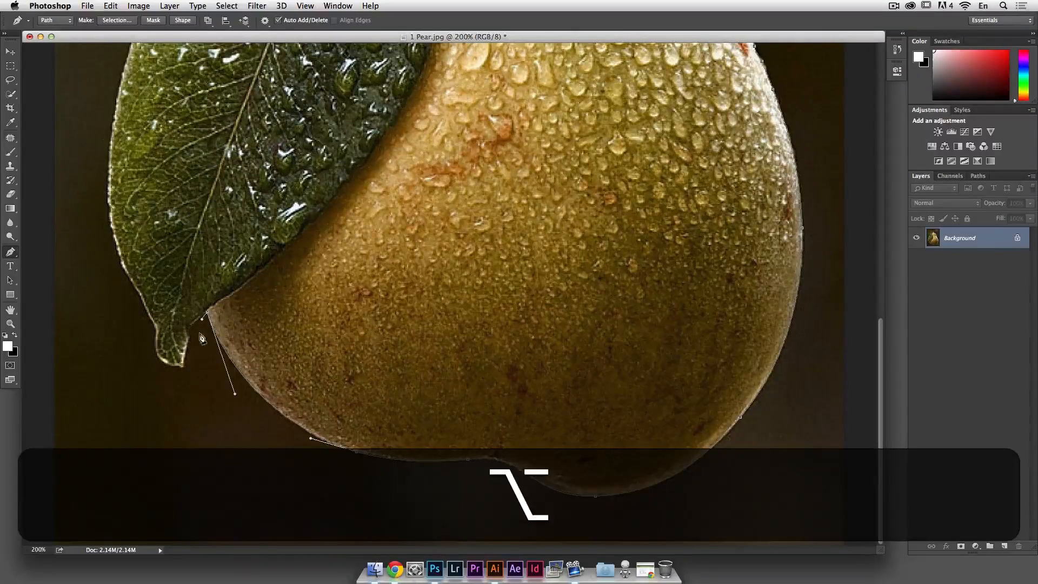
- Extend the path from the pear along the leaf's lower edge to the tip of the leaf
{"action": "left_click", "coordinate": [191, 328]}
{"action": "key", "text": "alt"}
{"action": "left_click", "coordinate": [184, 366]}
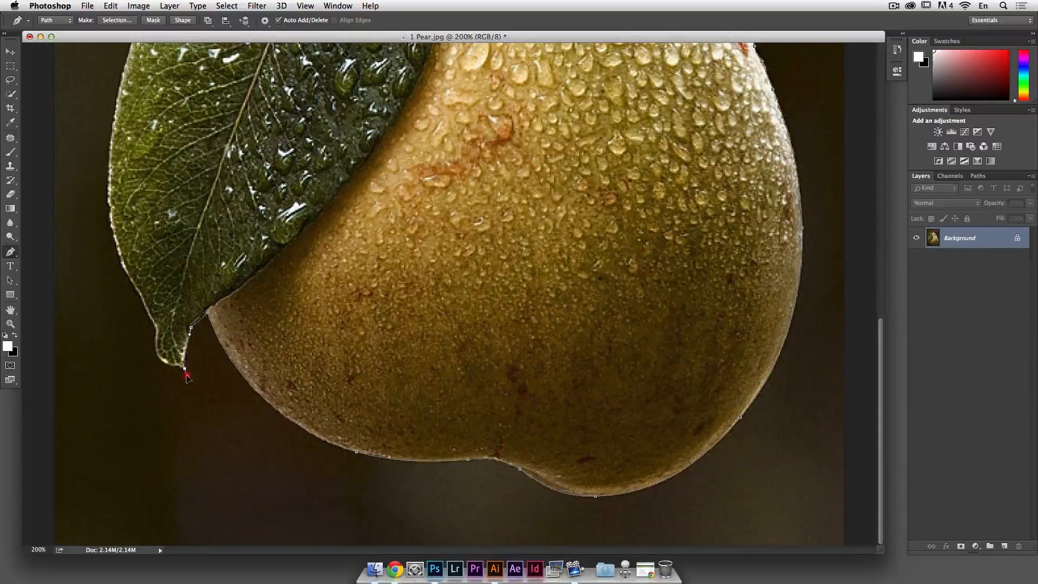
- Trace around the blunt tip of the leaf and up its left side, adjusting the curve to hug the edge
{"action": "key", "text": "alt"}
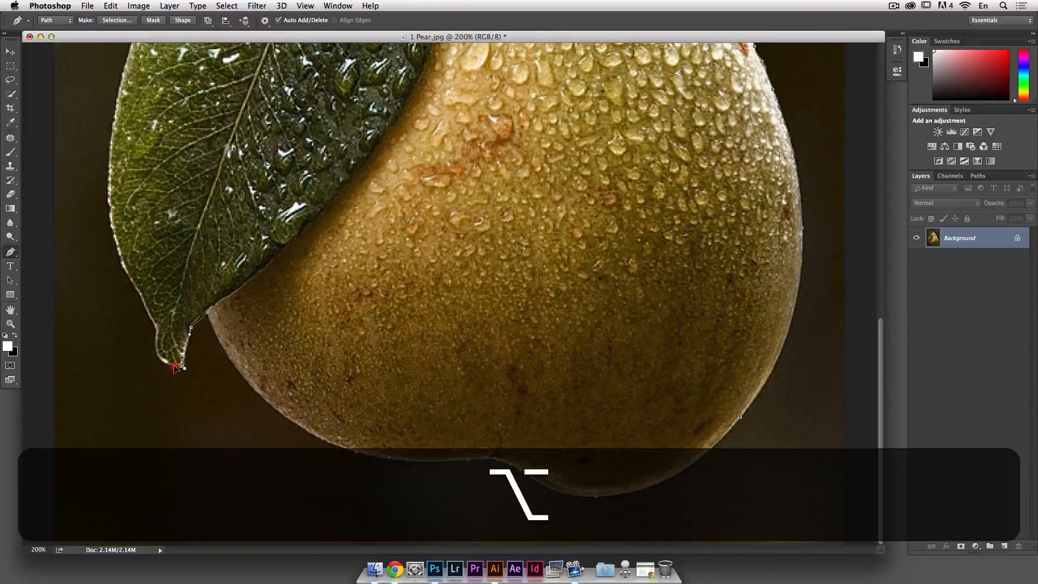
{"action": "mouse_move", "coordinate": [174, 365]}
{"action": "left_mouse_down"}
{"action": "mouse_move", "coordinate": [162, 364]}
{"action": "mouse_move", "coordinate": [170, 370]}
{"action": "left_mouse_up"}
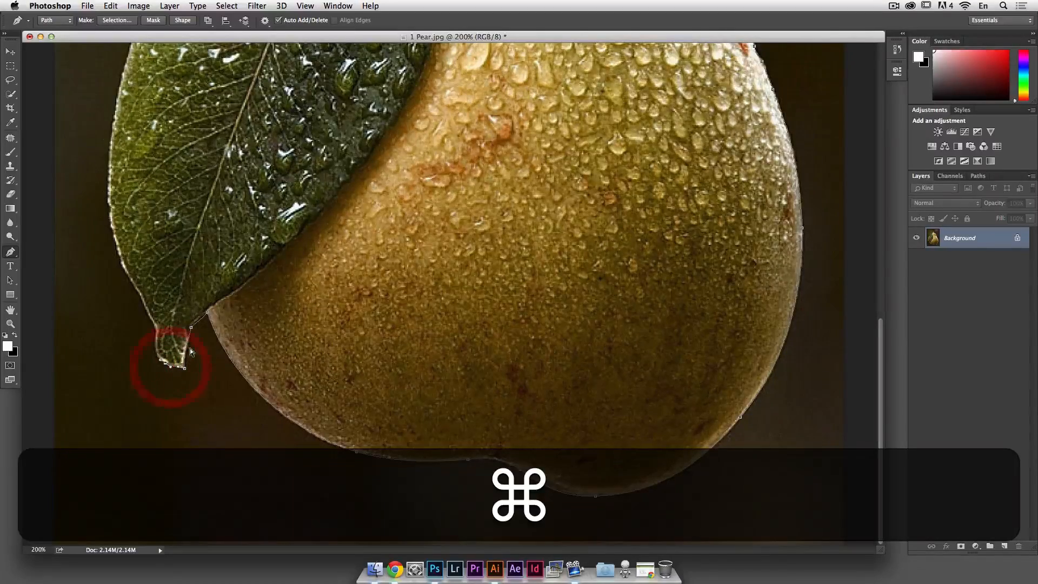
{"action": "left_click", "coordinate": [157, 328]}
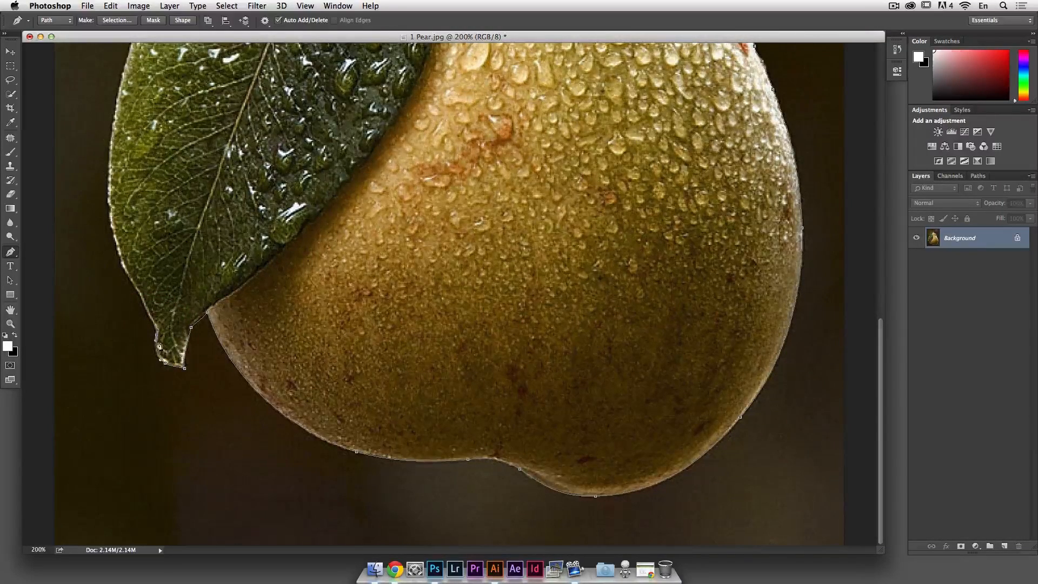
{"action": "key", "text": "super"}
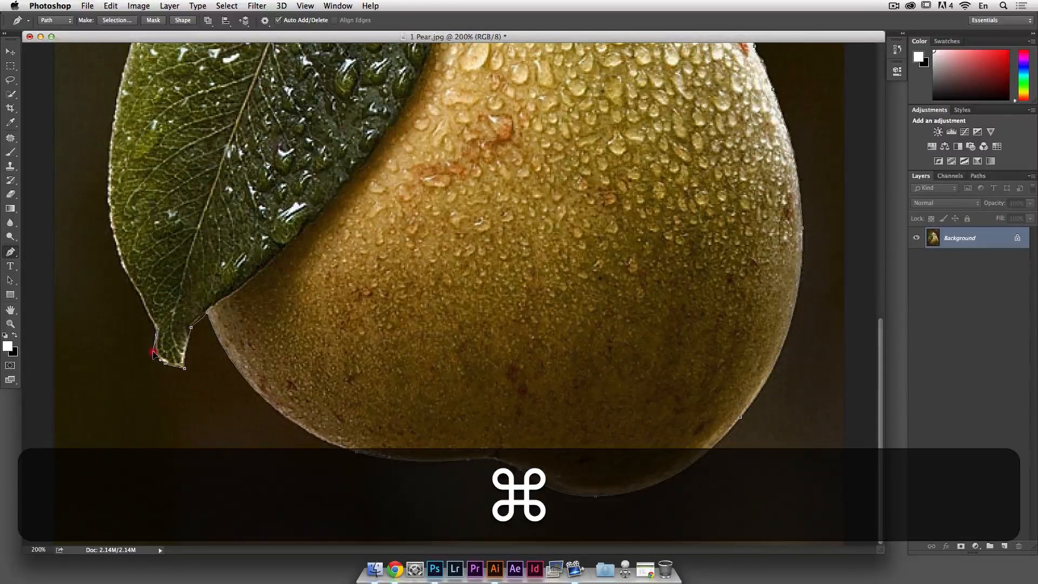
{"action": "left_click", "coordinate": [153, 352], "text": "super"}
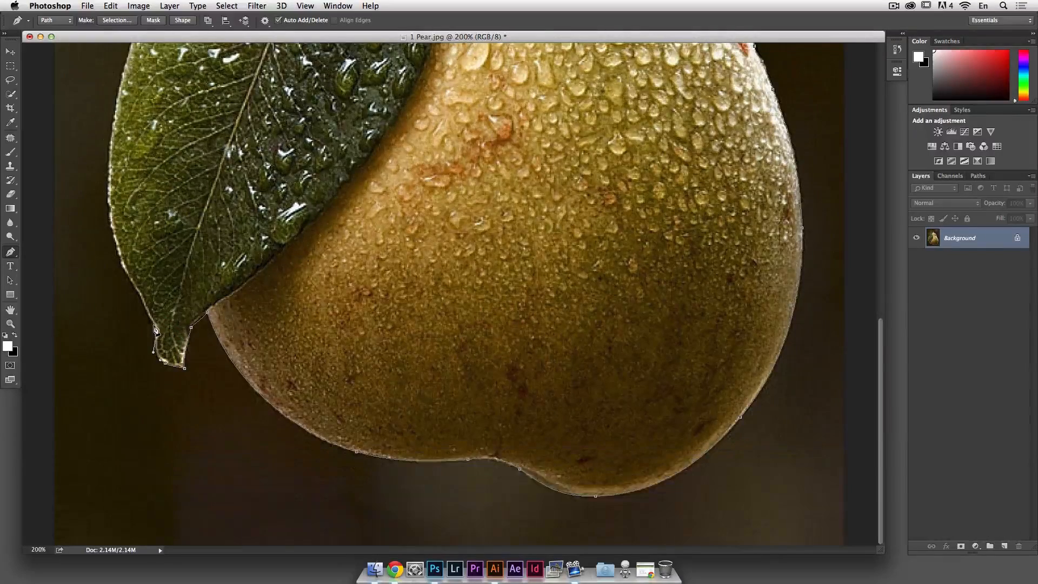
- Add an anchor just above the leaf's tip on its left edge and adjust its position and curve handles
{"action": "left_click_drag", "start_coordinate": [152, 321], "coordinate": [147, 316]}
{"action": "key", "text": "super"}
{"action": "left_click", "coordinate": [150, 320], "text": "super"}
{"action": "left_click_drag", "start_coordinate": [151, 321], "coordinate": [153, 323]}
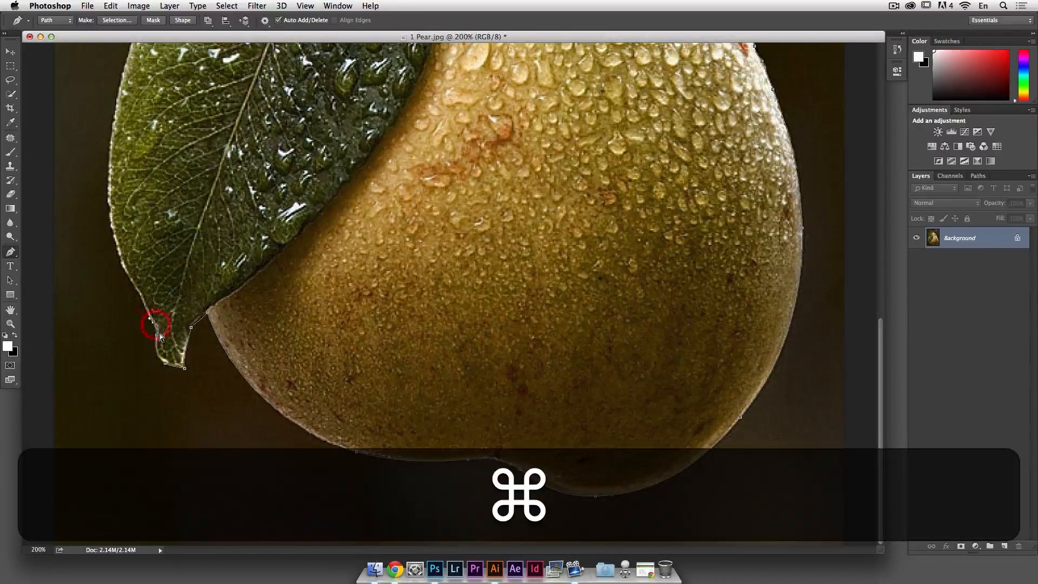
{"action": "left_click", "coordinate": [157, 332], "text": "super"}
- Extend the path a short way up the leaf's lower left edge and refine the new segment's anchors and handles
{"action": "left_click_drag", "start_coordinate": [176, 285], "coordinate": [276, 341]}
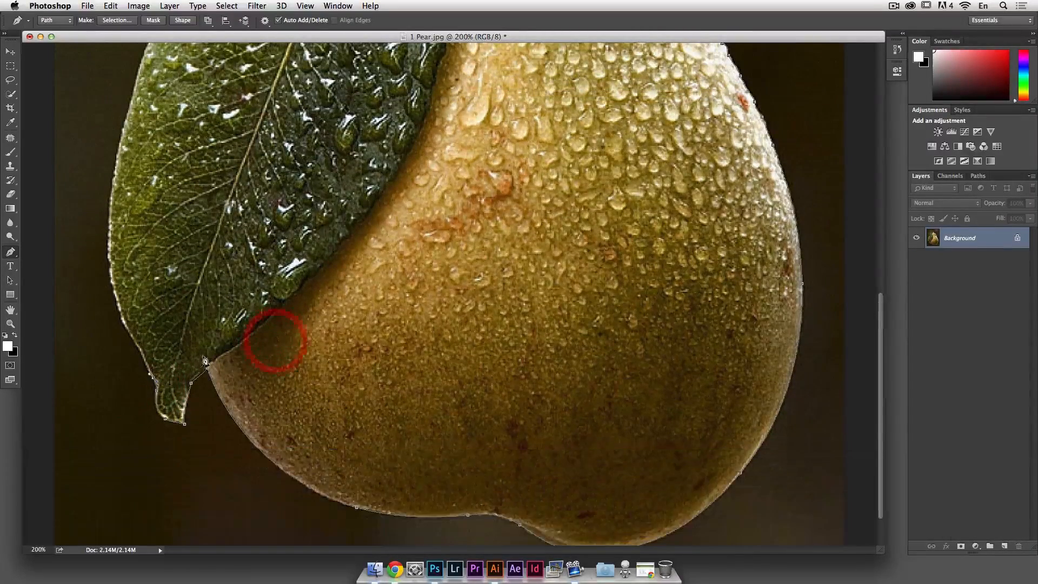
{"action": "left_click", "coordinate": [138, 345]}
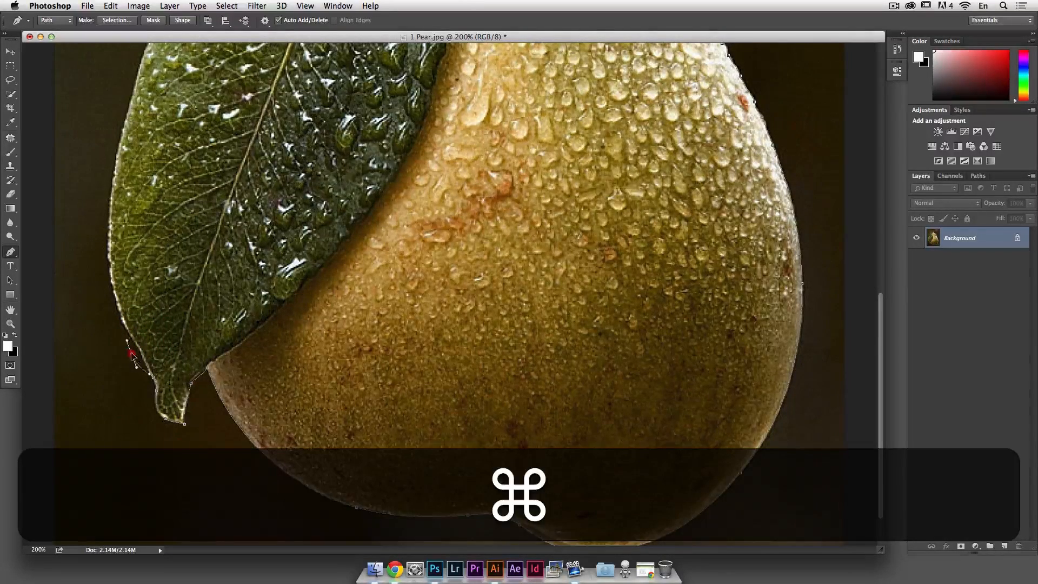
{"action": "left_click", "coordinate": [139, 351], "text": "super"}
{"action": "left_click", "coordinate": [135, 336], "text": "super"}
{"action": "left_click", "coordinate": [141, 351], "text": "super"}
{"action": "left_click_drag", "start_coordinate": [147, 372], "coordinate": [143, 369]}
{"action": "left_click", "coordinate": [146, 372], "text": "super"}
- Continue the path with two more anchors up to the leaf's widest part, fitting each curve to the edge
{"action": "left_click", "coordinate": [116, 296]}
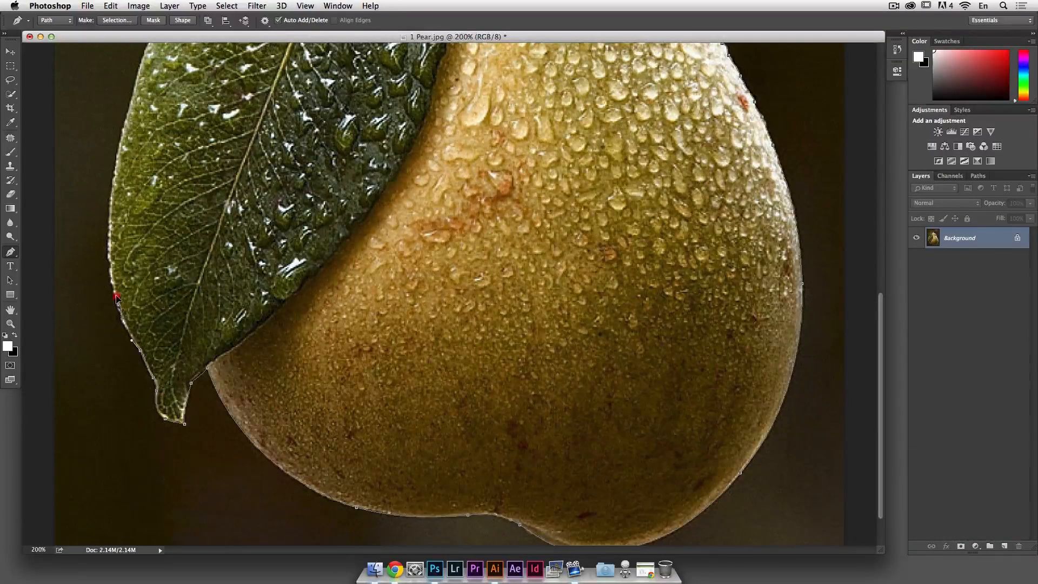
{"action": "left_click", "coordinate": [117, 306], "text": "super"}
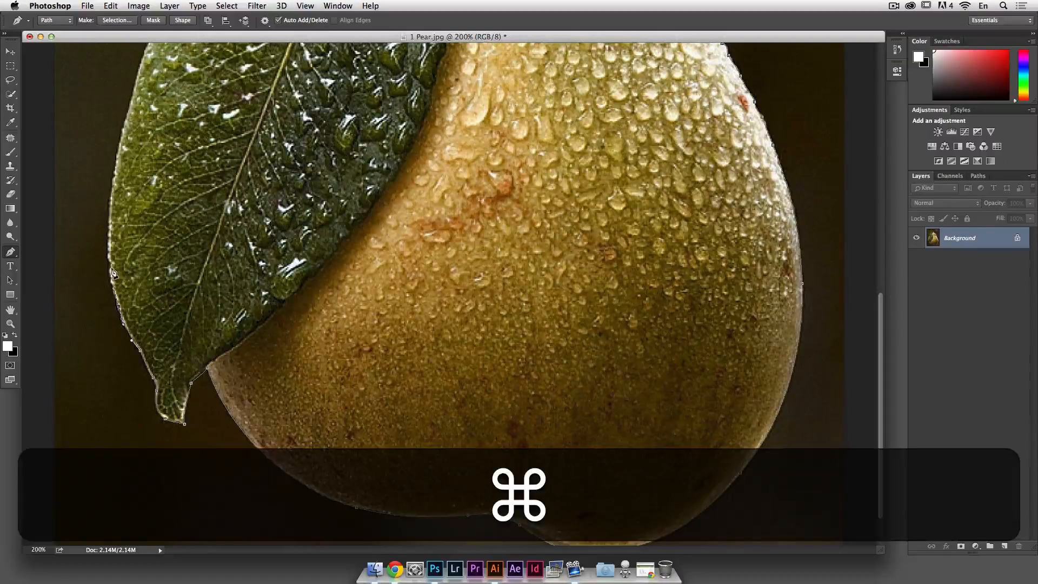
{"action": "left_click", "coordinate": [109, 252]}
{"action": "key", "text": "super"}
{"action": "left_click", "coordinate": [111, 262], "text": "super"}
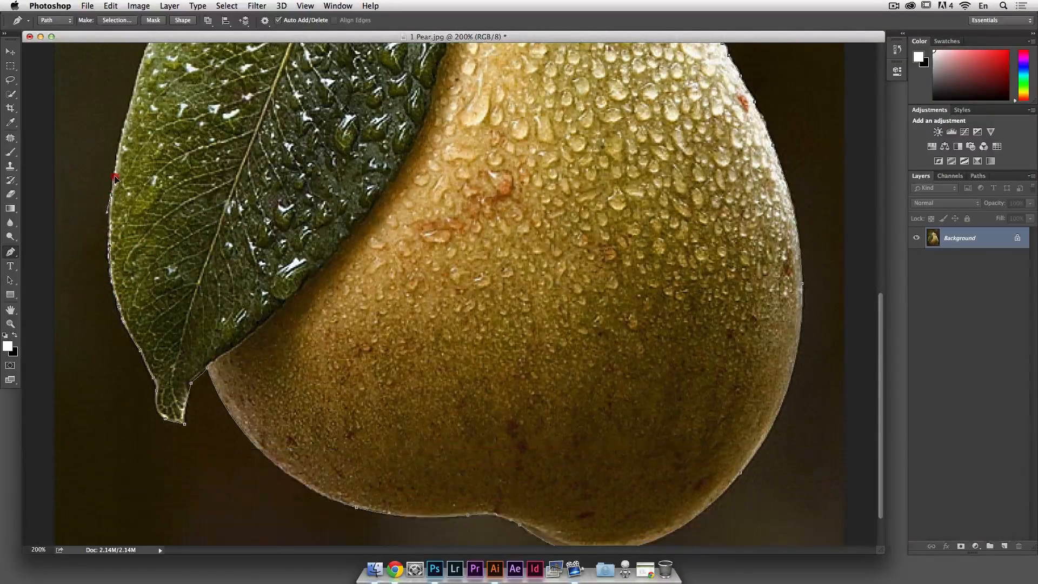
- Trace upward from the leaf's widest part along its left edge to the bend in the upper half
{"action": "left_click", "coordinate": [113, 165]}
{"action": "key", "text": "space"}
{"action": "left_click_drag", "start_coordinate": [113, 166], "coordinate": [116, 231]}
{"action": "left_click", "coordinate": [119, 221]}
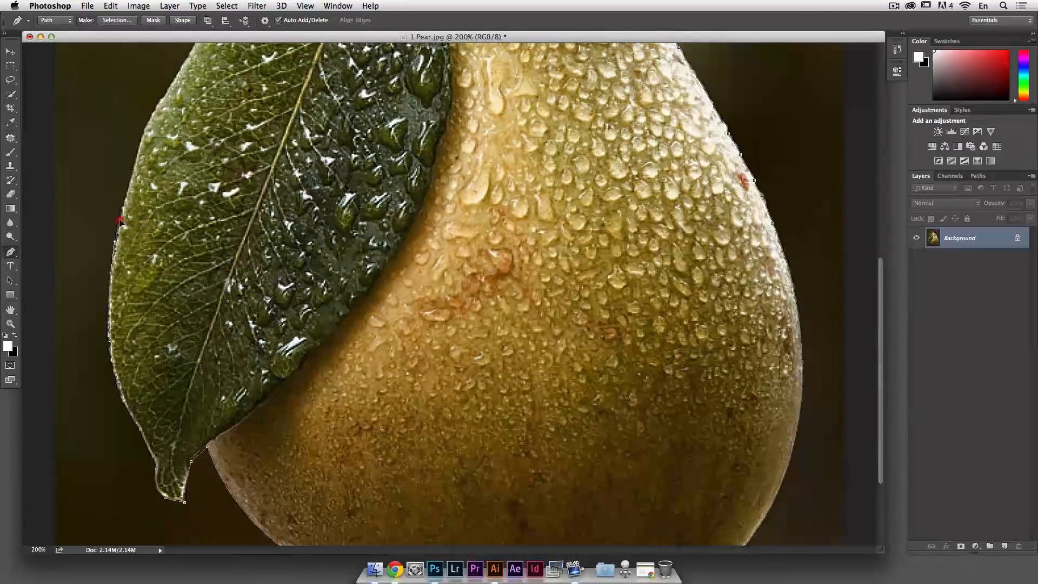
{"action": "left_click", "coordinate": [138, 146]}
{"action": "left_click", "coordinate": [146, 116]}
{"action": "left_click_drag", "start_coordinate": [137, 154], "coordinate": [159, 264]}
{"action": "left_click", "coordinate": [116, 238], "text": "super"}
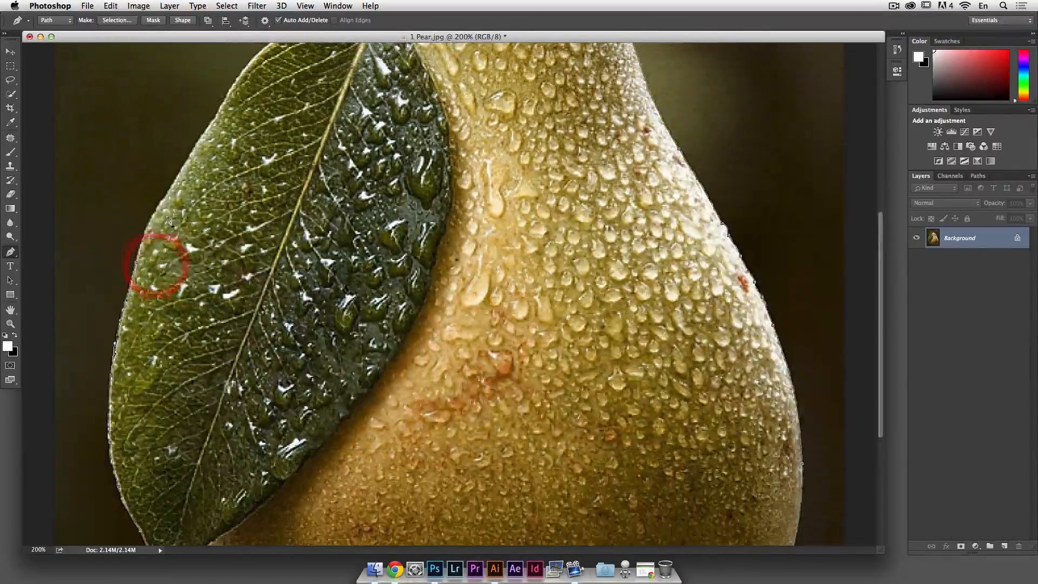
- Carry the path past the bend on the leaf's upper left edge and reshape the handles to follow the outline
{"action": "left_click", "coordinate": [190, 147]}
{"action": "left_click", "coordinate": [206, 144], "text": "super"}
{"action": "left_click", "coordinate": [185, 164], "text": "super"}
{"action": "left_click_drag", "start_coordinate": [144, 225], "coordinate": [151, 205]}
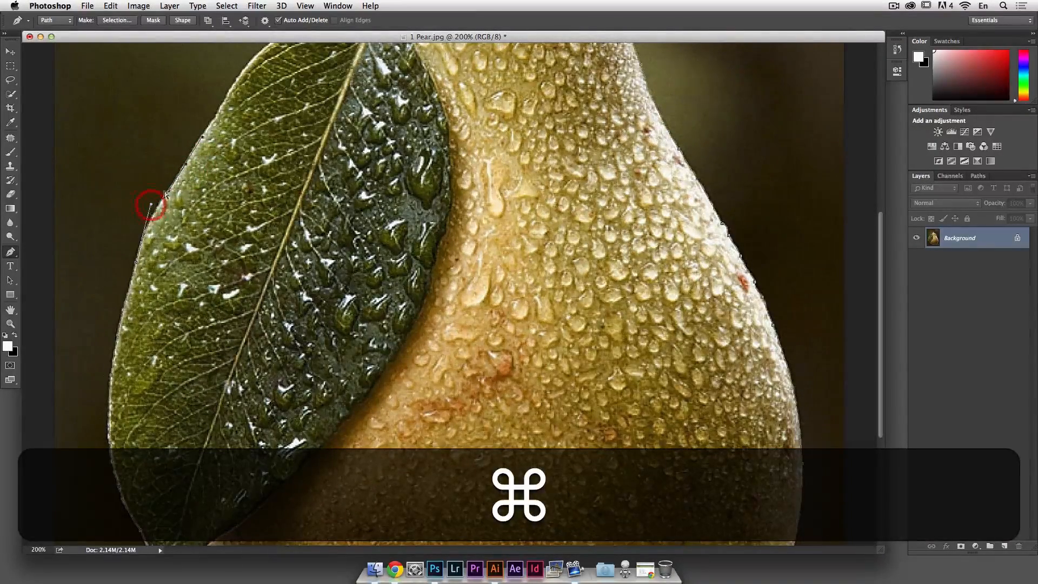
{"action": "left_click", "coordinate": [185, 165], "text": "super"}
{"action": "left_click_drag", "start_coordinate": [185, 166], "coordinate": [177, 182]}
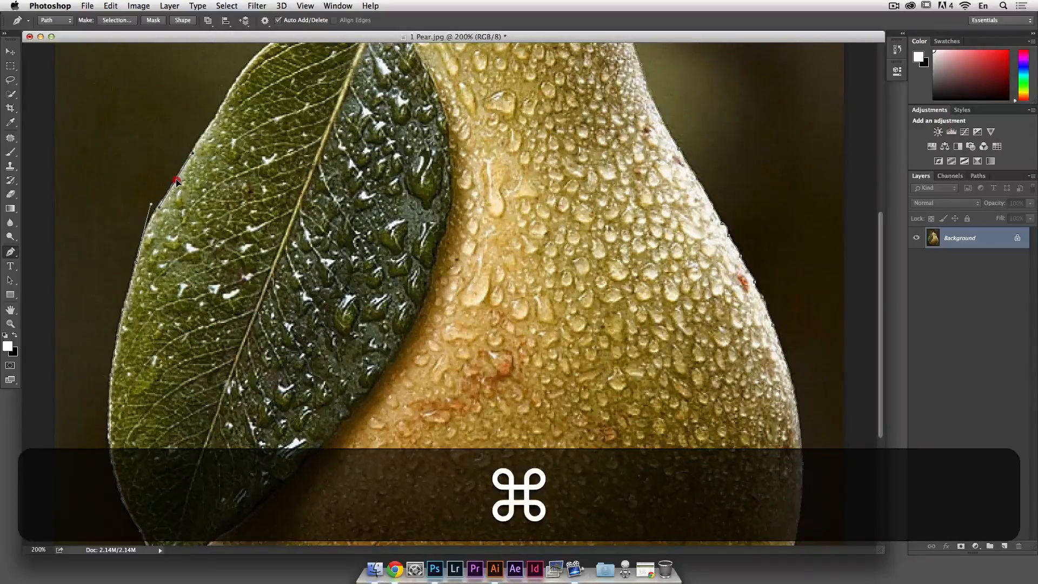
{"action": "left_click", "coordinate": [193, 153], "text": "super"}
- Extend the path to the rounded shoulder near the leaf's top and fine-tune the segment leading up to it
{"action": "left_click_drag", "start_coordinate": [204, 128], "coordinate": [202, 218]}
{"action": "left_click", "coordinate": [221, 180], "text": "super"}
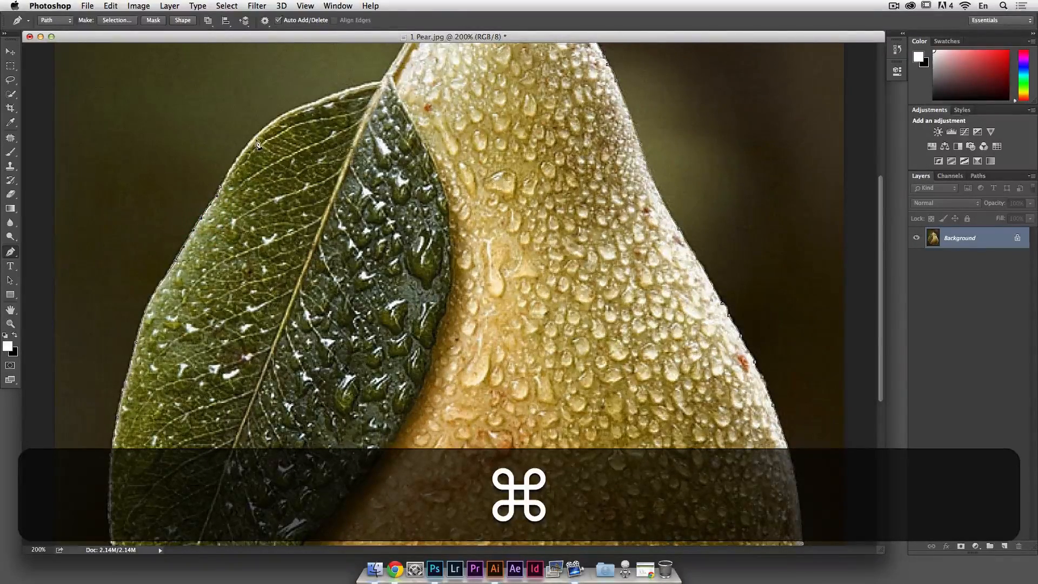
{"action": "left_click_drag", "start_coordinate": [258, 133], "coordinate": [273, 112]}
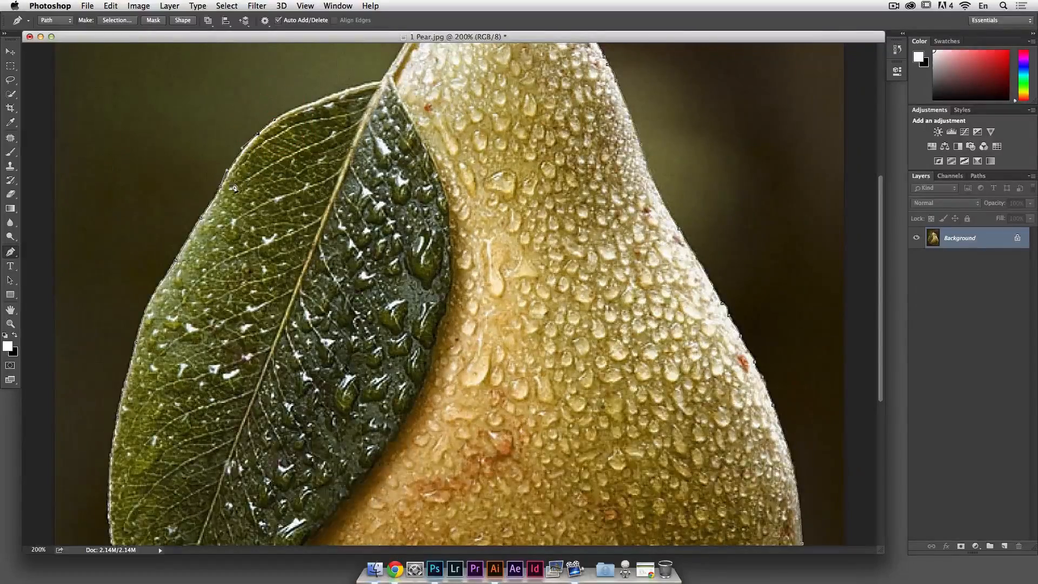
{"action": "key", "text": "super"}
{"action": "left_click_drag", "start_coordinate": [219, 189], "coordinate": [223, 184]}
- Trace the leaf's top edge to where it meets its stalk and adjust the handles to match the curve
{"action": "left_click", "coordinate": [413, 80]}
{"action": "left_click_drag", "start_coordinate": [414, 80], "coordinate": [397, 60]}
{"action": "key", "text": "alt"}
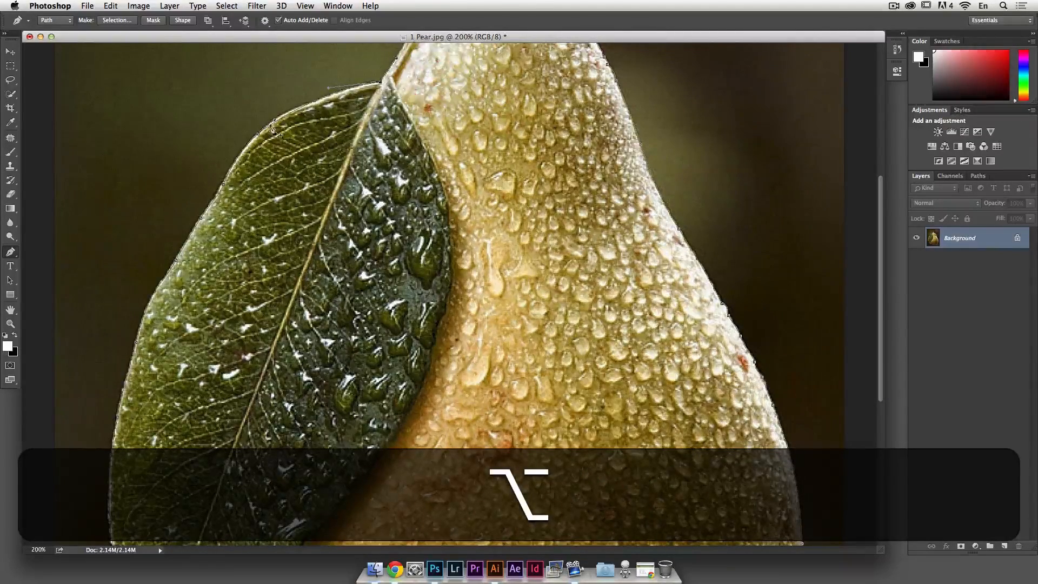
{"action": "key", "text": "super"}
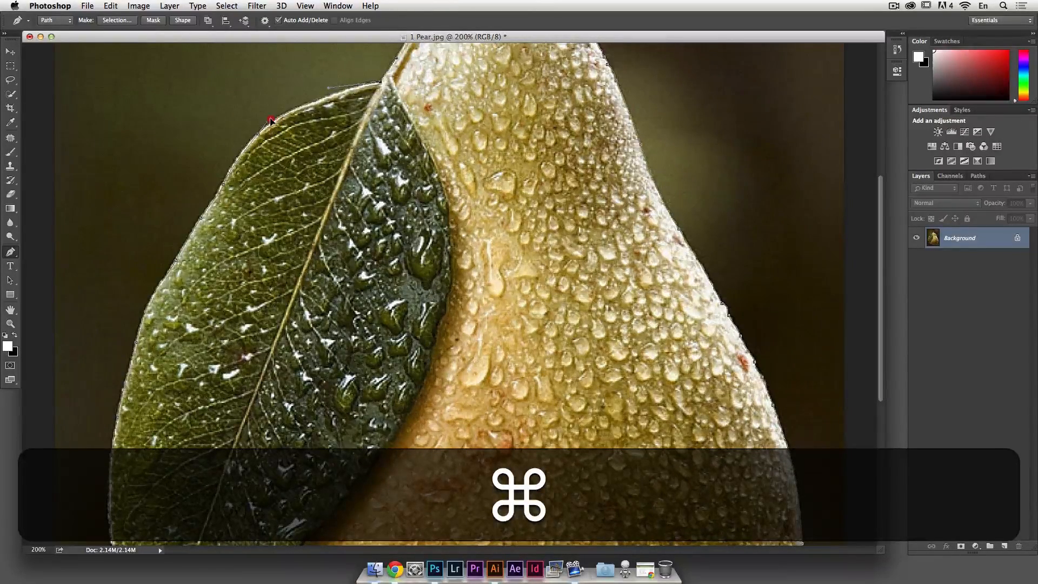
{"action": "left_click_drag", "start_coordinate": [274, 119], "coordinate": [278, 112]}
{"action": "left_click_drag", "start_coordinate": [329, 91], "coordinate": [313, 97]}
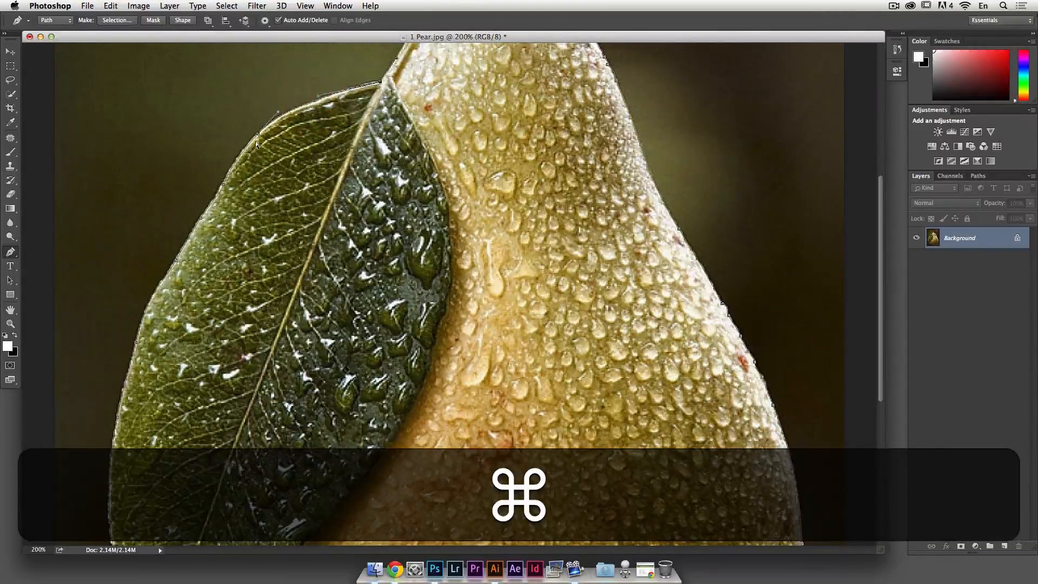
- Follow the leaf's thin stalk upward with the path to where it joins the pear's stem
{"action": "left_click_drag", "start_coordinate": [248, 128], "coordinate": [352, 123]}
{"action": "left_click_drag", "start_coordinate": [398, 96], "coordinate": [404, 200]}
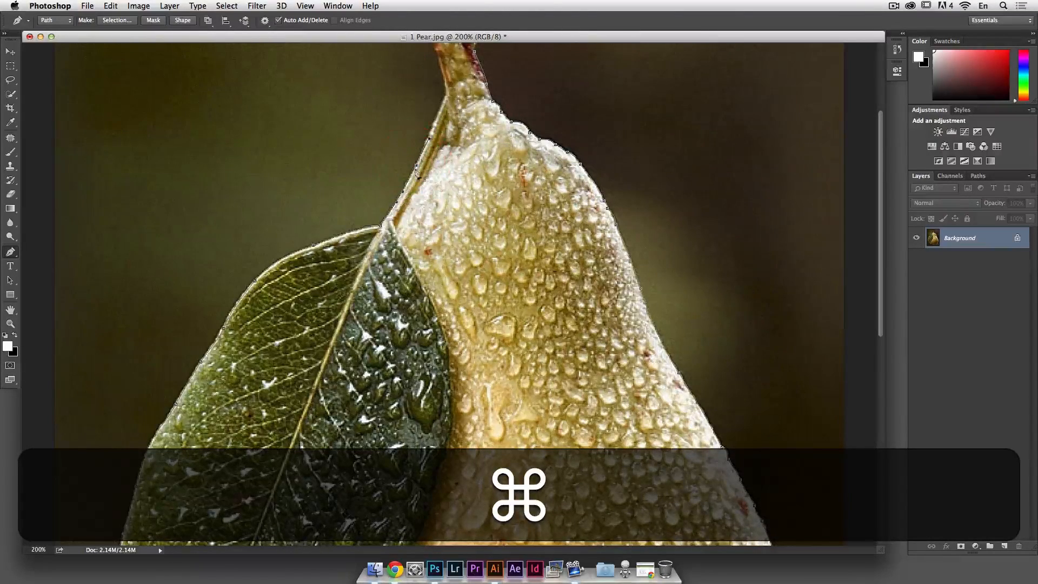
{"action": "left_click_drag", "start_coordinate": [427, 161], "coordinate": [414, 235]}
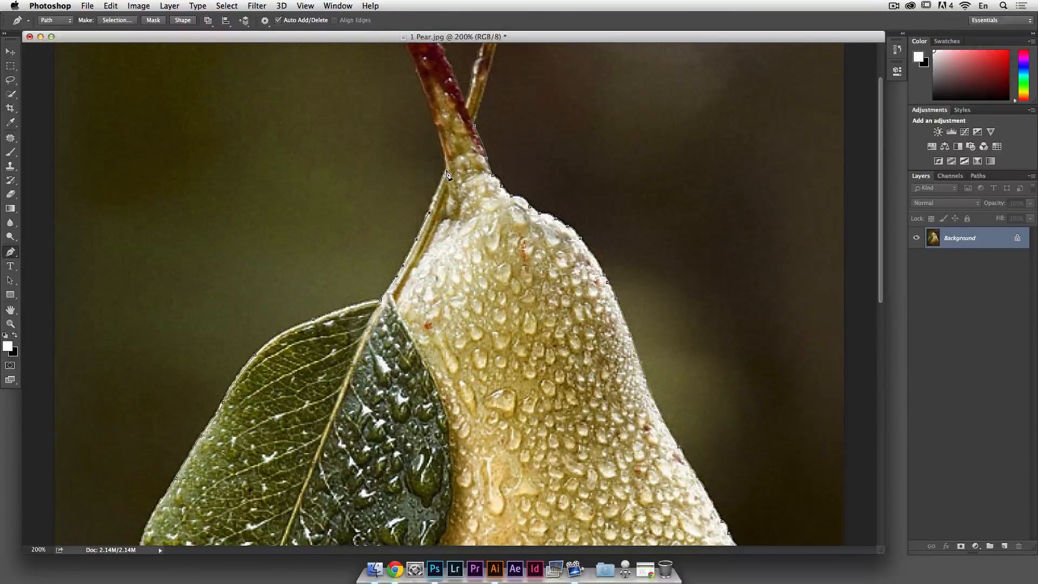
{"action": "left_click", "coordinate": [464, 133]}
{"action": "left_click_drag", "start_coordinate": [466, 133], "coordinate": [449, 198]}
- Extend the path up the red stem's left edge, turn its end into a corner and fit the curve
{"action": "left_click_drag", "start_coordinate": [384, 70], "coordinate": [368, 27]}
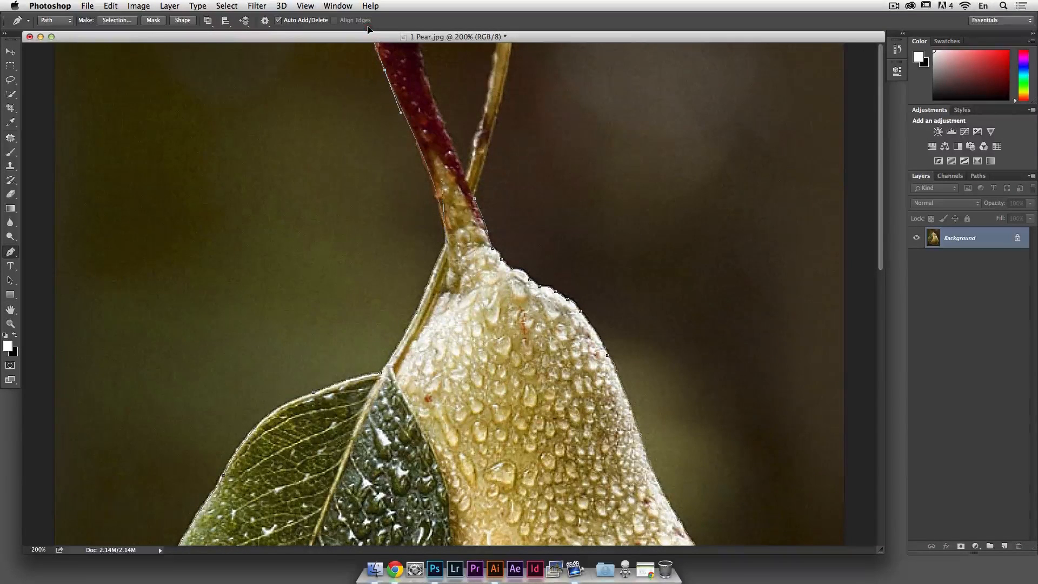
{"action": "left_click_drag", "start_coordinate": [368, 27], "coordinate": [407, 67]}
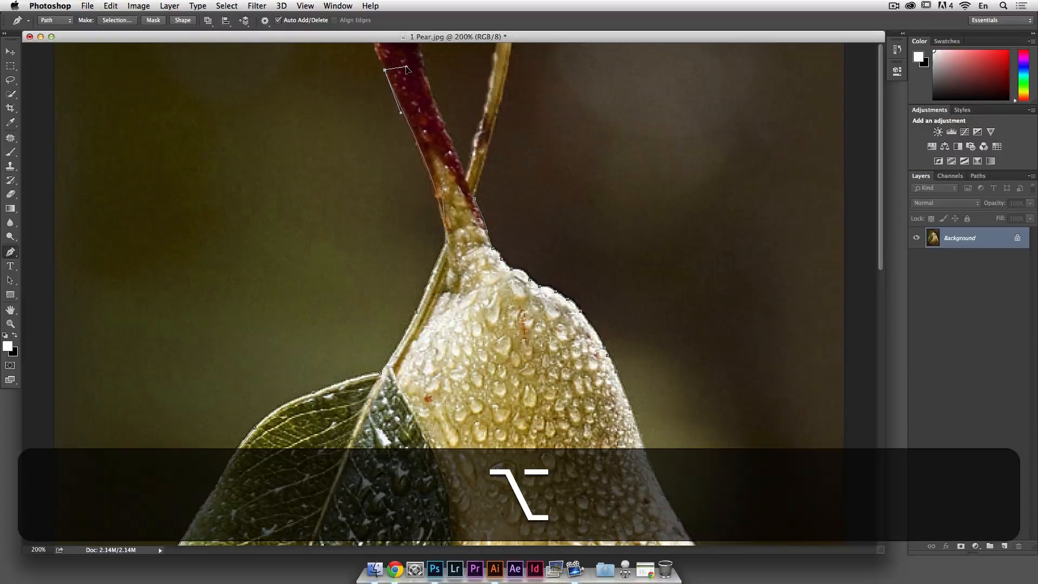
{"action": "left_click", "coordinate": [429, 171], "text": "super"}
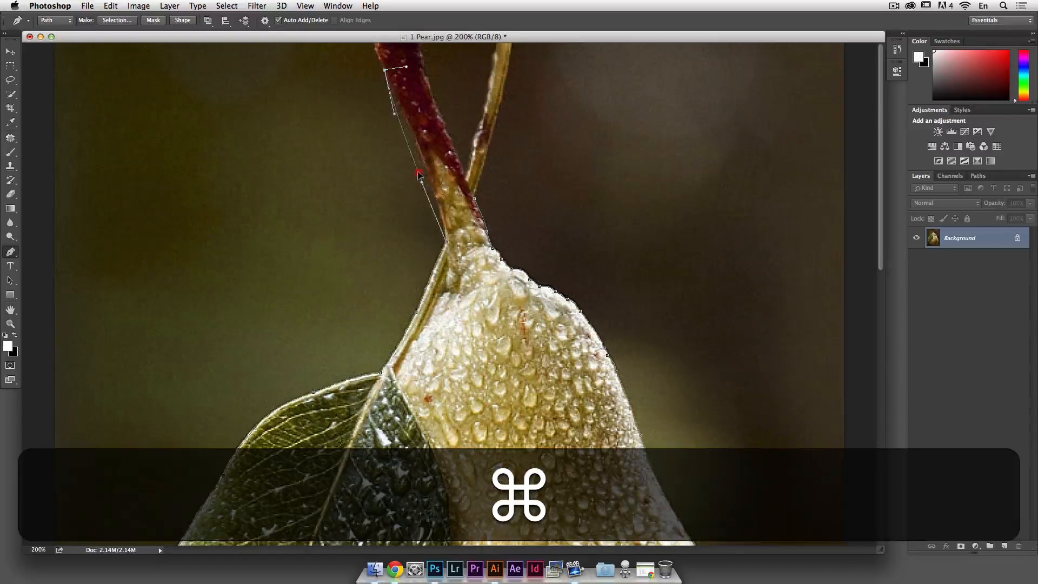
{"action": "left_click_drag", "start_coordinate": [429, 171], "coordinate": [435, 172]}
{"action": "left_click_drag", "start_coordinate": [422, 172], "coordinate": [423, 168]}
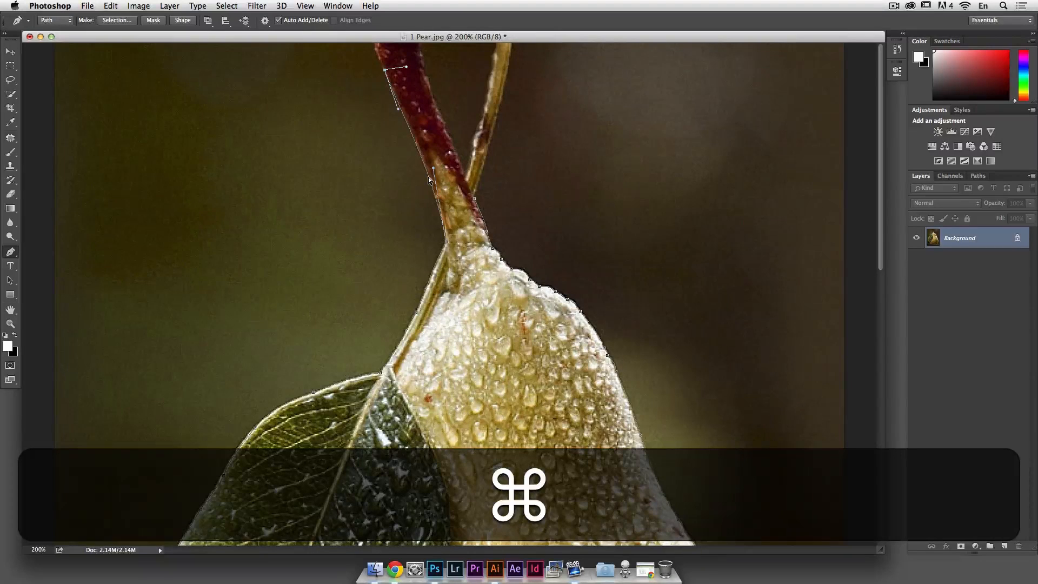
- Take the path across the red stem and down its right edge to the fork with the thin twig
{"action": "left_click", "coordinate": [425, 67]}
{"action": "left_click_drag", "start_coordinate": [425, 68], "coordinate": [433, 93], "text": "alt"}
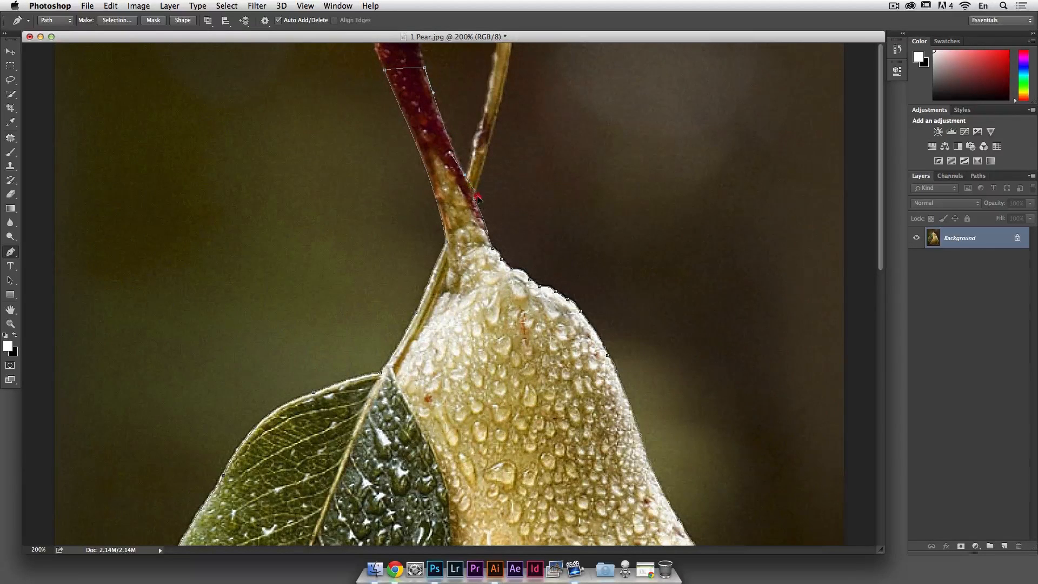
{"action": "key", "text": "alt"}
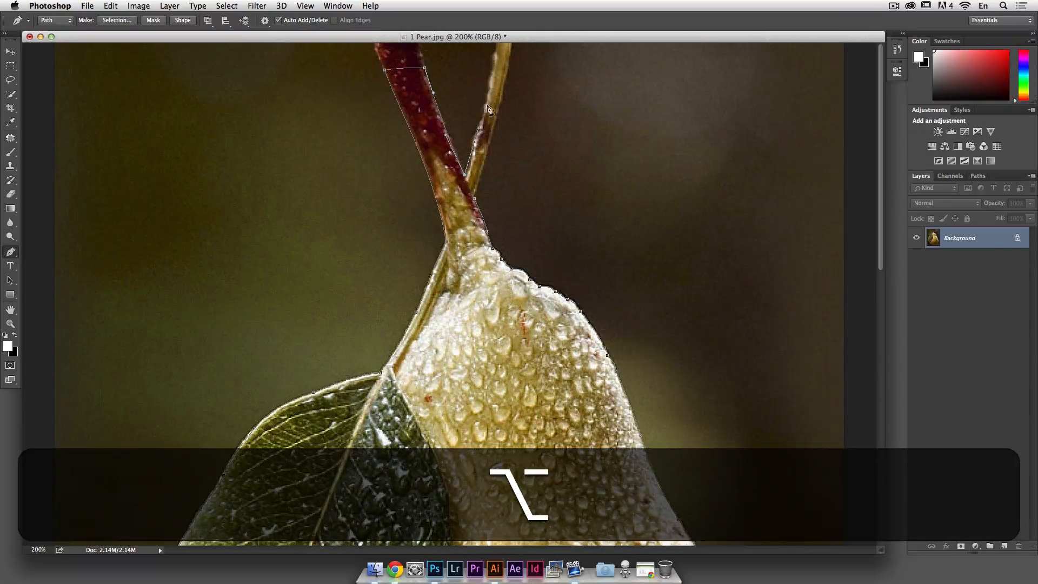
- Trace up the thin twig's left edge and across to its right edge, redoing the corner anchor there
{"action": "mouse_move", "coordinate": [492, 76]}
{"action": "left_mouse_down"}
{"action": "mouse_move", "coordinate": [496, 53]}
{"action": "mouse_move", "coordinate": [498, 70]}
{"action": "left_mouse_up"}
{"action": "left_click_drag", "start_coordinate": [507, 74], "coordinate": [505, 76]}
{"action": "key", "text": "super+z"}
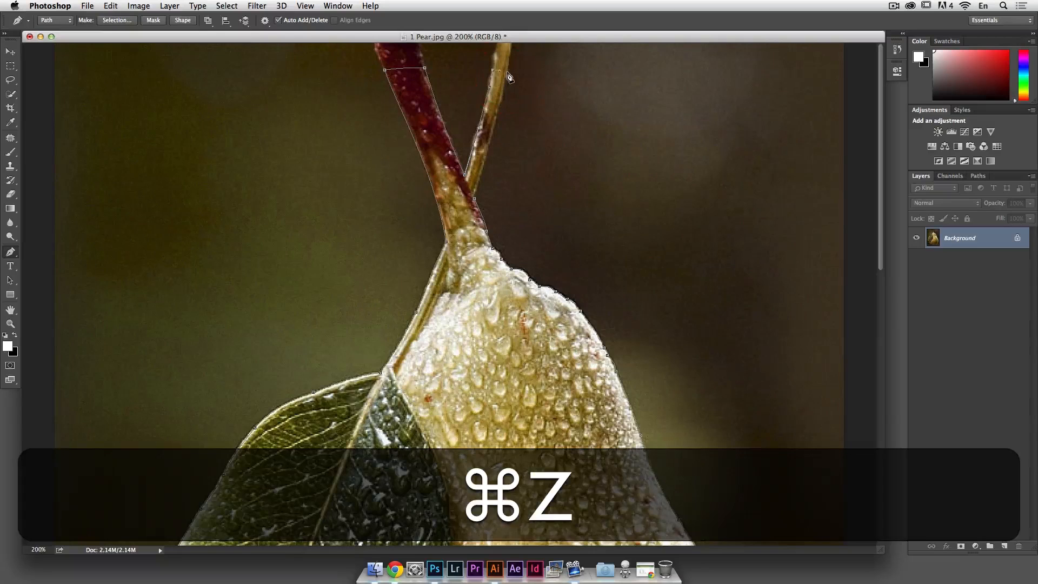
{"action": "key", "text": "alt"}
{"action": "left_click_drag", "start_coordinate": [508, 76], "coordinate": [501, 103]}
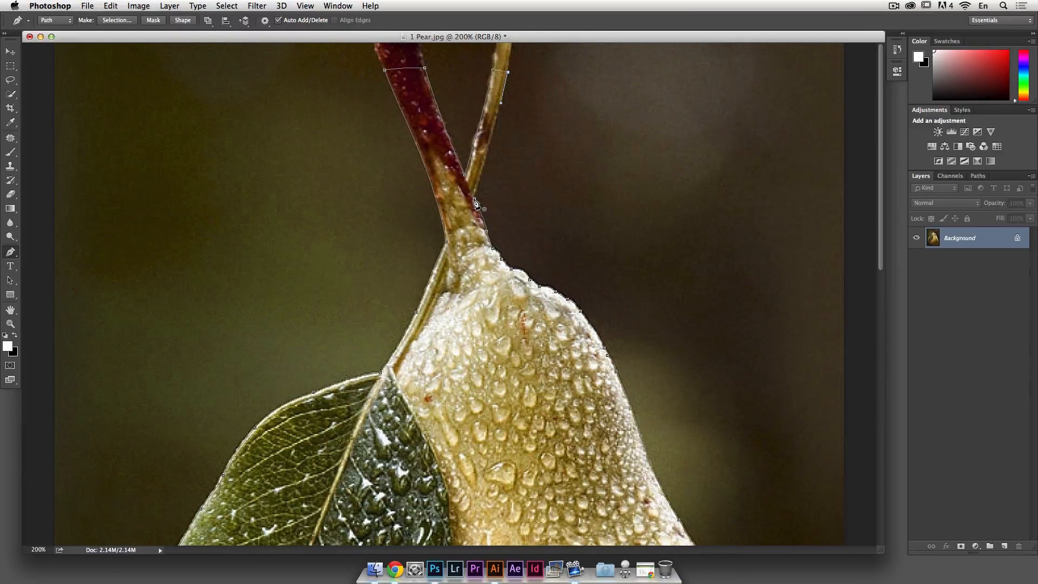
- Close the path at the twig's base and adjust the handles and top anchor along the twig's right edge
{"action": "left_click", "coordinate": [474, 199]}
{"action": "left_click", "coordinate": [474, 199], "text": "super"}
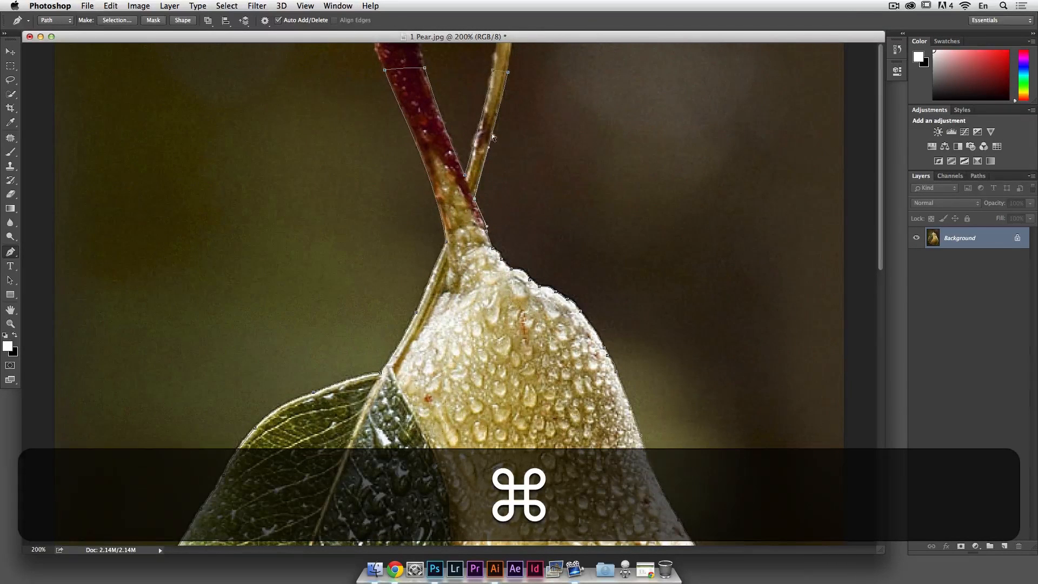
{"action": "mouse_move", "coordinate": [487, 147]}
{"action": "left_mouse_down"}
{"action": "mouse_move", "coordinate": [502, 154]}
{"action": "mouse_move", "coordinate": [492, 133]}
{"action": "left_mouse_up"}
{"action": "left_click_drag", "start_coordinate": [474, 198], "coordinate": [473, 196]}
{"action": "left_click_drag", "start_coordinate": [491, 134], "coordinate": [493, 138]}
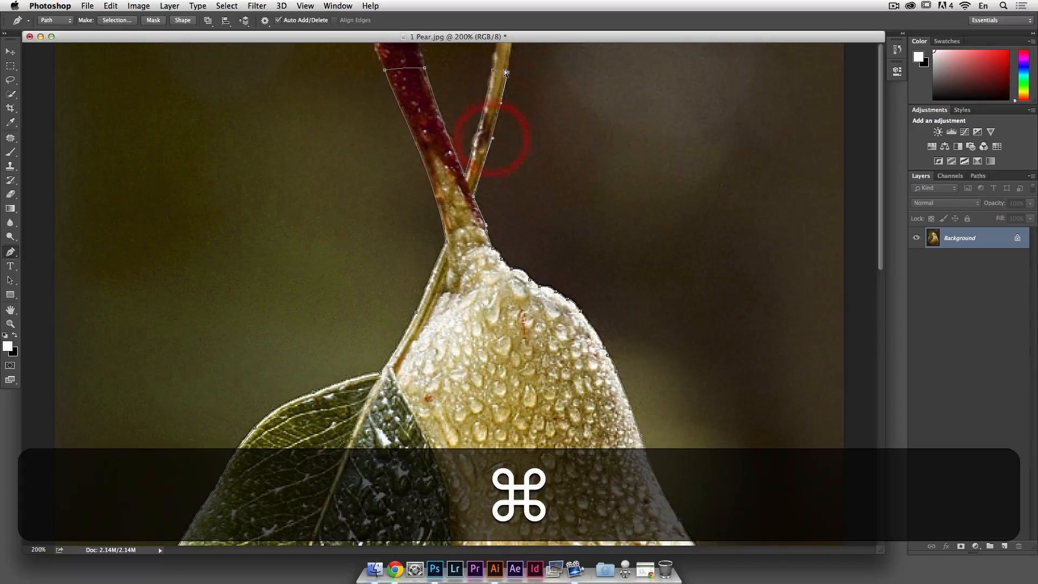
{"action": "left_click_drag", "start_coordinate": [507, 71], "coordinate": [508, 73]}
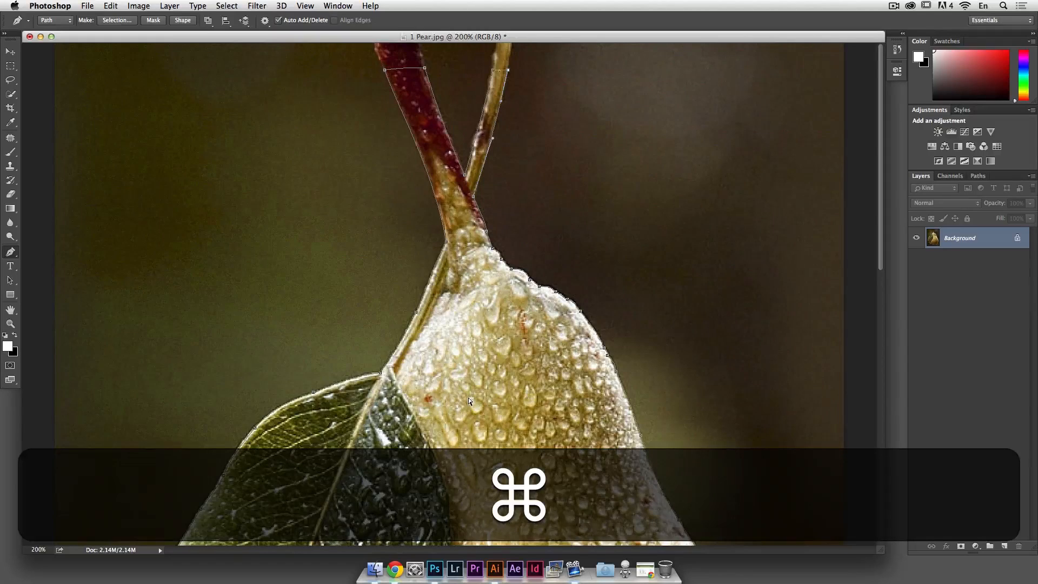
- View the traced pear at 100% and show the document's list of paths
{"action": "key", "text": "alt+super+minus"}
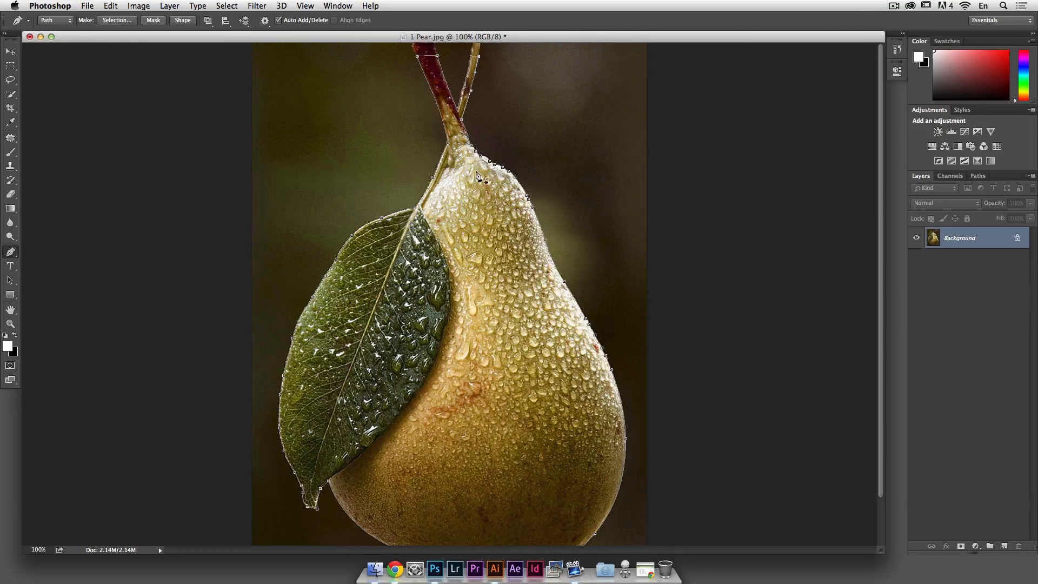
{"action": "left_click", "coordinate": [976, 178]}
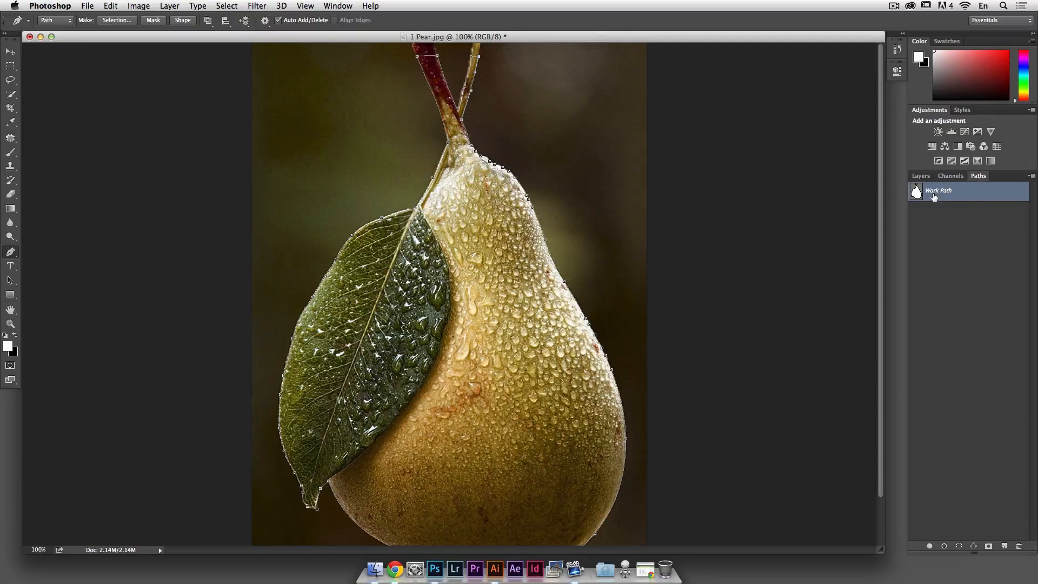
- Save the work path under the name Pear Outline
{"action": "double_click", "coordinate": [973, 198]}
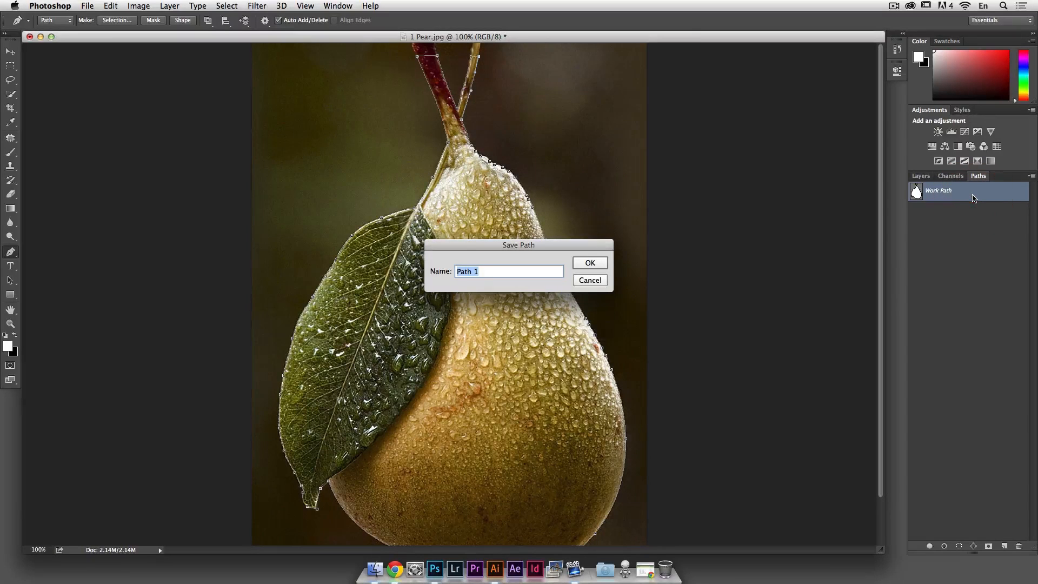
{"action": "type", "text": "Pea"}
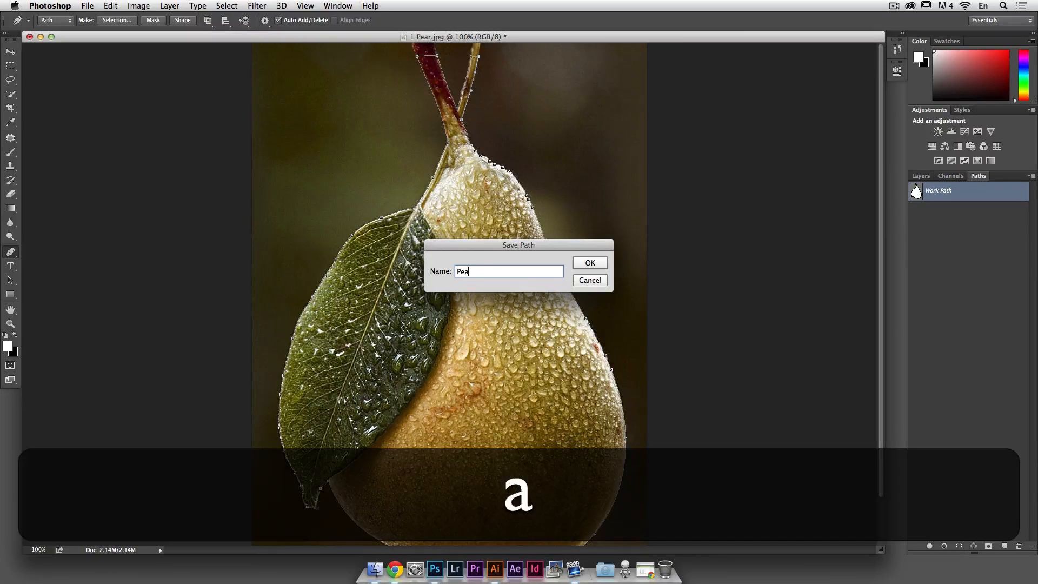
{"action": "type", "text": "r Outline"}
{"action": "key", "text": "Return"}
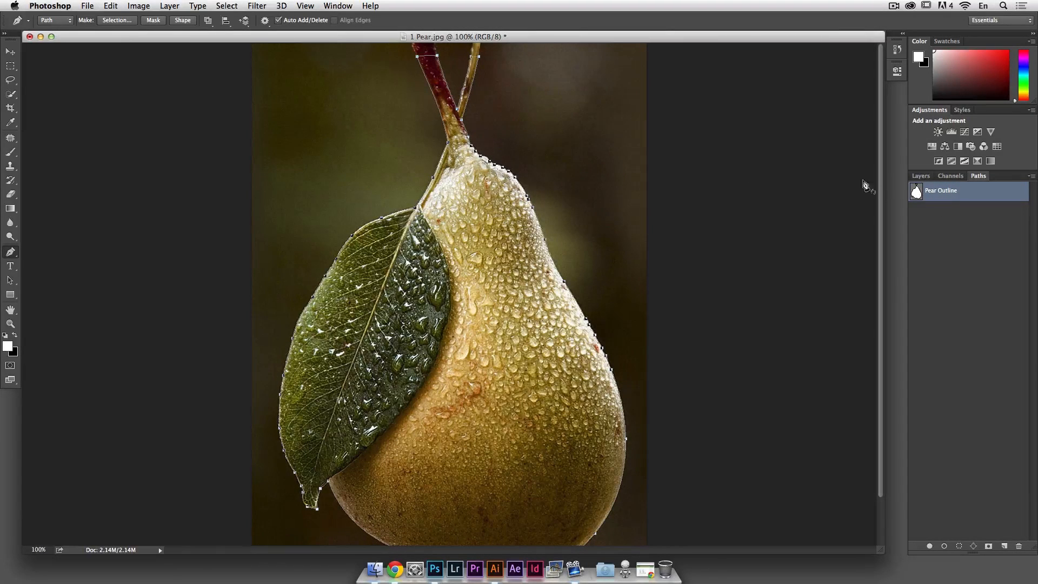
- Try masking the Background layer with a selection loaded from the Pear Outline path, undoing the mask and deselecting
{"action": "left_click", "coordinate": [916, 191], "text": "super"}
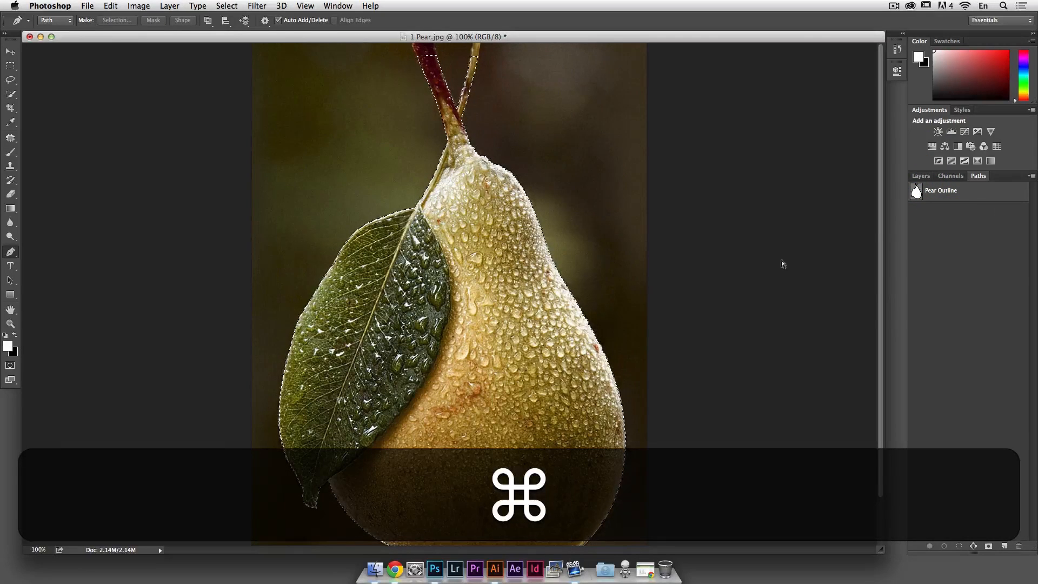
{"action": "left_click", "coordinate": [921, 176]}
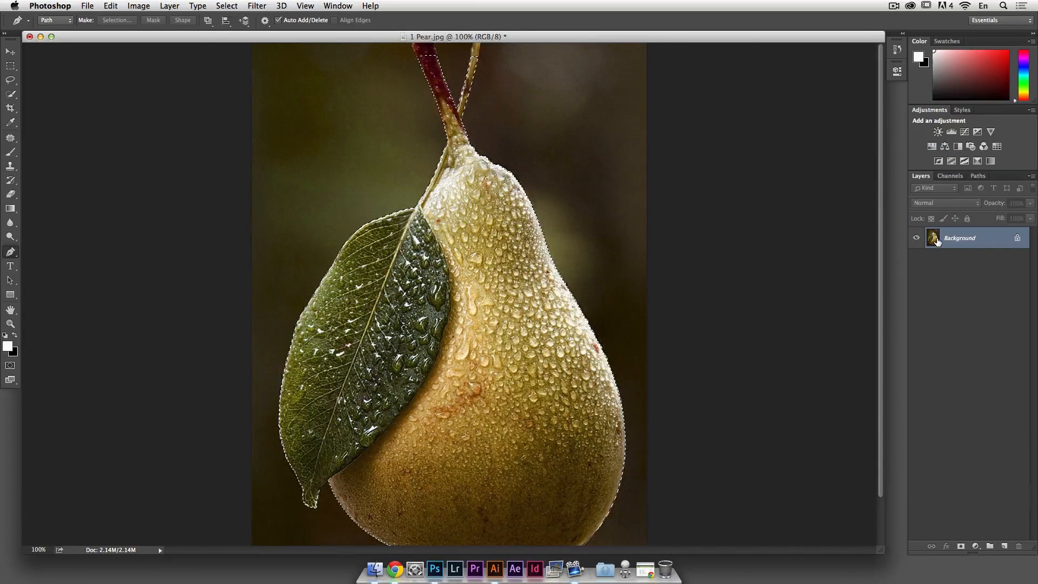
{"action": "left_click", "coordinate": [961, 546]}
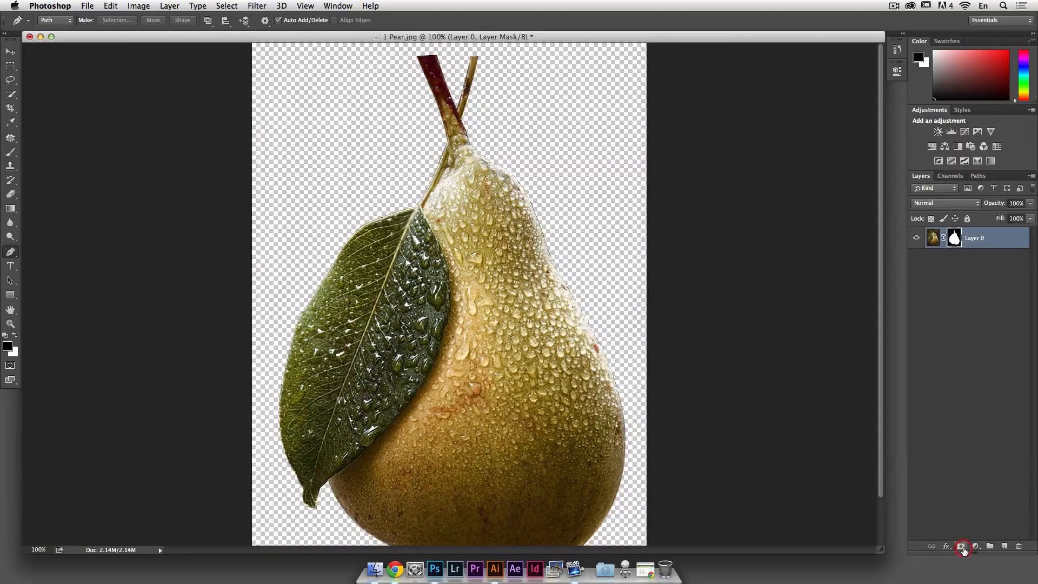
{"action": "mouse_move", "coordinate": [797, 459]}
{"action": "left_mouse_down"}
{"action": "mouse_move", "coordinate": [777, 366]}
{"action": "mouse_move", "coordinate": [779, 462]}
{"action": "left_mouse_up"}
{"action": "key", "text": "super+z"}
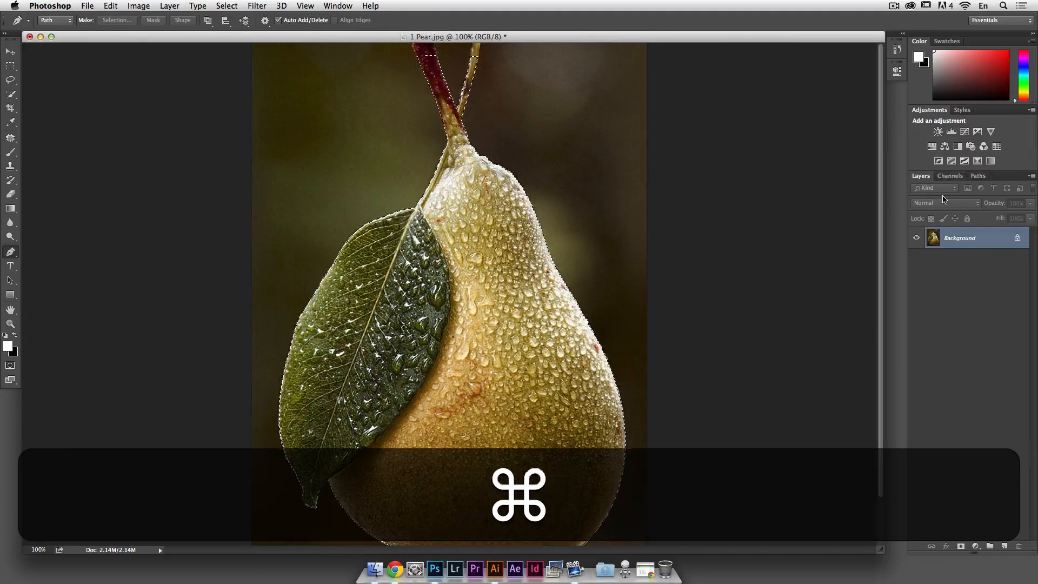
{"action": "key", "text": "super+d"}
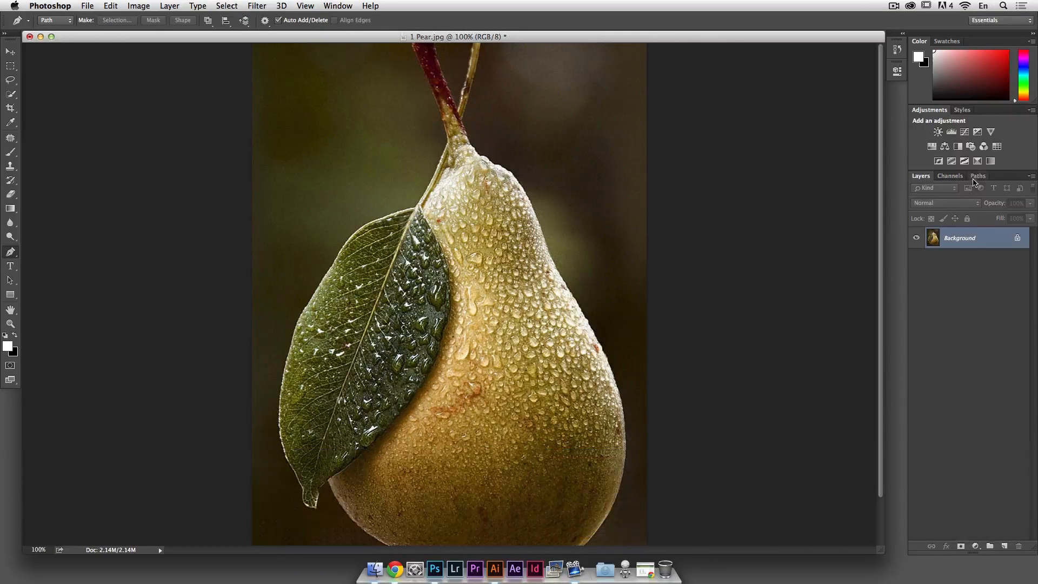
- Add a layer mask to the Background layer plus a vector mask made from the Pear Outline path
{"action": "left_click", "coordinate": [976, 177]}
{"action": "left_click", "coordinate": [920, 177]}
{"action": "left_click", "coordinate": [966, 241]}
{"action": "left_click", "coordinate": [960, 547]}
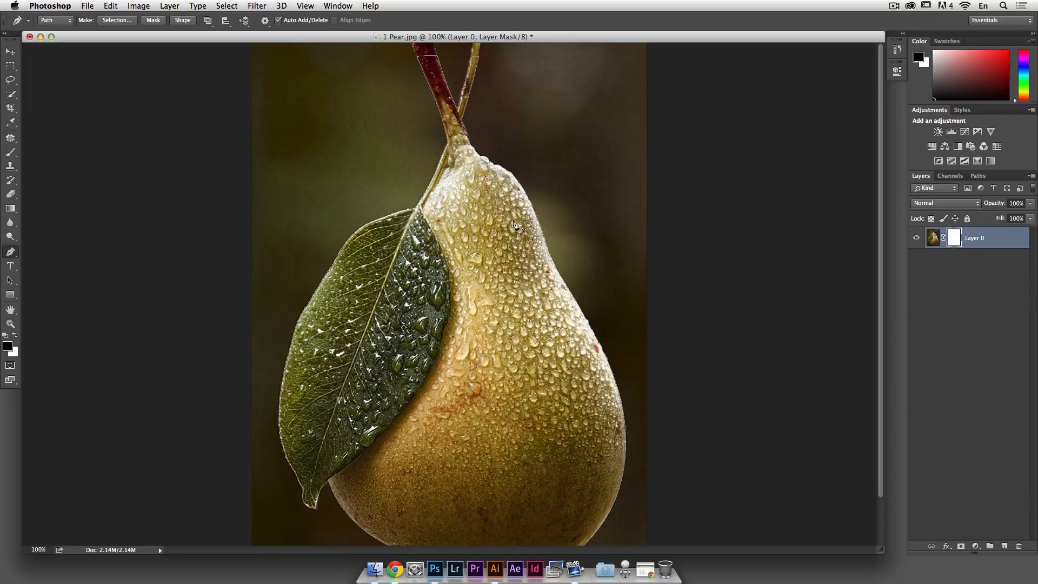
{"action": "left_click", "coordinate": [962, 546]}
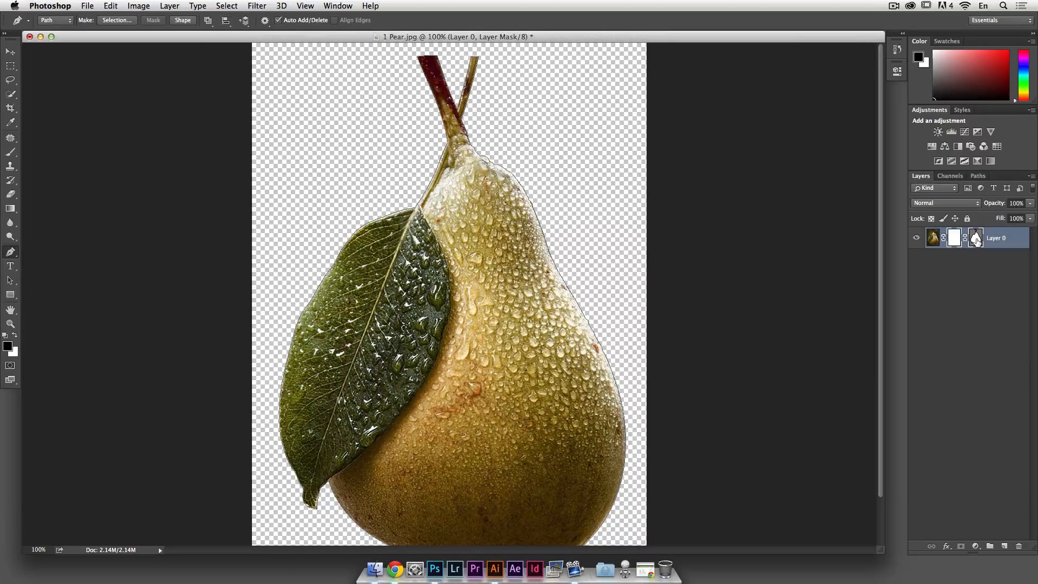
- Try reshaping the vector mask by moving an anchor point on the pear's upper right edge, and undo the change
{"action": "left_click", "coordinate": [994, 281]}
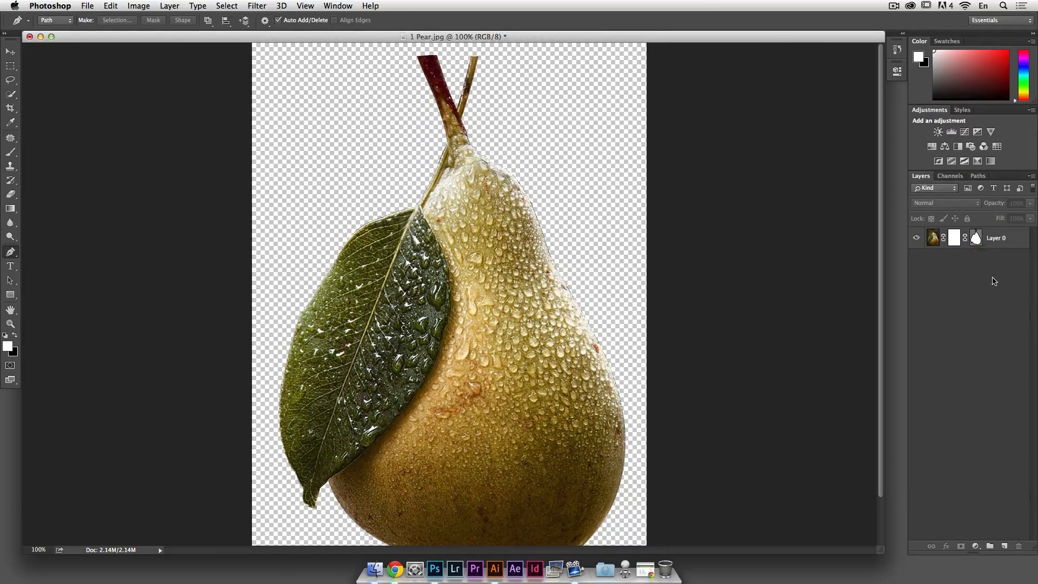
{"action": "left_click", "coordinate": [976, 238]}
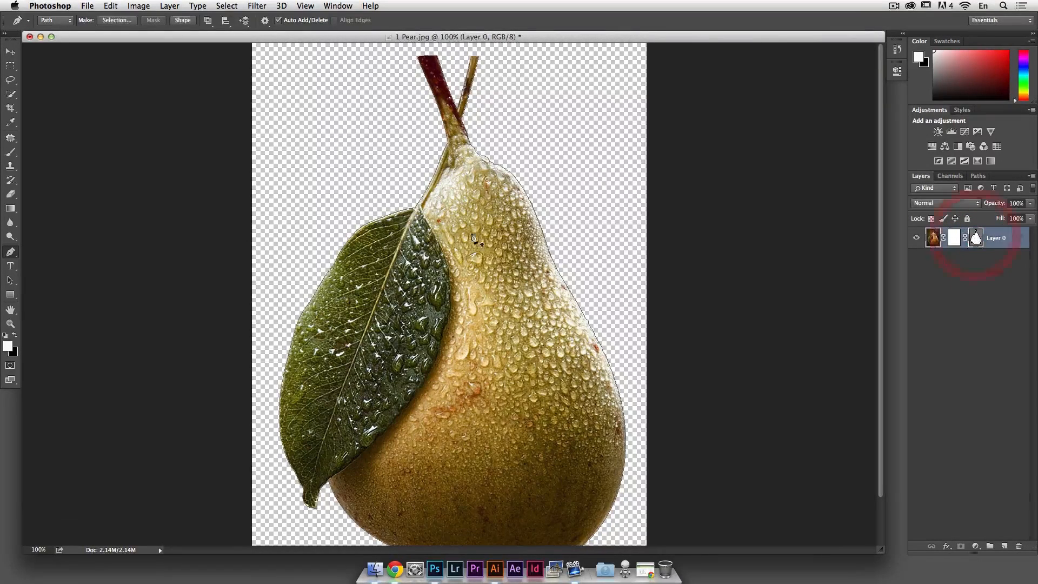
{"action": "key", "text": "super"}
{"action": "left_click", "coordinate": [537, 215], "text": "super"}
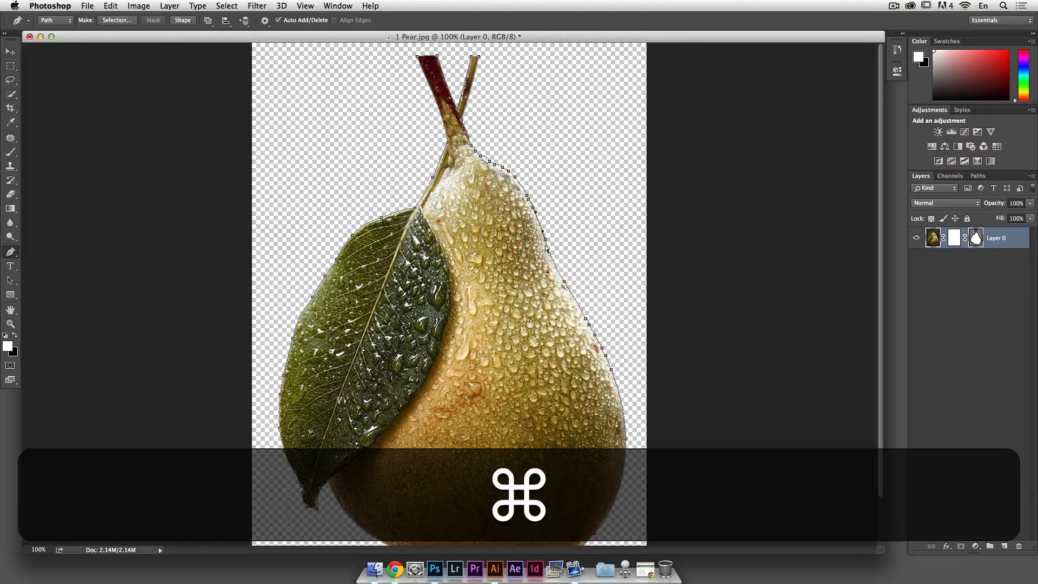
{"action": "left_click_drag", "start_coordinate": [546, 243], "coordinate": [513, 242]}
{"action": "key", "text": "super+z"}
{"action": "key", "text": "super+z"}
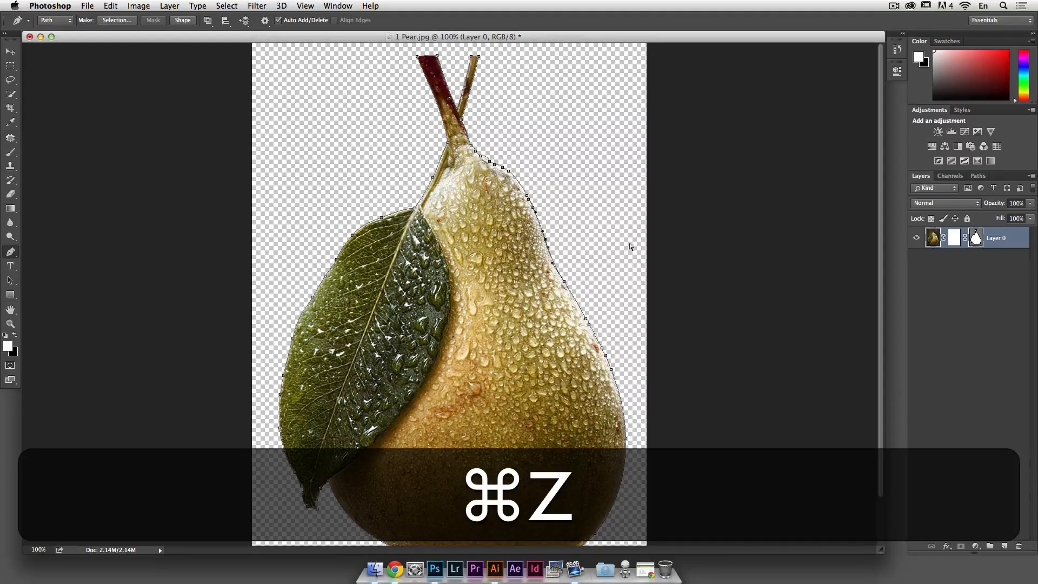
{"action": "left_click", "coordinate": [650, 243], "text": "super"}
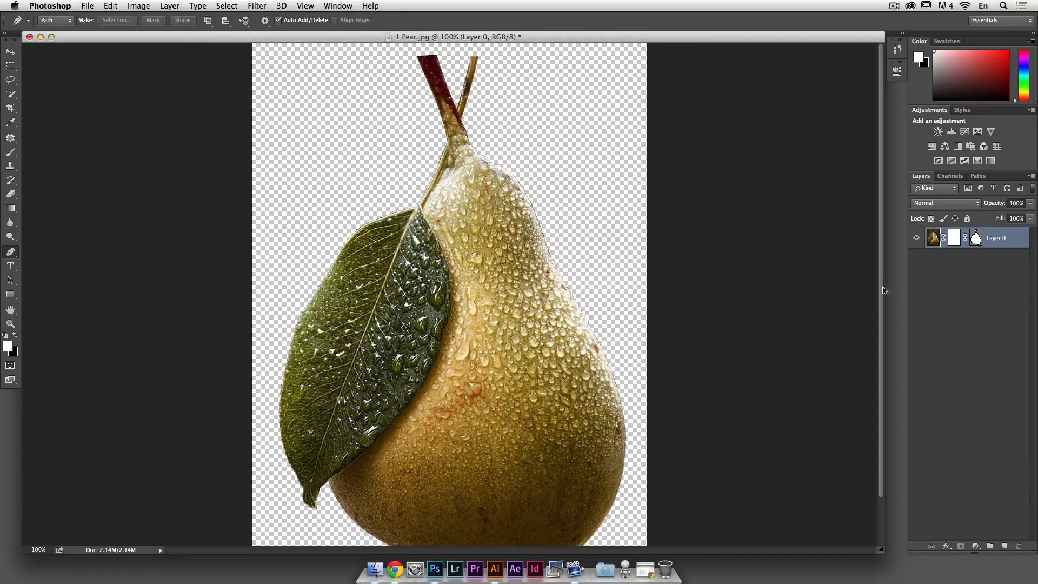
- Save the masked image as 1 Pear.psd in Photoshop format with Maximize Compatibility on, and close the document
{"action": "key", "text": "super+shift+s"}
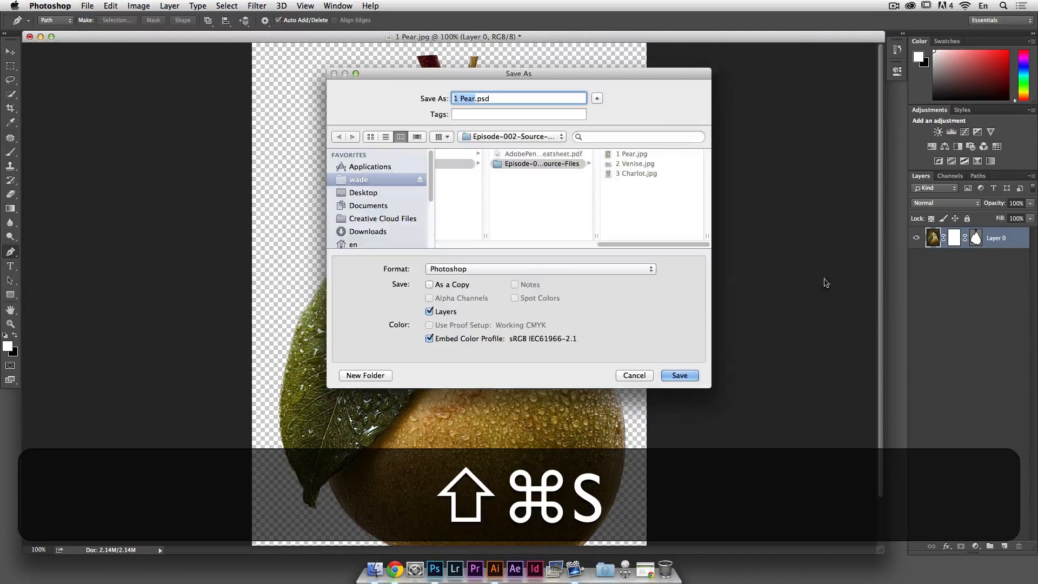
{"action": "left_click", "coordinate": [386, 137]}
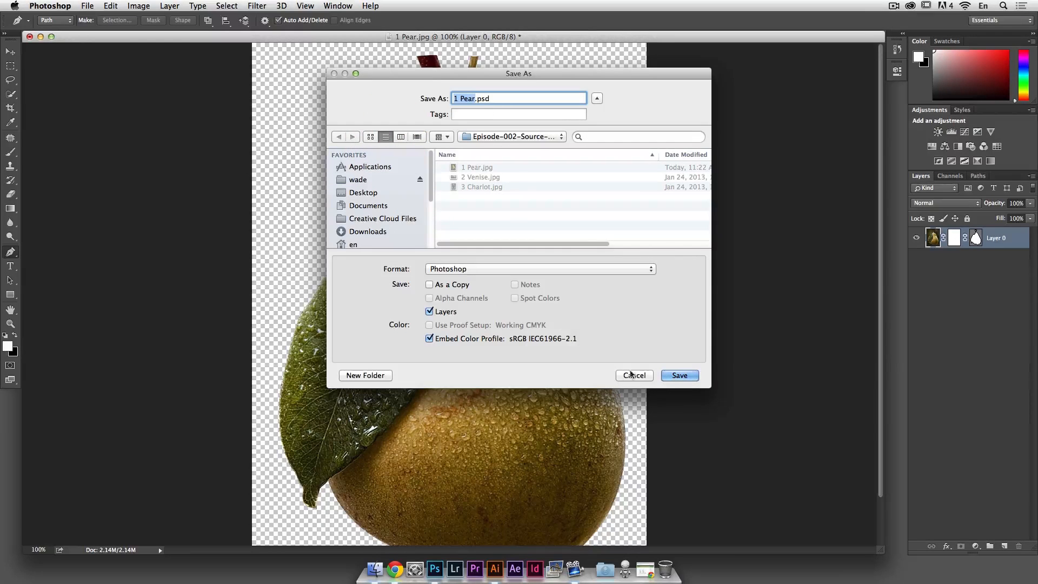
{"action": "left_click", "coordinate": [677, 376]}
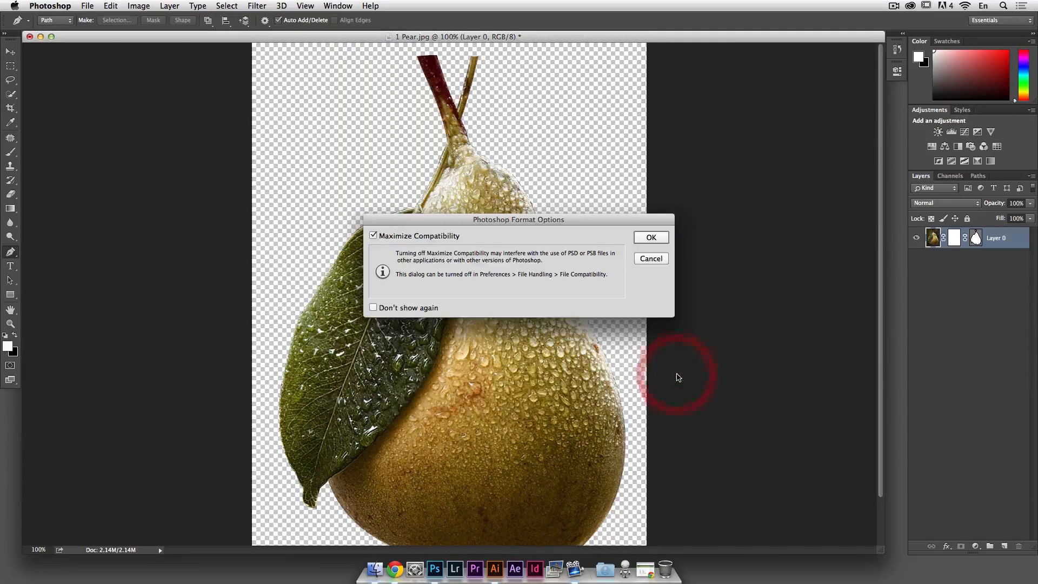
{"action": "left_click", "coordinate": [651, 239]}
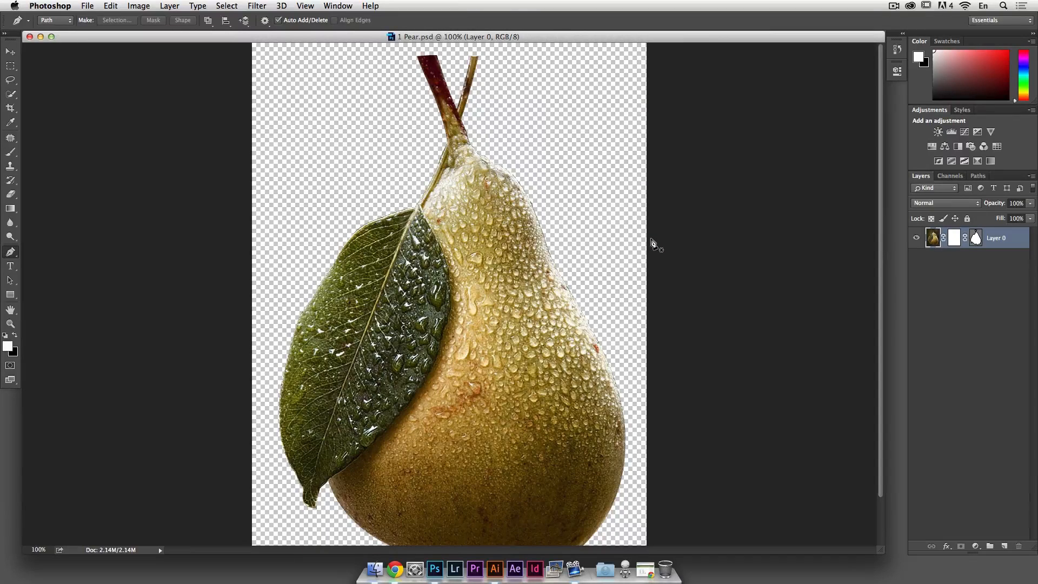
{"action": "left_click", "coordinate": [30, 36]}
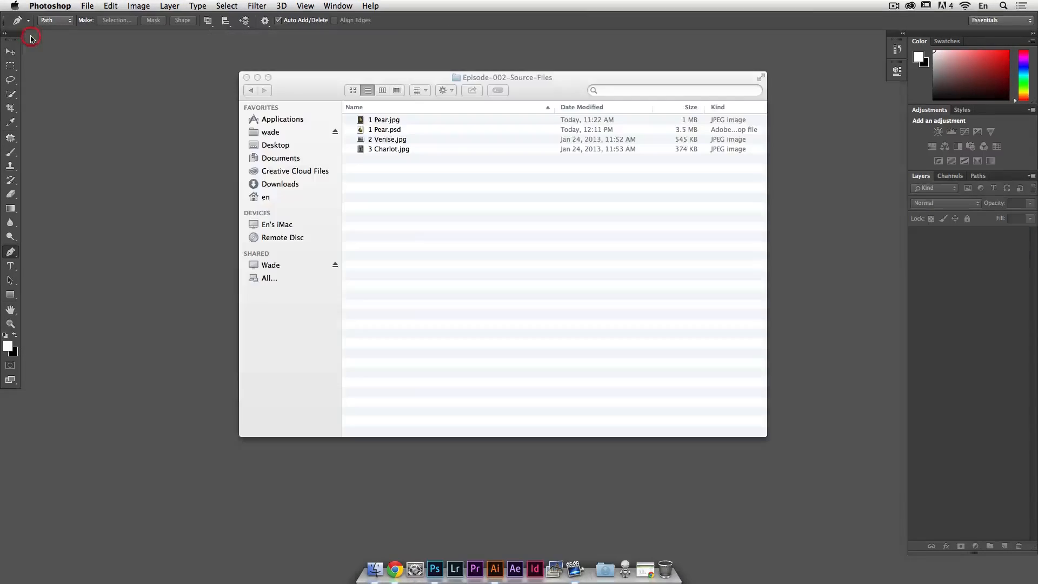
- Switch to Finder and preview 2 Venise.jpg in the Episode-002-Source-Files folder
{"action": "left_click", "coordinate": [414, 210]}
{"action": "left_click", "coordinate": [420, 140]}
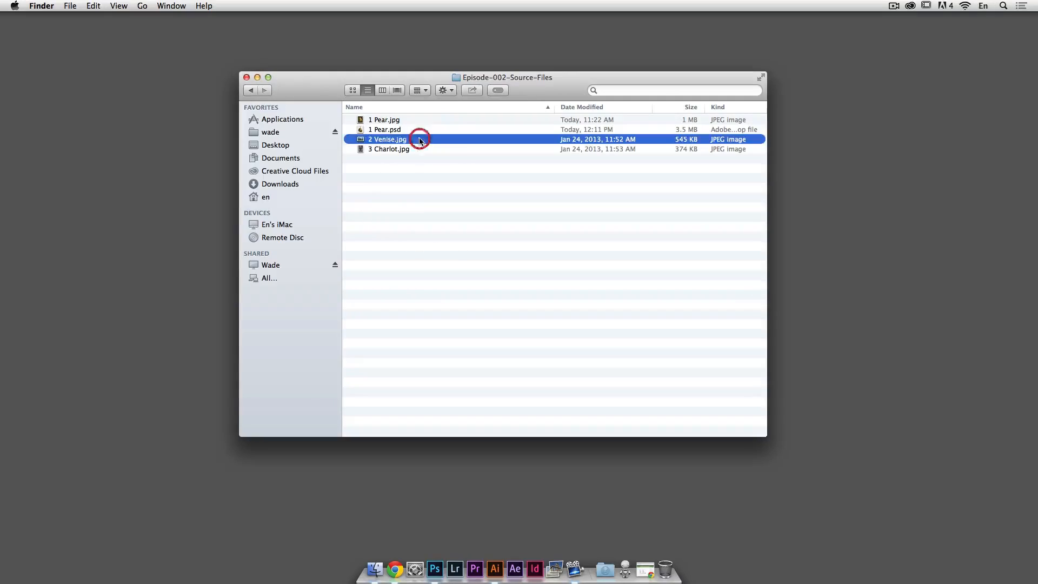
{"action": "key", "text": "space"}
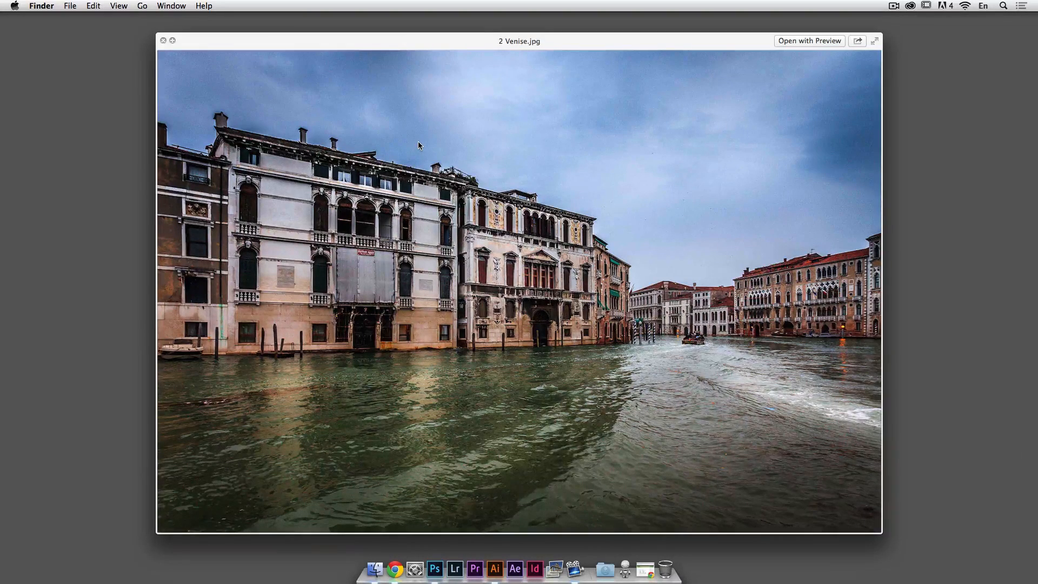
{"action": "key", "text": "space"}
{"action": "left_click", "coordinate": [470, 200]}
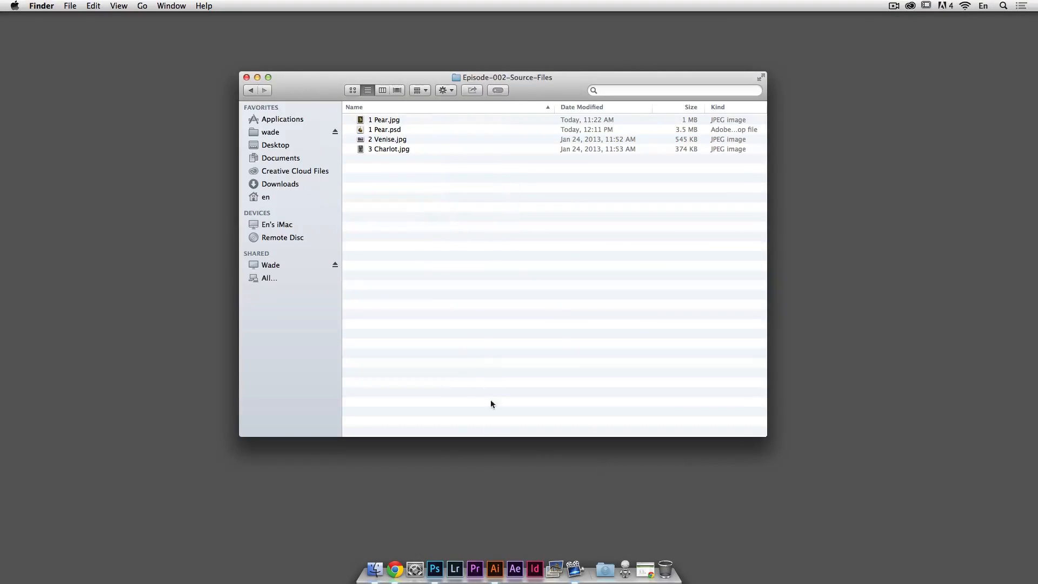
- Switch to Illustrator and create a new document with the Web profile at 1280 x 800, disabling settings sync
{"action": "left_click", "coordinate": [495, 569]}
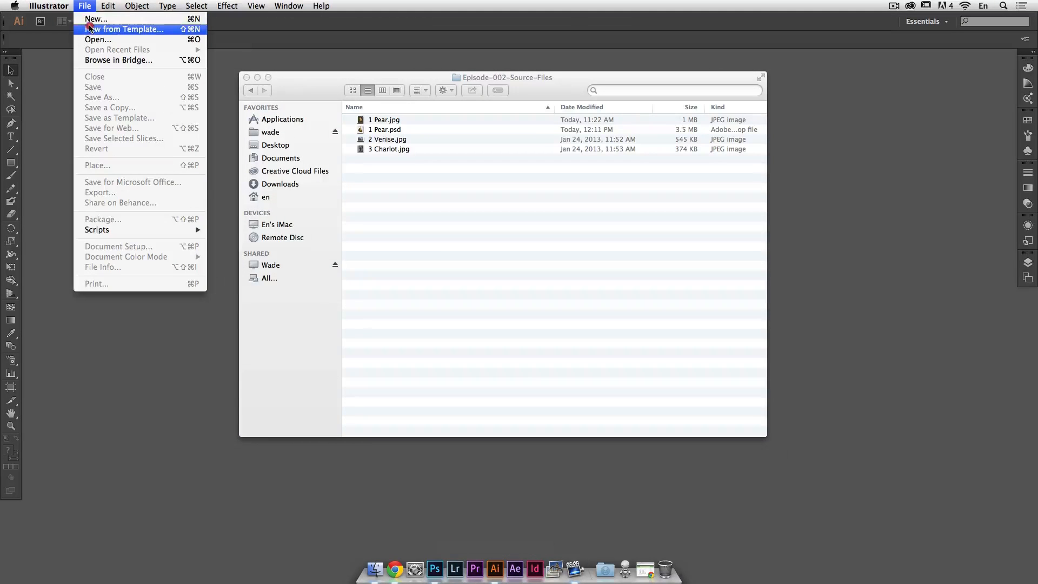
{"action": "left_click", "coordinate": [89, 19]}
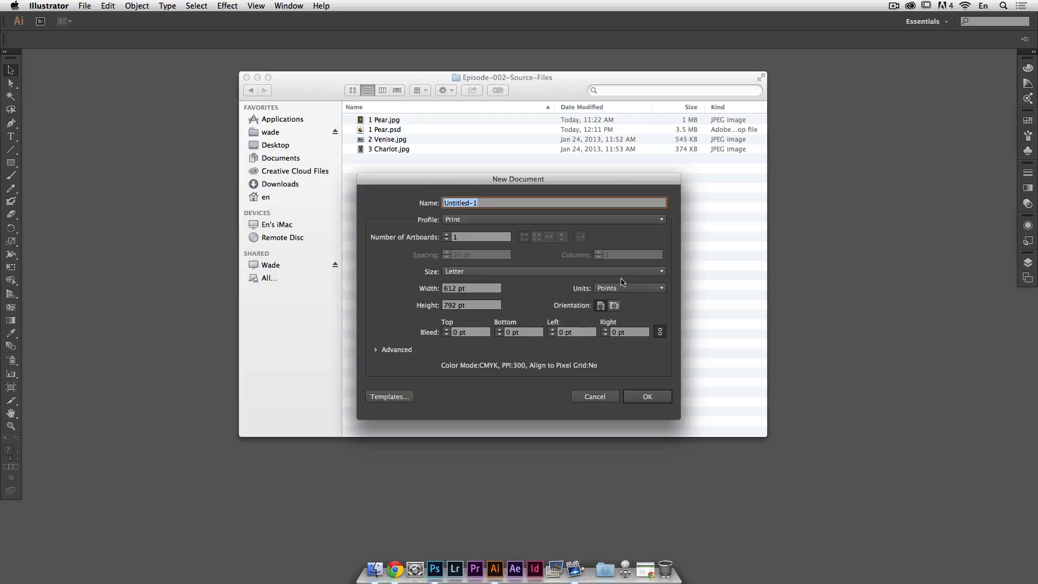
{"action": "left_click", "coordinate": [493, 219]}
{"action": "left_click", "coordinate": [497, 258]}
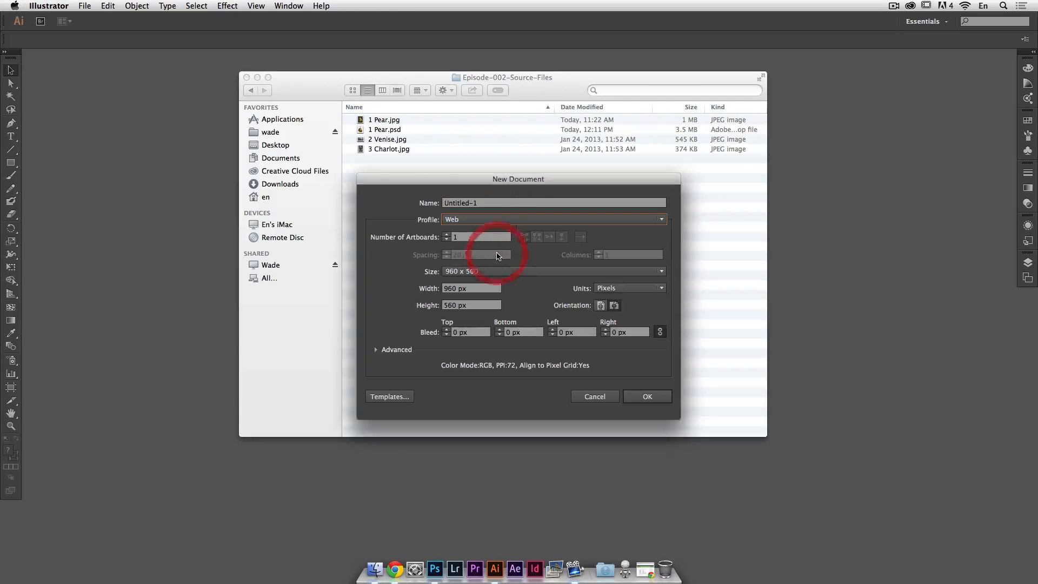
{"action": "left_click", "coordinate": [569, 271]}
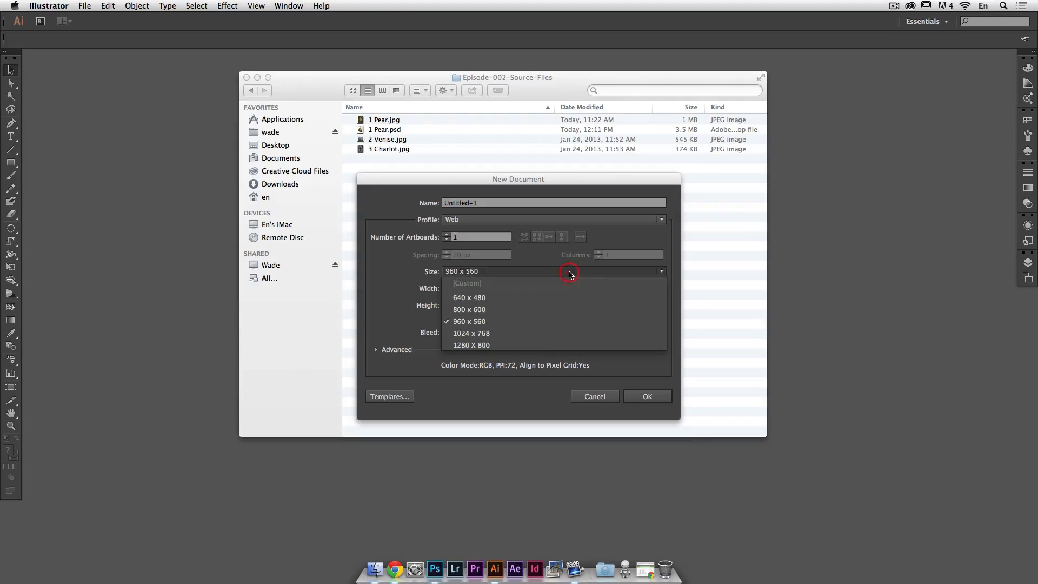
{"action": "left_click", "coordinate": [563, 345]}
{"action": "left_click", "coordinate": [651, 396]}
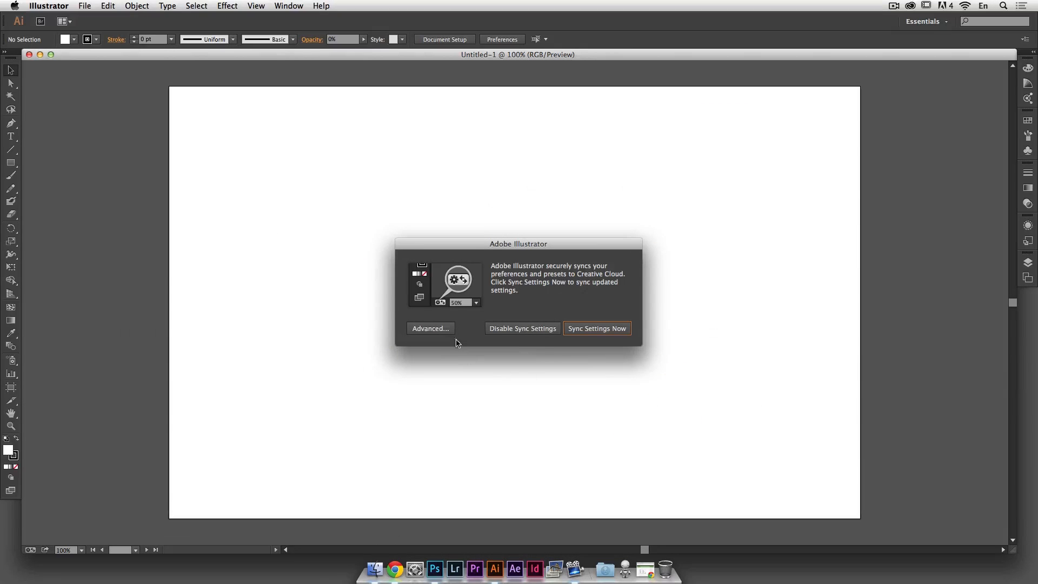
{"action": "left_click", "coordinate": [524, 330]}
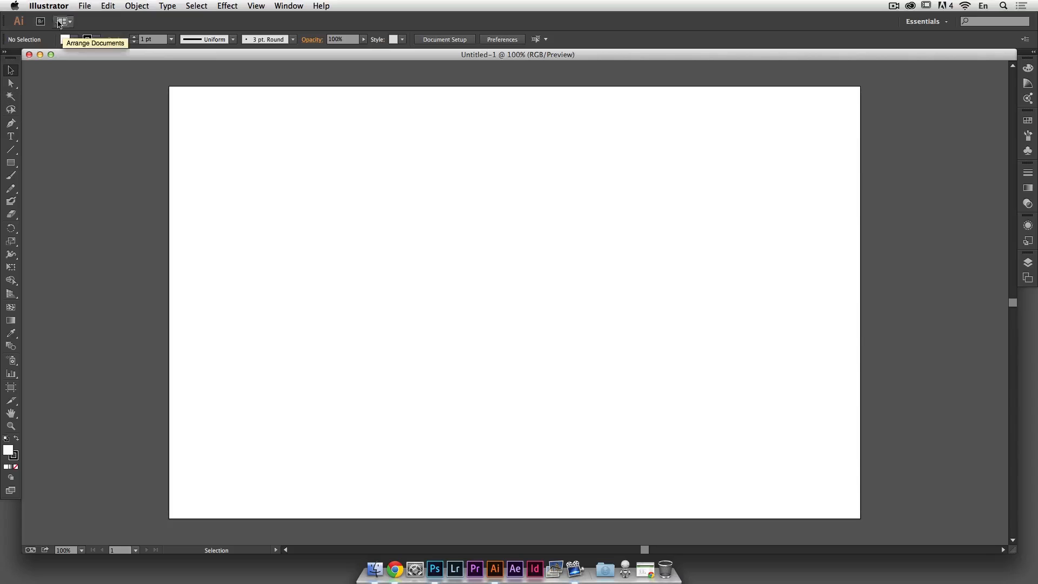
- Place 2 Venise.jpg from the Episode-002-Source-Files folder as a linked image near the artboard's upper left corner
{"action": "left_click", "coordinate": [84, 5]}
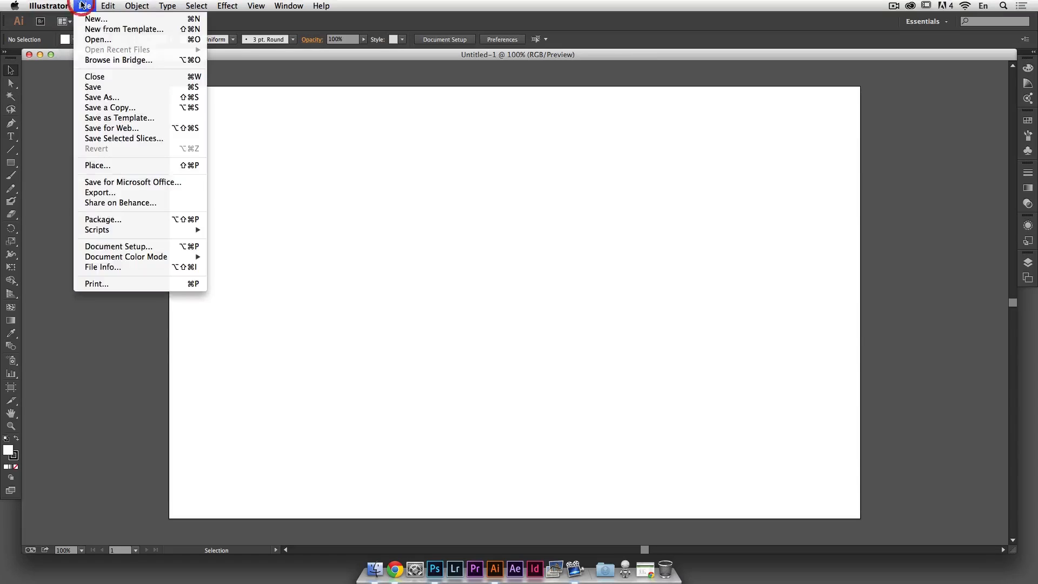
{"action": "left_click", "coordinate": [118, 166]}
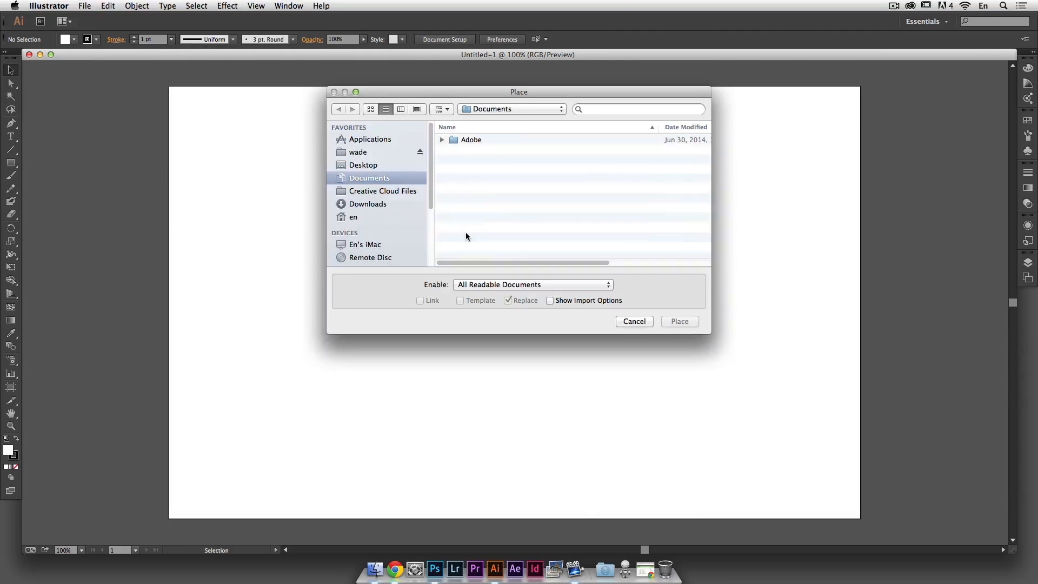
{"action": "left_click", "coordinate": [498, 109]}
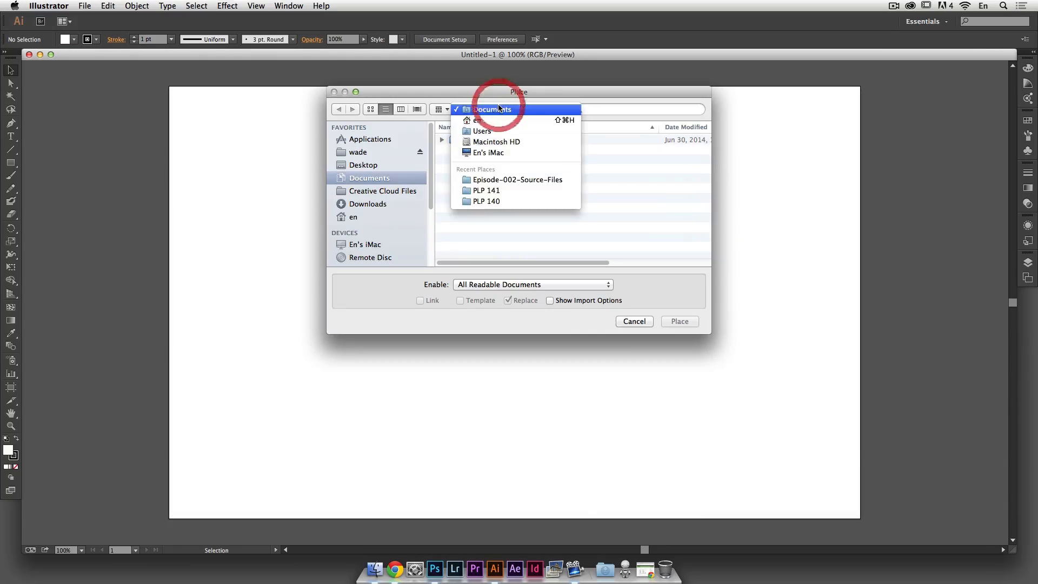
{"action": "left_click", "coordinate": [502, 180]}
{"action": "left_click", "coordinate": [481, 159]}
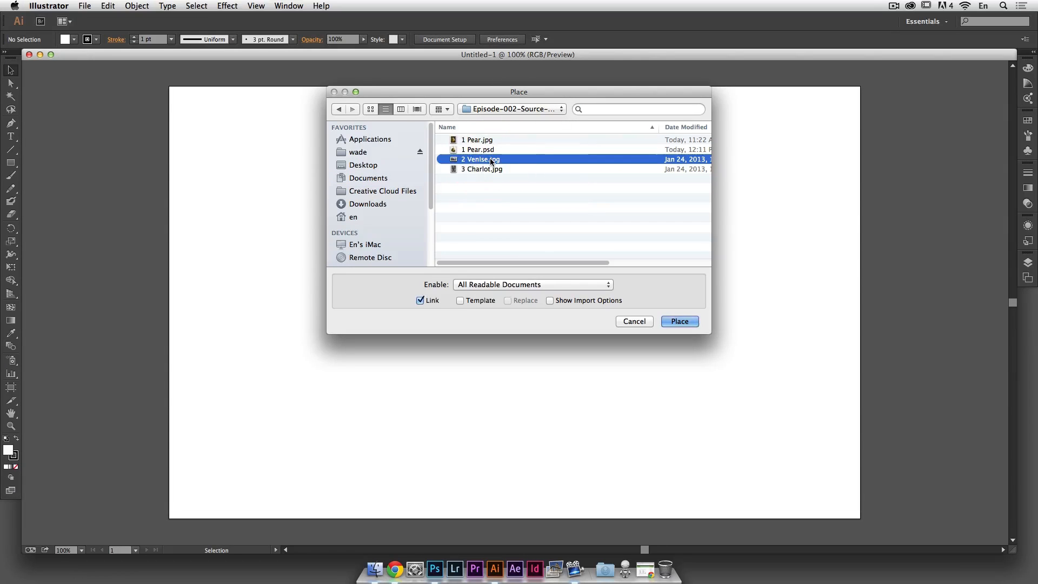
{"action": "left_click", "coordinate": [420, 300]}
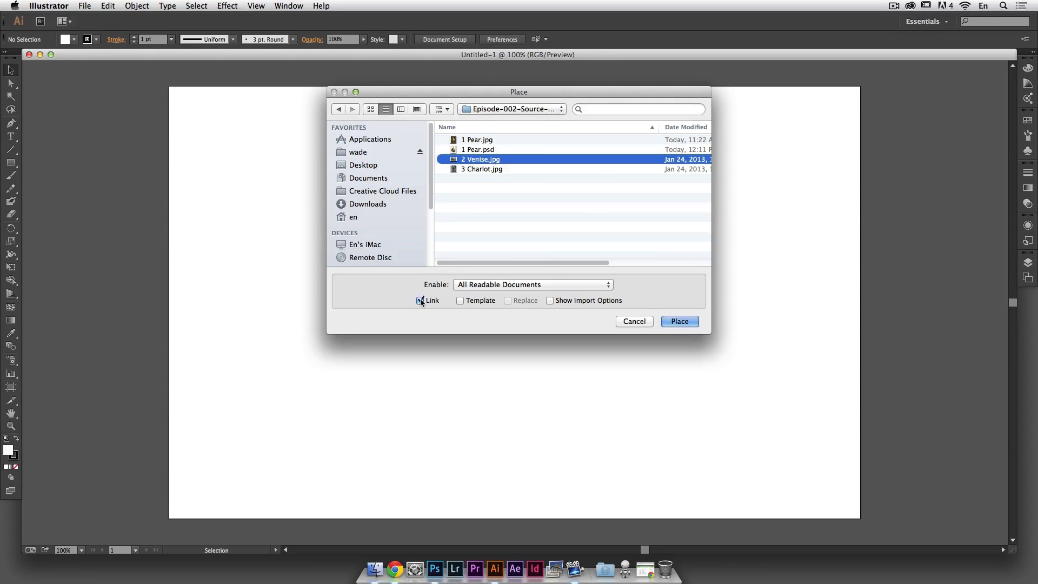
{"action": "left_click", "coordinate": [679, 321]}
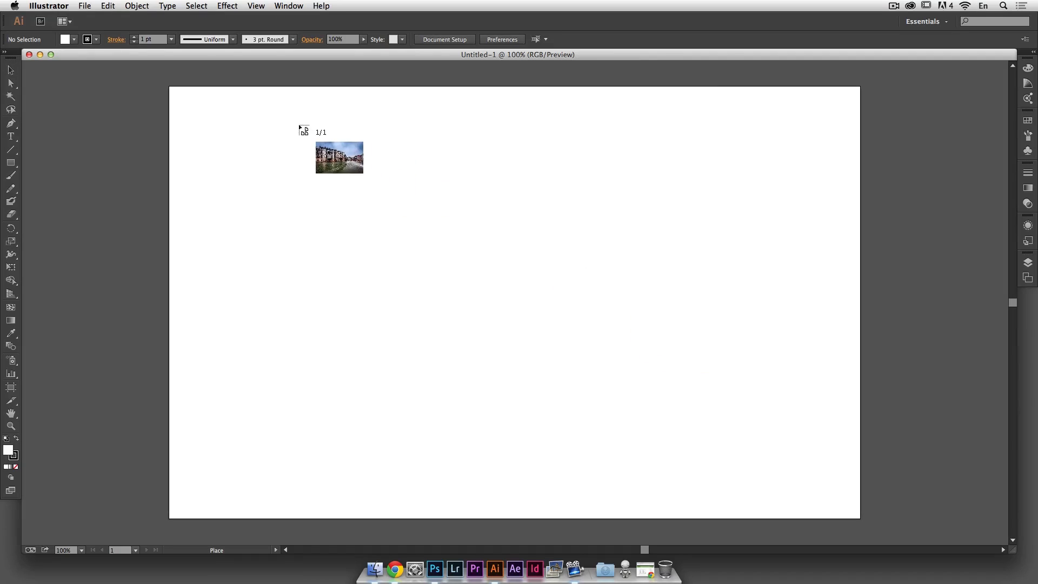
{"action": "left_click", "coordinate": [227, 100]}
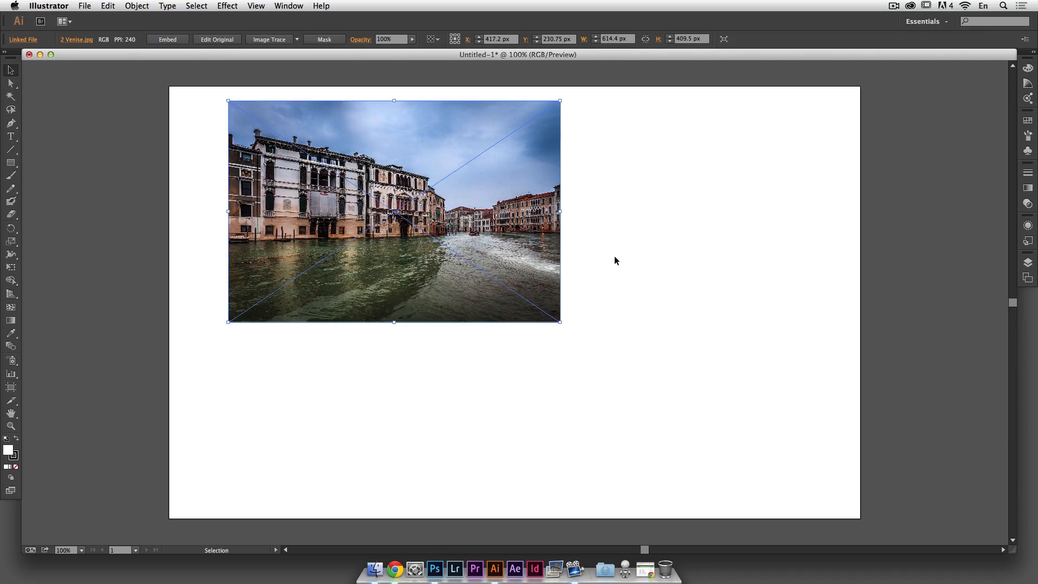
- Lock the layer holding the Venice photo and add a new layer above it for drawing
{"action": "key", "text": "super"}
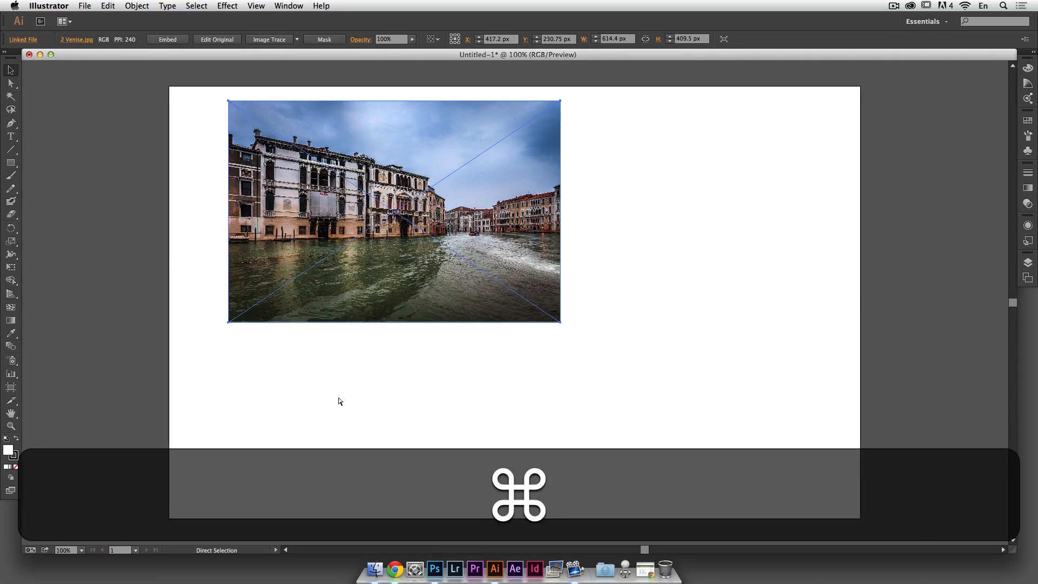
{"action": "key", "text": "super+equal"}
{"action": "key", "text": "space"}
{"action": "left_click_drag", "start_coordinate": [348, 284], "coordinate": [540, 414]}
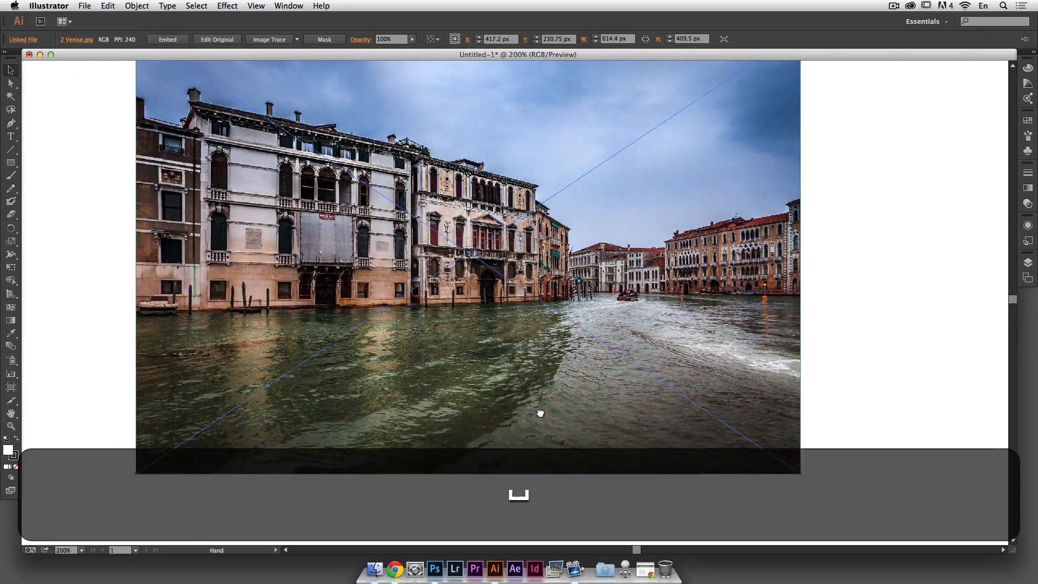
{"action": "left_click_drag", "start_coordinate": [557, 355], "coordinate": [546, 382]}
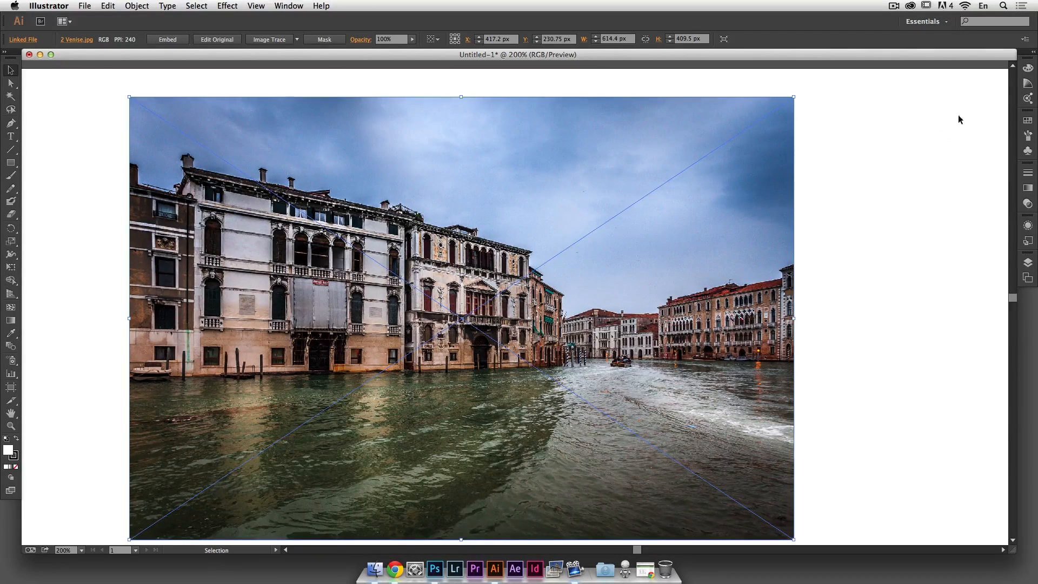
{"action": "left_click", "coordinate": [1028, 263]}
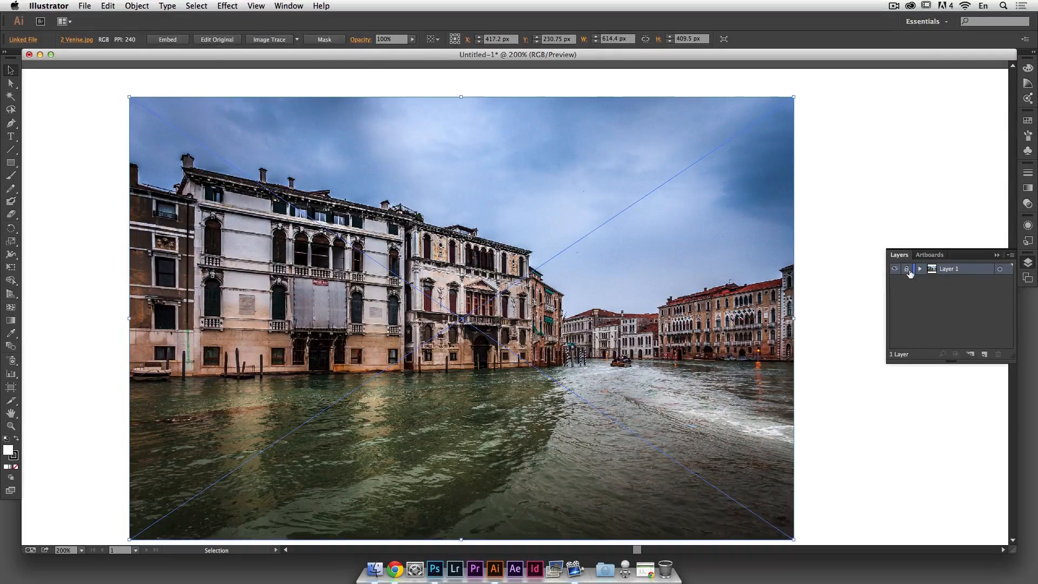
{"action": "left_click", "coordinate": [906, 269]}
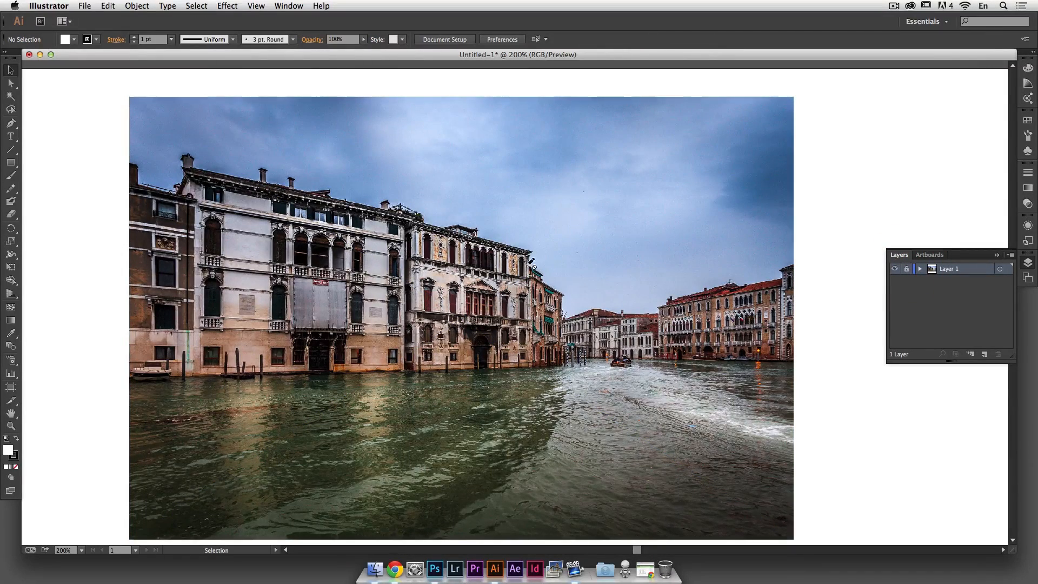
{"action": "left_click", "coordinate": [984, 355]}
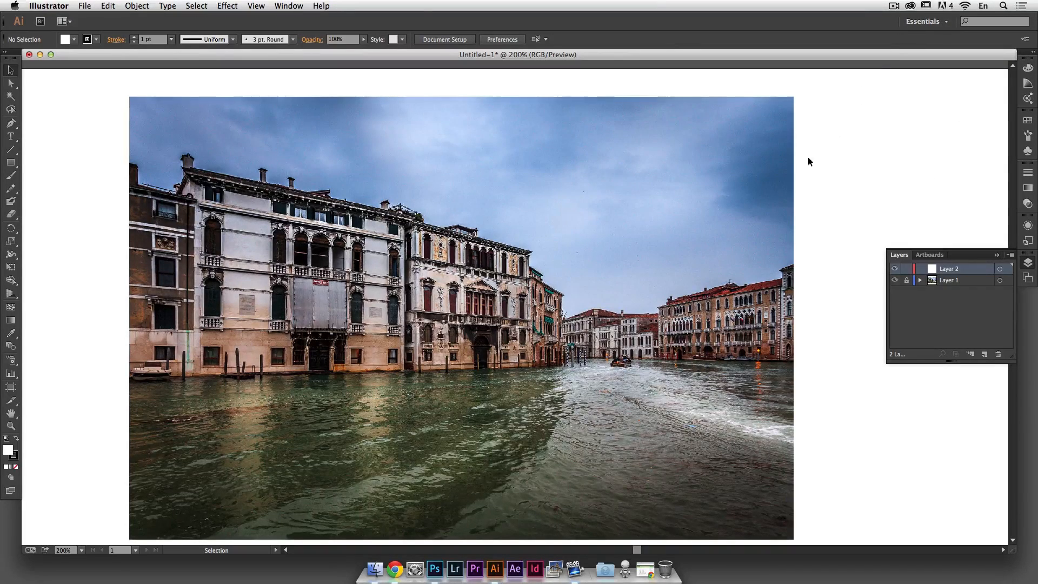
{"action": "left_click", "coordinate": [931, 22]}
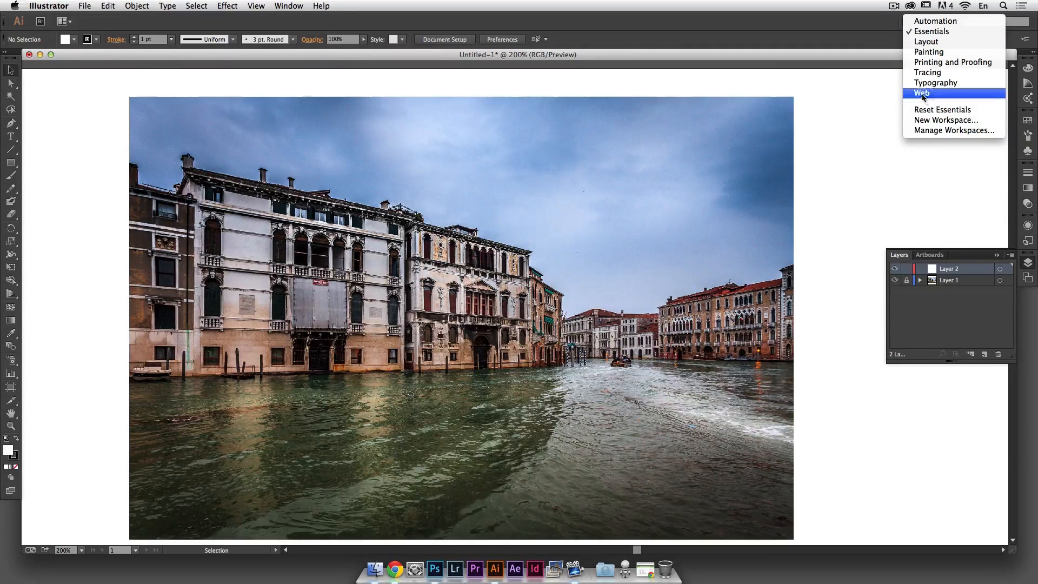
{"action": "left_click", "coordinate": [871, 34]}
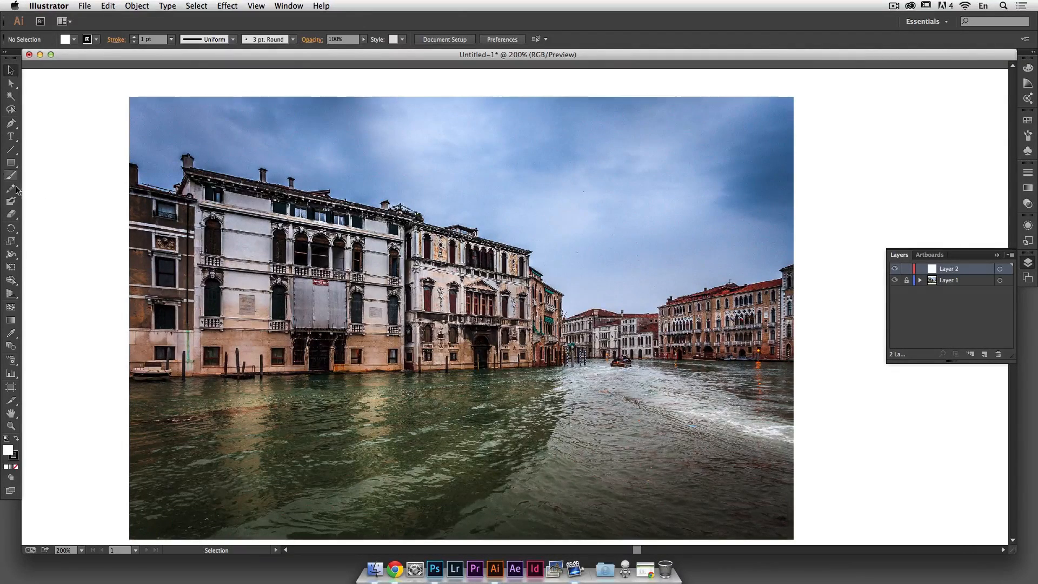
- Choose the Pen tool and set both the fill and the stroke to None
{"action": "left_click", "coordinate": [11, 123]}
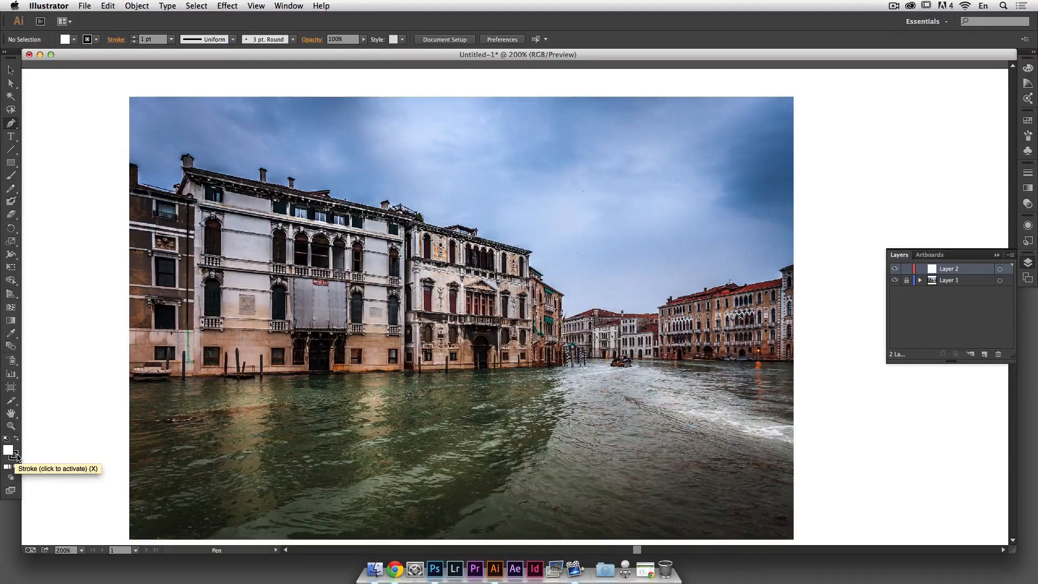
{"action": "left_click", "coordinate": [15, 468]}
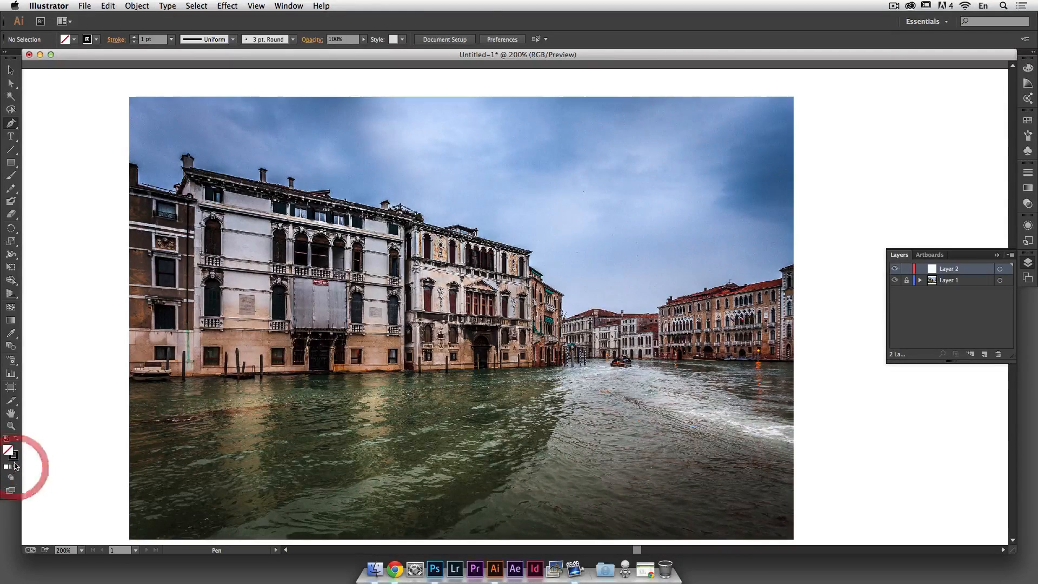
{"action": "left_click", "coordinate": [15, 458]}
{"action": "left_click", "coordinate": [15, 468]}
{"action": "left_click", "coordinate": [8, 449]}
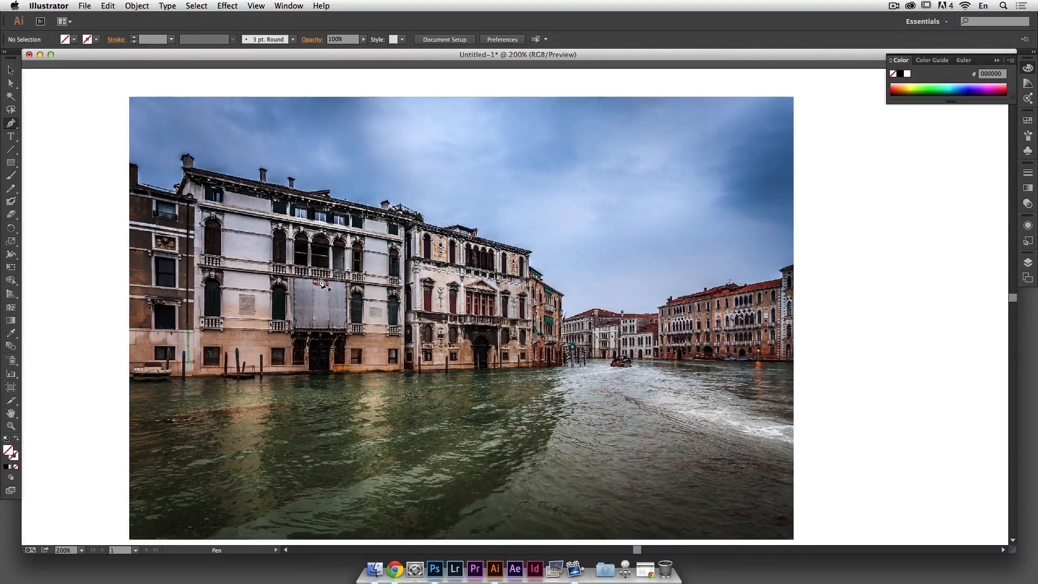
- Turn off Smart Guides for tracing the rooftops
{"action": "key", "text": "super+plus"}
{"action": "key", "text": "super+plus"}
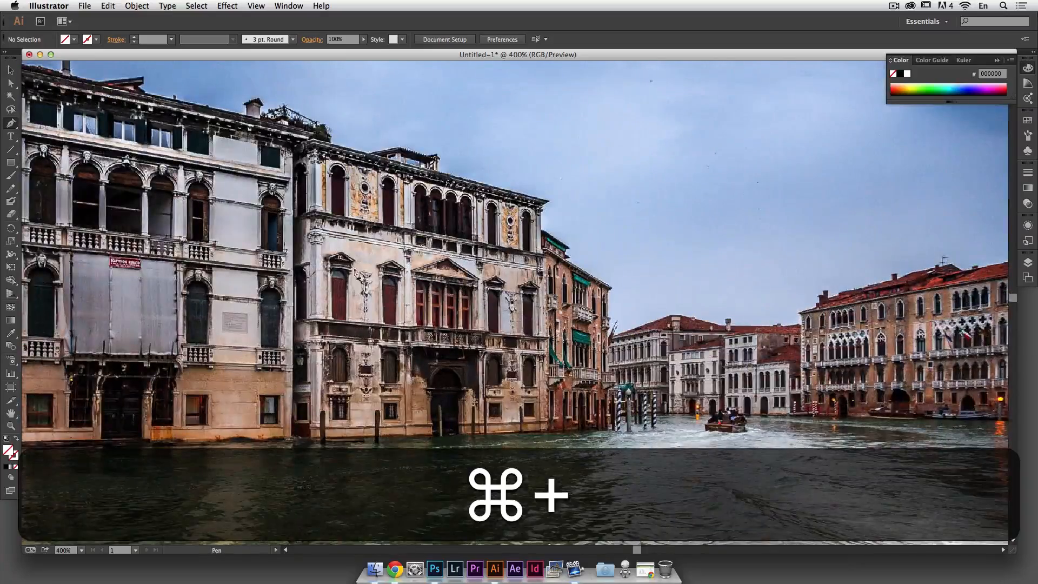
{"action": "key", "text": "super+space"}
{"action": "left_click_drag", "start_coordinate": [101, 146], "coordinate": [595, 312]}
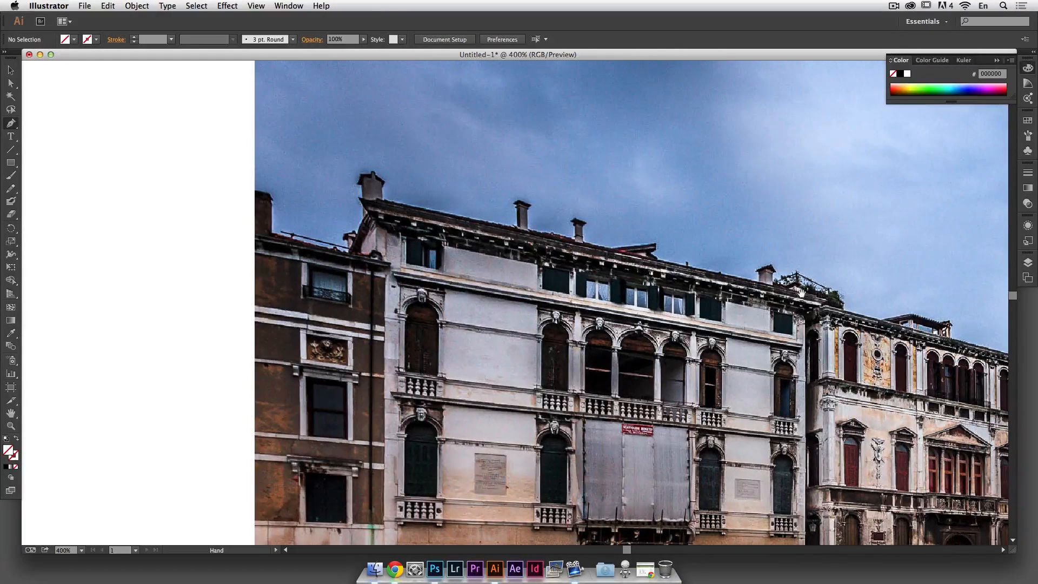
{"action": "left_click_drag", "start_coordinate": [799, 290], "coordinate": [740, 284]}
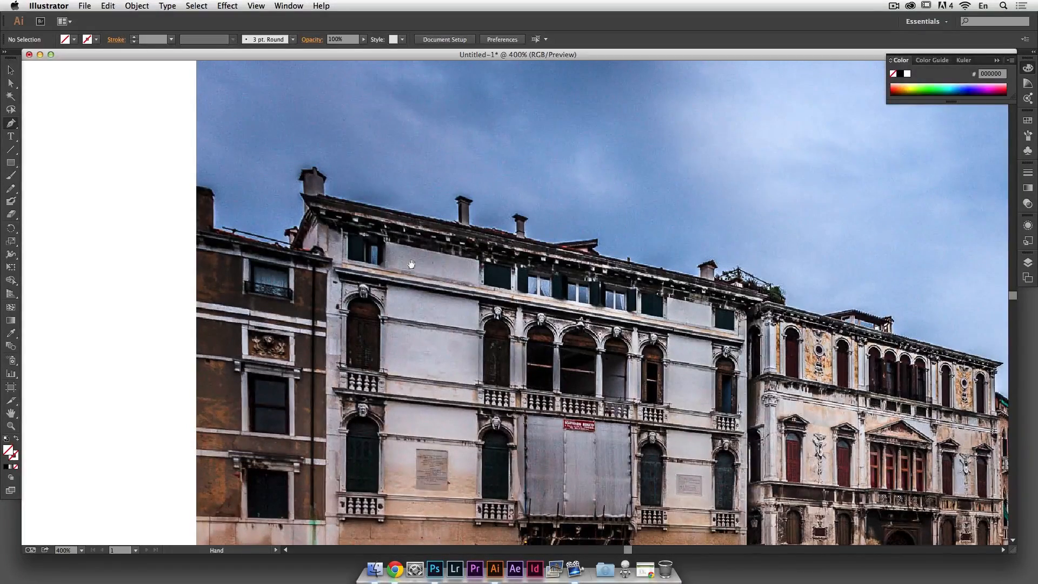
{"action": "left_click_drag", "start_coordinate": [778, 350], "coordinate": [716, 356]}
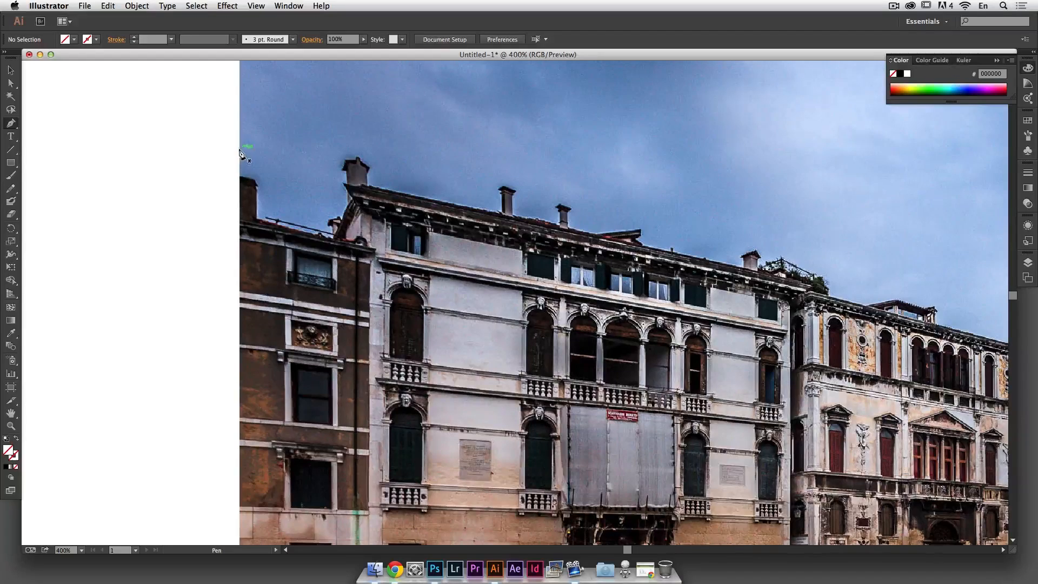
{"action": "left_click", "coordinate": [257, 7]}
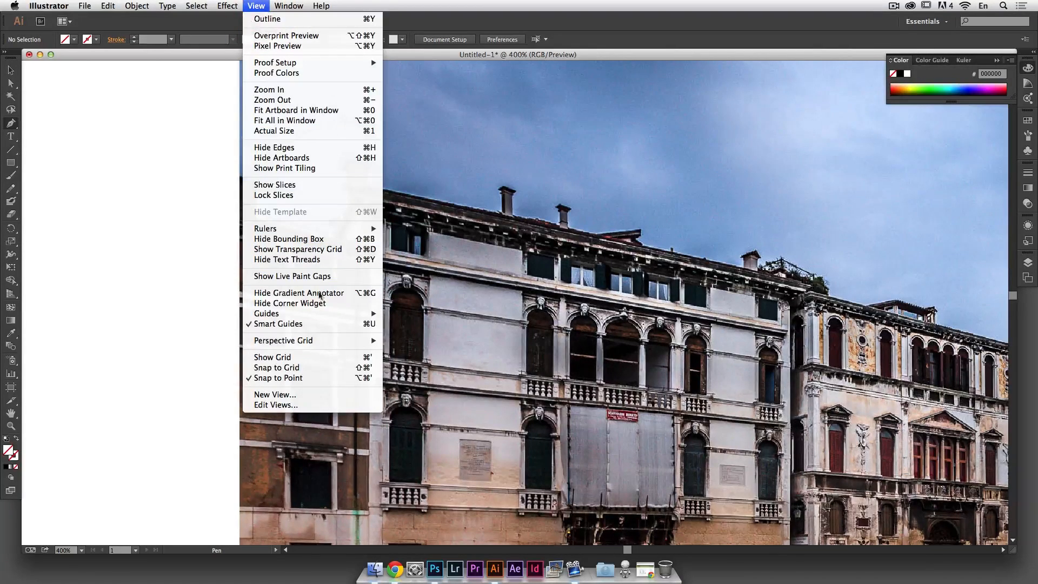
{"action": "left_click", "coordinate": [319, 323]}
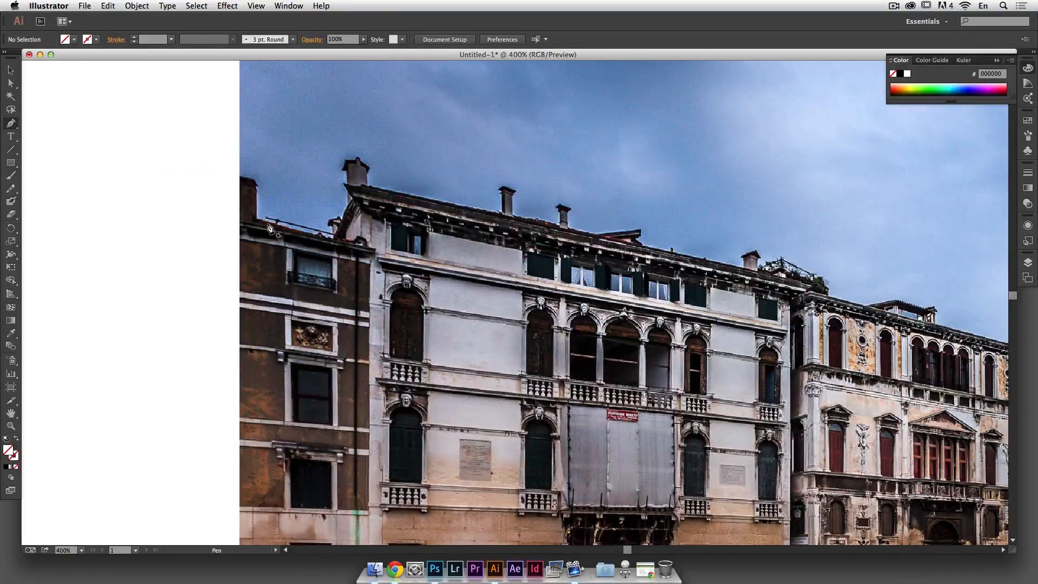
- Start a Pen path just outside the photo's left edge and trace the brown building's chimney and the roofline beside it
{"action": "key", "text": "super+plus"}
{"action": "key", "text": "space"}
{"action": "left_click_drag", "start_coordinate": [279, 230], "coordinate": [451, 337]}
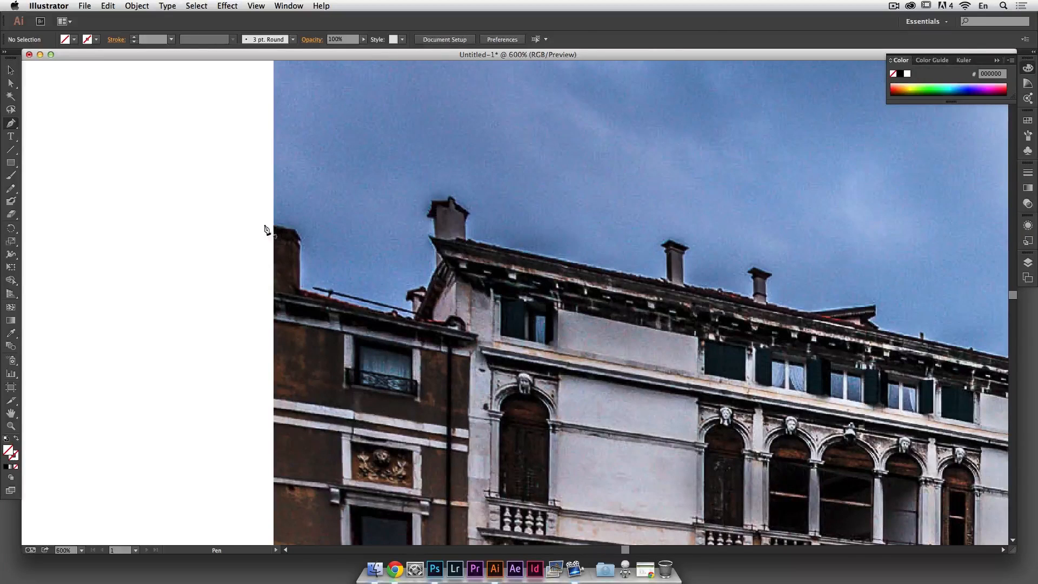
{"action": "left_click", "coordinate": [264, 224]}
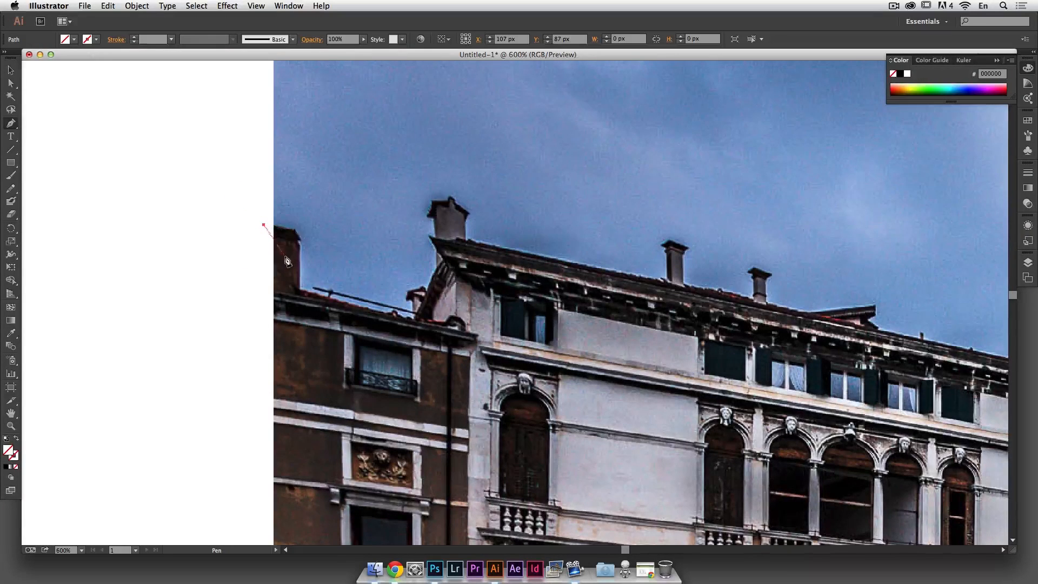
{"action": "left_click", "coordinate": [295, 230]}
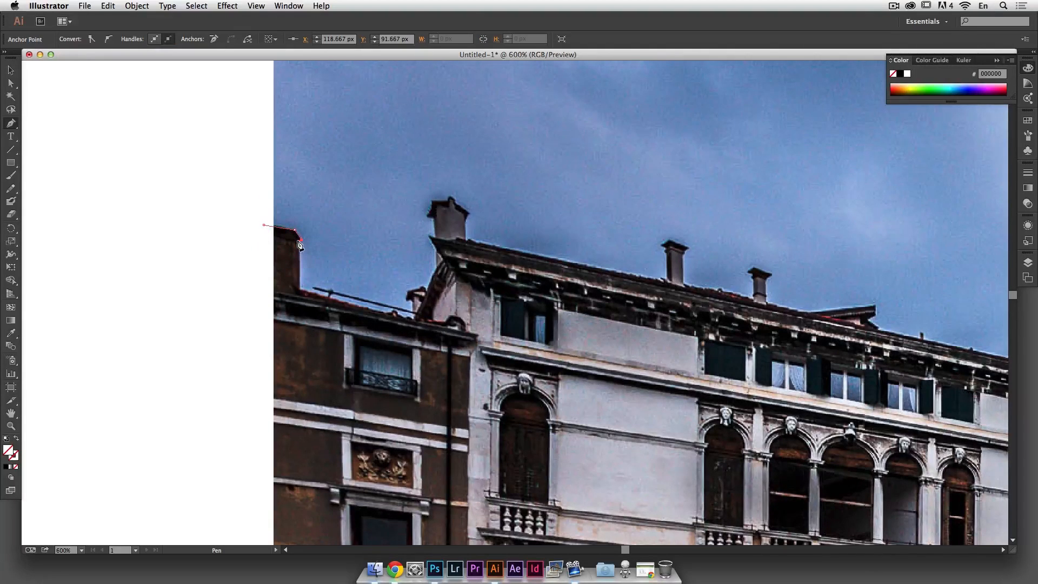
{"action": "left_click", "coordinate": [299, 241]}
{"action": "left_click", "coordinate": [300, 245]}
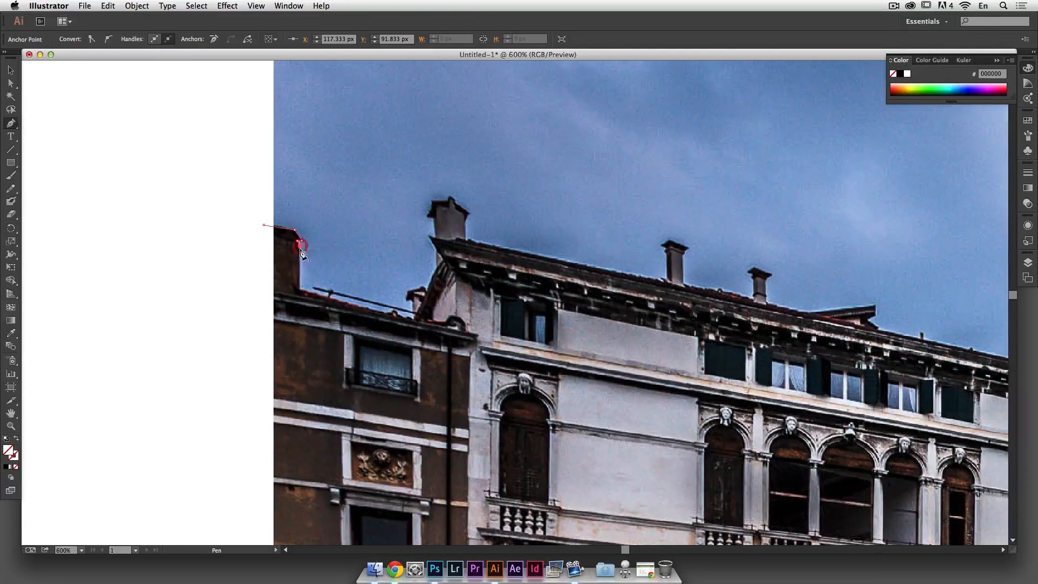
{"action": "left_click", "coordinate": [299, 289]}
{"action": "left_click", "coordinate": [346, 303]}
{"action": "left_click", "coordinate": [387, 313]}
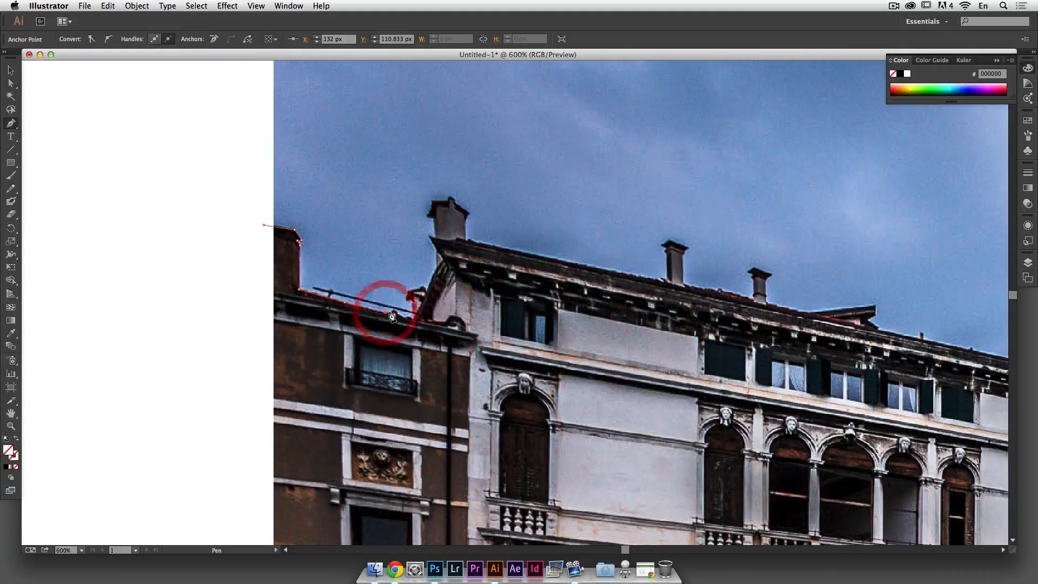
- Continue the path with short curved segments along the last roof tiles up to the small chimney's base
{"action": "key", "text": "alt"}
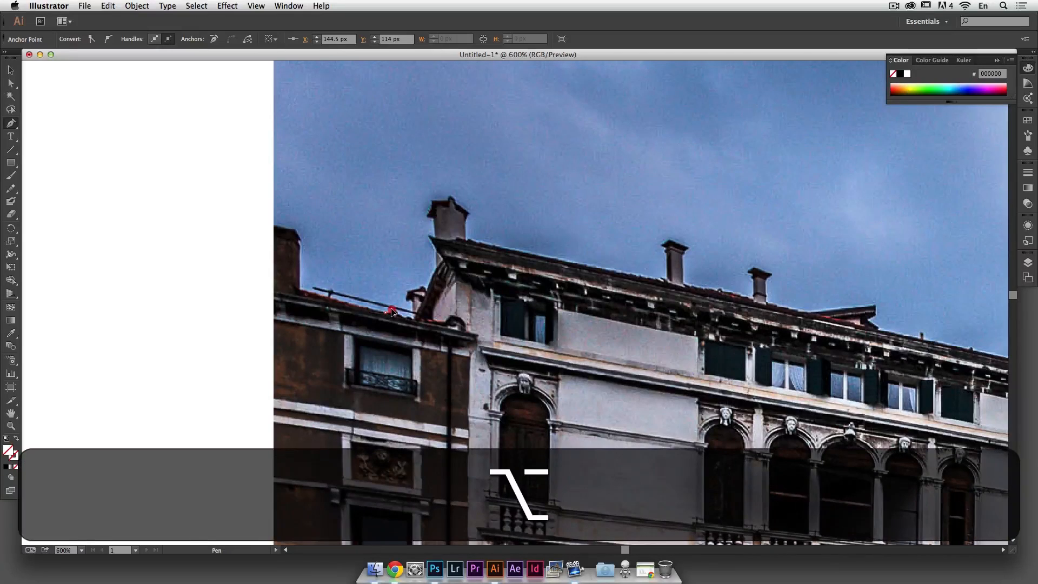
{"action": "left_click_drag", "start_coordinate": [394, 308], "coordinate": [393, 307]}
{"action": "key", "text": "alt"}
{"action": "key", "text": "alt"}
{"action": "left_click_drag", "start_coordinate": [403, 316], "coordinate": [408, 319]}
{"action": "left_click", "coordinate": [407, 321]}
{"action": "left_click_drag", "start_coordinate": [414, 324], "coordinate": [416, 326]}
- Trace the small chimney's side and top edge with straight segments
{"action": "key", "text": "alt"}
{"action": "left_click", "coordinate": [412, 301]}
{"action": "left_click", "coordinate": [408, 297]}
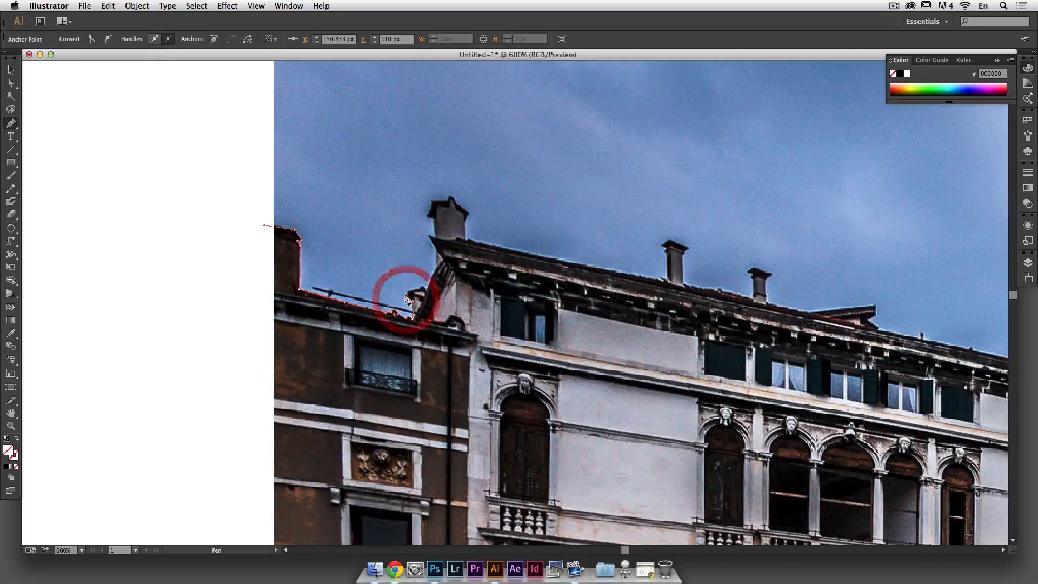
{"action": "left_click", "coordinate": [408, 290]}
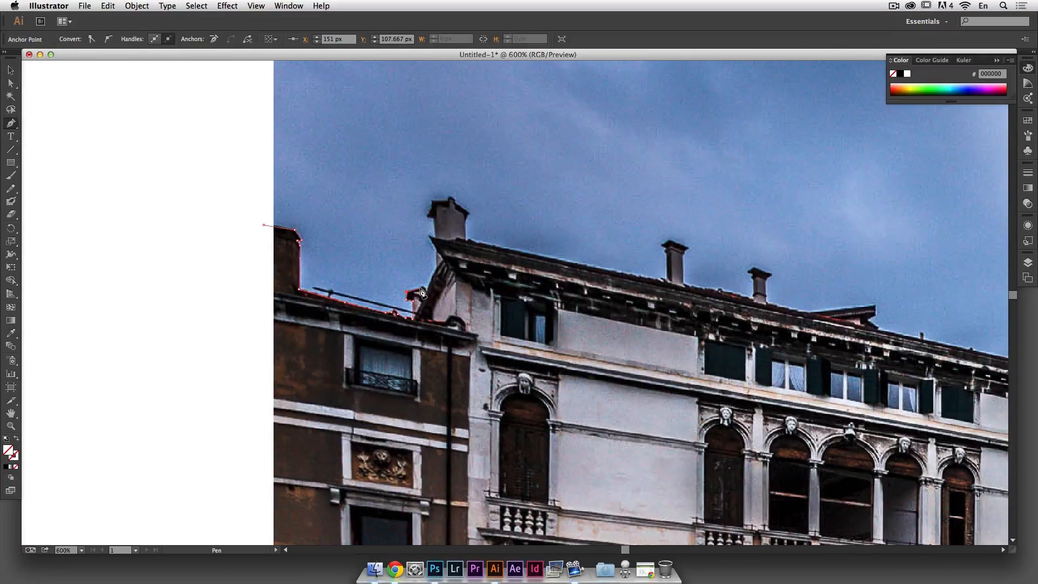
{"action": "left_click", "coordinate": [421, 290]}
- Extend the path from the small chimney up the white building's gable edge to its roof corner
{"action": "mouse_move", "coordinate": [425, 291]}
{"action": "left_mouse_down"}
{"action": "mouse_move", "coordinate": [428, 301]}
{"action": "mouse_move", "coordinate": [431, 276]}
{"action": "left_mouse_up"}
{"action": "left_click", "coordinate": [437, 269]}
{"action": "key", "text": "alt"}
{"action": "mouse_move", "coordinate": [437, 260]}
{"action": "left_mouse_down"}
{"action": "mouse_move", "coordinate": [427, 234]}
{"action": "mouse_move", "coordinate": [438, 242]}
{"action": "left_mouse_up"}
{"action": "left_click", "coordinate": [437, 249]}
{"action": "left_click", "coordinate": [435, 237]}
- Trace the left edge and cap of the white building's tall chimney, undoing the last path change at its peak
{"action": "left_click", "coordinate": [432, 218]}
{"action": "left_click", "coordinate": [433, 205]}
{"action": "left_click", "coordinate": [433, 201]}
{"action": "left_click", "coordinate": [447, 197]}
{"action": "left_click", "coordinate": [449, 202]}
{"action": "key", "text": "super+z"}
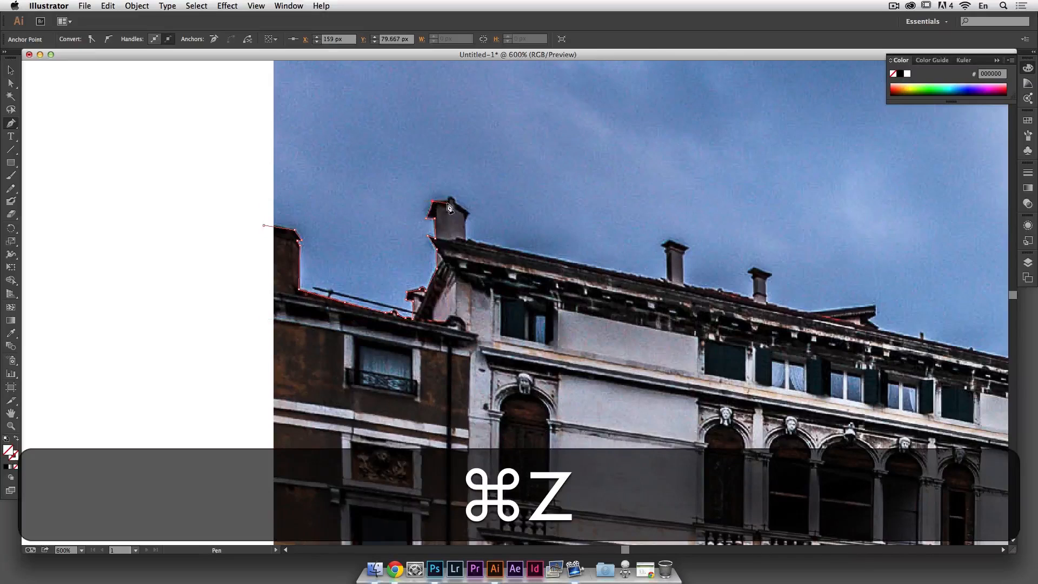
- Carry the path around the tall chimney's curved peak and down its right side to the roof
{"action": "key", "text": "alt"}
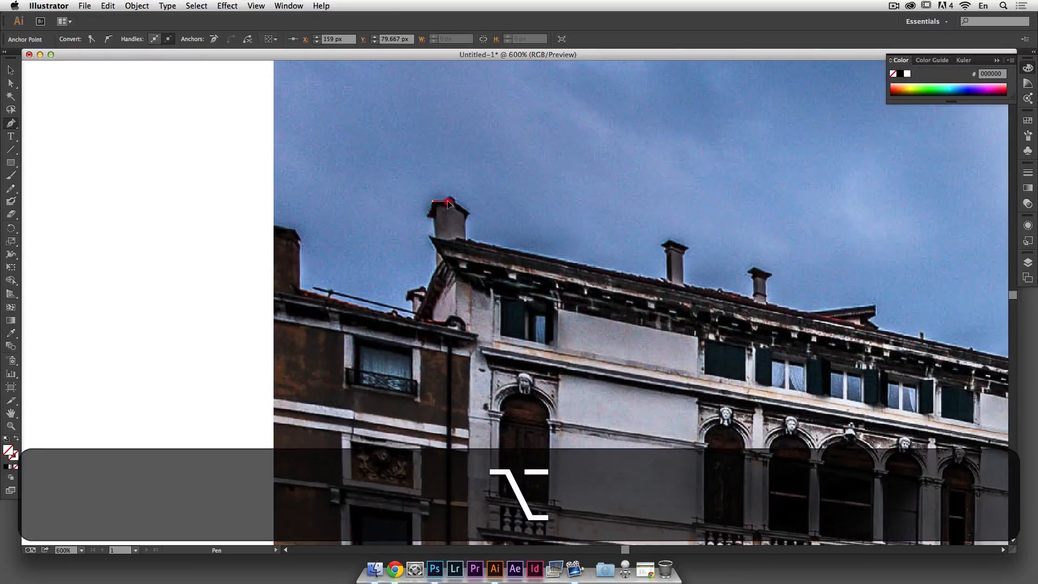
{"action": "left_click_drag", "start_coordinate": [448, 195], "coordinate": [449, 196]}
{"action": "left_click_drag", "start_coordinate": [455, 203], "coordinate": [463, 207]}
{"action": "key", "text": "alt"}
{"action": "left_click", "coordinate": [469, 212]}
{"action": "left_click", "coordinate": [464, 221]}
{"action": "left_click", "coordinate": [469, 239]}
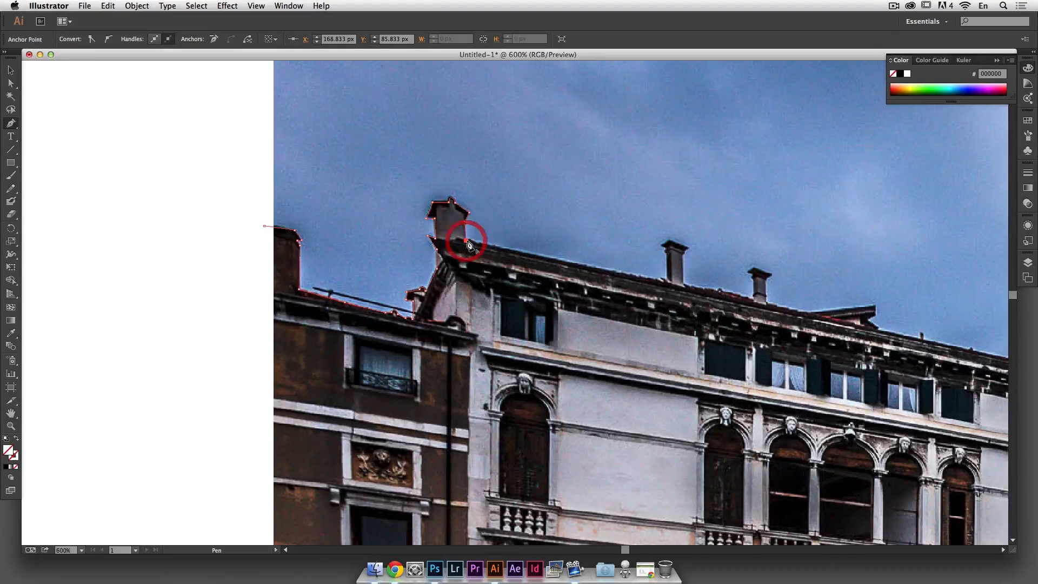
- Trace the white building's sloping roofline and around the next chimney, reaching the base of the one after it
{"action": "left_click", "coordinate": [538, 255]}
{"action": "left_click", "coordinate": [661, 278]}
{"action": "left_click", "coordinate": [666, 251]}
{"action": "left_click", "coordinate": [688, 248]}
{"action": "left_click", "coordinate": [684, 283]}
{"action": "left_click", "coordinate": [753, 299]}
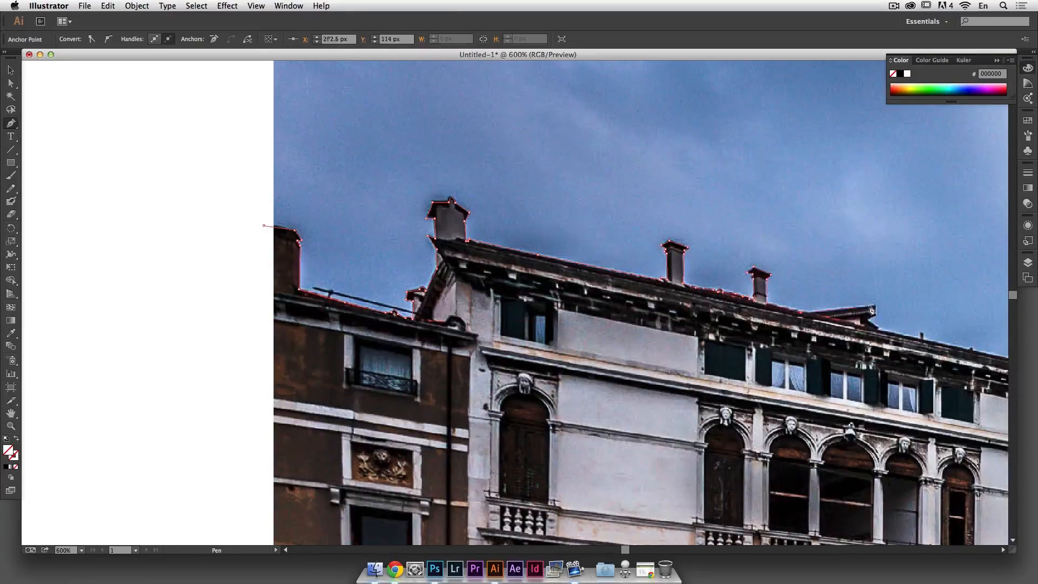
- Continue the path along the remaining rooftops to the photo's right edge and down outside its lower-right corner
{"action": "left_click_drag", "start_coordinate": [955, 299], "coordinate": [603, 208]}
{"action": "left_click", "coordinate": [696, 247]}
{"action": "left_click", "coordinate": [964, 331]}
{"action": "left_click_drag", "start_coordinate": [969, 361], "coordinate": [397, 128]}
{"action": "left_click", "coordinate": [813, 315]}
{"action": "left_click", "coordinate": [921, 320]}
{"action": "left_click", "coordinate": [960, 273]}
{"action": "left_click_drag", "start_coordinate": [961, 273], "coordinate": [562, 292]}
{"action": "left_click", "coordinate": [814, 250]}
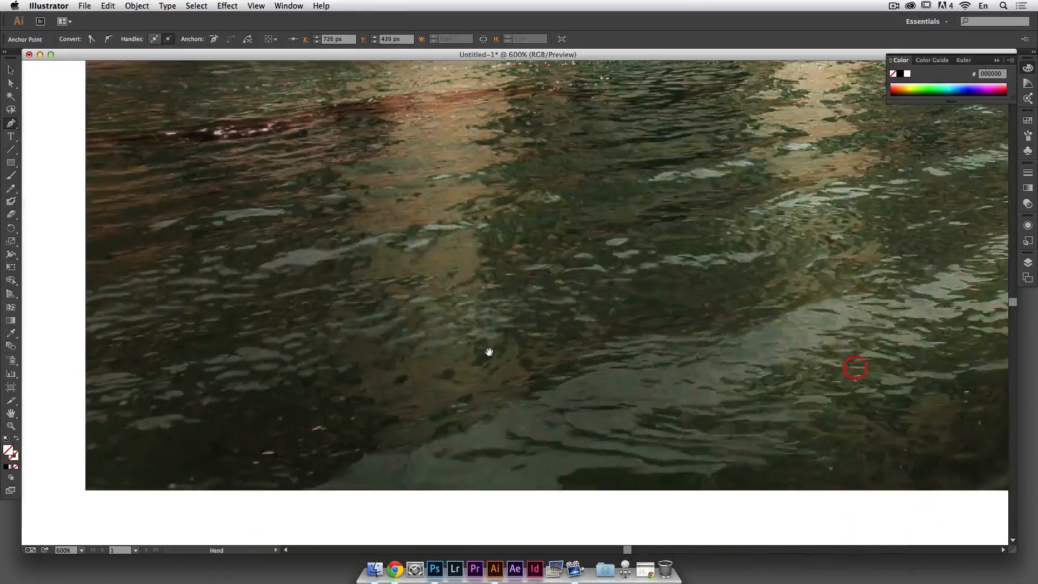
- Run the path straight below the photo to its lower-left corner, then up the left side, closing it at the starting anchor
{"action": "left_click_drag", "start_coordinate": [487, 352], "coordinate": [568, 341]}
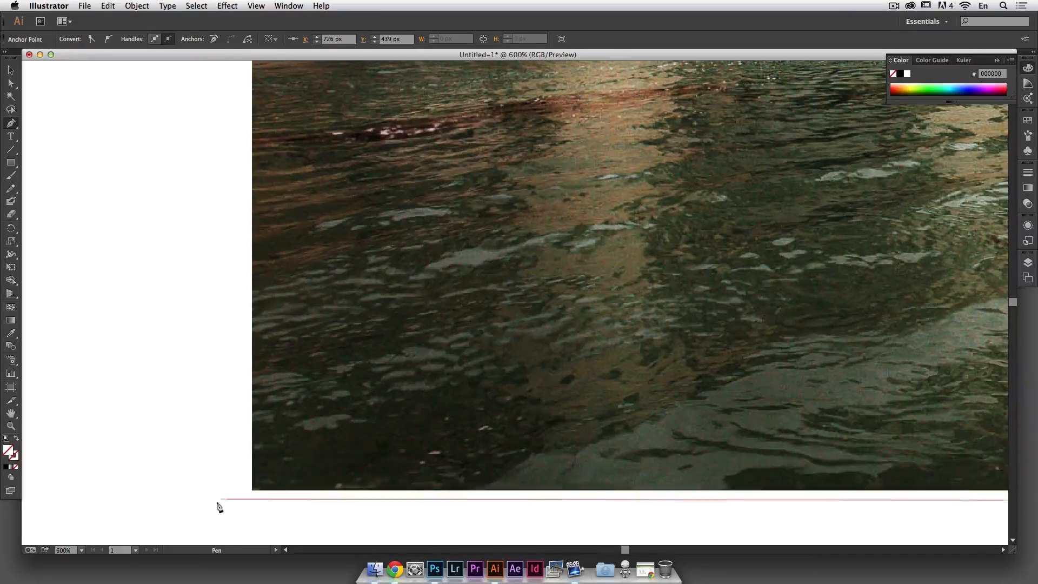
{"action": "key", "text": "shift"}
{"action": "left_click", "coordinate": [242, 508]}
{"action": "key", "text": "space"}
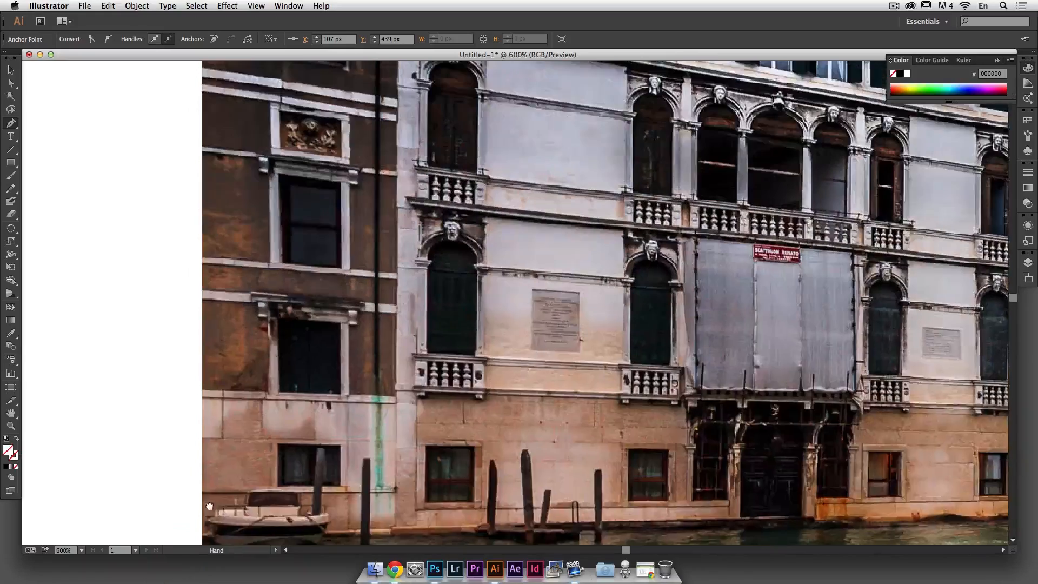
{"action": "left_click_drag", "start_coordinate": [202, 313], "coordinate": [235, 500]}
{"action": "left_click_drag", "start_coordinate": [270, 302], "coordinate": [278, 424]}
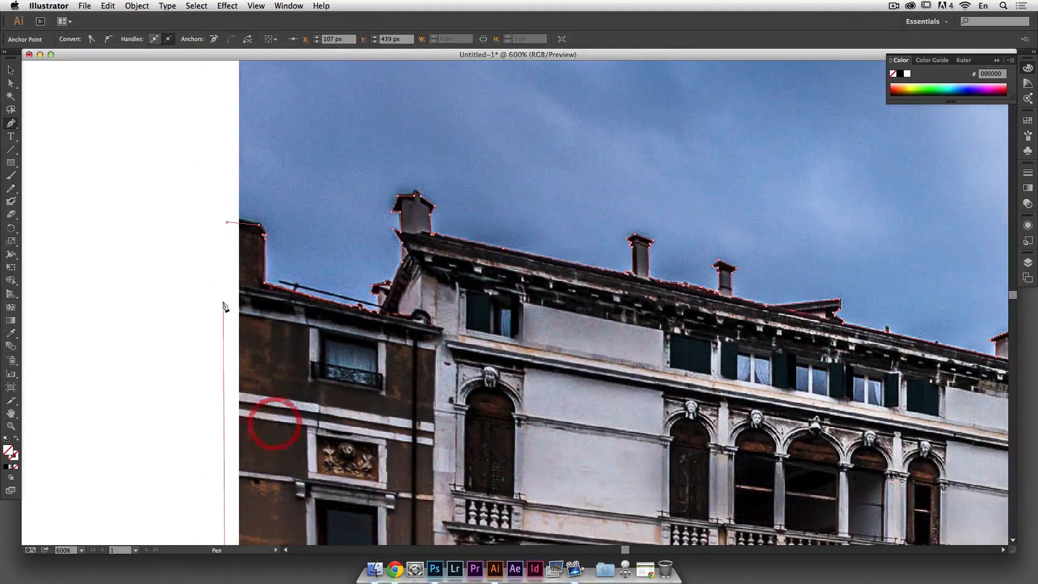
{"action": "left_click", "coordinate": [226, 223]}
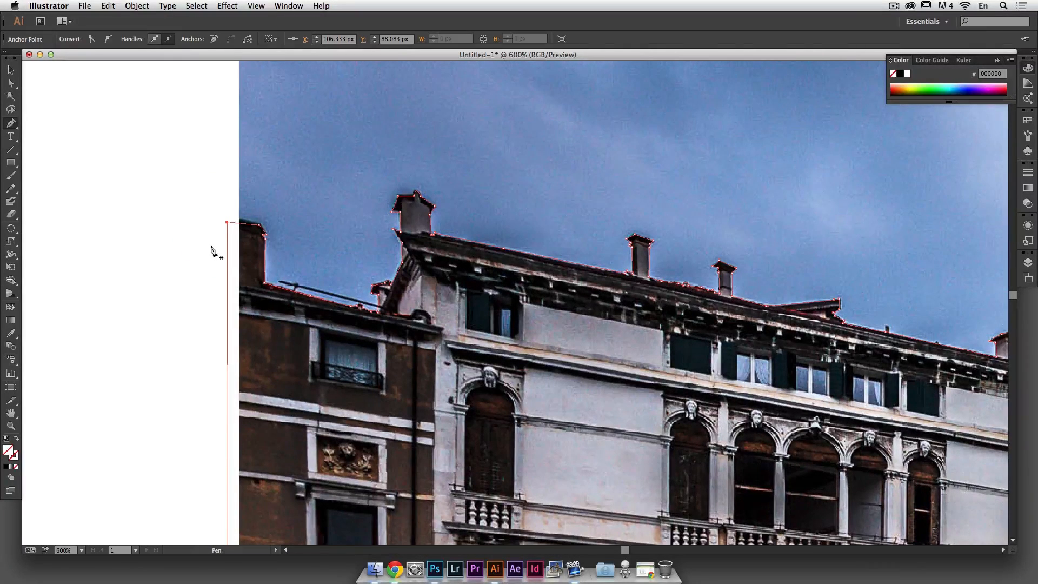
- Make Direct Selection the temporary selection tool used while the Pen tool is active
{"action": "key", "text": "super"}
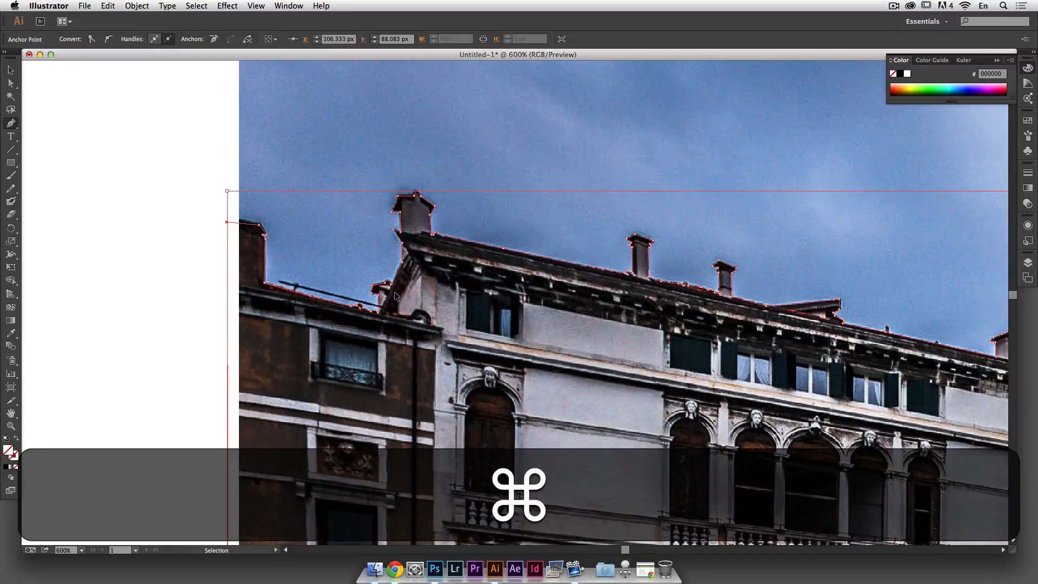
{"action": "left_click", "coordinate": [10, 86]}
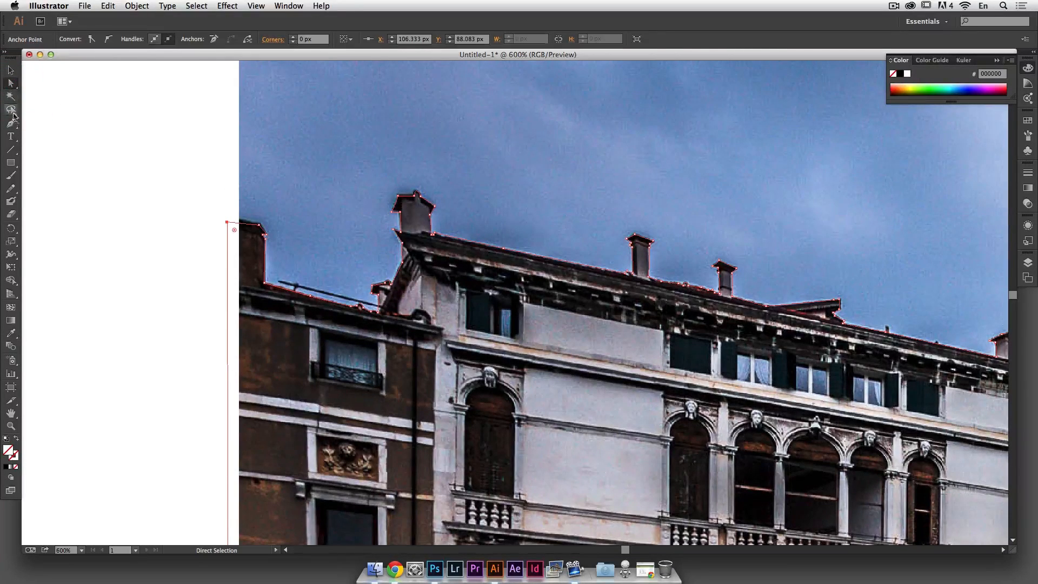
{"action": "left_click", "coordinate": [11, 124]}
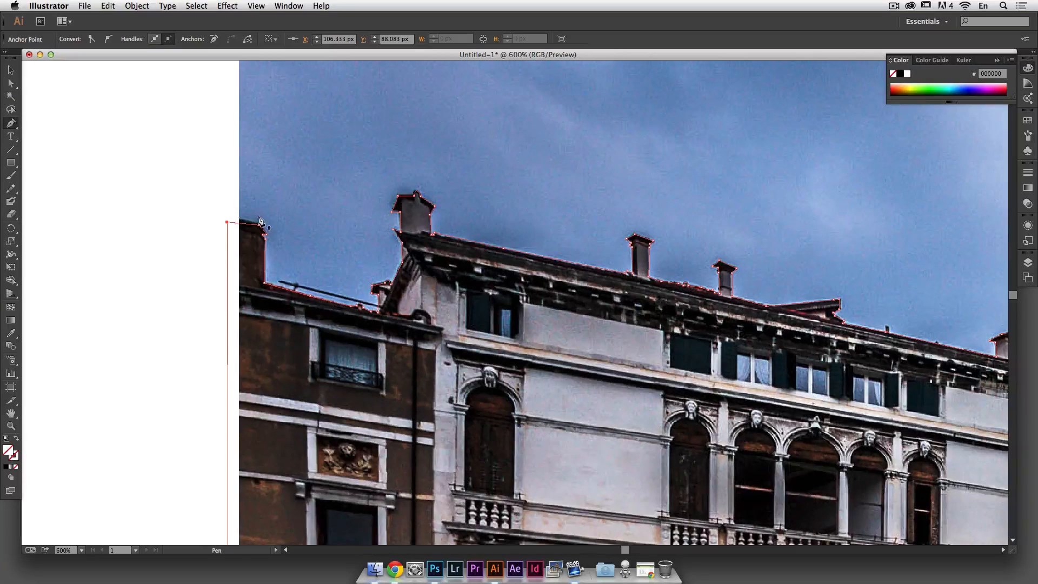
{"action": "key", "text": "super"}
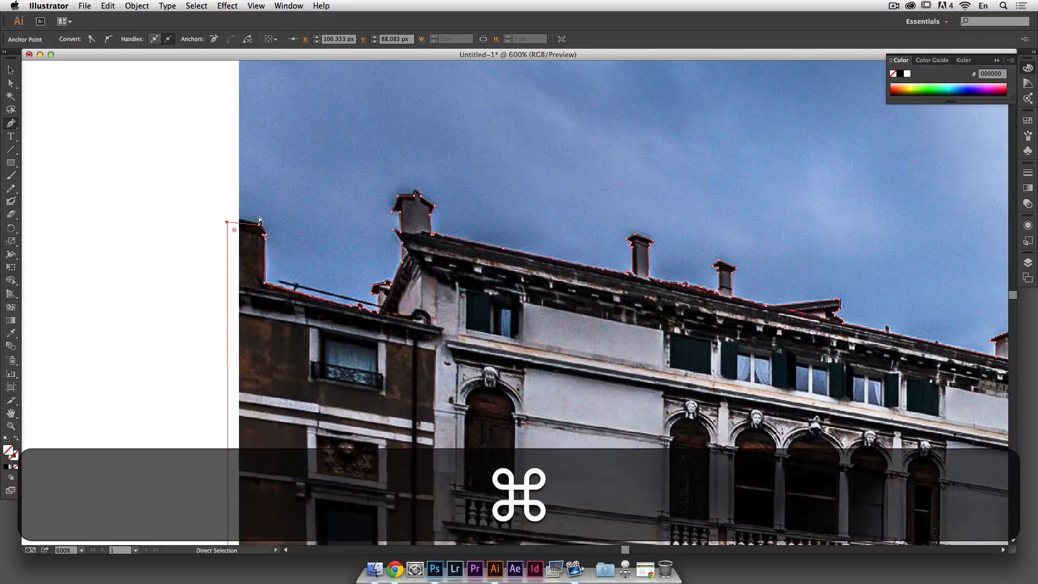
- Move the anchor outside the photo's left edge slightly up and fine-tune anchors on the left building's corner and the tall chimney
{"action": "left_click", "coordinate": [227, 222], "text": "super"}
{"action": "left_click", "coordinate": [260, 228], "text": "super"}
{"action": "left_click_drag", "start_coordinate": [259, 227], "coordinate": [260, 224]}
{"action": "left_click", "coordinate": [408, 199], "text": "super"}
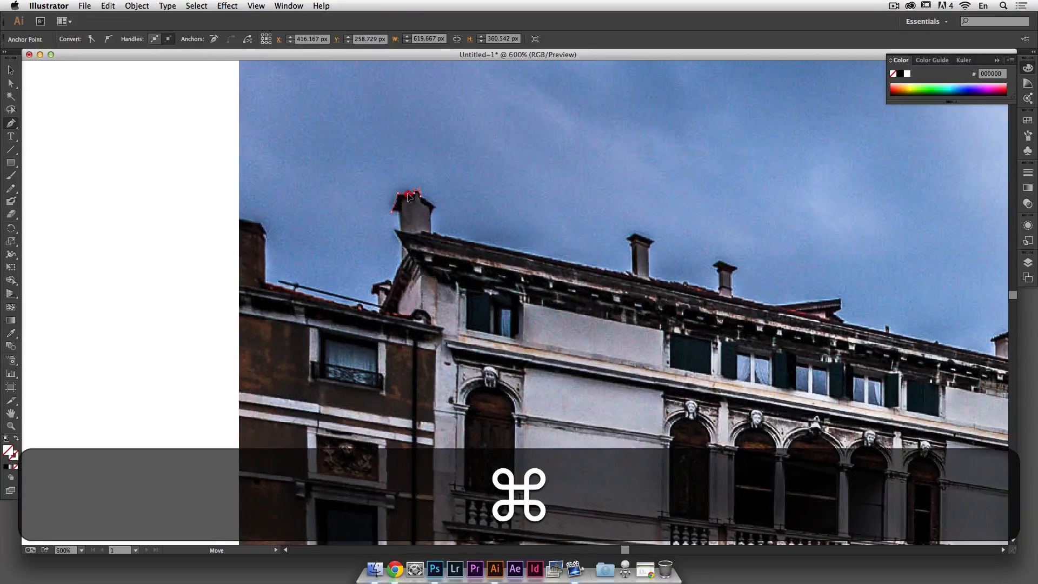
{"action": "left_click", "coordinate": [408, 199], "text": "super"}
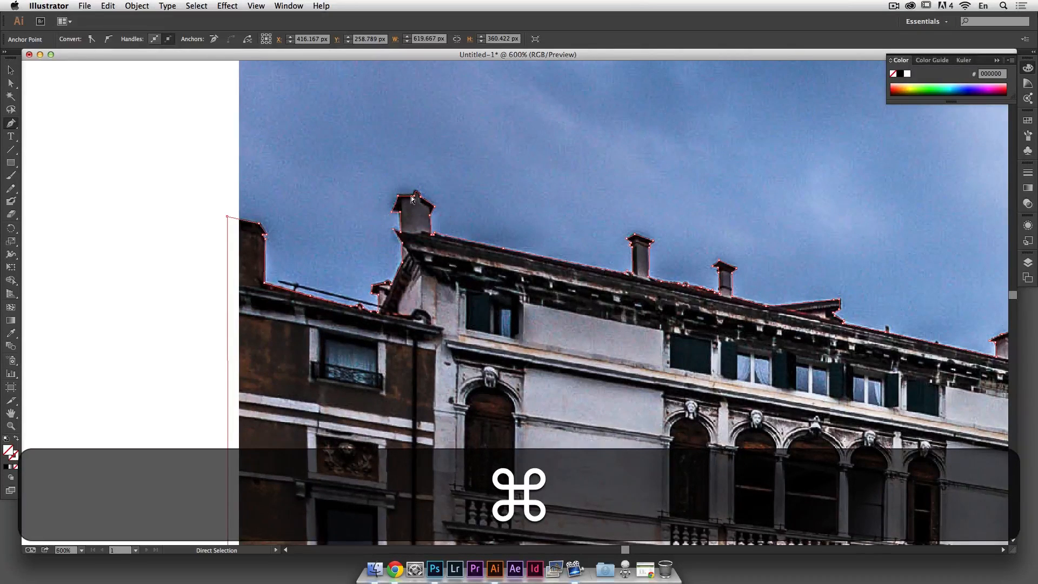
- Nudge the anchor at the right side of the white building's middle chimney left and back right
{"action": "left_click", "coordinate": [650, 250], "text": "super"}
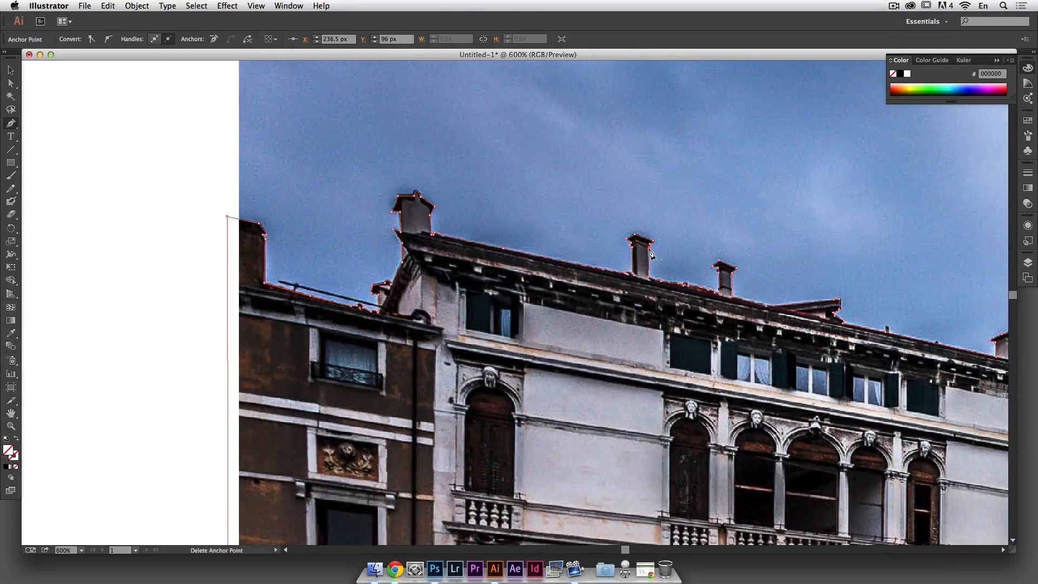
{"action": "key", "text": "Left"}
{"action": "key", "text": "Right"}
- Check the Keyboard Increment in the General preferences and leave without changes
{"action": "left_click", "coordinate": [65, 4]}
{"action": "mouse_move", "coordinate": [119, 35]}
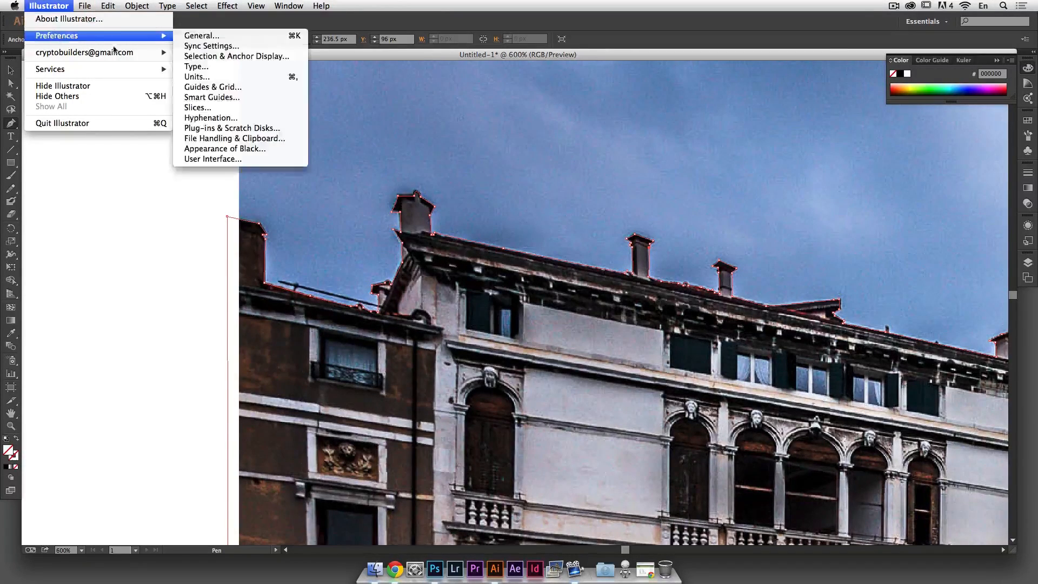
{"action": "left_click", "coordinate": [189, 39]}
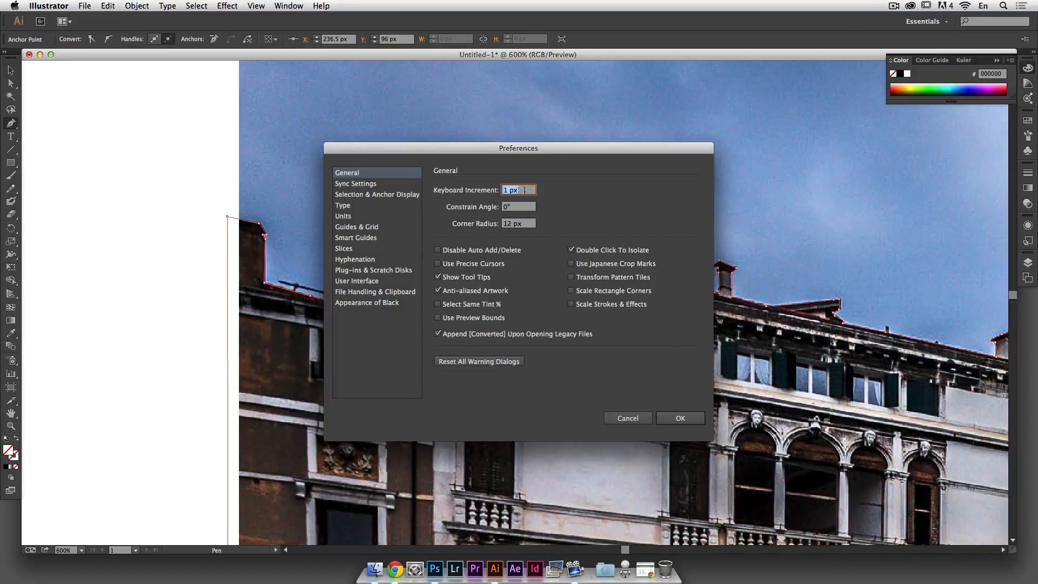
{"action": "left_click", "coordinate": [628, 418]}
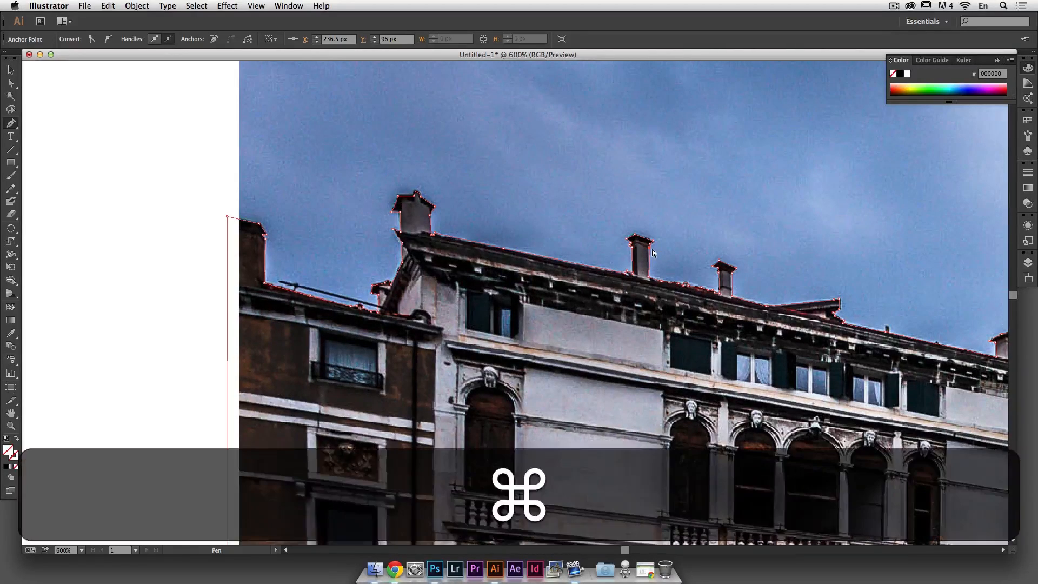
- Fine-tune the anchors under the right side of the caps on the white building's two smaller chimneys
{"action": "key", "text": "super+plus"}
{"action": "key", "text": "super+plus"}
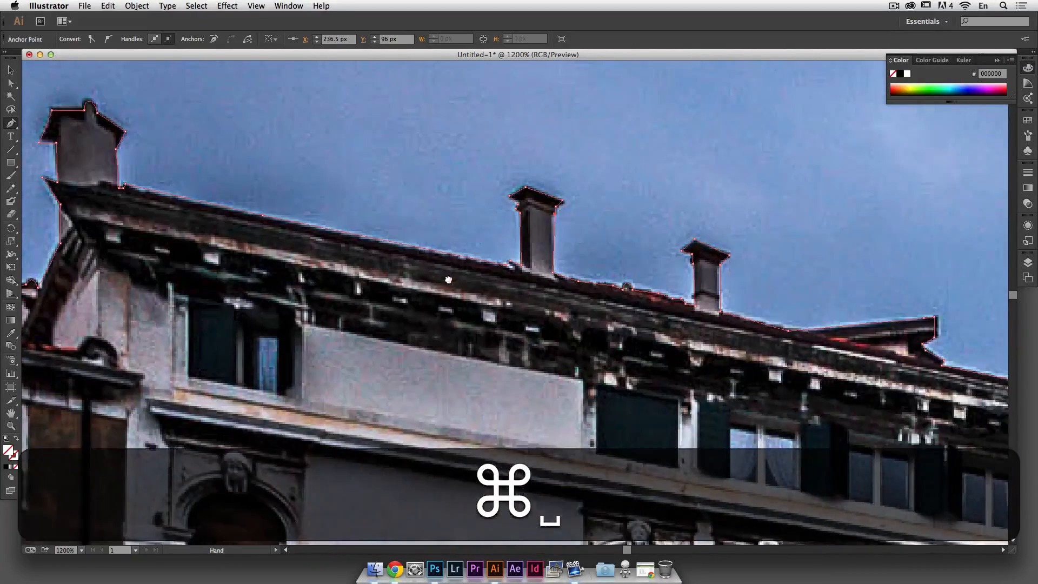
{"action": "left_click_drag", "start_coordinate": [553, 215], "coordinate": [551, 216]}
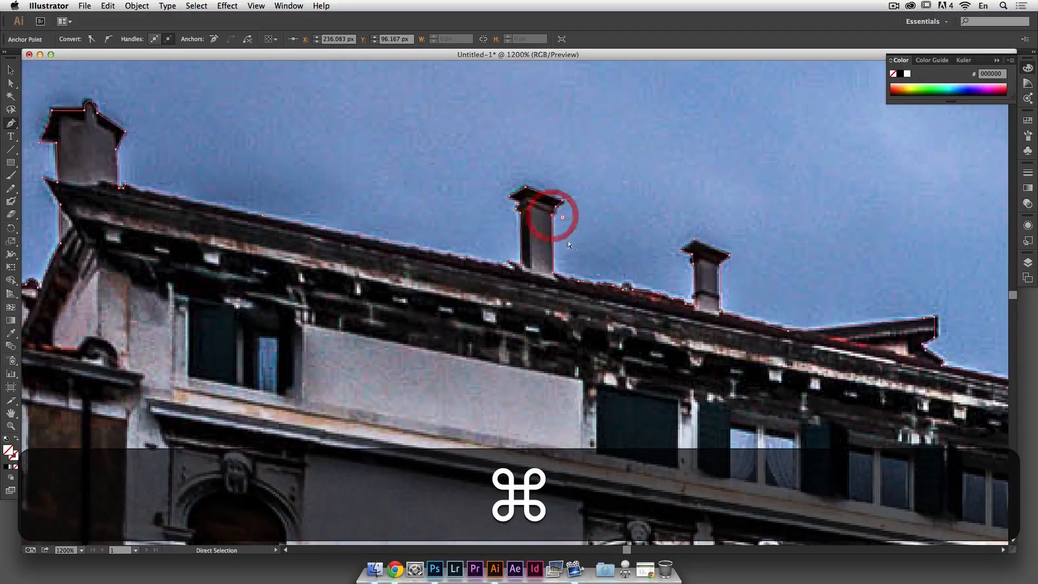
{"action": "left_click", "coordinate": [719, 263], "text": "super"}
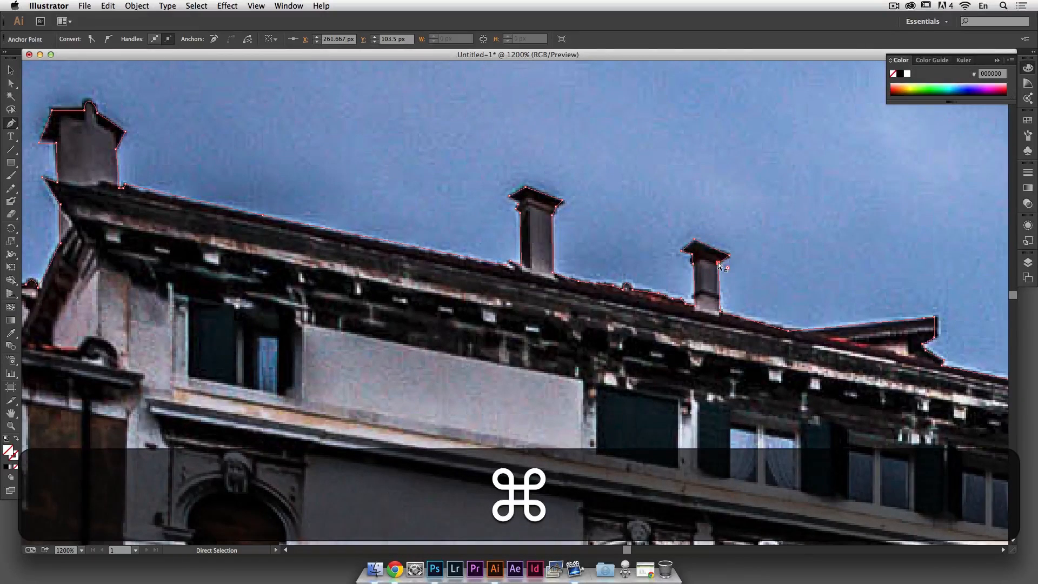
- Review the traced path along the whole skyline up to the right-hand buildings, ending with the full photo in view
{"action": "key", "text": "super+minus"}
{"action": "key", "text": "super+minus"}
{"action": "key", "text": "super+minus"}
{"action": "left_click_drag", "start_coordinate": [782, 361], "coordinate": [497, 284]}
{"action": "left_click_drag", "start_coordinate": [602, 397], "coordinate": [431, 268]}
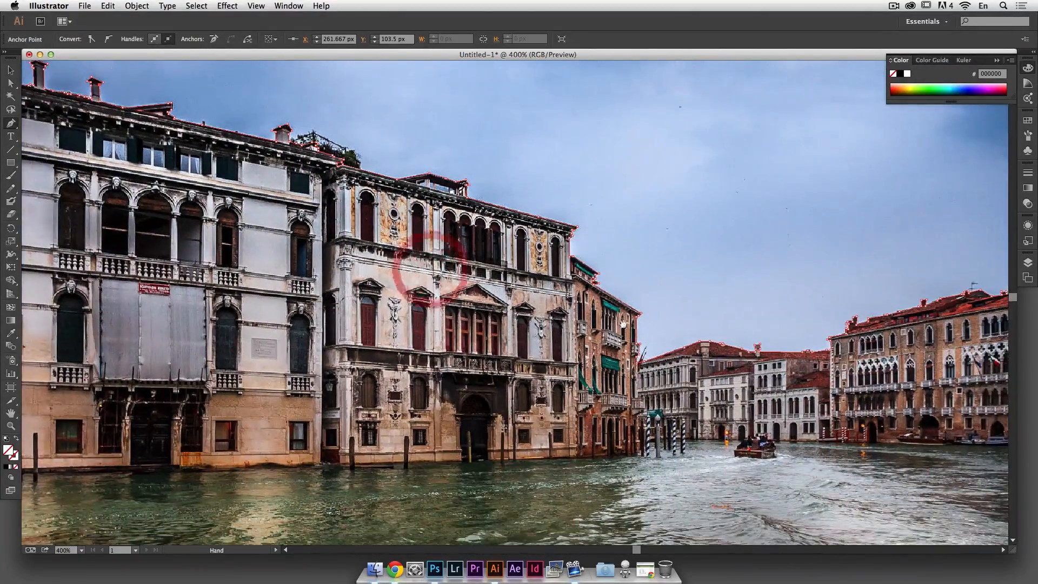
{"action": "left_click_drag", "start_coordinate": [627, 322], "coordinate": [498, 290]}
{"action": "left_click_drag", "start_coordinate": [603, 329], "coordinate": [451, 304]}
{"action": "left_click_drag", "start_coordinate": [433, 350], "coordinate": [635, 287]}
{"action": "key", "text": "super+minus"}
{"action": "key", "text": "super+minus"}
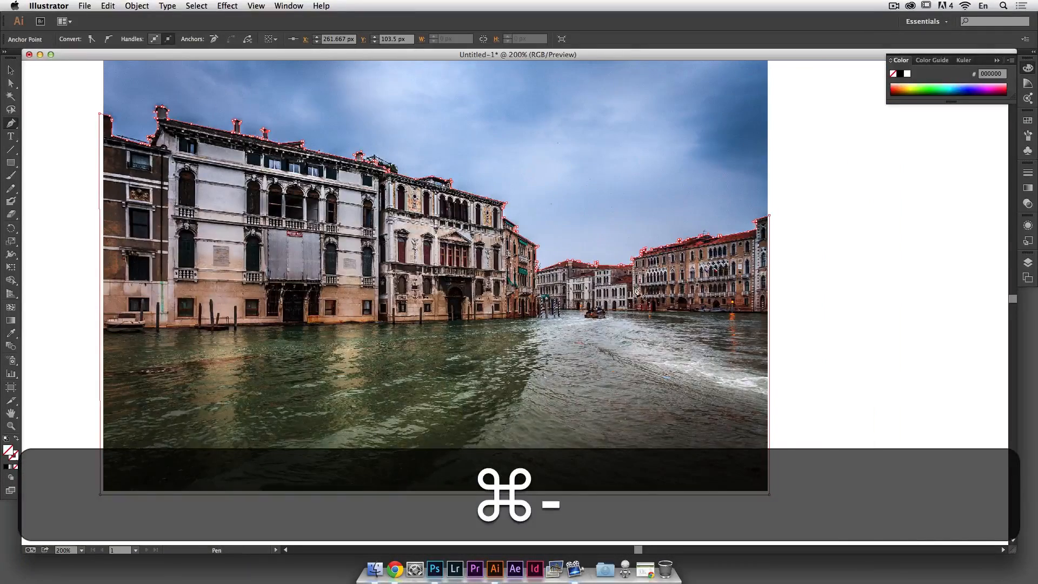
{"action": "left_click_drag", "start_coordinate": [490, 291], "coordinate": [516, 307]}
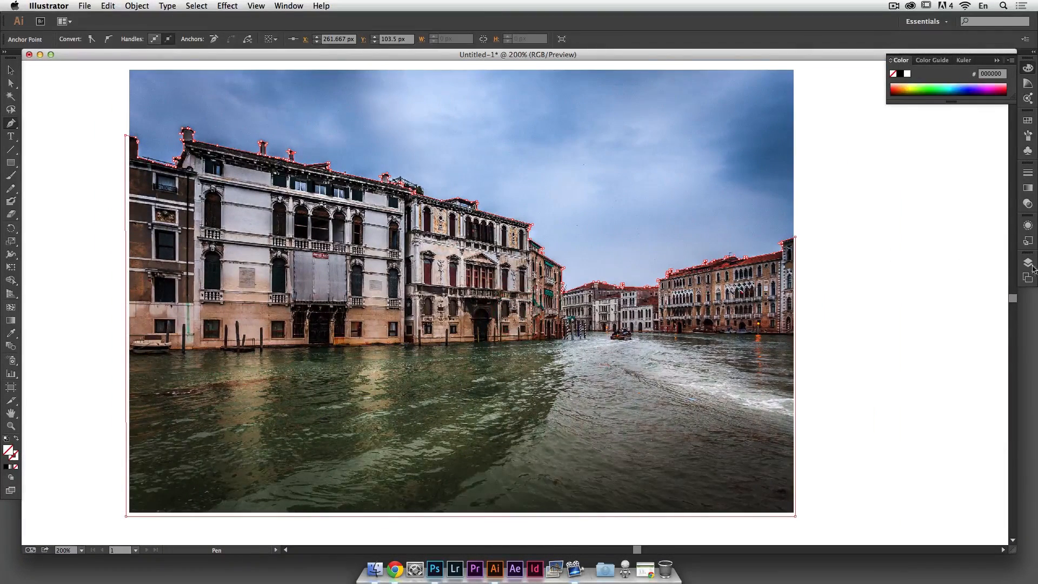
- Rename the traced path in Layer 2 as Outline and deselect it
{"action": "left_click", "coordinate": [1027, 263]}
{"action": "left_click", "coordinate": [920, 269]}
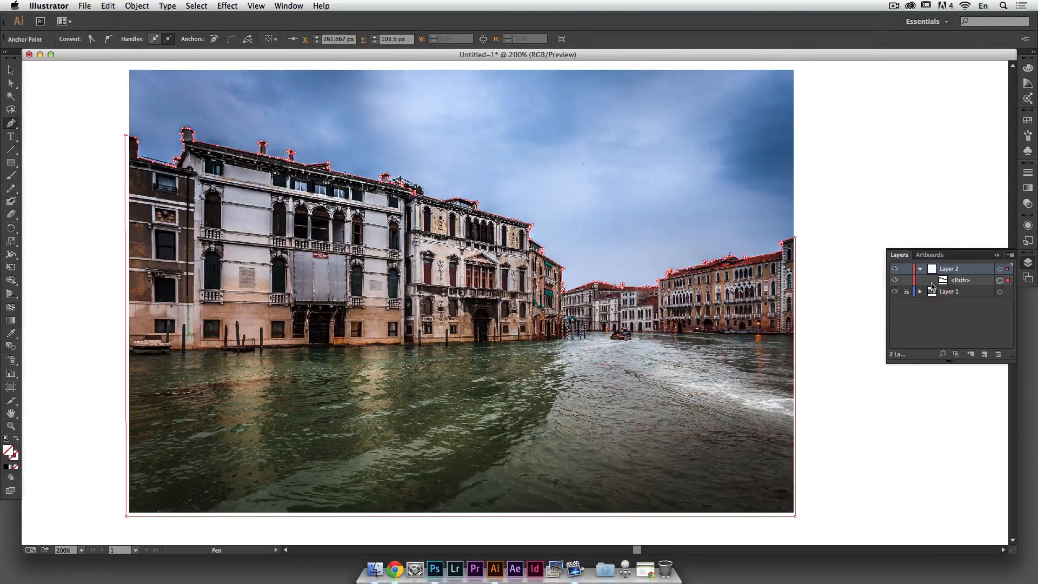
{"action": "double_click", "coordinate": [960, 280]}
{"action": "type", "text": "Outline"}
{"action": "key", "text": "Return"}
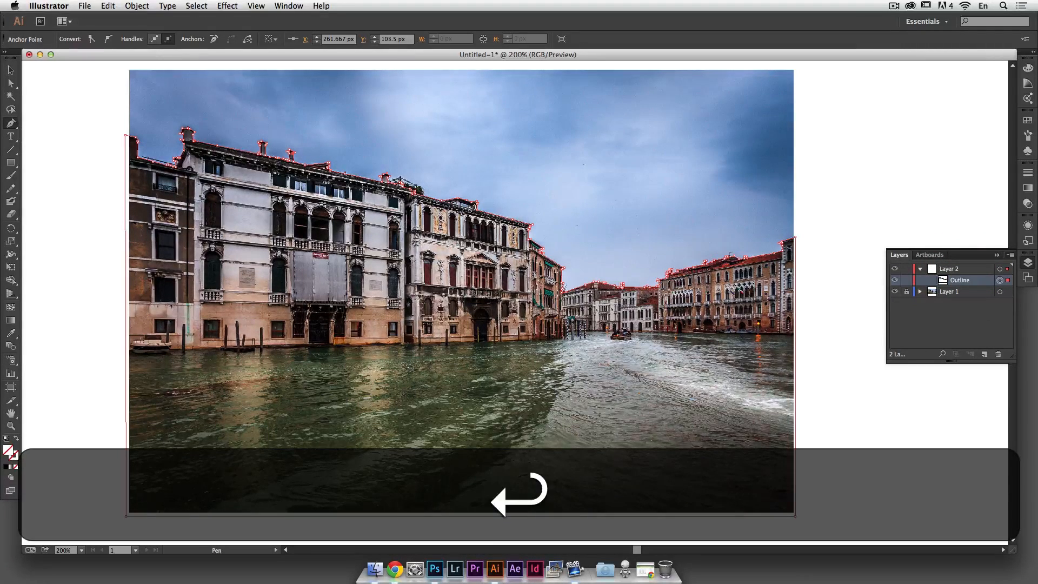
{"action": "key", "text": "v"}
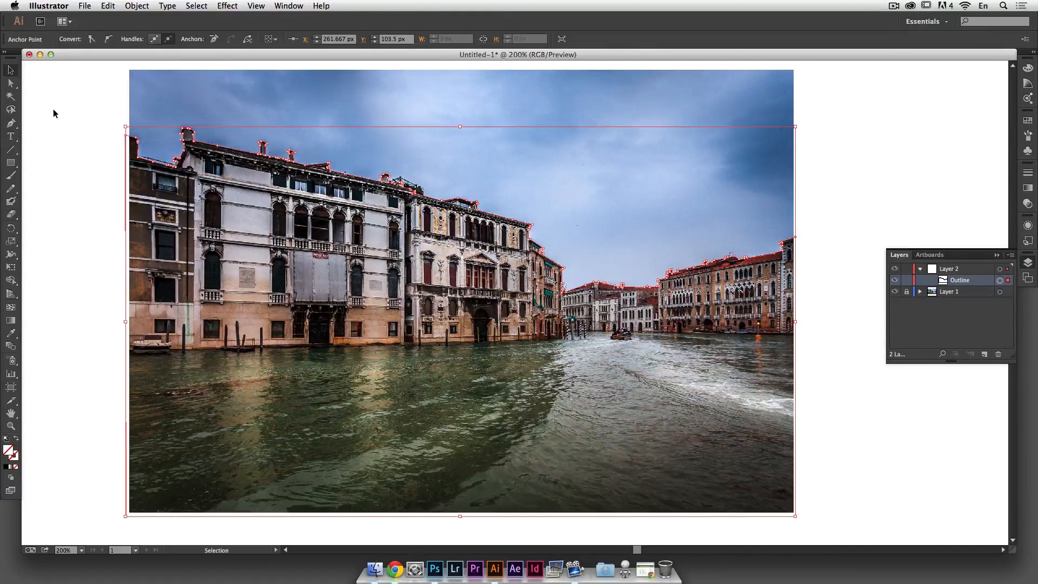
{"action": "left_click", "coordinate": [54, 109]}
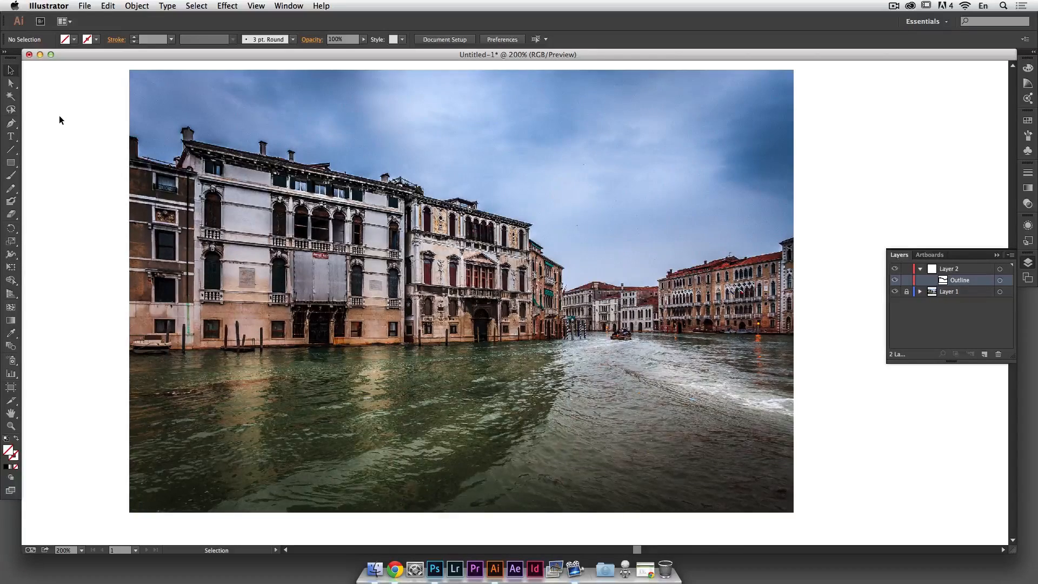
- Add the point text "Vacation 2014" in the sky above the white building
{"action": "left_click", "coordinate": [16, 137]}
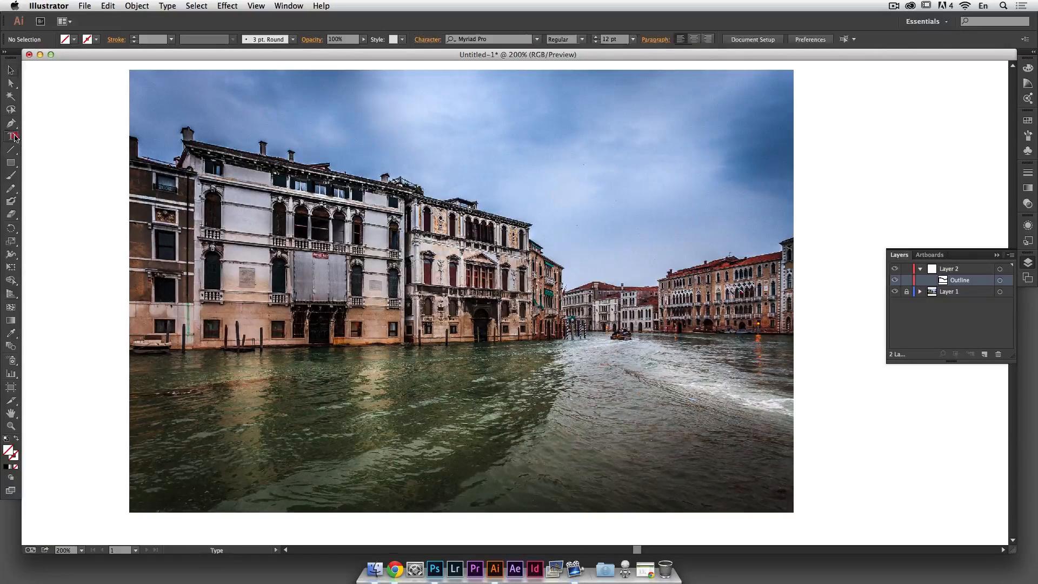
{"action": "left_click", "coordinate": [373, 142]}
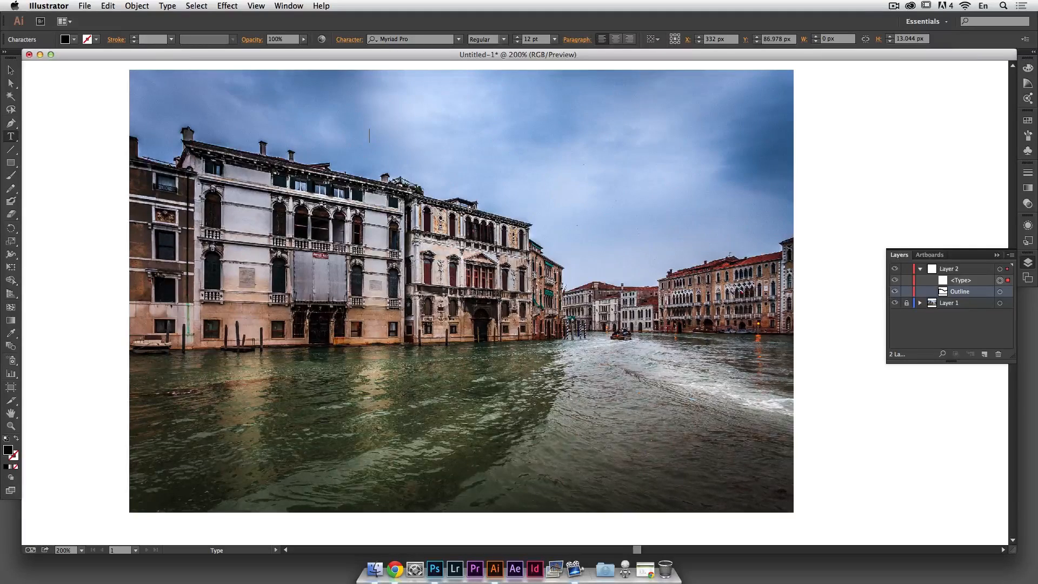
{"action": "type", "text": "V"}
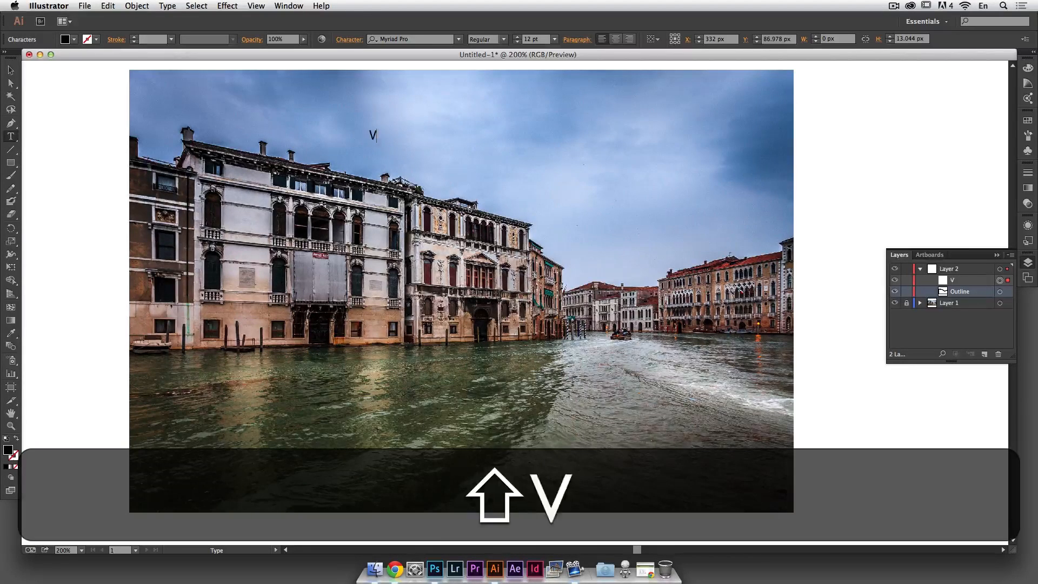
{"action": "type", "text": "acation 2014"}
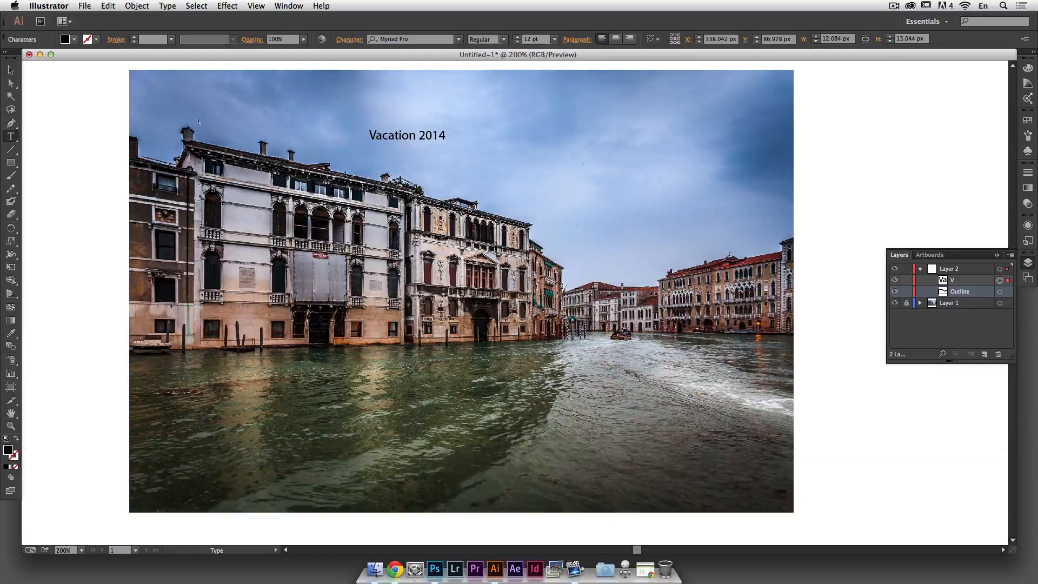
{"action": "key", "text": "Escape"}
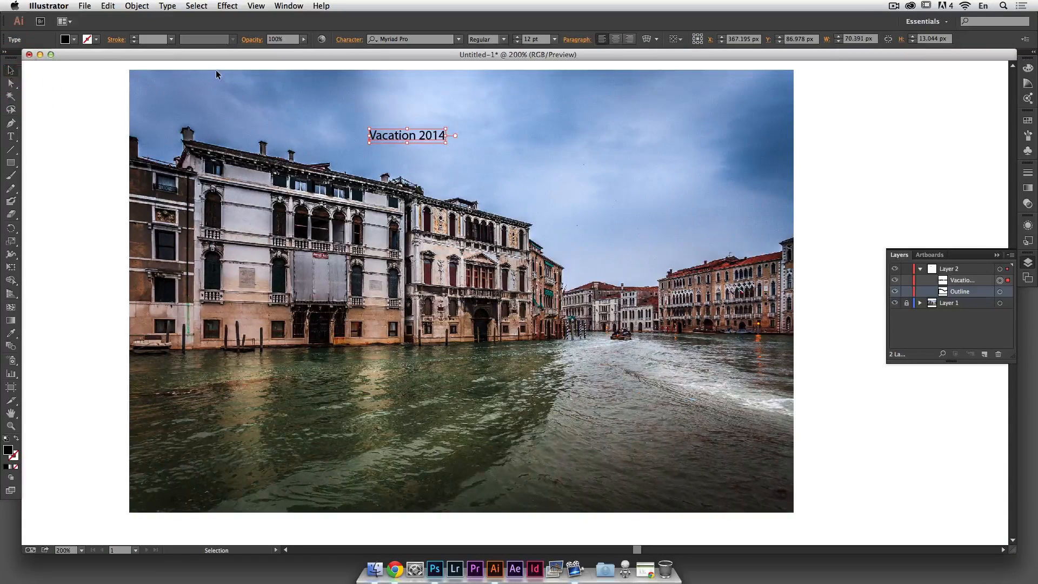
- Keep the Vacation 2014 text in Myriad Pro and set its style to Bold
{"action": "left_click", "coordinate": [459, 41]}
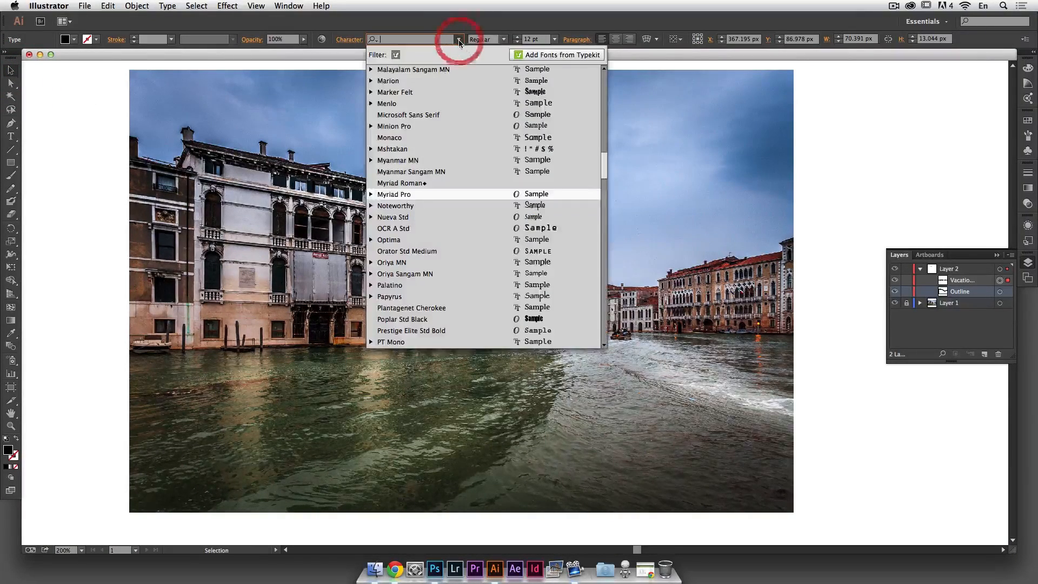
{"action": "left_click", "coordinate": [460, 15]}
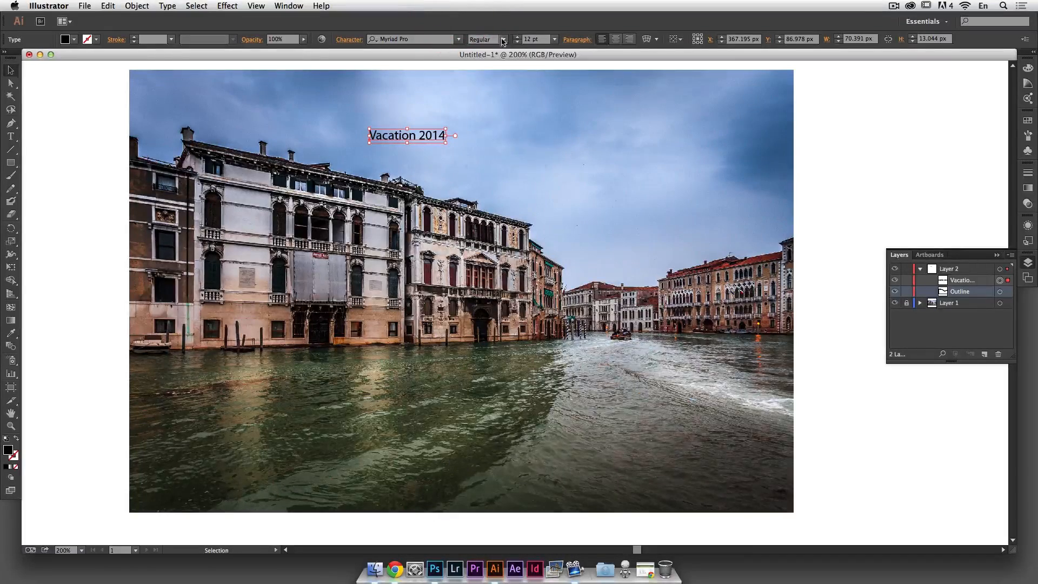
{"action": "left_click", "coordinate": [500, 39]}
{"action": "left_click", "coordinate": [508, 143]}
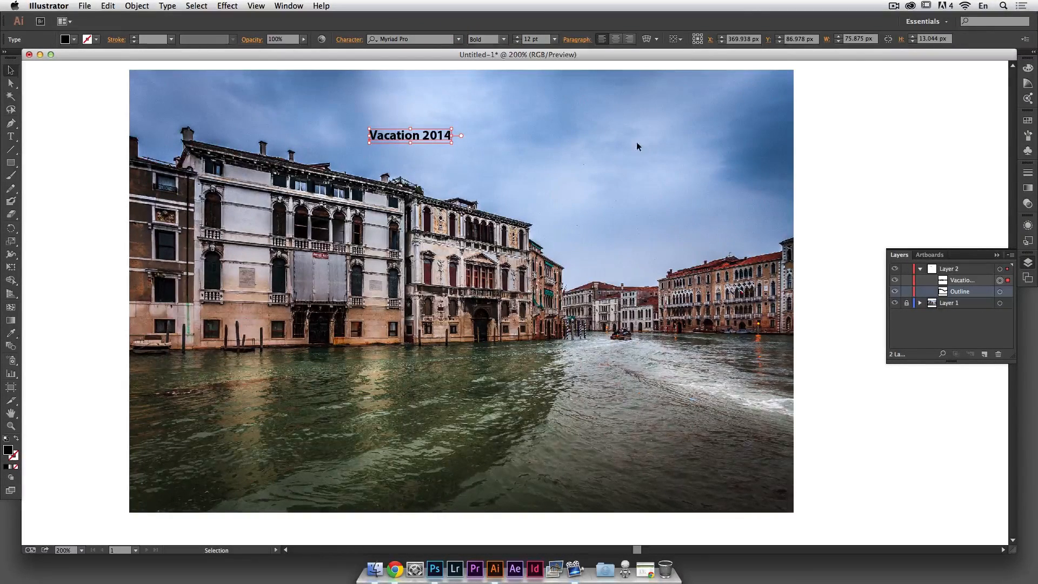
- Bring up the character settings beside the photo and set the Vacation 2014 text size to 60 pt
{"action": "left_click", "coordinate": [288, 6]}
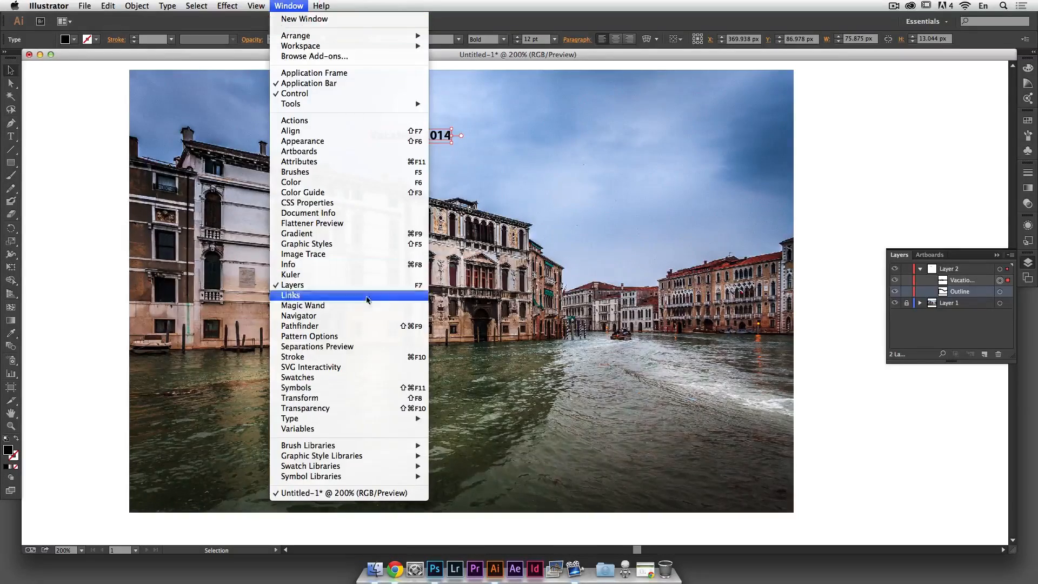
{"action": "mouse_move", "coordinate": [393, 421]}
{"action": "left_click", "coordinate": [458, 419]}
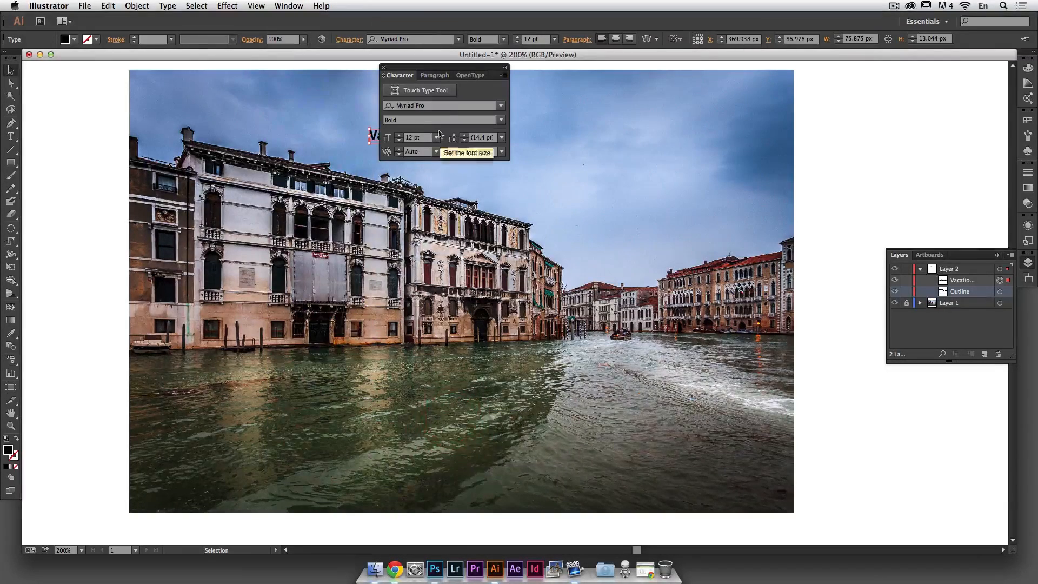
{"action": "left_click_drag", "start_coordinate": [470, 72], "coordinate": [892, 116]}
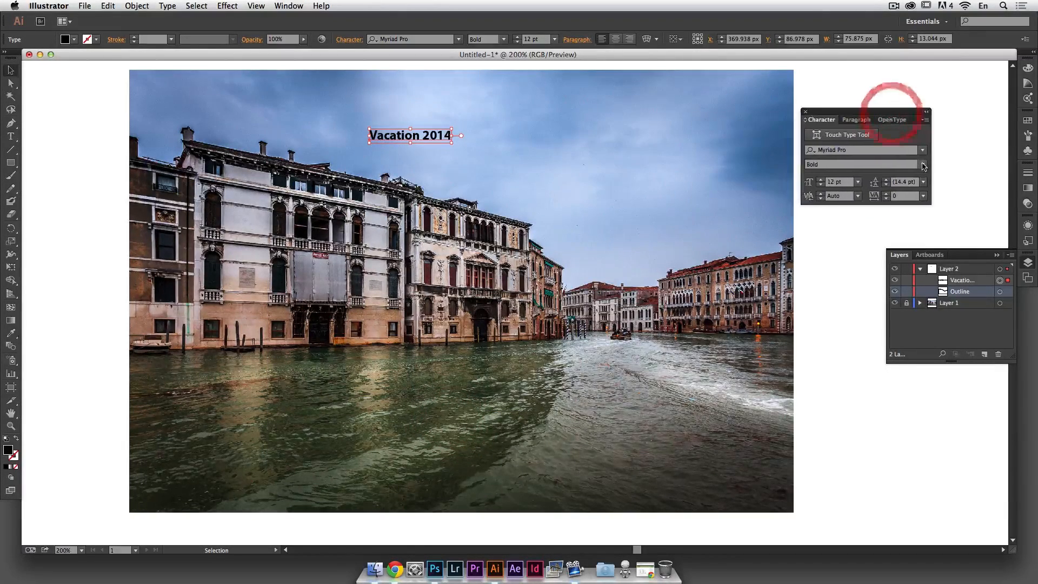
{"action": "left_click", "coordinate": [859, 183]}
{"action": "left_click", "coordinate": [861, 362]}
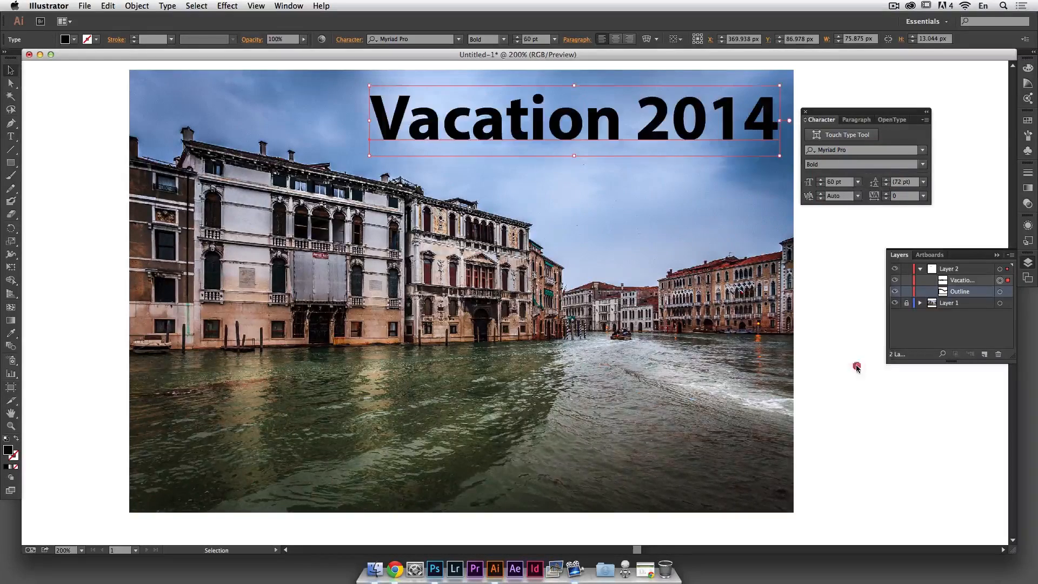
- Set the Vacation 2014 text's tracking to -50 and show the full set of character options
{"action": "left_click", "coordinate": [923, 196]}
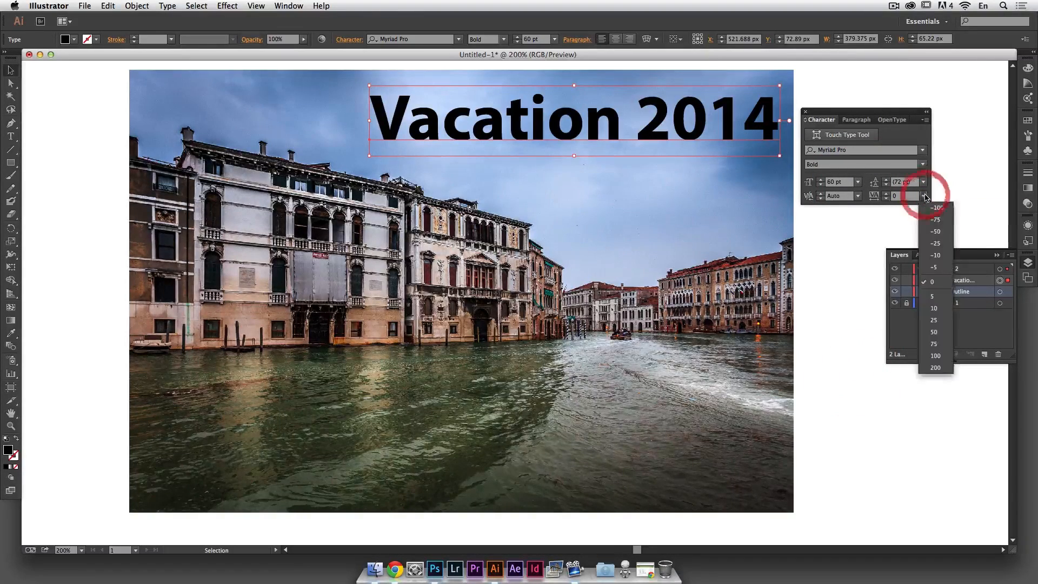
{"action": "left_click", "coordinate": [932, 233]}
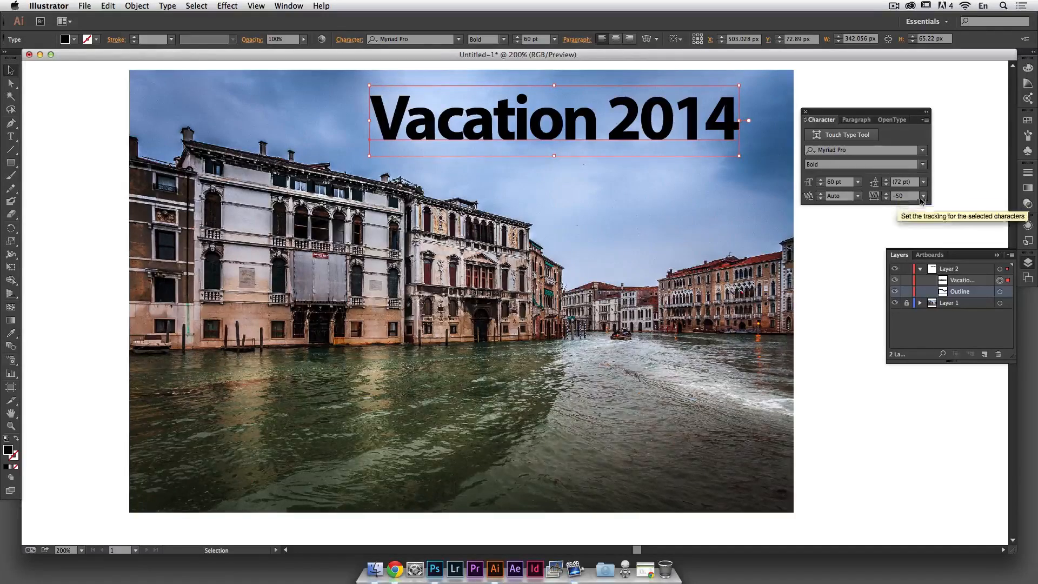
{"action": "left_click", "coordinate": [925, 119]}
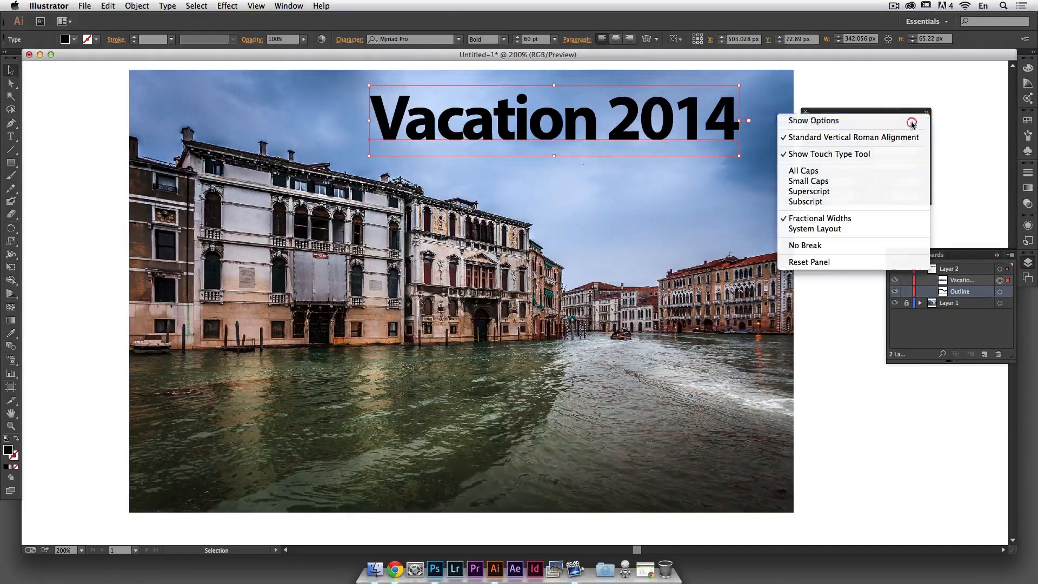
{"action": "left_click", "coordinate": [910, 120]}
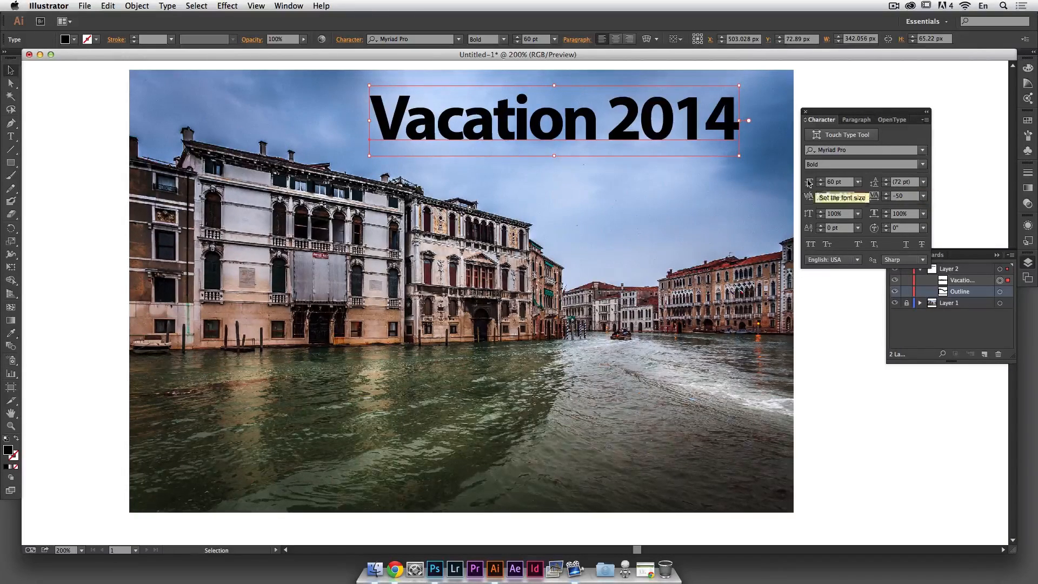
- Sample a dark green from the canal water as the title's fill colour with the Eyedropper
{"action": "key", "text": "i"}
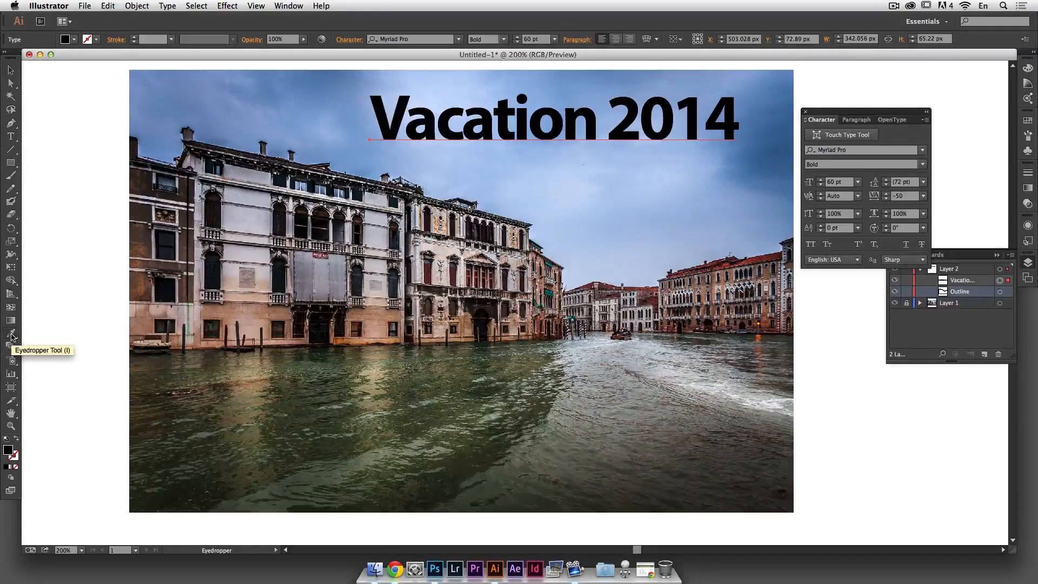
{"action": "left_click", "coordinate": [409, 406]}
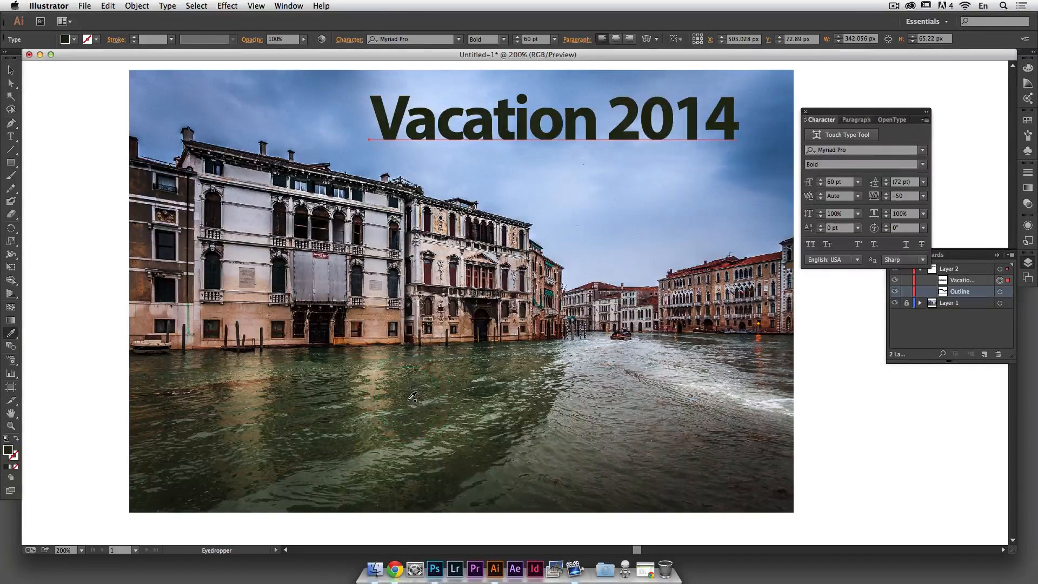
{"action": "left_click", "coordinate": [414, 412]}
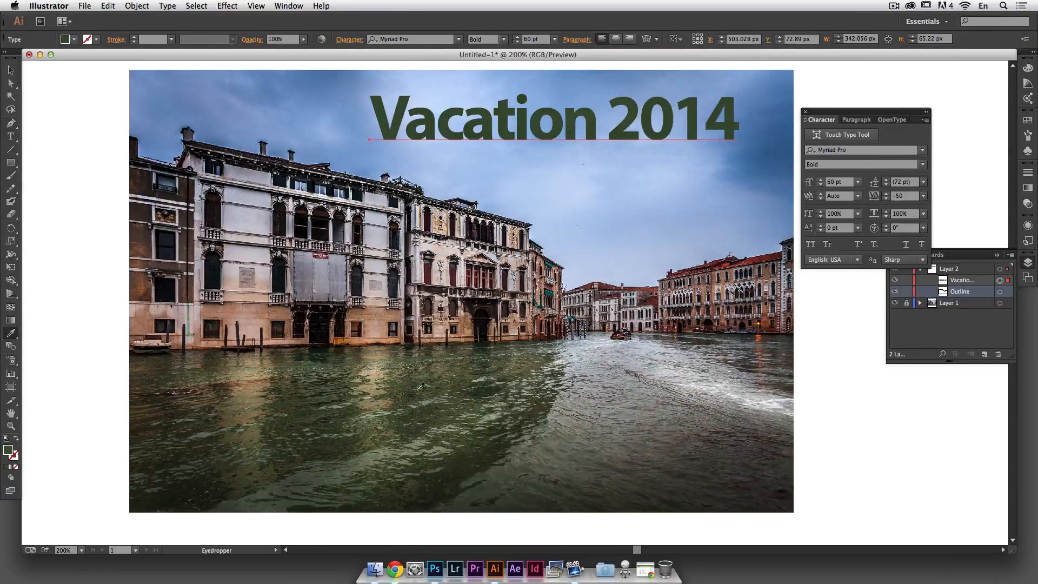
{"action": "key", "text": "v"}
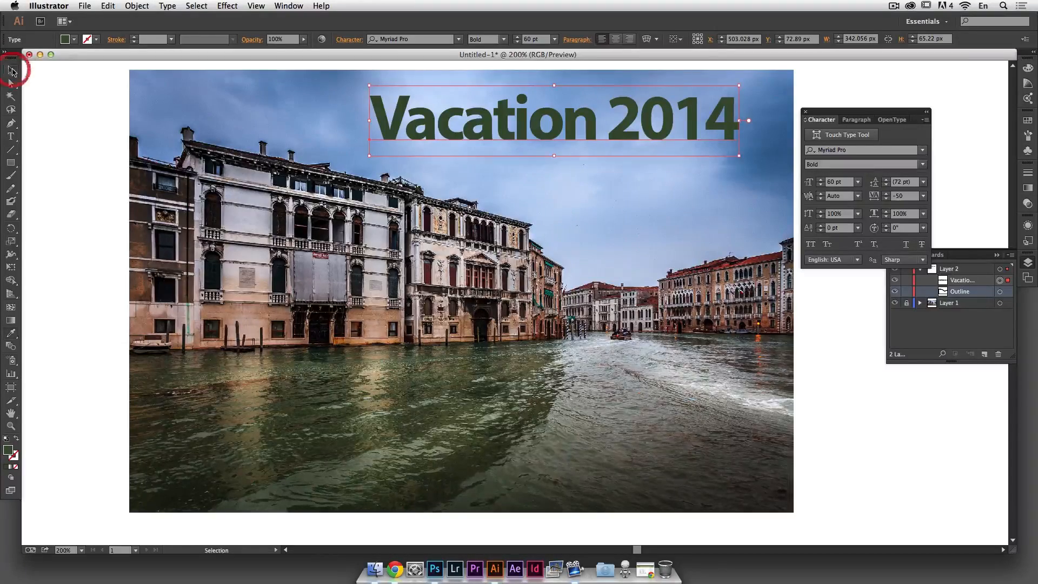
- Scale the title up proportionally to about 93.5 pt and break it into two lines, Vacation and 2014
{"action": "left_click_drag", "start_coordinate": [371, 156], "coordinate": [162, 194]}
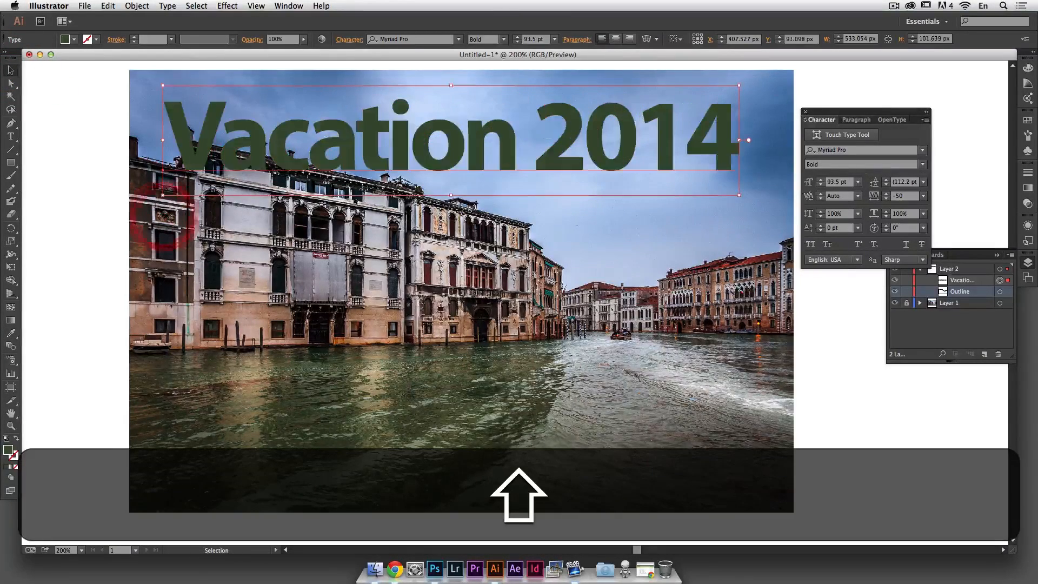
{"action": "key", "text": "t"}
{"action": "double_click", "coordinate": [523, 150]}
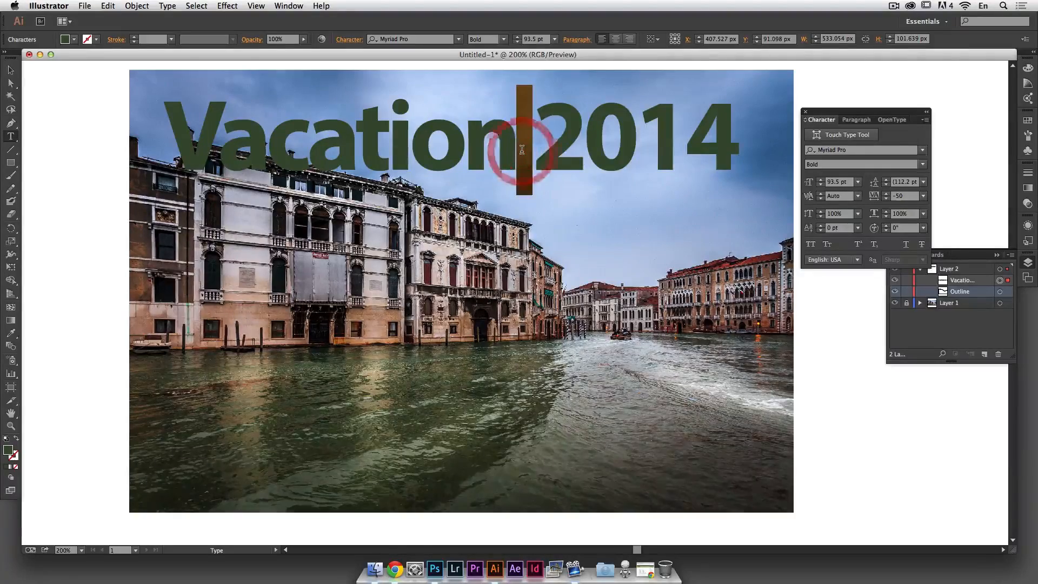
{"action": "key", "text": "shift+Return"}
{"action": "left_click", "coordinate": [14, 75]}
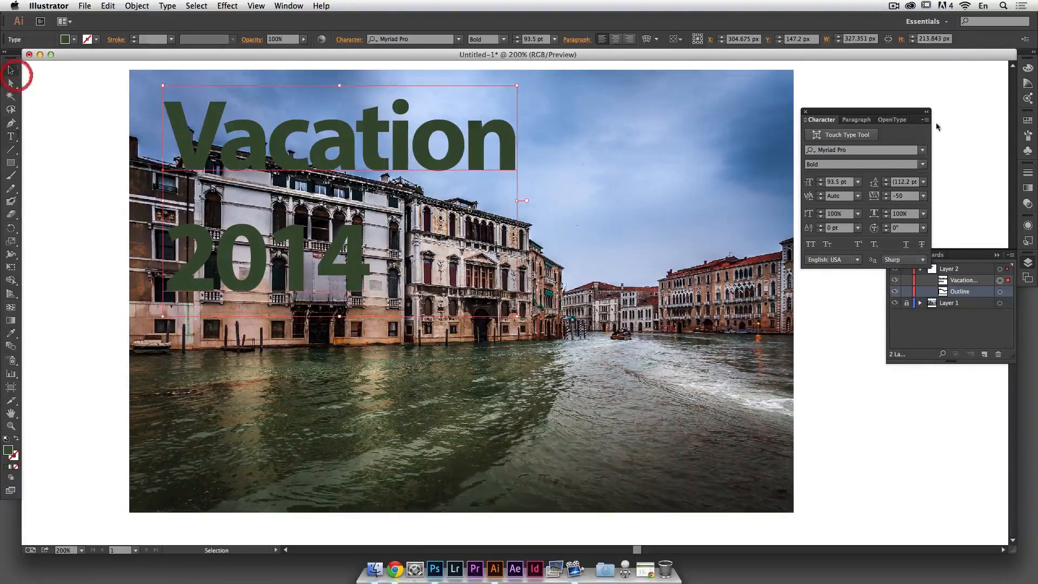
- Right-align the two-line title and move it over the sky at the right side of the photo
{"action": "left_click", "coordinate": [856, 119]}
{"action": "left_click", "coordinate": [848, 134]}
{"action": "left_click_drag", "start_coordinate": [125, 170], "coordinate": [729, 156]}
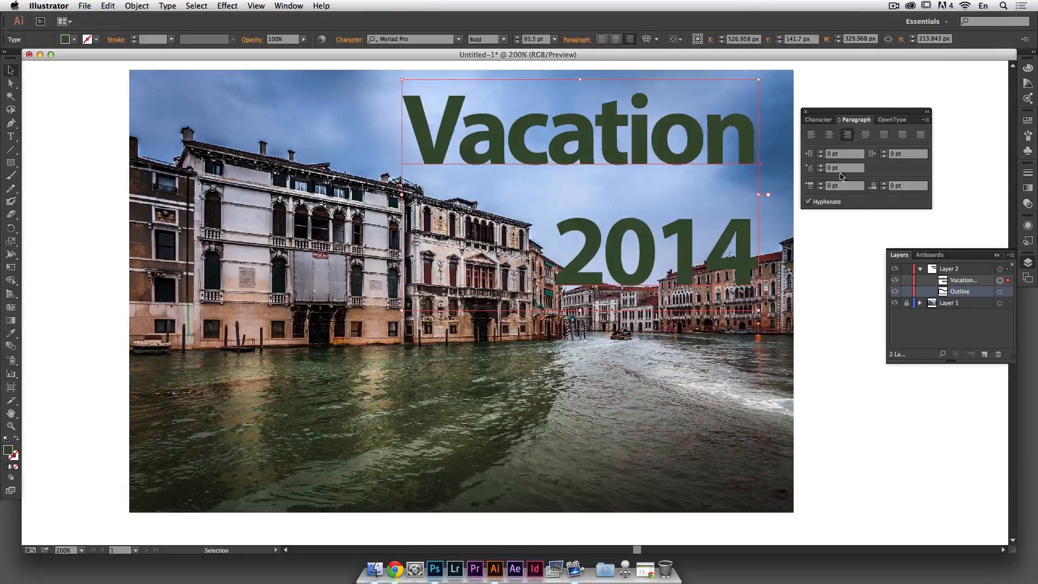
- Apply All Caps to the title and tighten its leading to 70 pt
{"action": "left_click", "coordinate": [819, 119]}
{"action": "left_click", "coordinate": [812, 246]}
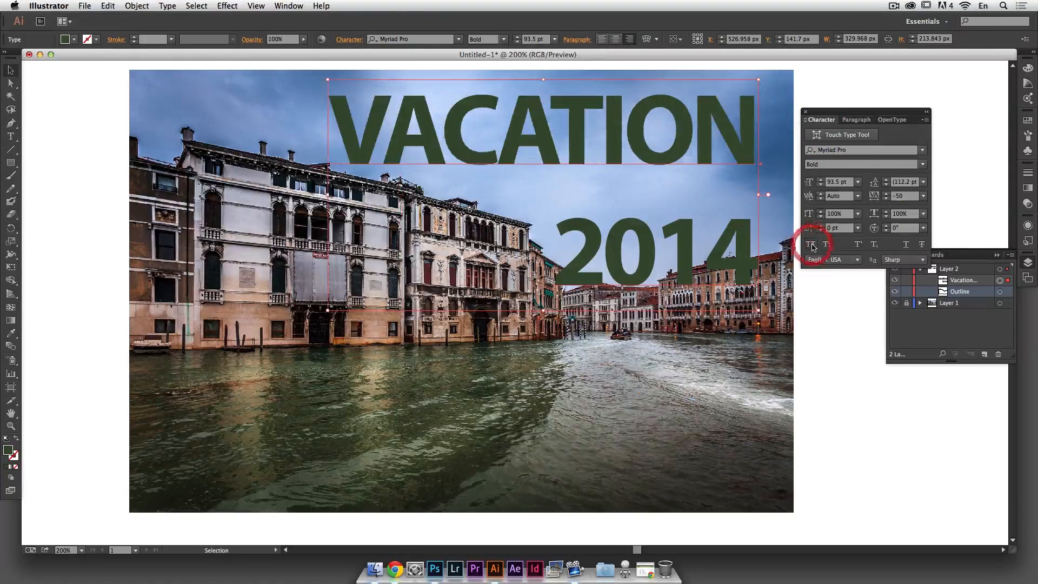
{"action": "left_click", "coordinate": [886, 184]}
{"action": "left_click", "coordinate": [887, 185]}
{"action": "left_click", "coordinate": [886, 184]}
{"action": "left_click", "coordinate": [886, 185]}
{"action": "left_click", "coordinate": [886, 184]}
{"action": "double_click", "coordinate": [907, 183]}
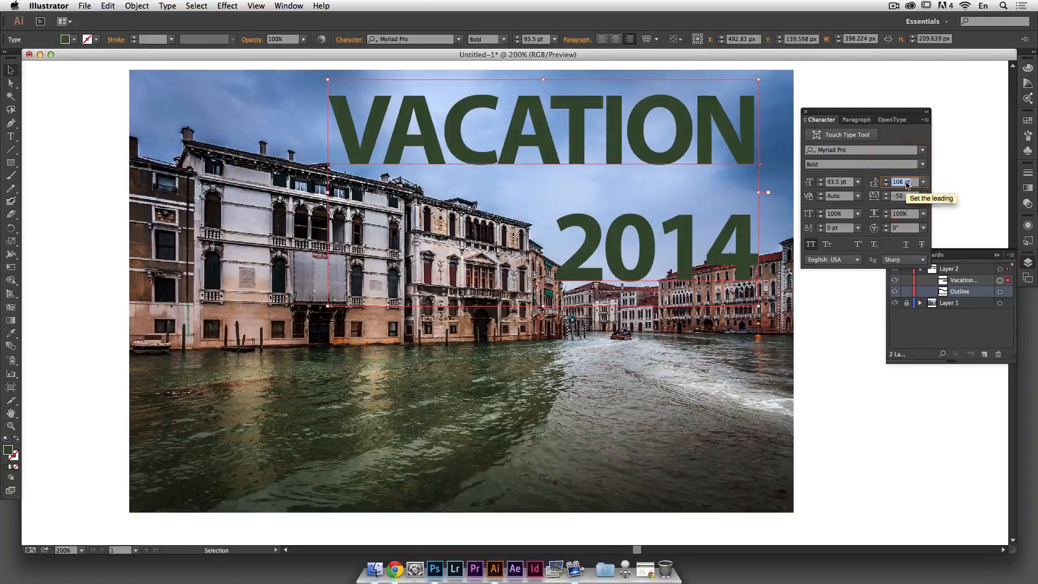
{"action": "type", "text": "90"}
{"action": "key", "text": "Return"}
{"action": "type", "text": "80"}
{"action": "key", "text": "Return"}
{"action": "double_click", "coordinate": [897, 182]}
{"action": "type", "text": "70"}
{"action": "key", "text": "Return"}
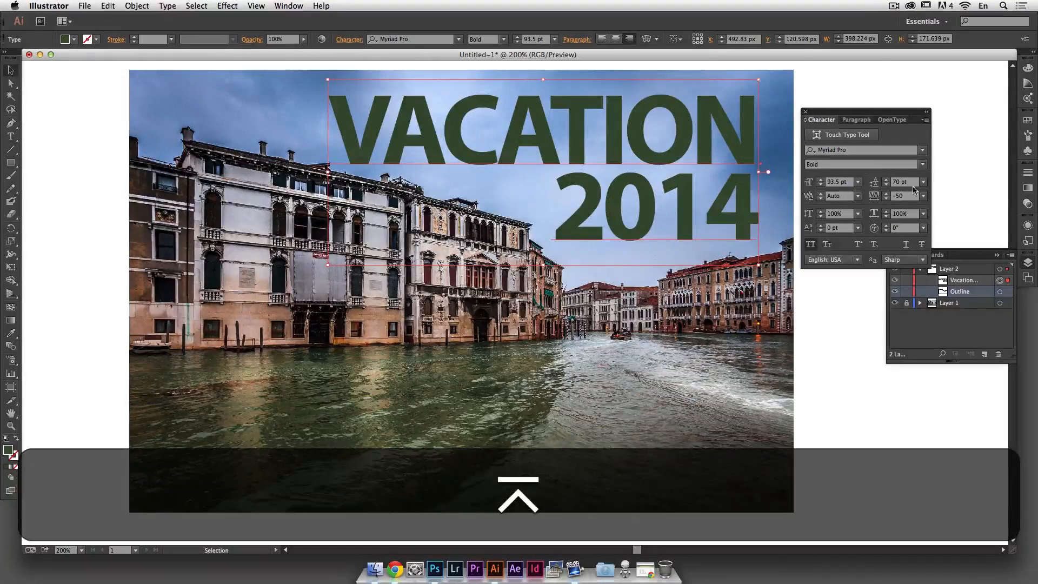
- Shift the title slightly right and scale it proportionally to about 109.46 pt so it overlaps the rooftops
{"action": "left_click_drag", "start_coordinate": [686, 183], "coordinate": [698, 182]}
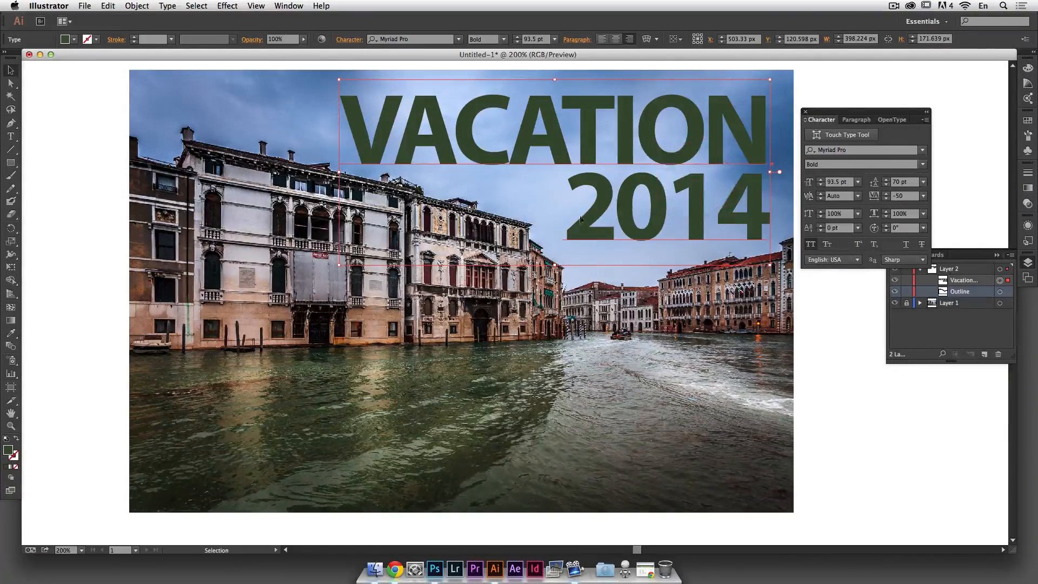
{"action": "left_click_drag", "start_coordinate": [339, 265], "coordinate": [243, 297]}
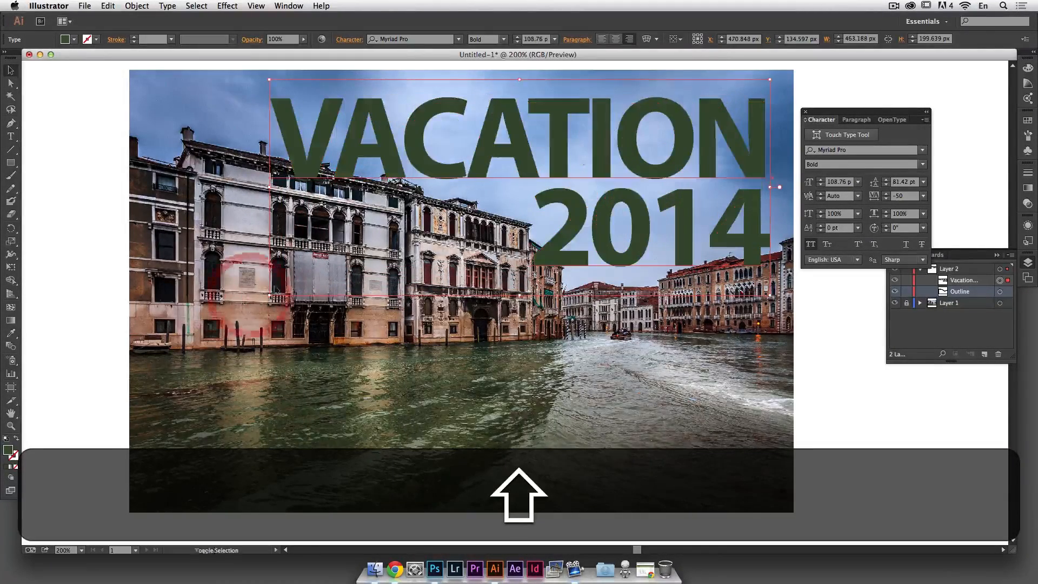
{"action": "left_click_drag", "start_coordinate": [770, 79], "coordinate": [774, 78]}
- Move Outline above the title text in Layer 2 and select both objects
{"action": "left_click", "coordinate": [971, 295]}
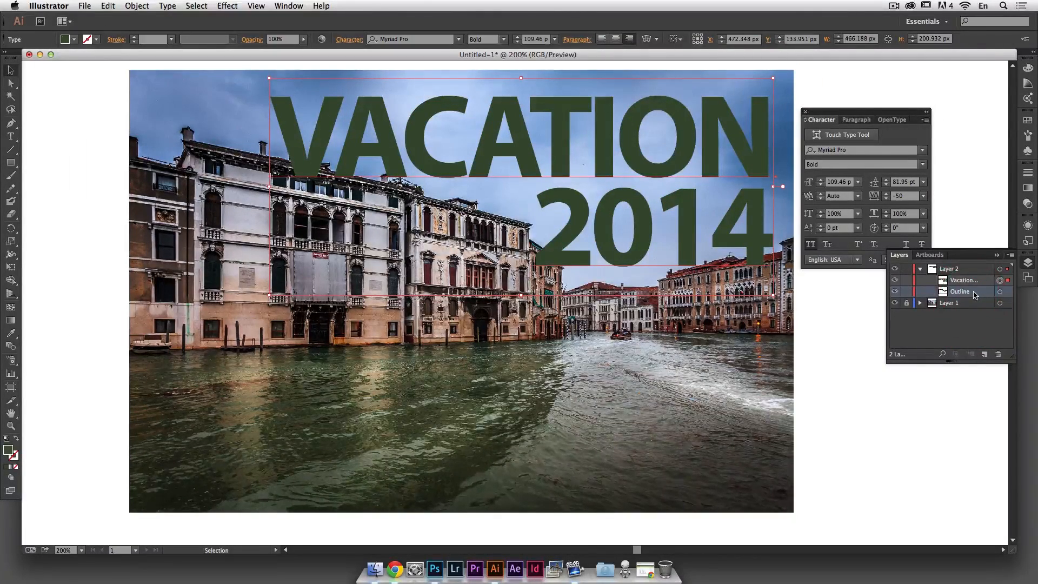
{"action": "left_click_drag", "start_coordinate": [973, 295], "coordinate": [976, 273]}
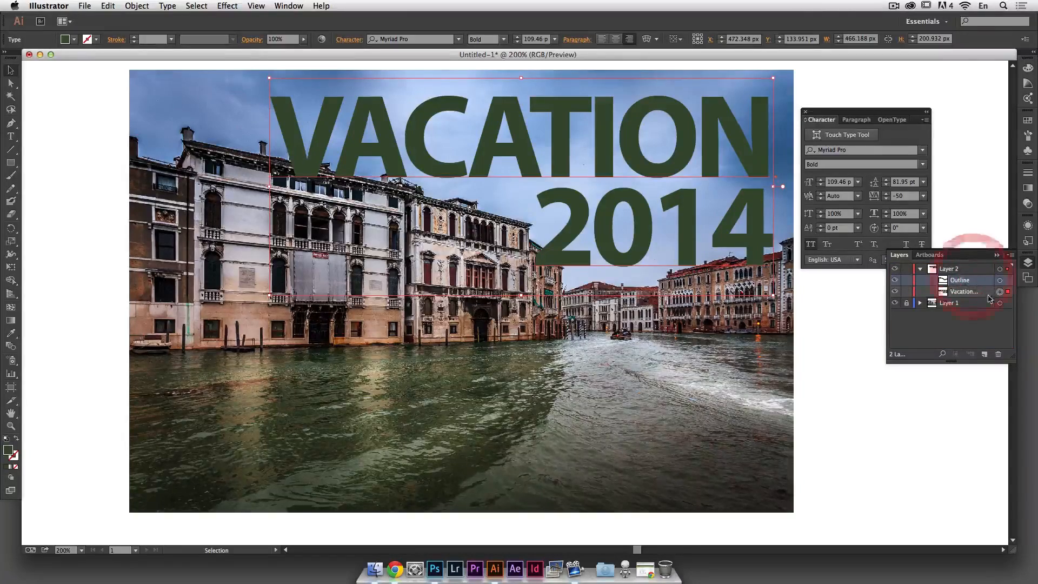
{"action": "left_click", "coordinate": [937, 319]}
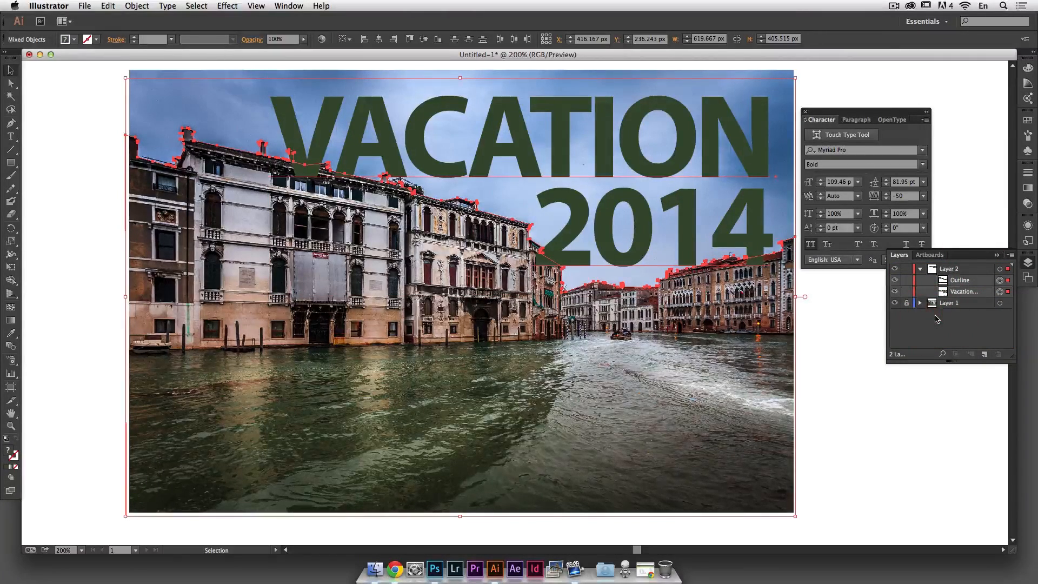
- Make an opacity mask for the title text only and turn off its Clip option
{"action": "left_click", "coordinate": [1000, 292]}
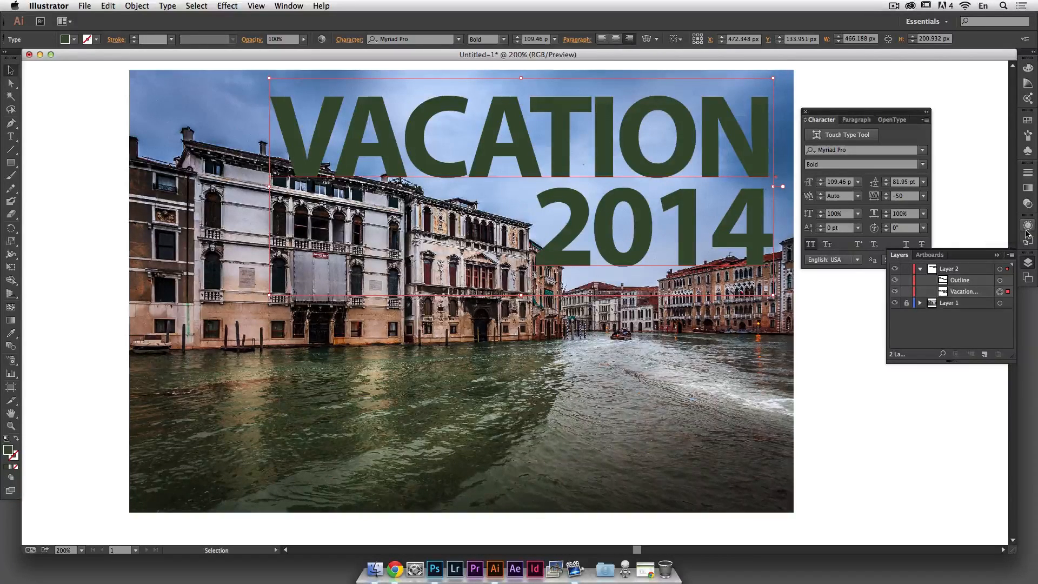
{"action": "left_click", "coordinate": [1027, 204]}
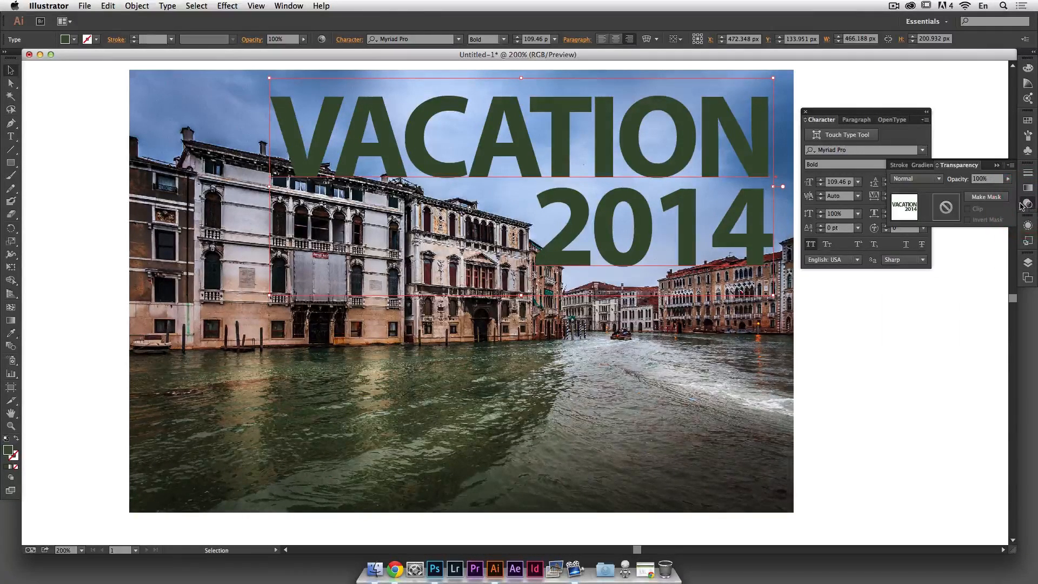
{"action": "left_click", "coordinate": [993, 201]}
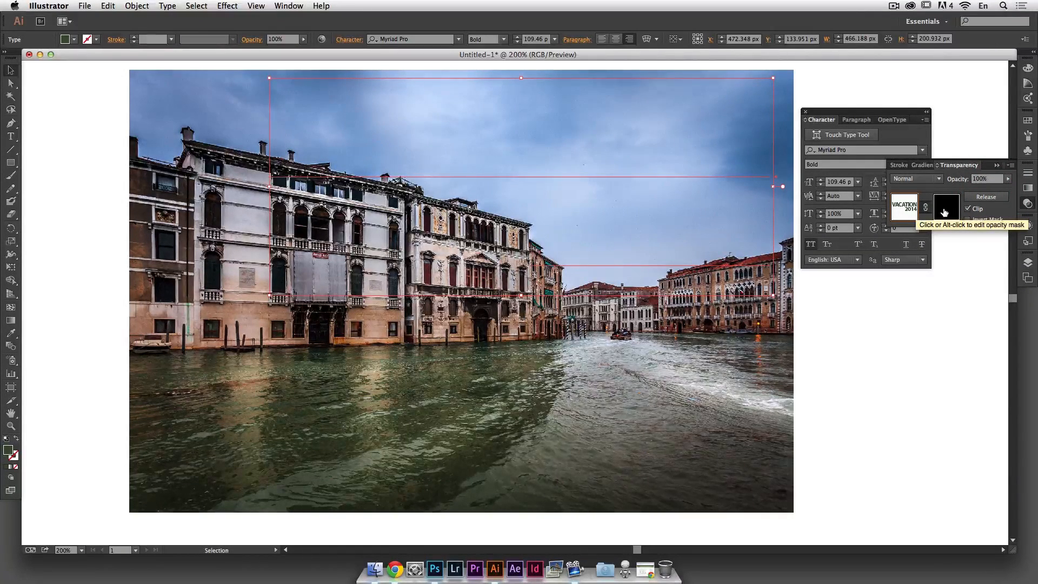
{"action": "left_click", "coordinate": [967, 209]}
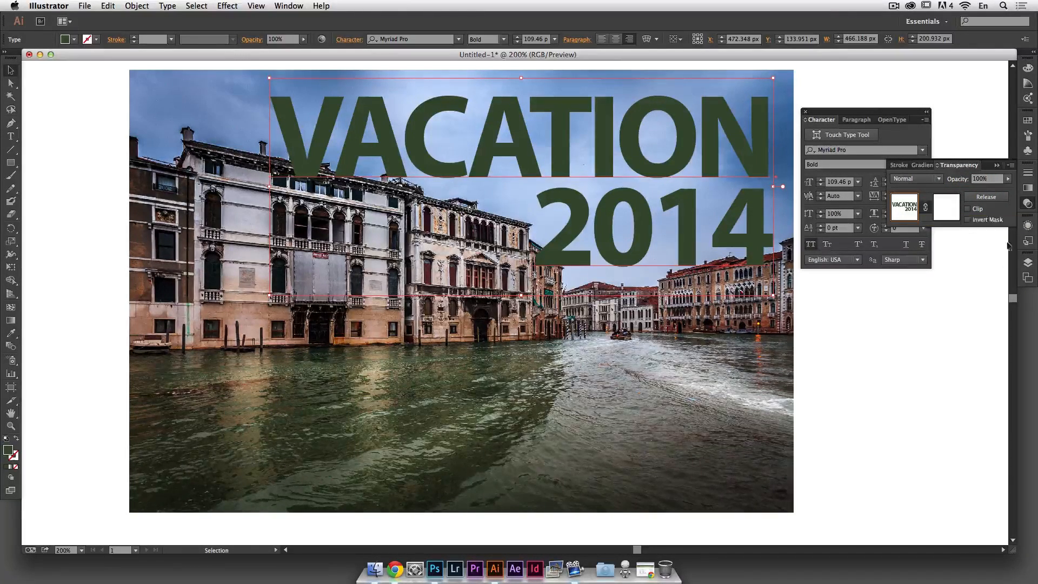
- Select the Outline path in Layer 2 and copy it
{"action": "left_click", "coordinate": [1028, 263]}
{"action": "left_click", "coordinate": [1000, 280]}
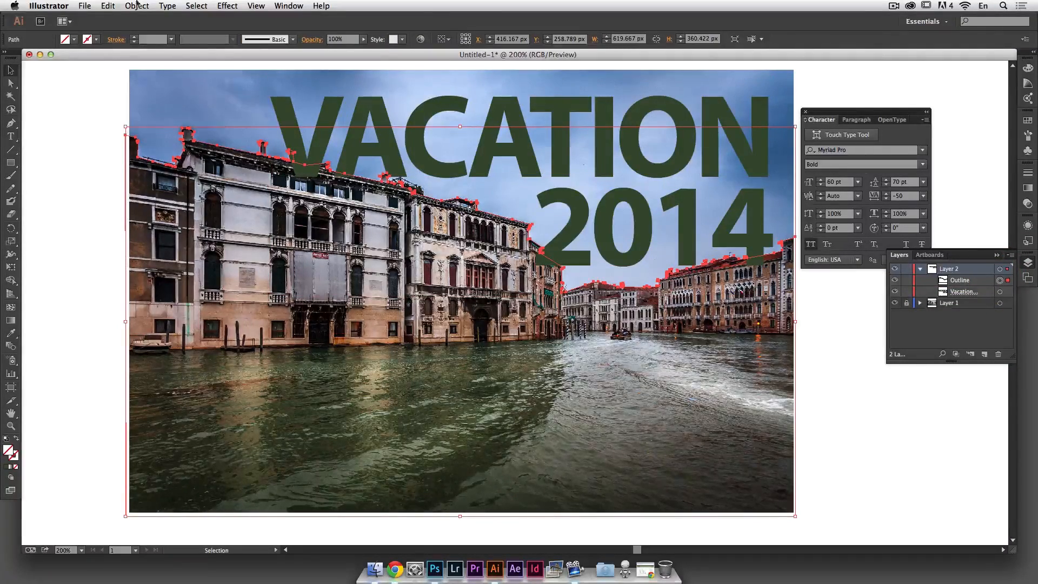
{"action": "left_click", "coordinate": [108, 5]}
{"action": "left_click", "coordinate": [136, 58]}
- Open the title's opacity mask for editing and paste the copied Outline path in place
{"action": "left_click", "coordinate": [1000, 291]}
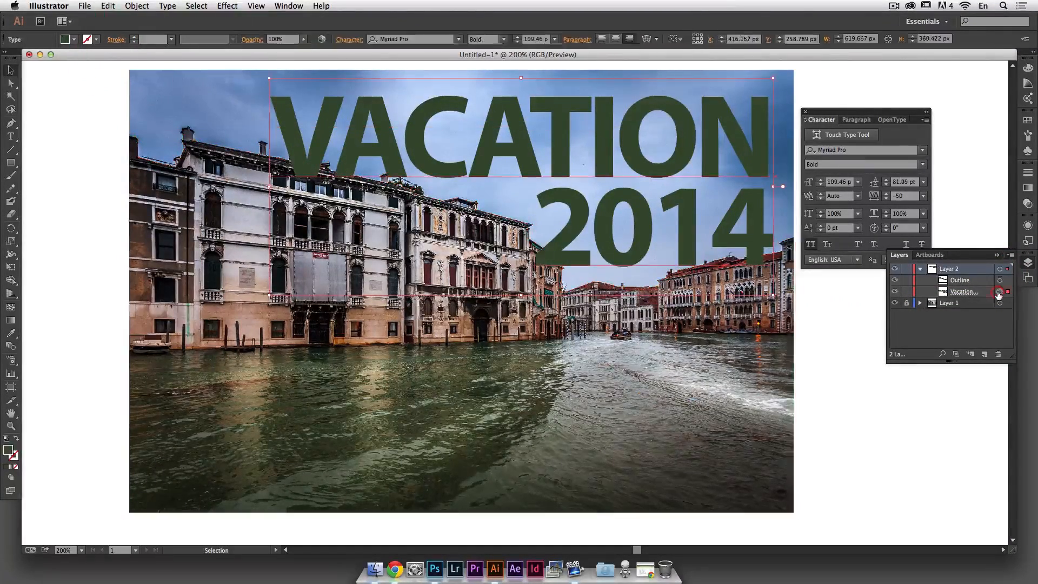
{"action": "left_click", "coordinate": [1027, 205]}
{"action": "left_click", "coordinate": [947, 208]}
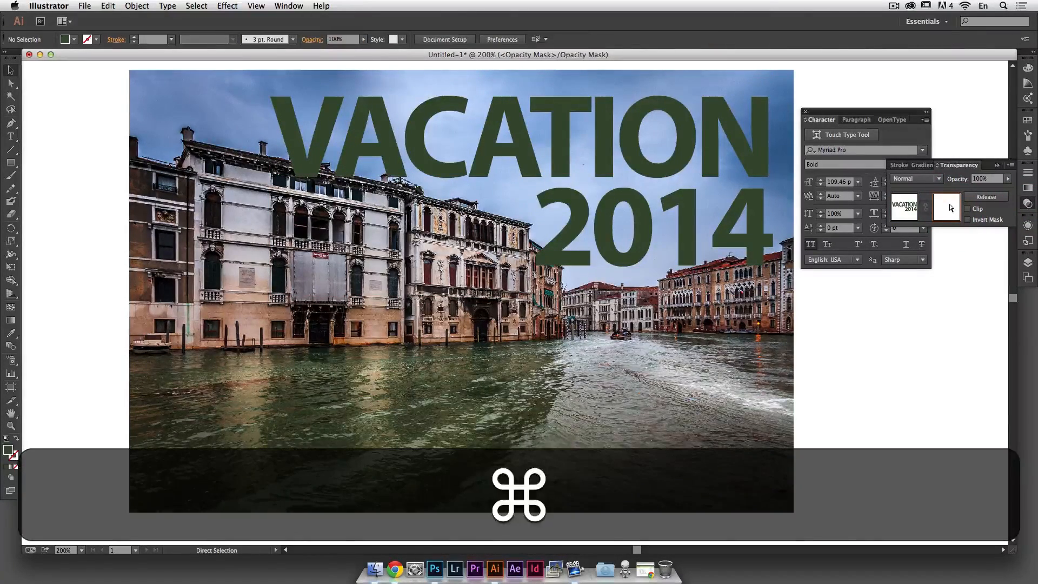
{"action": "key", "text": "super+v"}
{"action": "key", "text": "super+z"}
{"action": "left_click", "coordinate": [107, 5]}
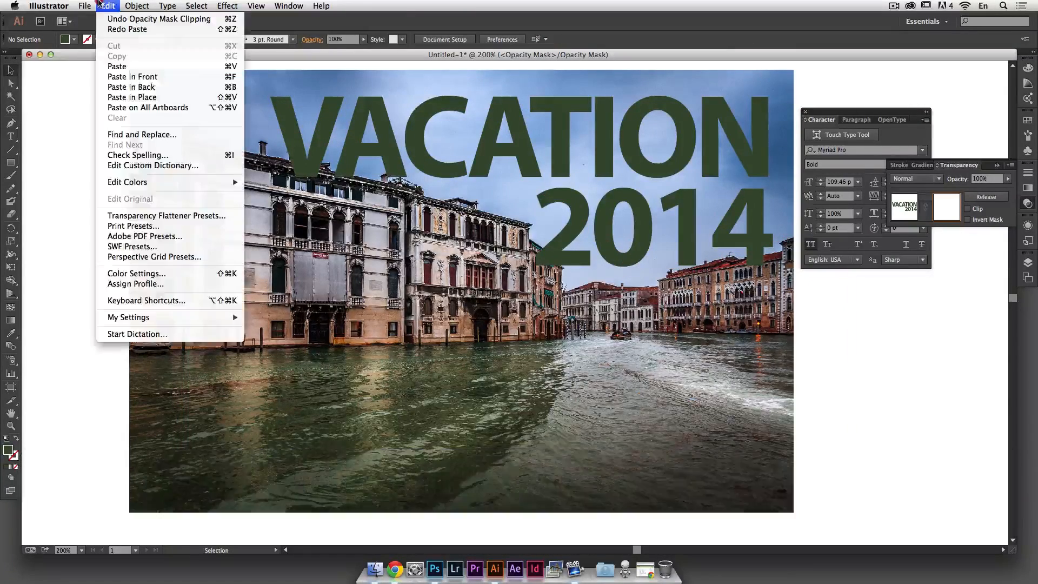
{"action": "left_click", "coordinate": [144, 98]}
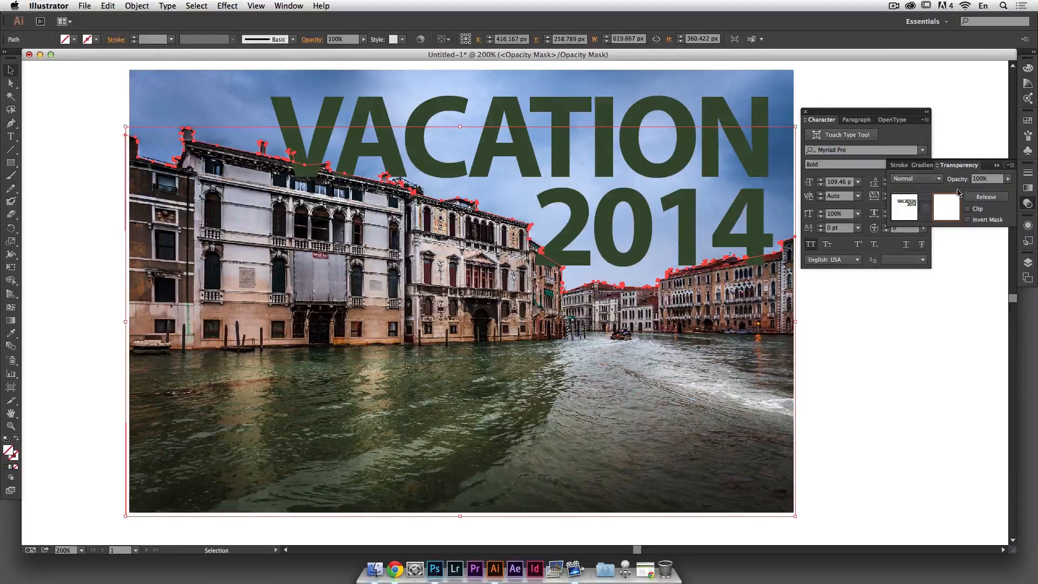
- Fill the pasted skyline path in the opacity mask with white
{"action": "double_click", "coordinate": [11, 450]}
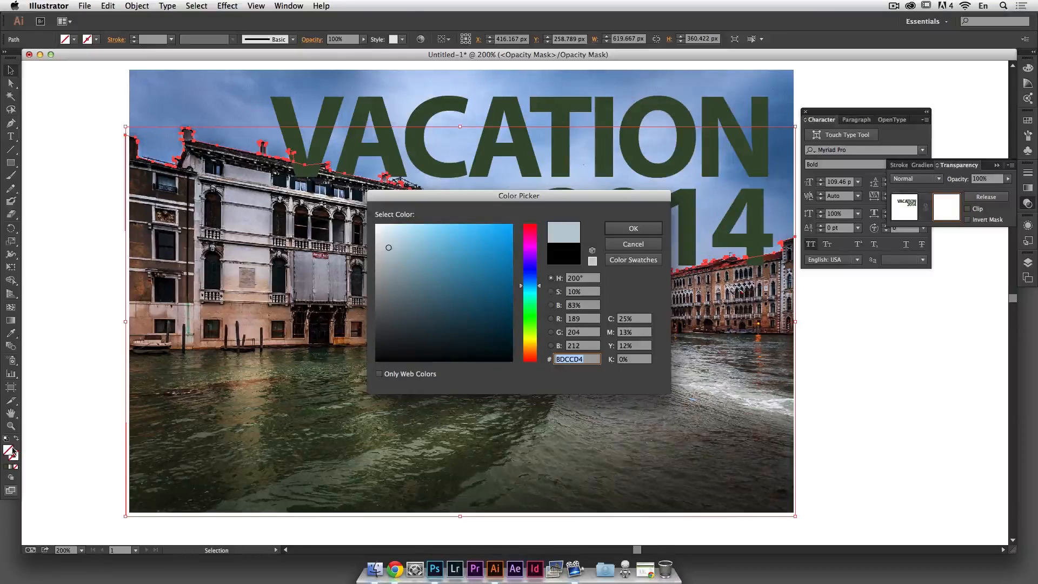
{"action": "left_click_drag", "start_coordinate": [484, 343], "coordinate": [526, 370]}
{"action": "left_click", "coordinate": [646, 229]}
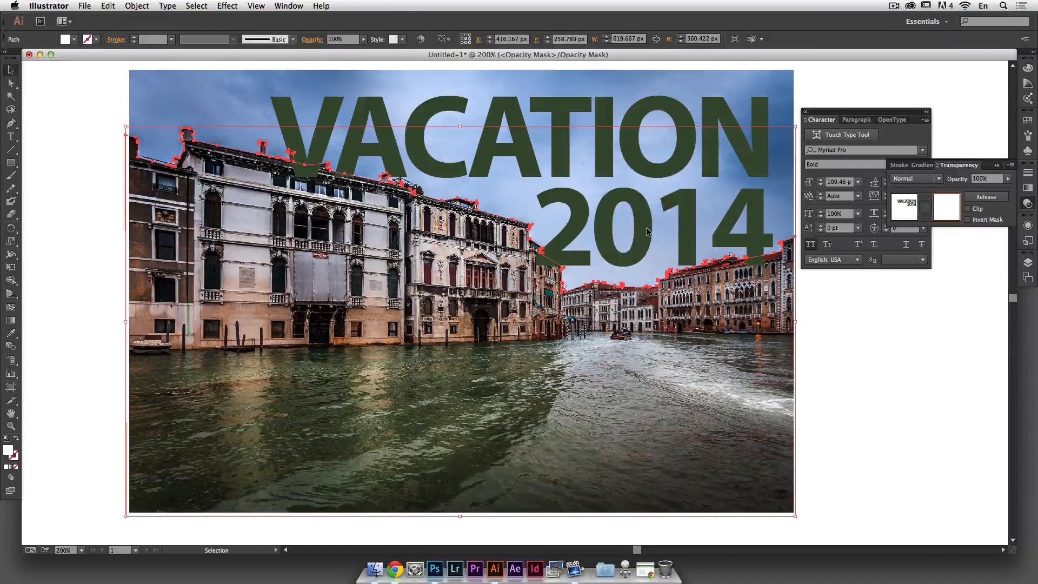
- Change the fill of the pasted skyline path in the opacity mask to black, #000102
{"action": "double_click", "coordinate": [7, 452]}
{"action": "left_click_drag", "start_coordinate": [444, 292], "coordinate": [522, 358]}
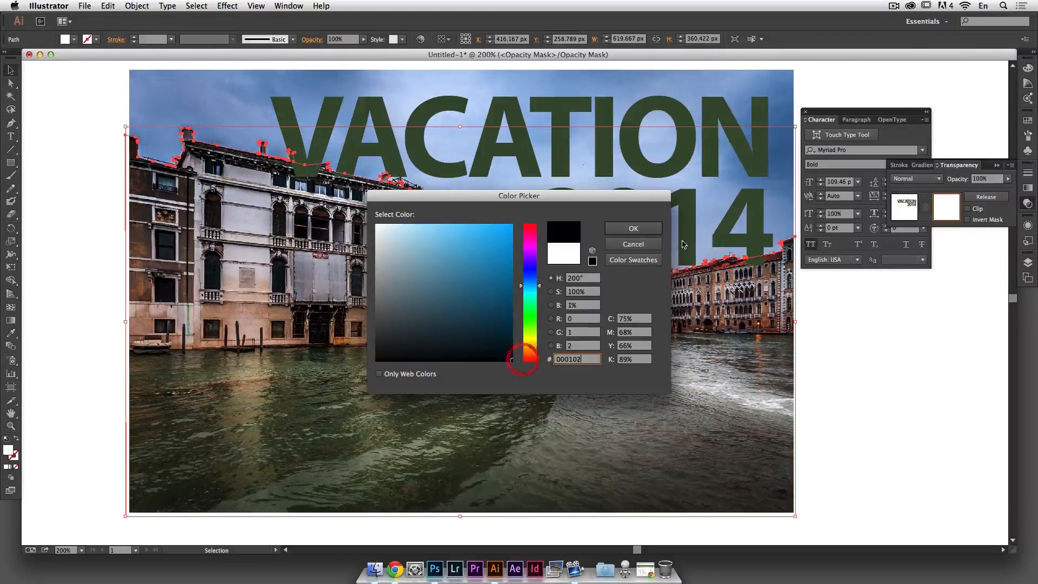
{"action": "left_click", "coordinate": [633, 228]}
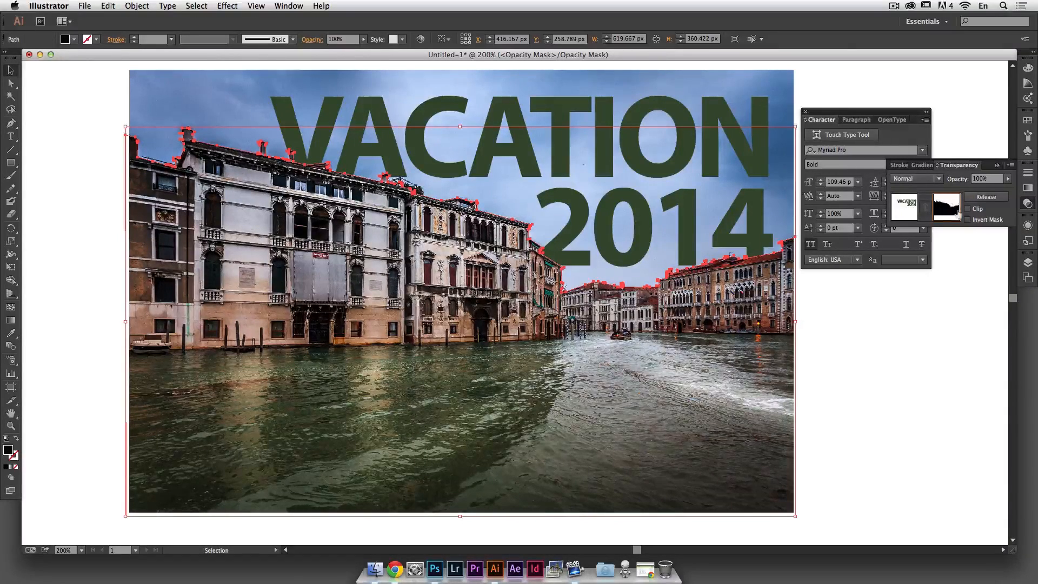
- Deselect the mask path, return to editing the title artwork and unlink the opacity mask from it
{"action": "left_click", "coordinate": [1026, 203]}
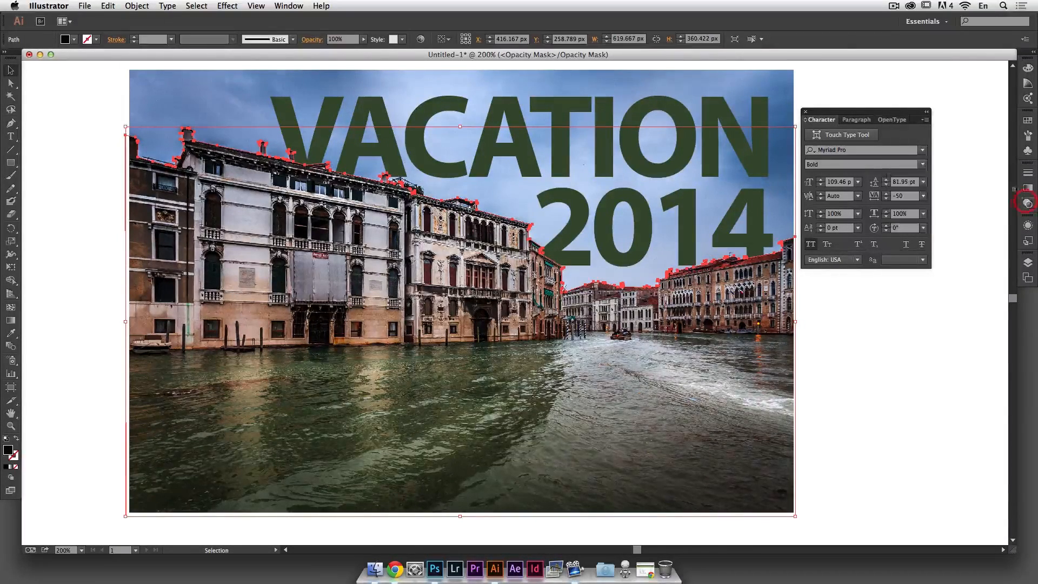
{"action": "left_click", "coordinate": [967, 149]}
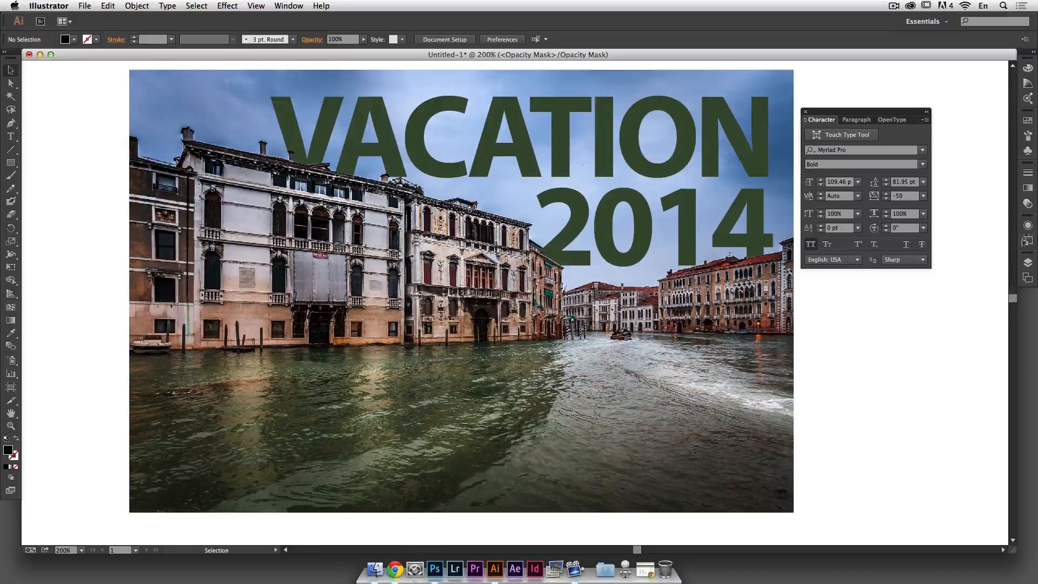
{"action": "left_click", "coordinate": [1027, 206]}
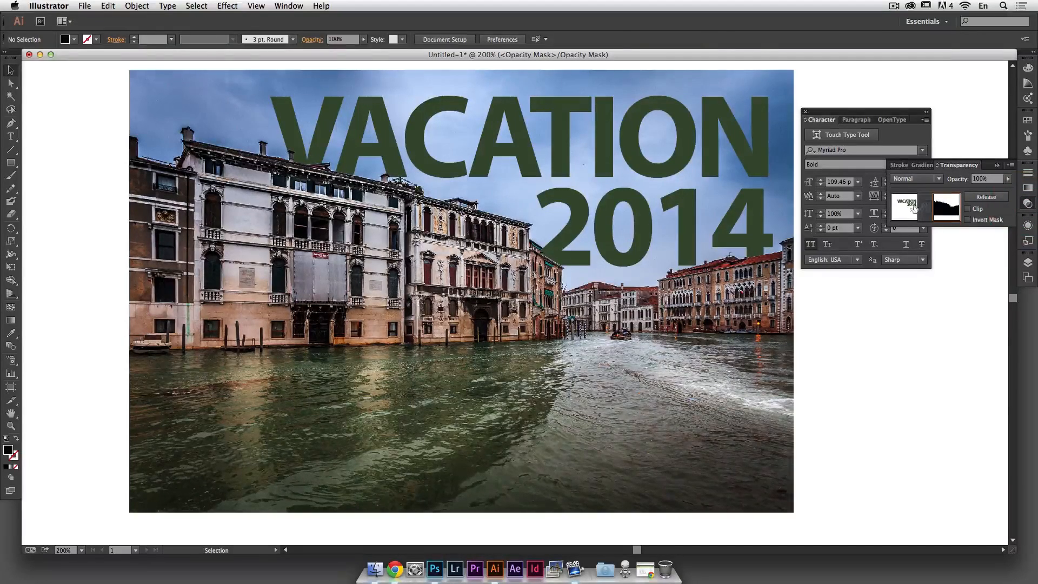
{"action": "left_click", "coordinate": [914, 207]}
{"action": "left_click", "coordinate": [925, 212]}
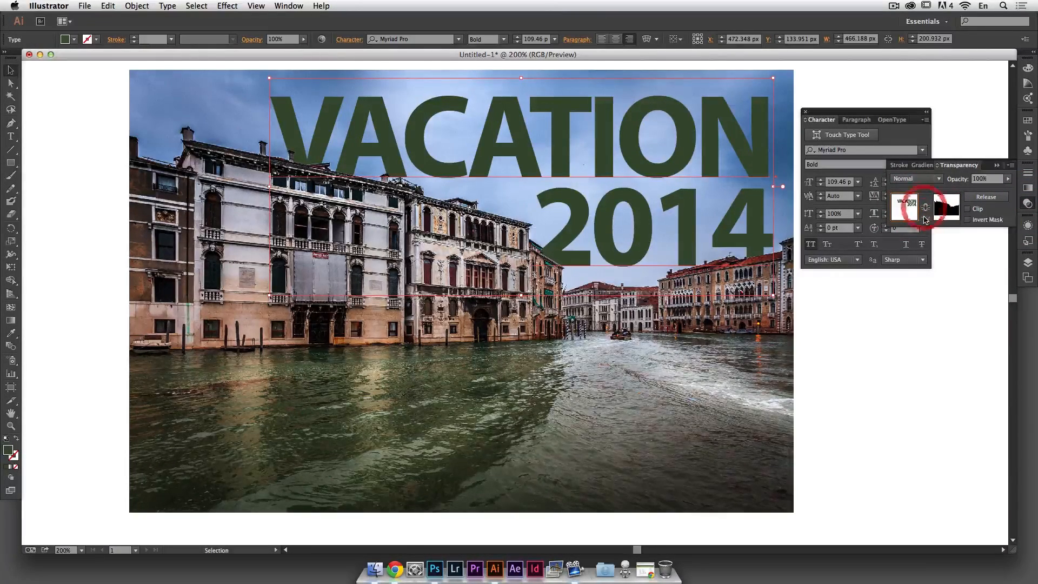
- Move the title slightly up and left over the sky to about X 470, Y 130
{"action": "left_click", "coordinate": [894, 343]}
{"action": "mouse_move", "coordinate": [726, 142]}
{"action": "left_mouse_down"}
{"action": "mouse_move", "coordinate": [694, 173]}
{"action": "mouse_move", "coordinate": [720, 158]}
{"action": "mouse_move", "coordinate": [703, 155]}
{"action": "mouse_move", "coordinate": [720, 154]}
{"action": "left_mouse_up"}
{"action": "left_click_drag", "start_coordinate": [701, 238], "coordinate": [696, 237]}
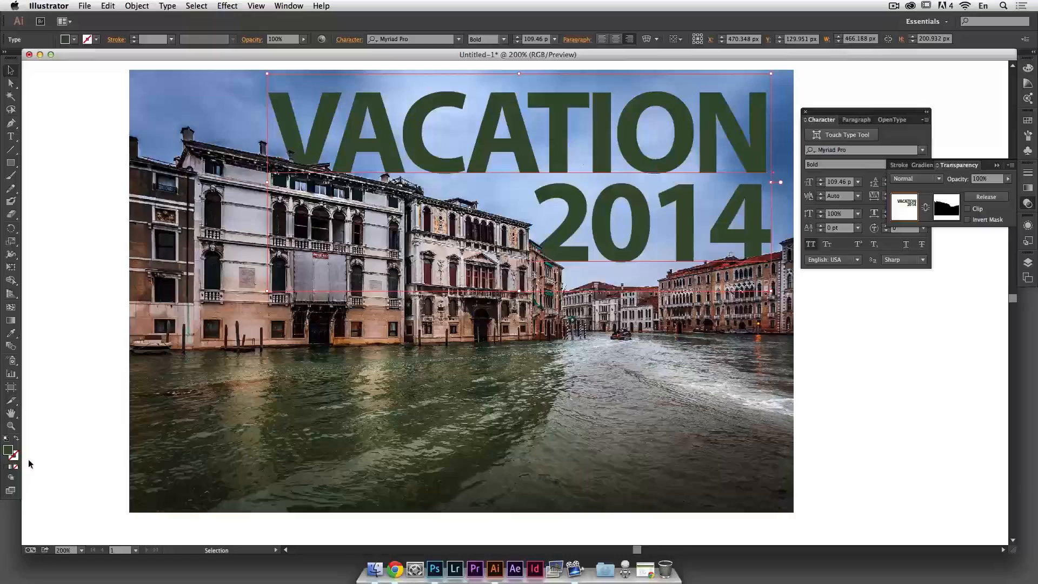
- Give the VACATION 2014 title a white fill with no stroke
{"action": "left_click", "coordinate": [7, 440]}
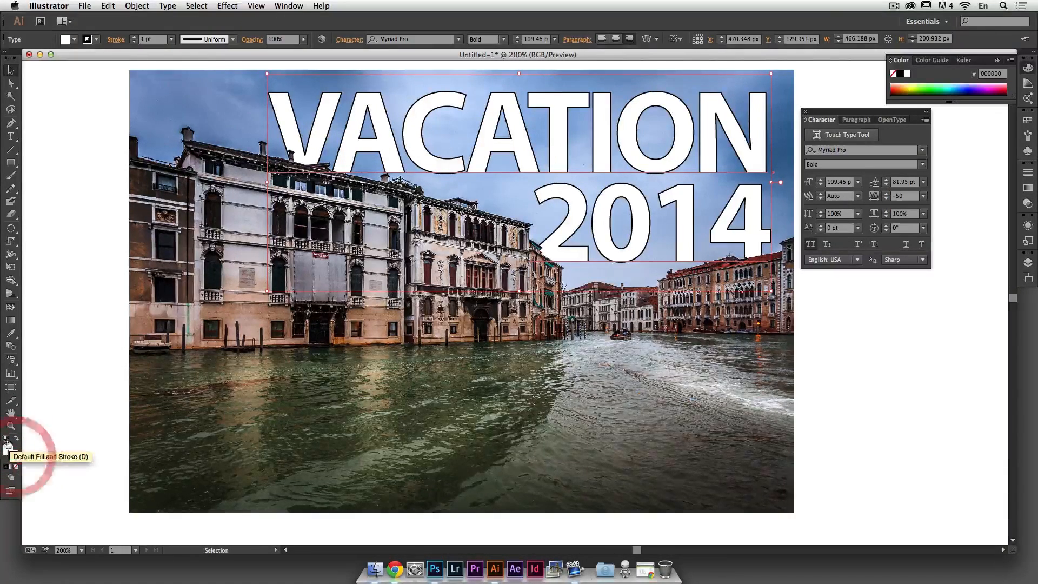
{"action": "left_click", "coordinate": [15, 467]}
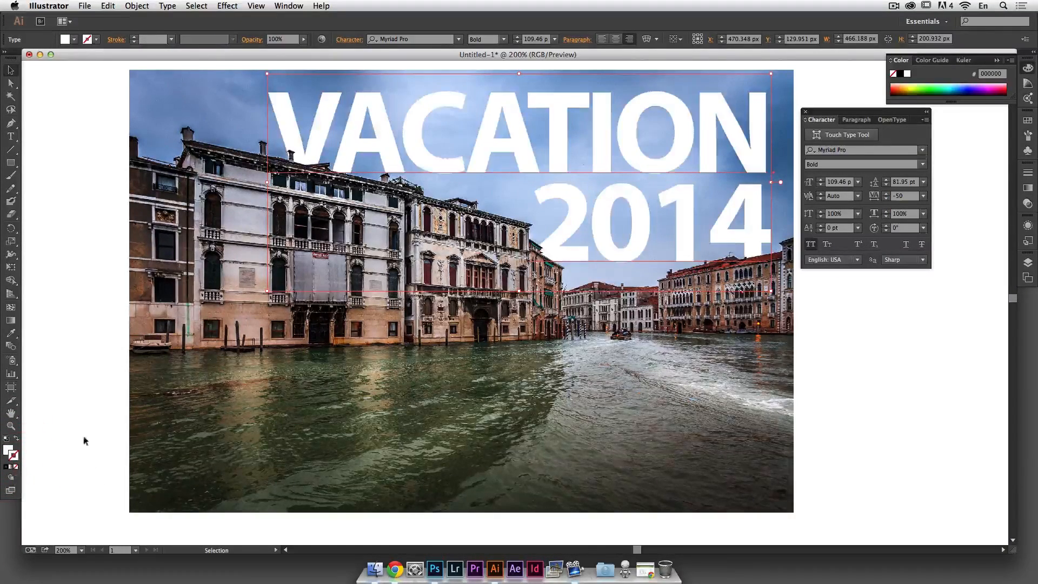
{"action": "left_click", "coordinate": [877, 393]}
- Scale the title down slightly to about 106 pt and reposition it in the upper right of the photo
{"action": "left_click", "coordinate": [607, 173]}
{"action": "left_click_drag", "start_coordinate": [772, 74], "coordinate": [764, 77]}
{"action": "left_click_drag", "start_coordinate": [676, 134], "coordinate": [683, 135]}
{"action": "left_click", "coordinate": [858, 326]}
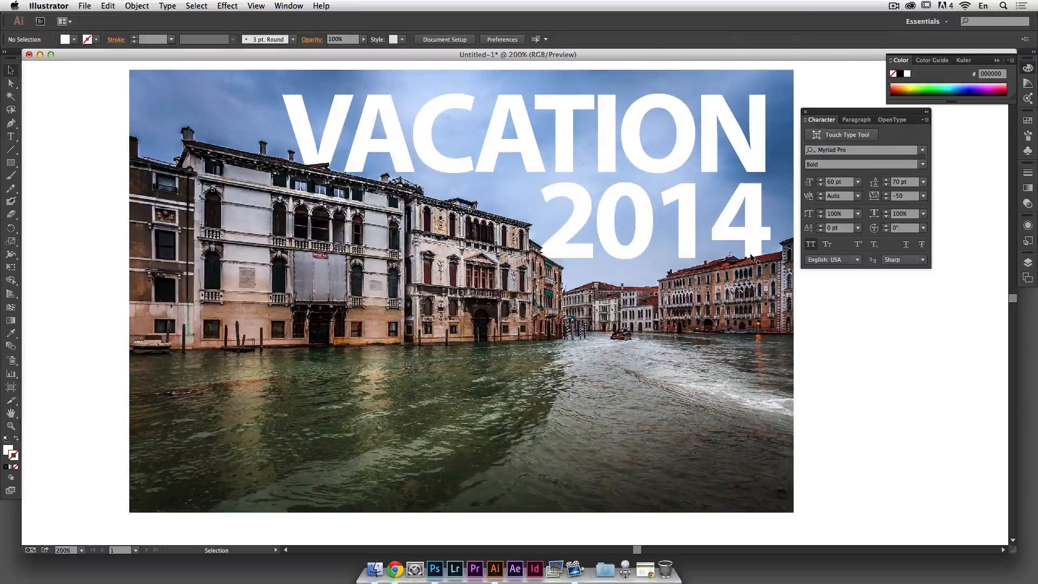
{"action": "left_click", "coordinate": [725, 234]}
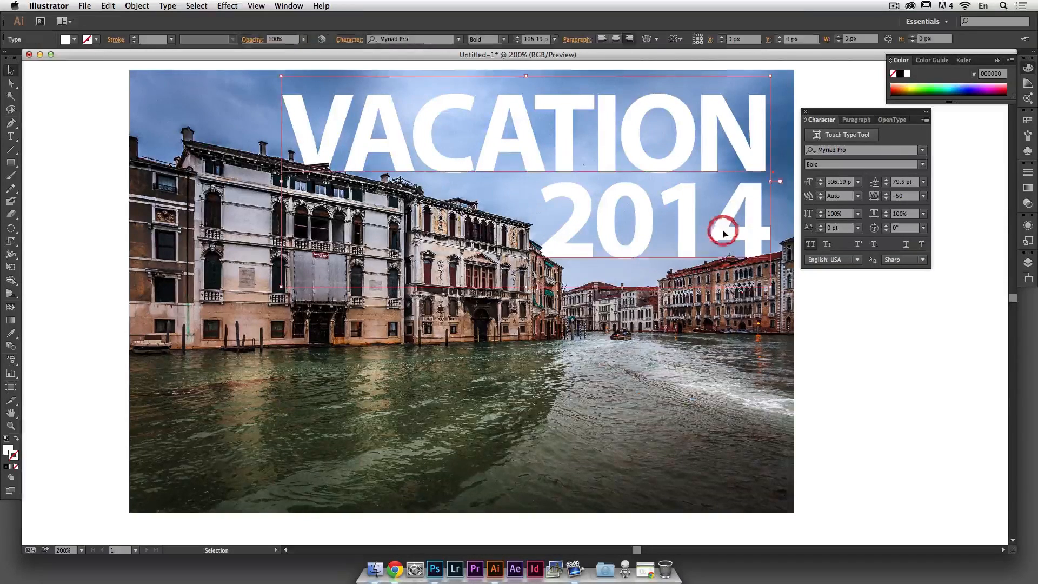
{"action": "left_click", "coordinate": [877, 385]}
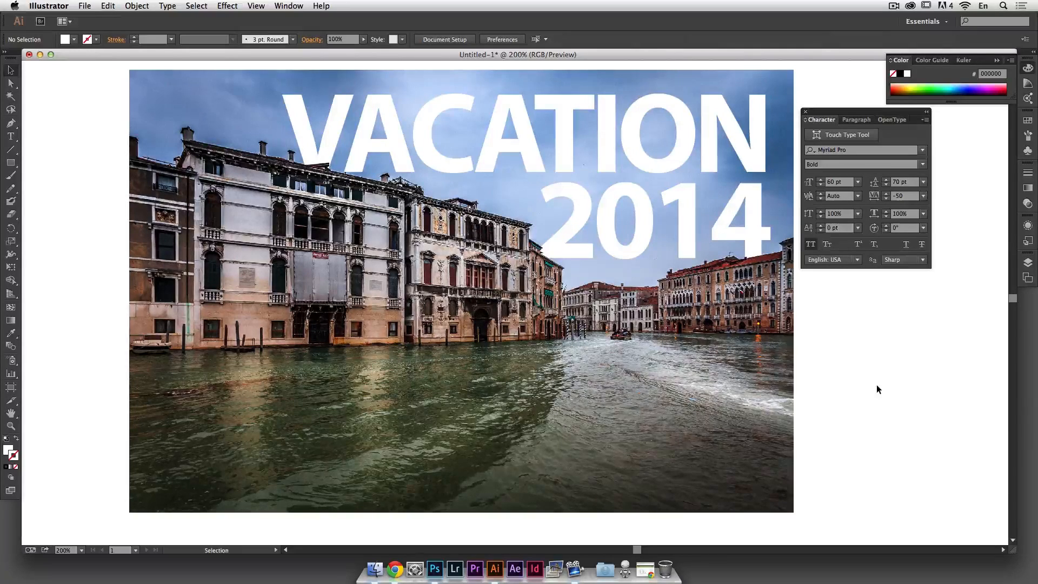
- Save the document as 2 Venise.ai in Episode-002-Source-Files, in Illustrator CC format with the default options
{"action": "left_click", "coordinate": [49, 6]}
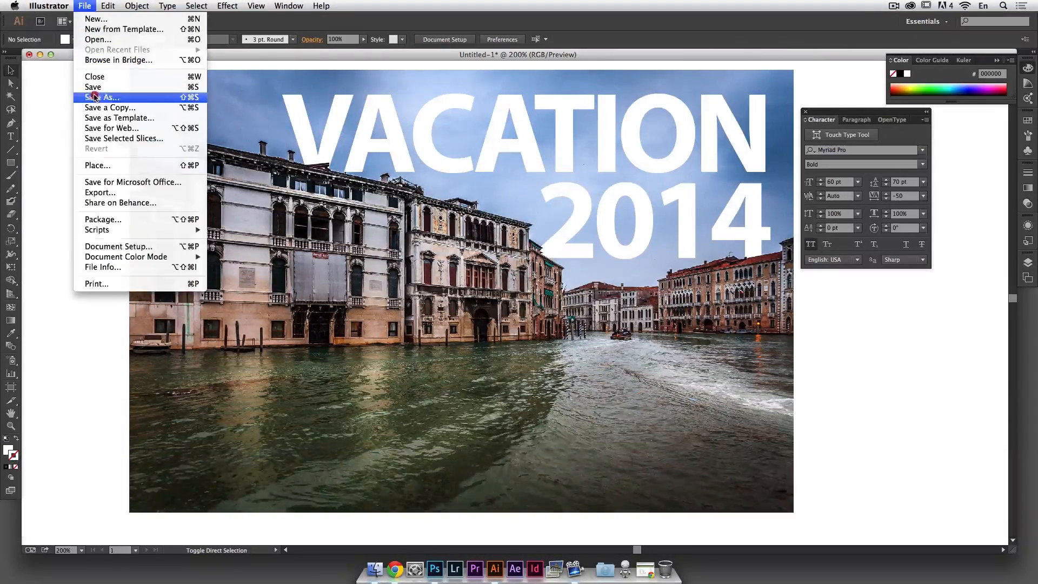
{"action": "left_click", "coordinate": [94, 97]}
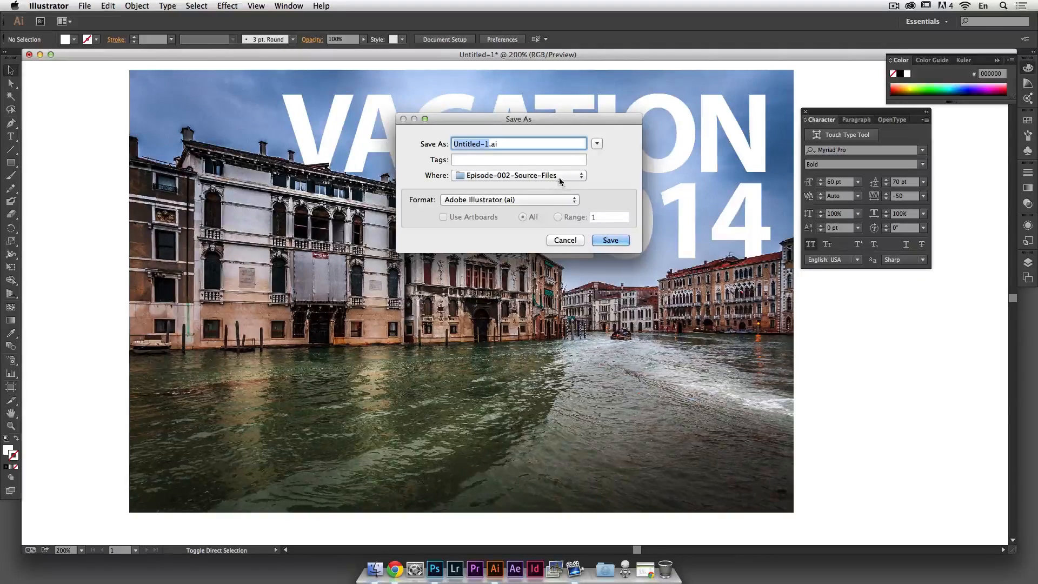
{"action": "type", "text": "V"}
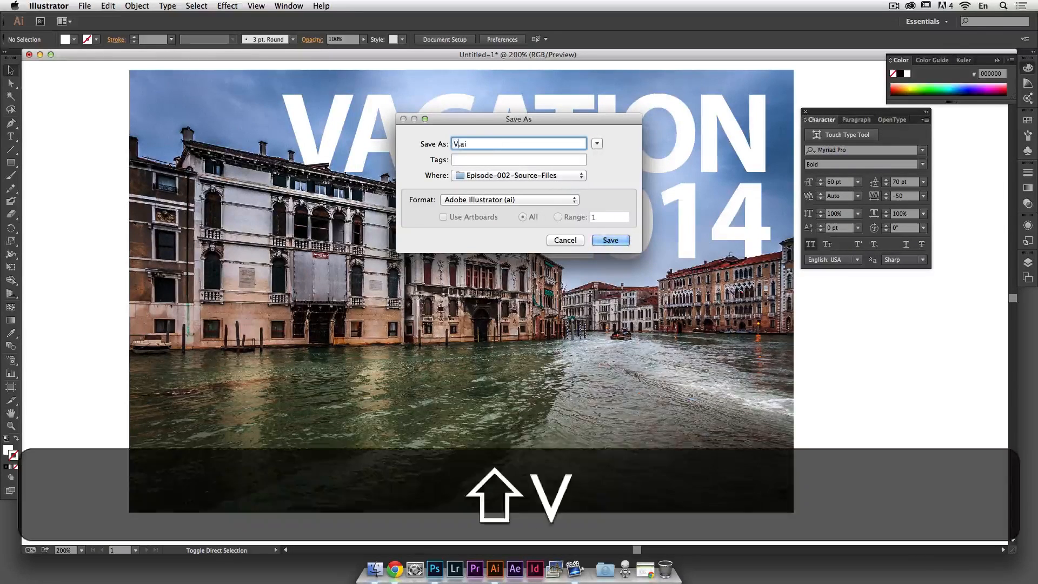
{"action": "type", "text": "e"}
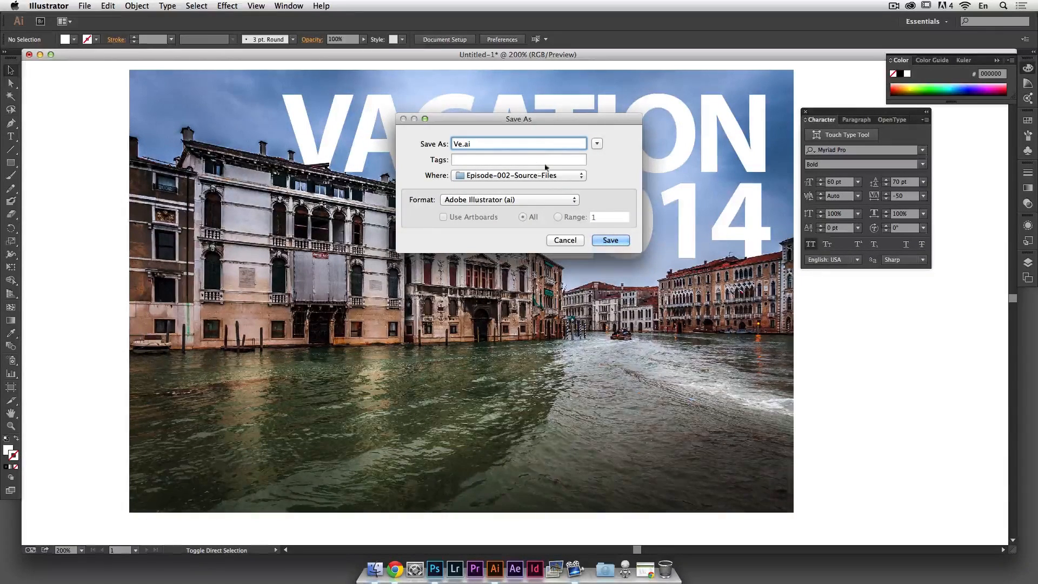
{"action": "left_click", "coordinate": [596, 144]}
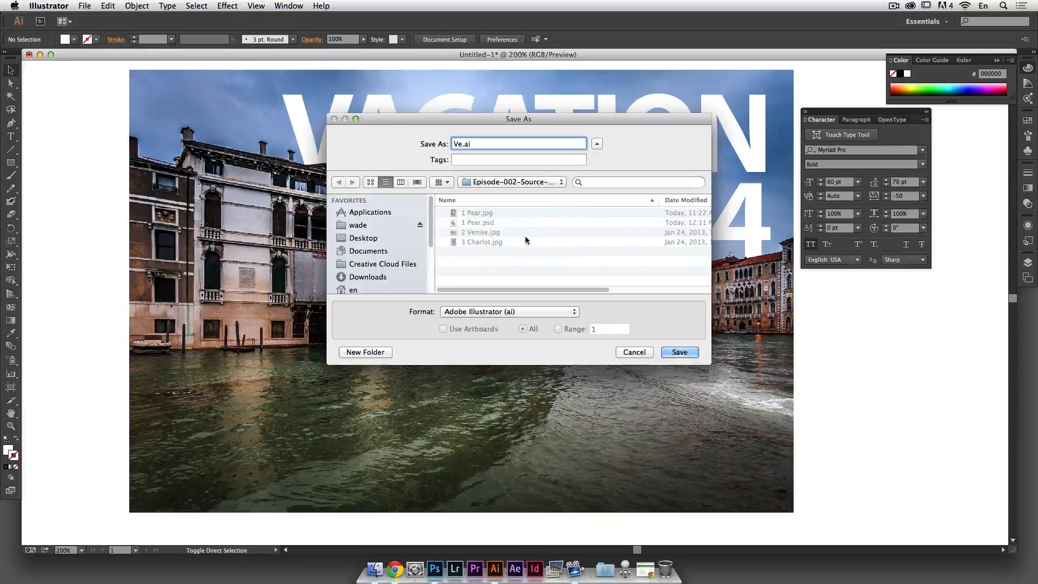
{"action": "left_click", "coordinate": [494, 233]}
{"action": "left_click", "coordinate": [483, 233]}
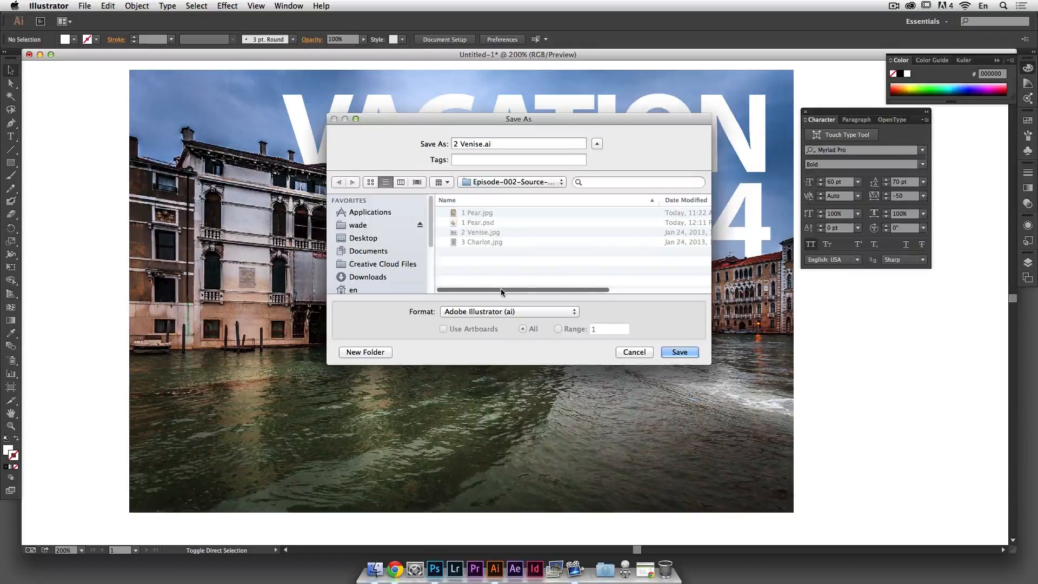
{"action": "left_click", "coordinate": [680, 352]}
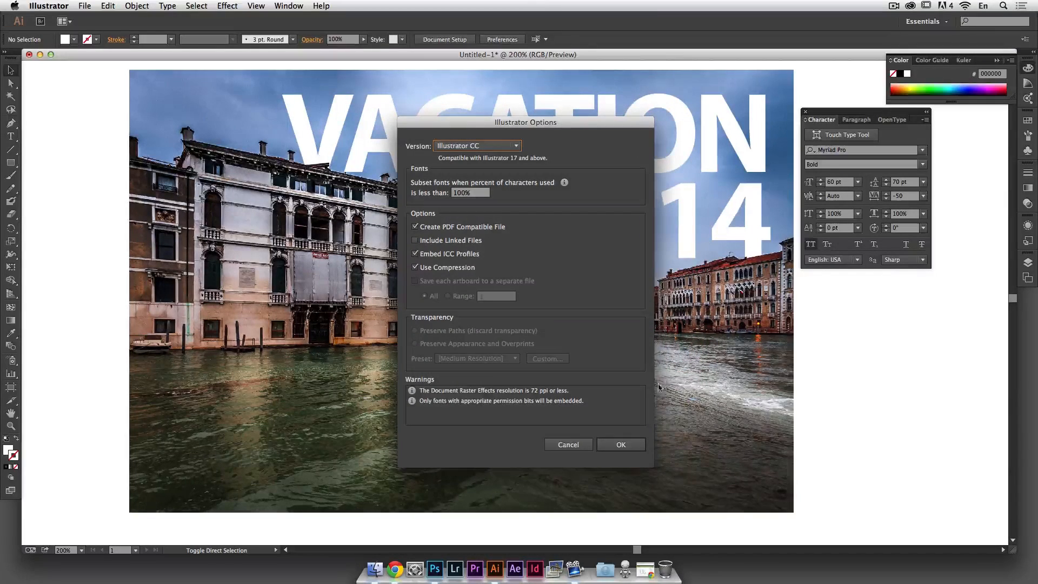
{"action": "left_click", "coordinate": [636, 443]}
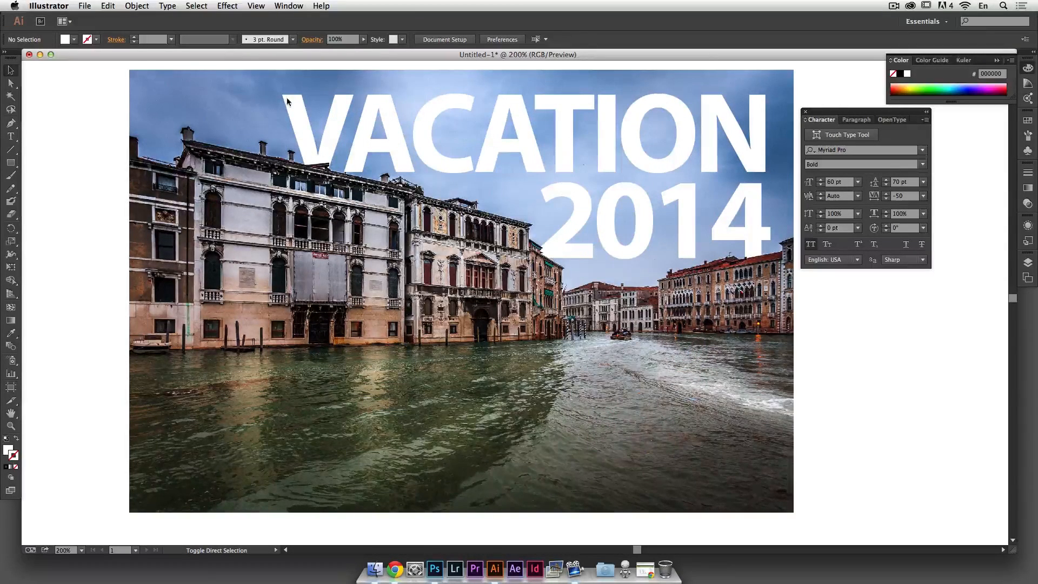
- Close the Venice document and open 3 Charlot.jpg from the Episode-002-Source-Files folder in Photoshop
{"action": "left_click", "coordinate": [29, 57]}
{"action": "left_click", "coordinate": [397, 187]}
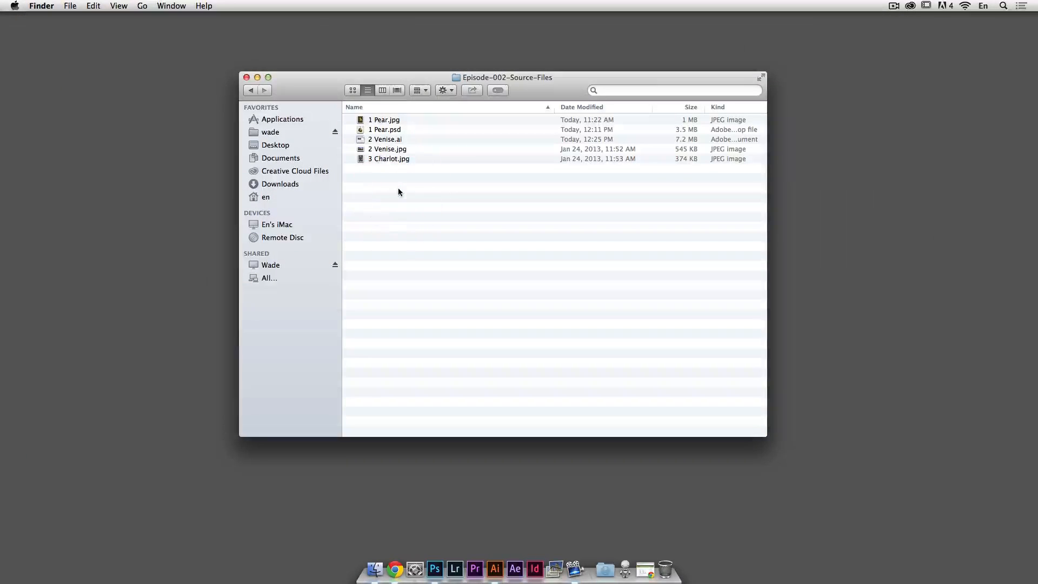
{"action": "left_click_drag", "start_coordinate": [394, 158], "coordinate": [433, 573]}
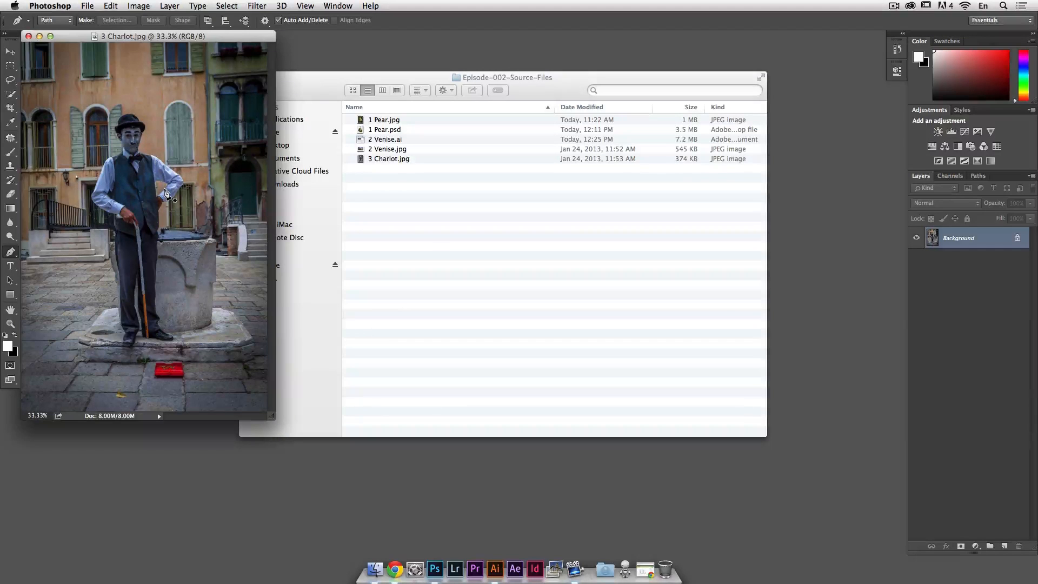
- Start a Pen tool path where the hat's crown meets the brim and curve it around the brim's right side to its lower edge
{"action": "key", "text": "super+plus"}
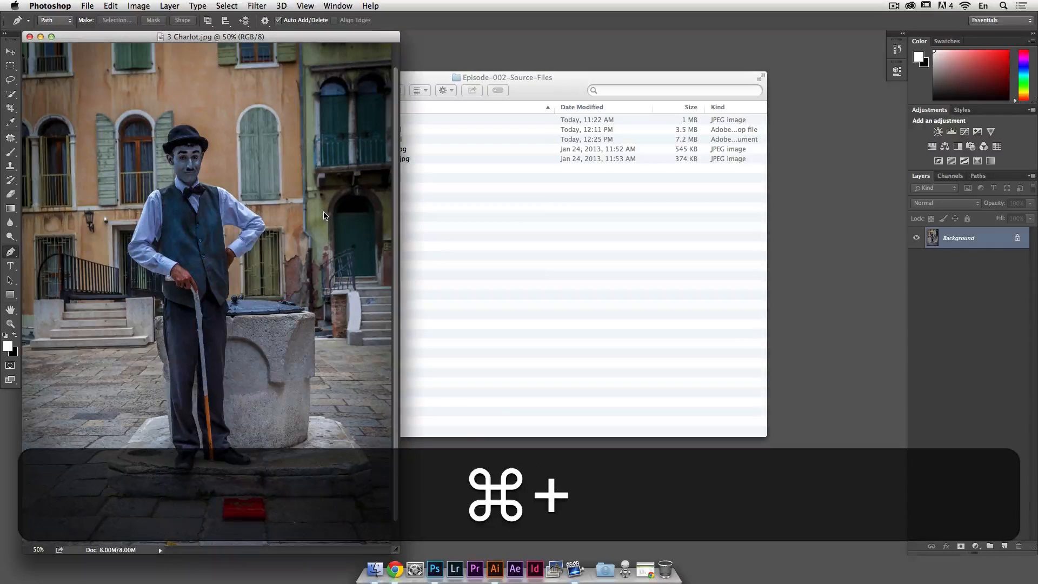
{"action": "key", "text": "super+plus"}
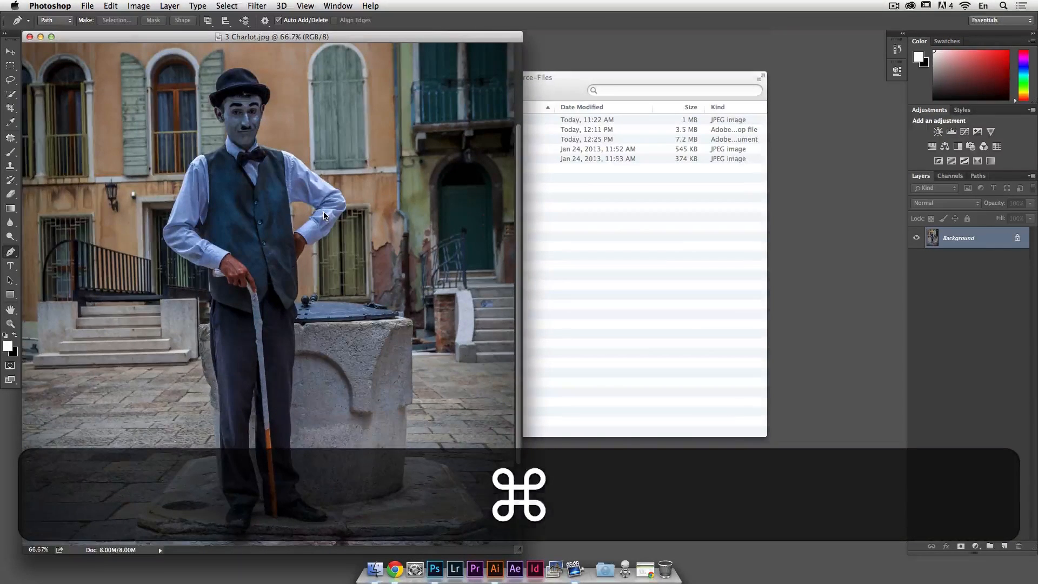
{"action": "key", "text": "super+plus"}
{"action": "key", "text": "super+plus"}
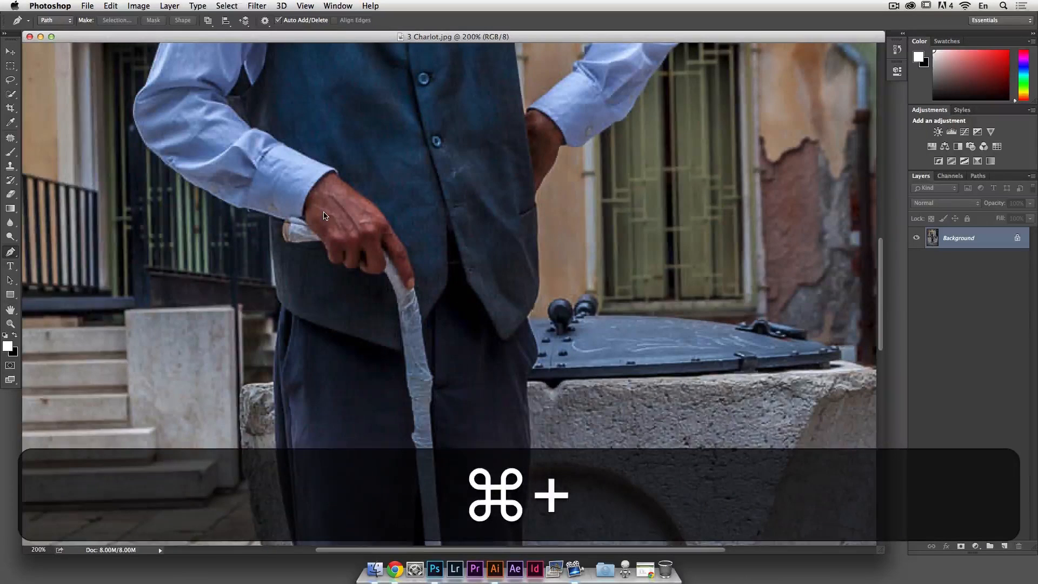
{"action": "left_click_drag", "start_coordinate": [390, 190], "coordinate": [420, 443]}
{"action": "left_click_drag", "start_coordinate": [416, 203], "coordinate": [421, 382]}
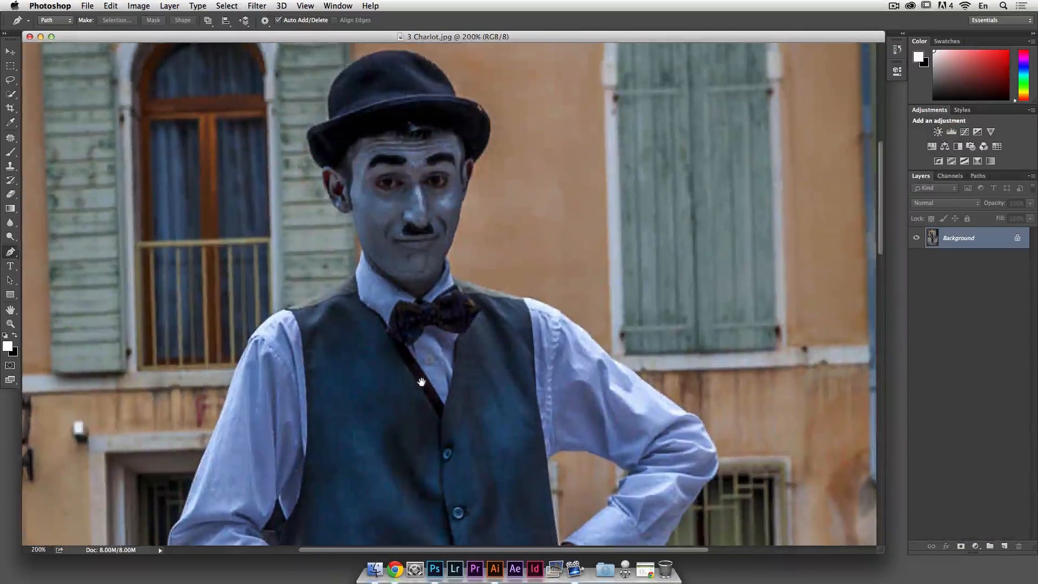
{"action": "key", "text": "super+plus"}
{"action": "left_click_drag", "start_coordinate": [417, 345], "coordinate": [528, 413]}
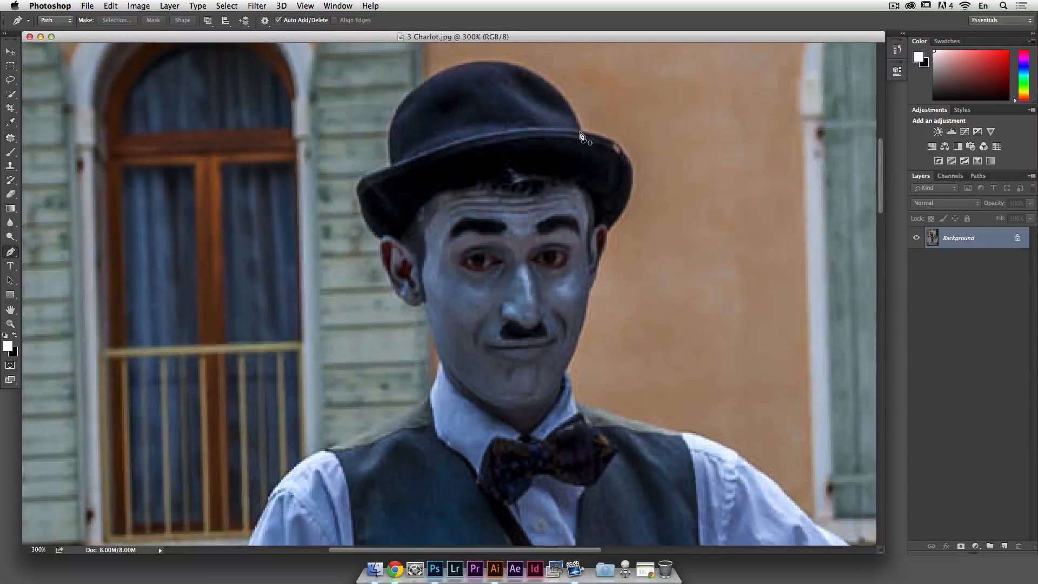
{"action": "left_click_drag", "start_coordinate": [579, 132], "coordinate": [609, 134]}
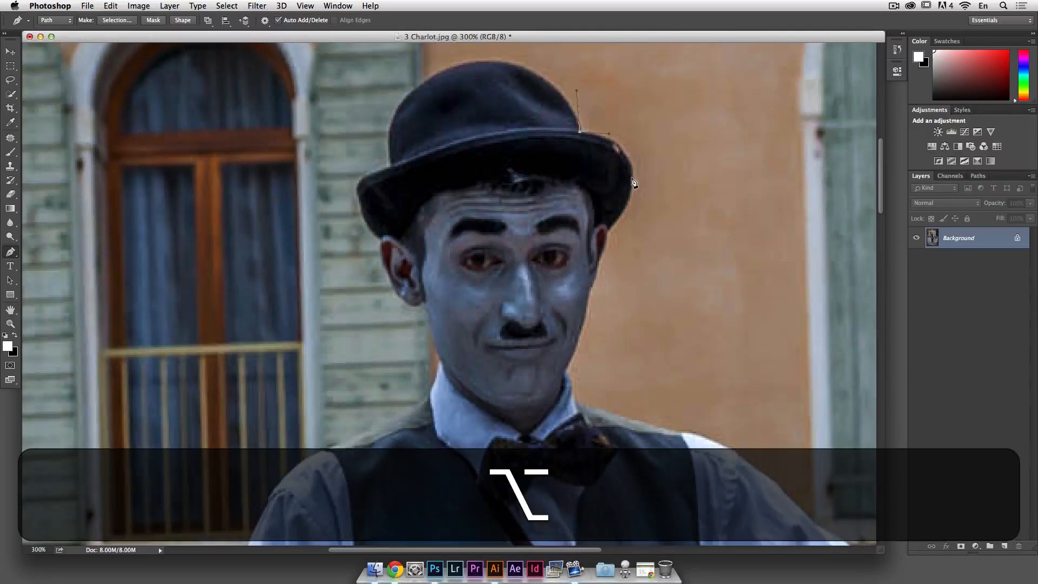
{"action": "left_click_drag", "start_coordinate": [633, 180], "coordinate": [631, 206]}
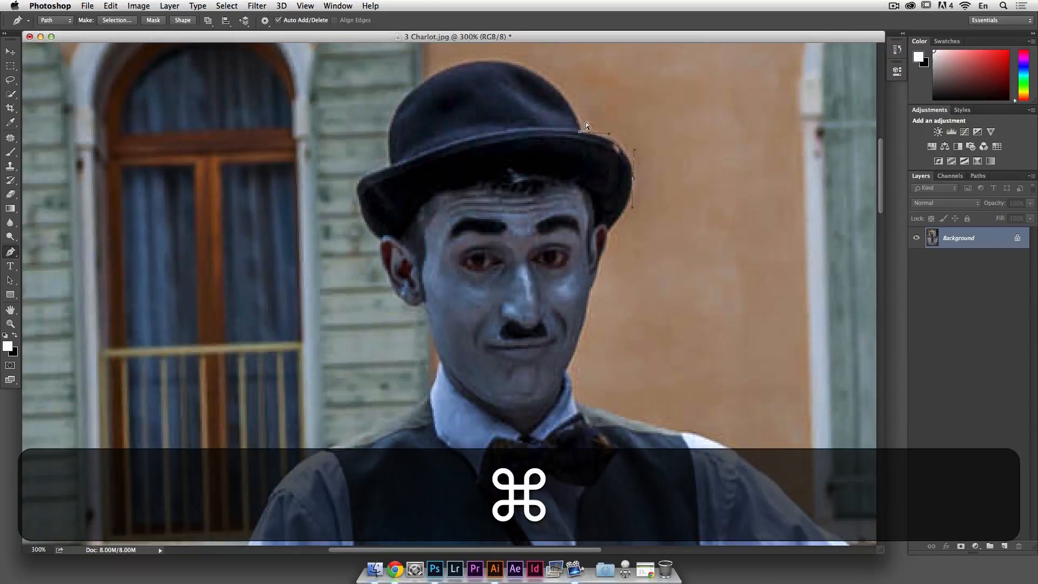
{"action": "left_click_drag", "start_coordinate": [615, 141], "coordinate": [615, 143]}
{"action": "left_click_drag", "start_coordinate": [608, 236], "coordinate": [599, 245]}
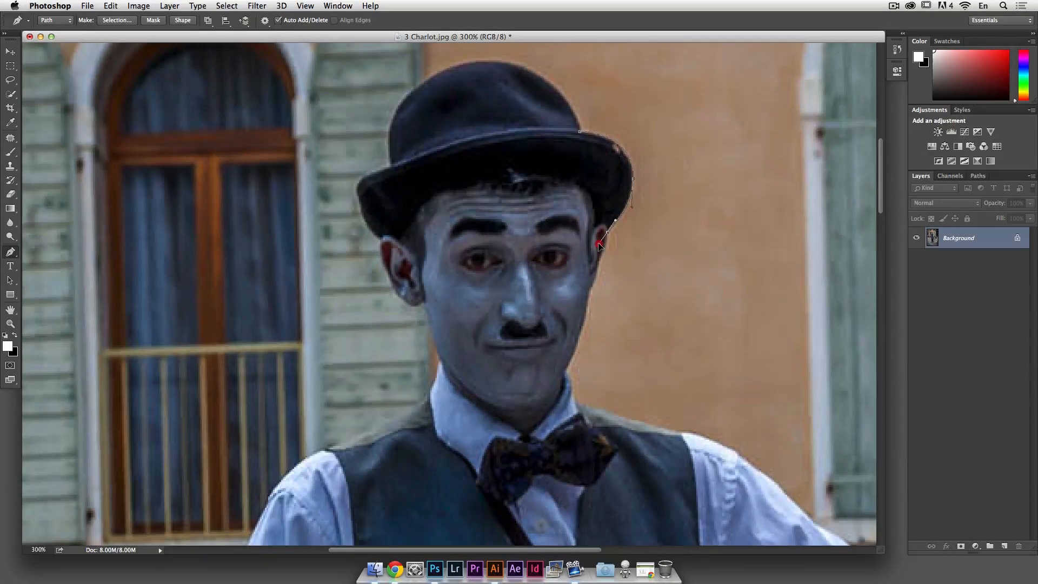
- Adjust the curve handle below the brim and continue the path around the ear on the right side of the face
{"action": "key", "text": "alt"}
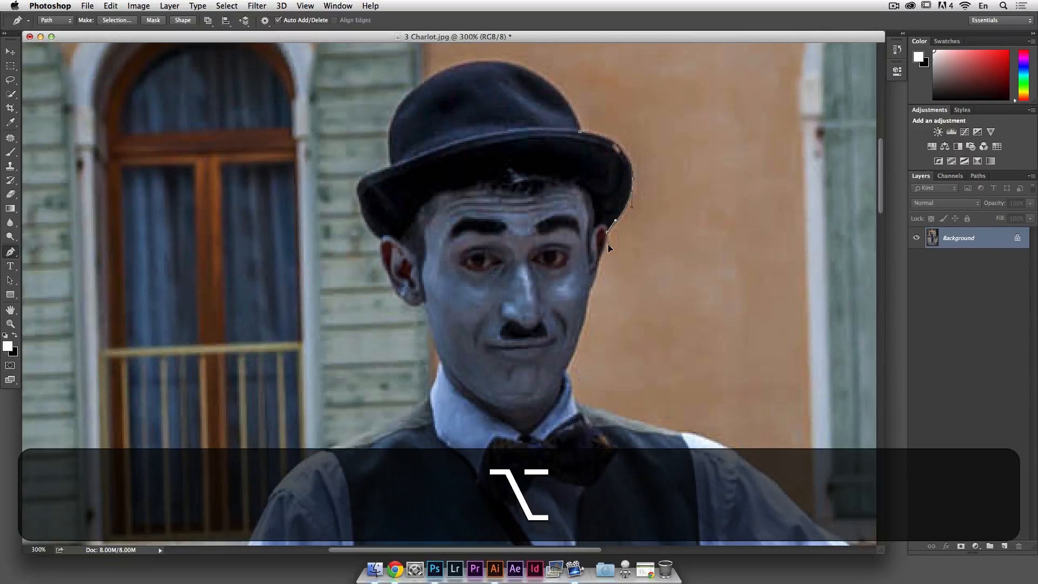
{"action": "left_click_drag", "start_coordinate": [606, 244], "coordinate": [607, 245]}
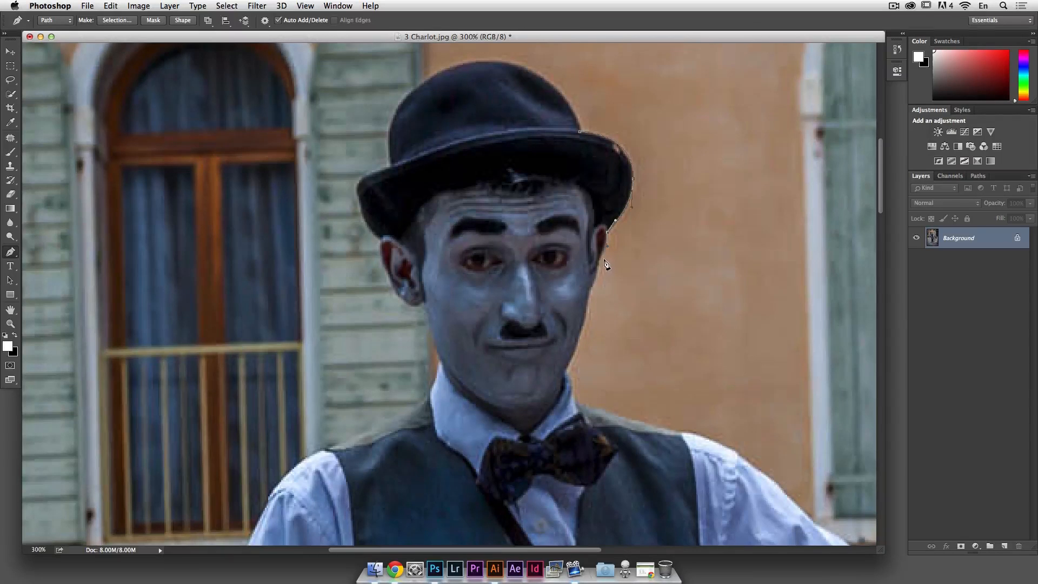
{"action": "left_click_drag", "start_coordinate": [598, 265], "coordinate": [607, 251]}
{"action": "left_click", "coordinate": [606, 251], "text": "super"}
- Continue the path down the right edge of the jaw to the shirt collar and break the curve handle there
{"action": "left_click_drag", "start_coordinate": [590, 288], "coordinate": [587, 312]}
{"action": "left_click", "coordinate": [565, 370]}
{"action": "mouse_move", "coordinate": [565, 372]}
{"action": "left_mouse_down"}
{"action": "mouse_move", "coordinate": [556, 390]}
{"action": "mouse_move", "coordinate": [575, 384]}
{"action": "left_mouse_up"}
{"action": "key", "text": "alt"}
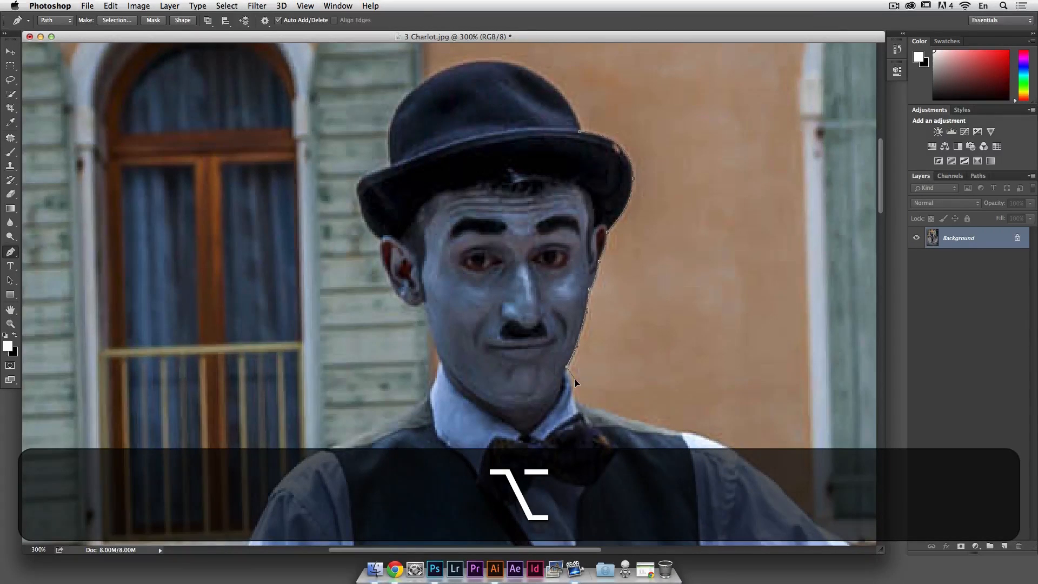
{"action": "mouse_move", "coordinate": [571, 370]}
{"action": "left_mouse_down"}
{"action": "mouse_move", "coordinate": [574, 380]}
{"action": "mouse_move", "coordinate": [565, 370]}
{"action": "mouse_move", "coordinate": [577, 345]}
{"action": "mouse_move", "coordinate": [571, 371]}
{"action": "left_mouse_up"}
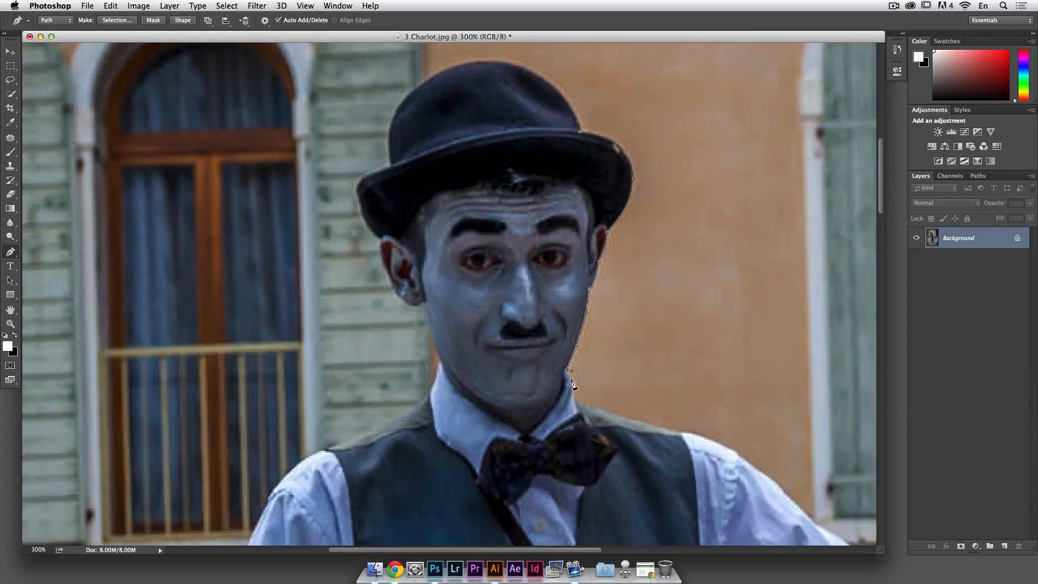
- Trace the right edge of the shirt collar and carry the path along the top of the vest's shoulder
{"action": "left_click", "coordinate": [571, 380]}
{"action": "left_click", "coordinate": [572, 381], "text": "super"}
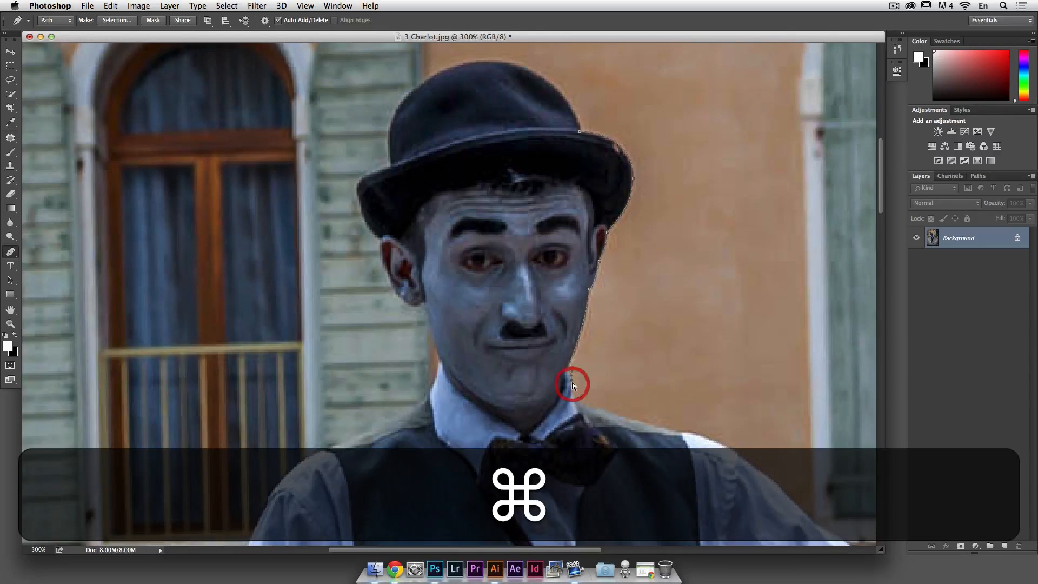
{"action": "left_click", "coordinate": [573, 383], "text": "super"}
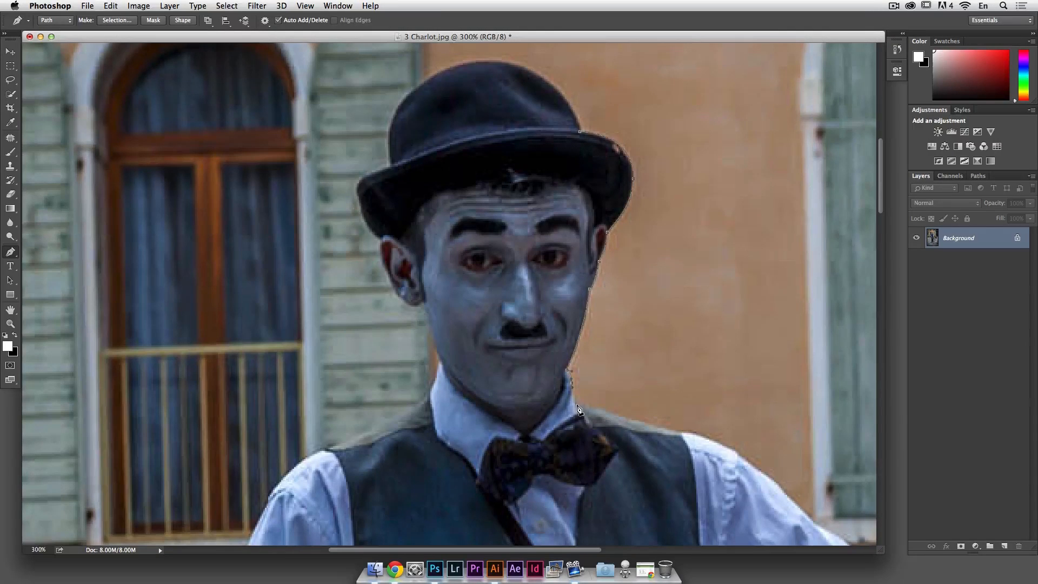
{"action": "left_click", "coordinate": [580, 402]}
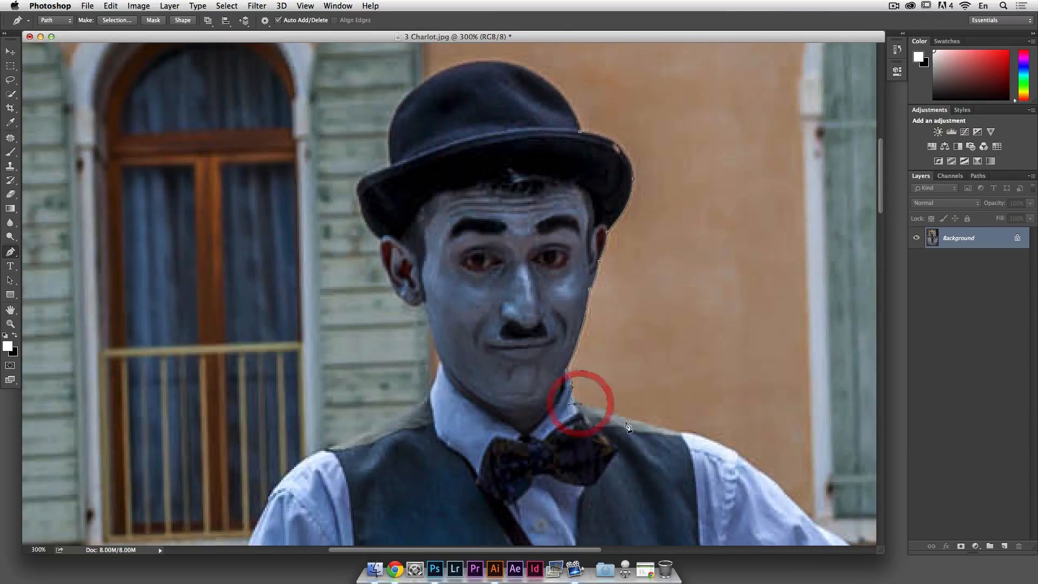
{"action": "left_click", "coordinate": [646, 425]}
{"action": "left_click", "coordinate": [666, 429]}
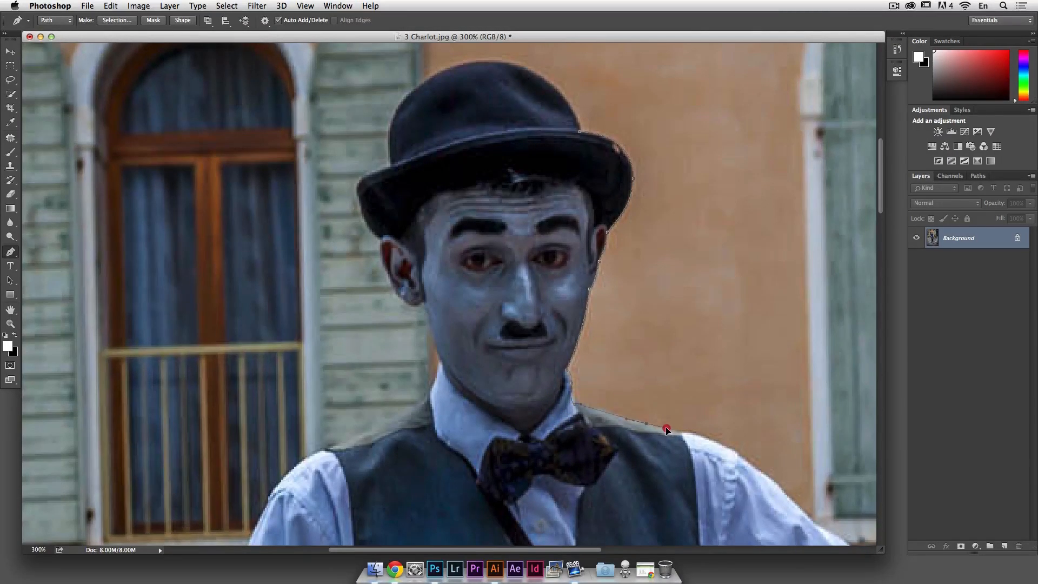
{"action": "left_click_drag", "start_coordinate": [669, 430], "coordinate": [586, 342]}
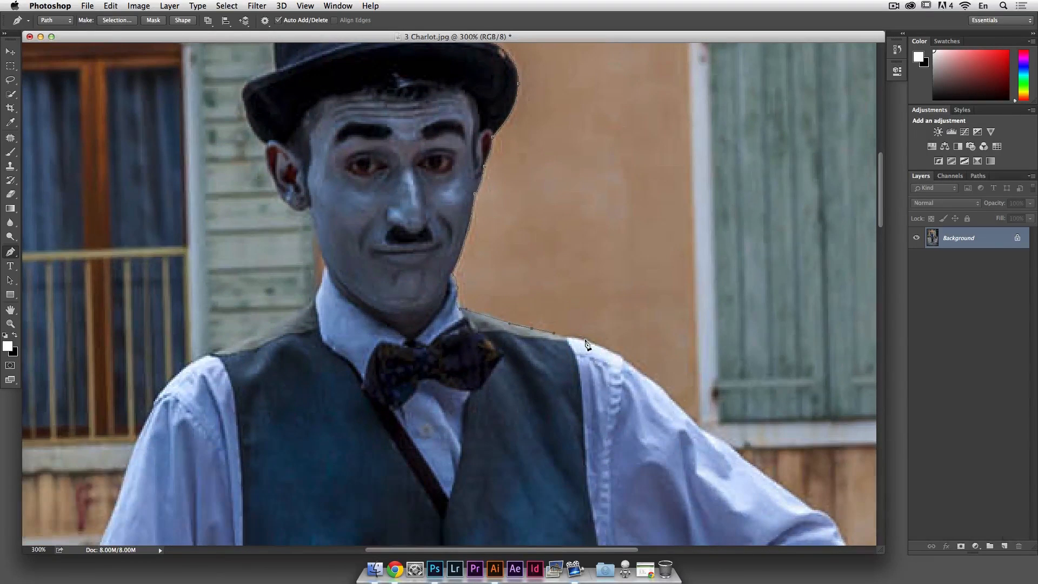
- Extend the path to where the vest meets the right shirt sleeve and correct the anchor points and handles there
{"action": "left_click", "coordinate": [600, 347]}
{"action": "left_click", "coordinate": [602, 348], "text": "super"}
{"action": "left_click", "coordinate": [581, 338], "text": "super"}
{"action": "key", "text": "super+space"}
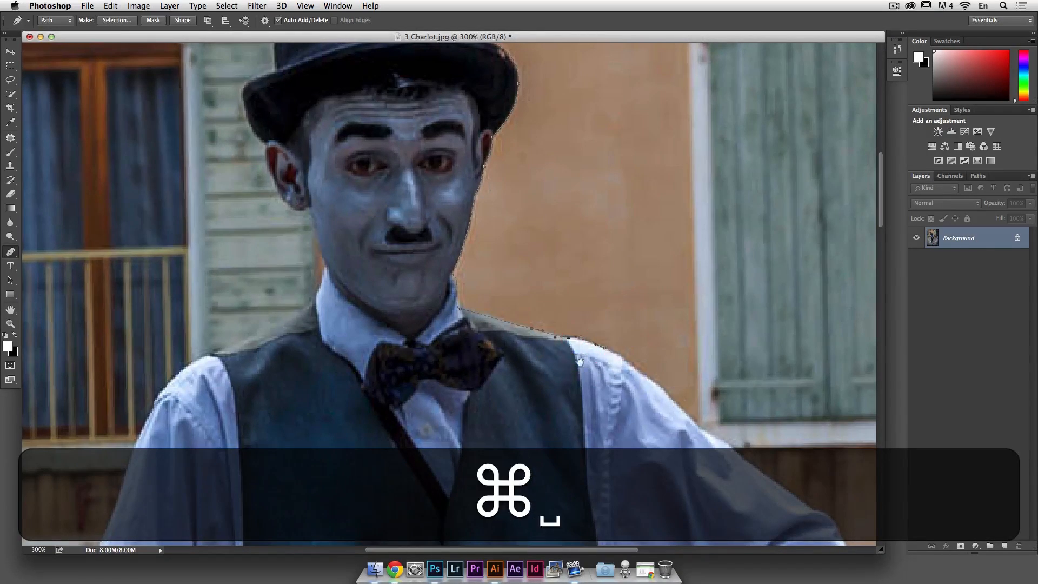
{"action": "key", "text": "alt"}
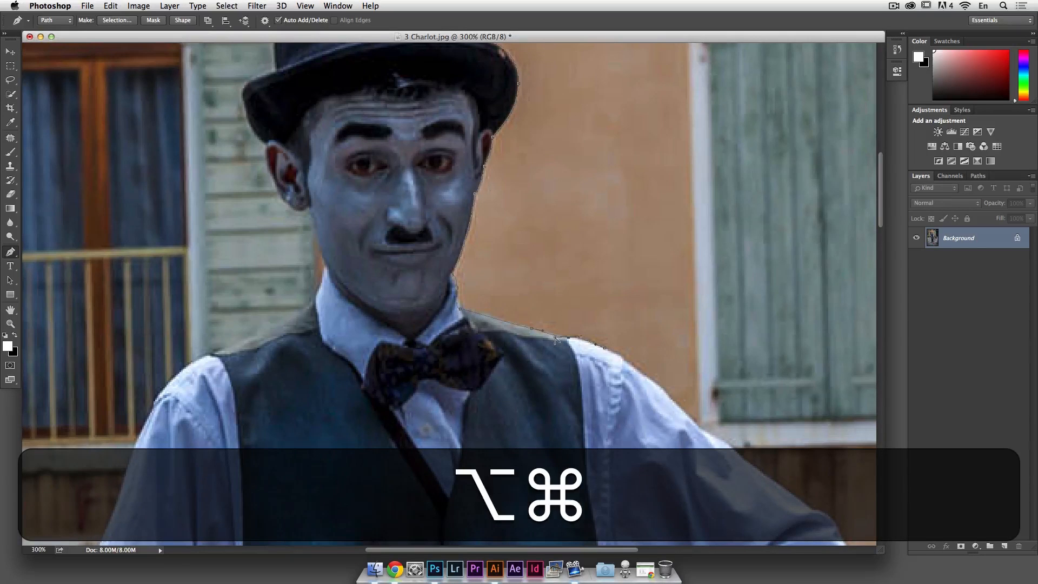
{"action": "mouse_move", "coordinate": [555, 337]}
{"action": "left_mouse_down"}
{"action": "mouse_move", "coordinate": [566, 322]}
{"action": "mouse_move", "coordinate": [542, 345]}
{"action": "mouse_move", "coordinate": [556, 327]}
{"action": "mouse_move", "coordinate": [556, 336]}
{"action": "left_mouse_up"}
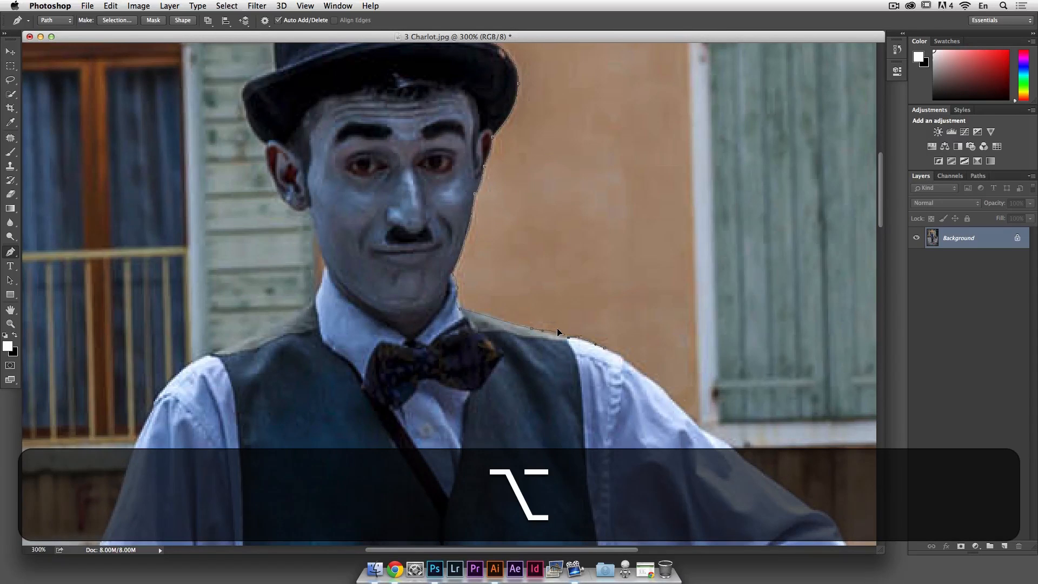
{"action": "left_click", "coordinate": [555, 333], "text": "alt"}
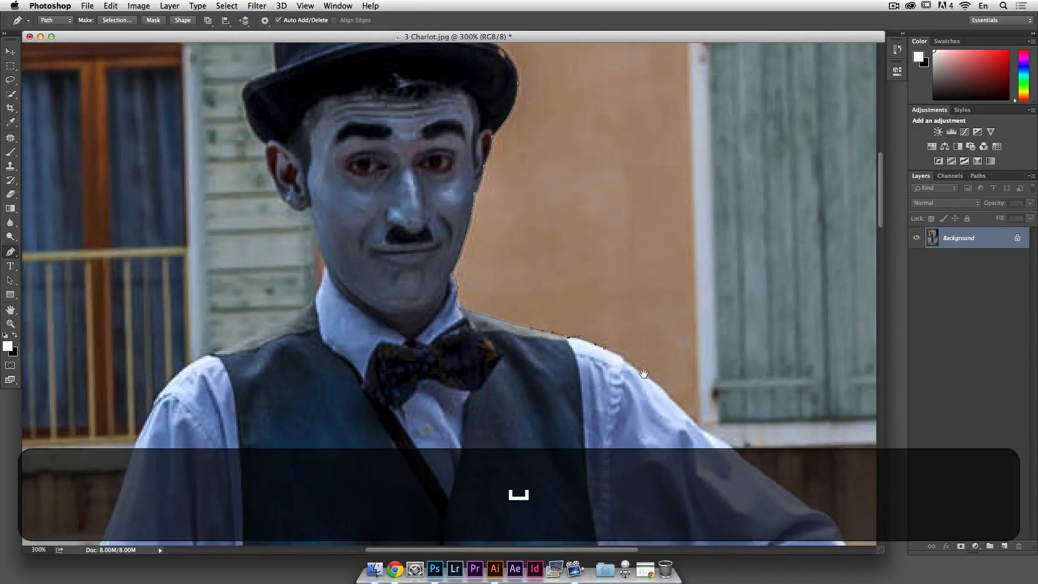
- Curve the path over the right shoulder of the shirt and down the upper sleeve's outer edge
{"action": "left_click_drag", "start_coordinate": [642, 374], "coordinate": [529, 326]}
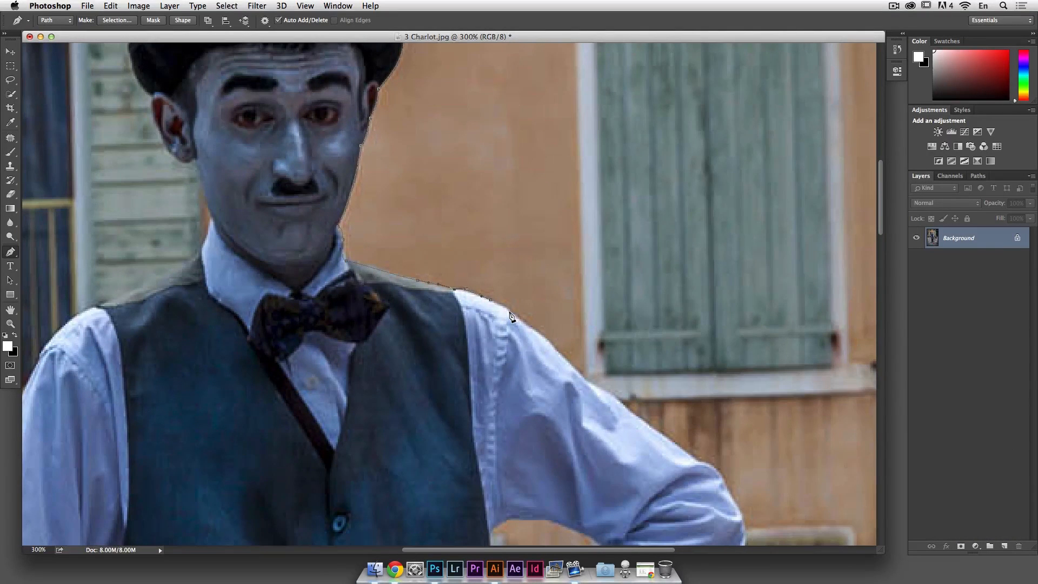
{"action": "left_click", "coordinate": [511, 314]}
{"action": "left_click", "coordinate": [552, 346]}
{"action": "left_click", "coordinate": [559, 352]}
{"action": "left_click_drag", "start_coordinate": [559, 355], "coordinate": [426, 265]}
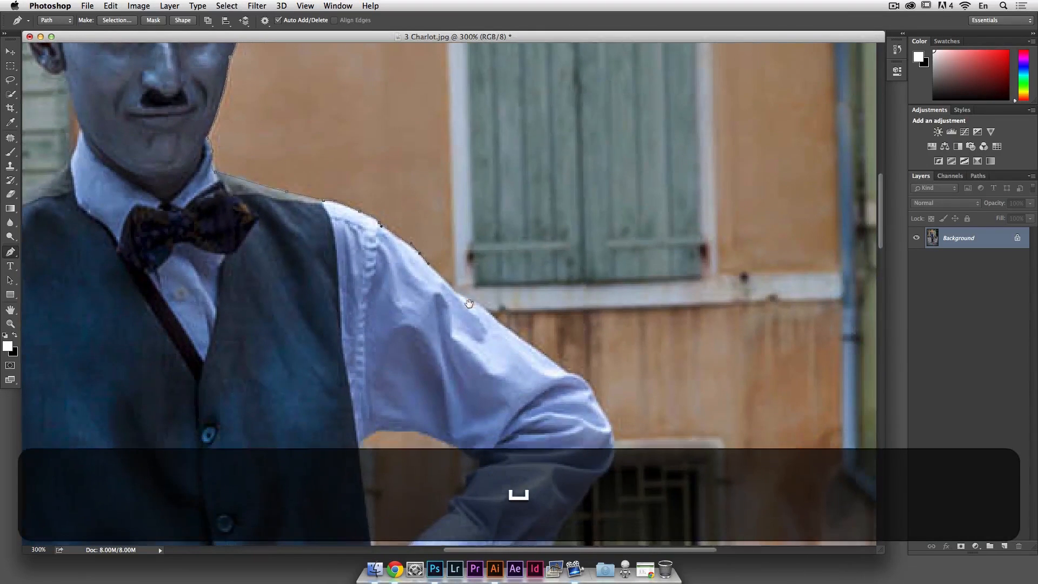
{"action": "left_click", "coordinate": [465, 300]}
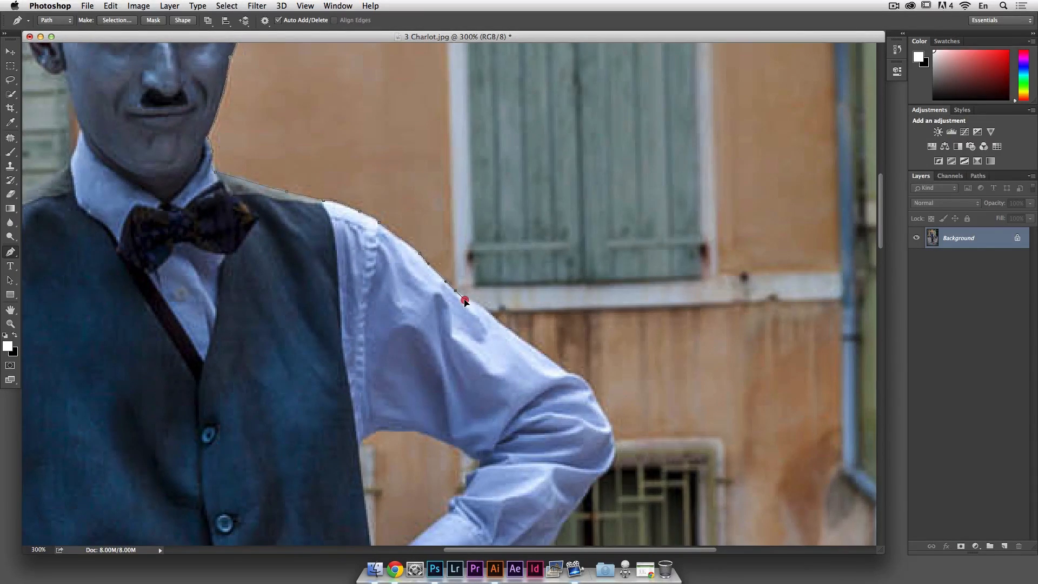
- Continue the path along the right sleeve toward the elbow, repositioning its anchor points onto the fabric edge
{"action": "left_click", "coordinate": [498, 317]}
{"action": "left_click", "coordinate": [484, 309], "text": "super"}
{"action": "left_click_drag", "start_coordinate": [484, 309], "coordinate": [485, 310]}
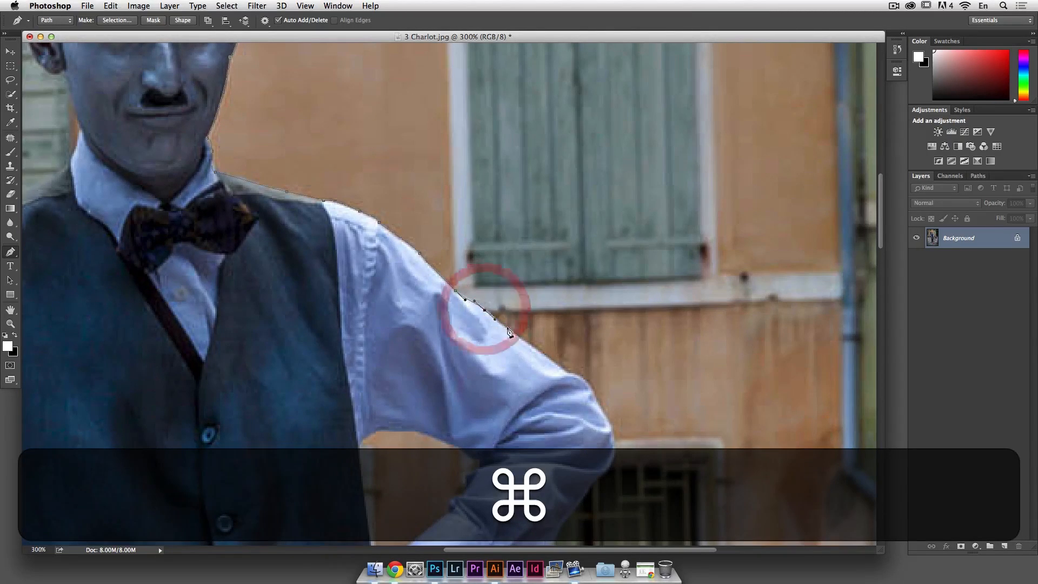
{"action": "left_click", "coordinate": [544, 357]}
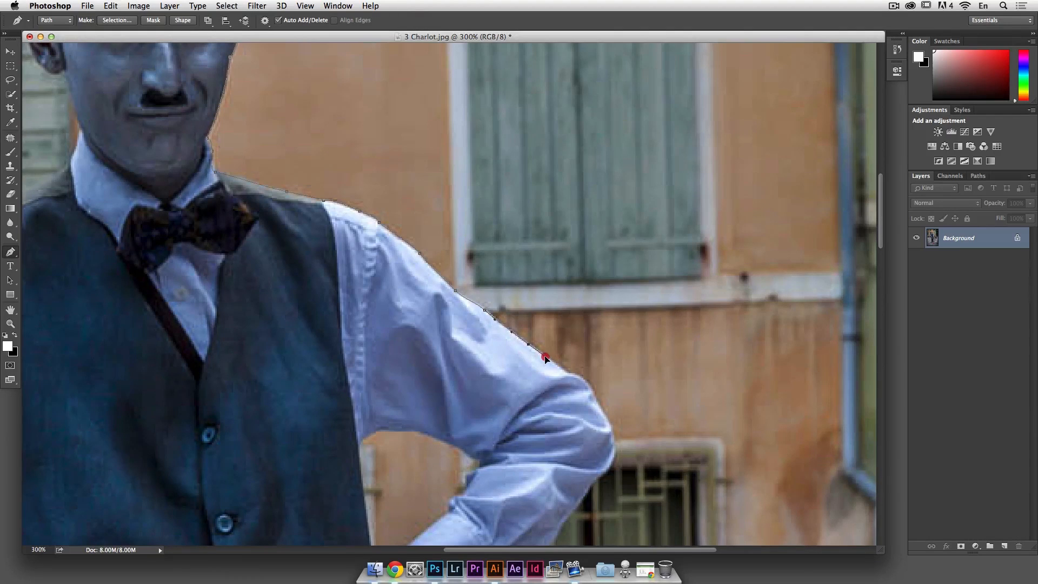
{"action": "left_click", "coordinate": [532, 349], "text": "super"}
- Carry the path around the right elbow and down the outer edge of the forearm
{"action": "left_click_drag", "start_coordinate": [567, 374], "coordinate": [576, 373]}
{"action": "key", "text": "alt"}
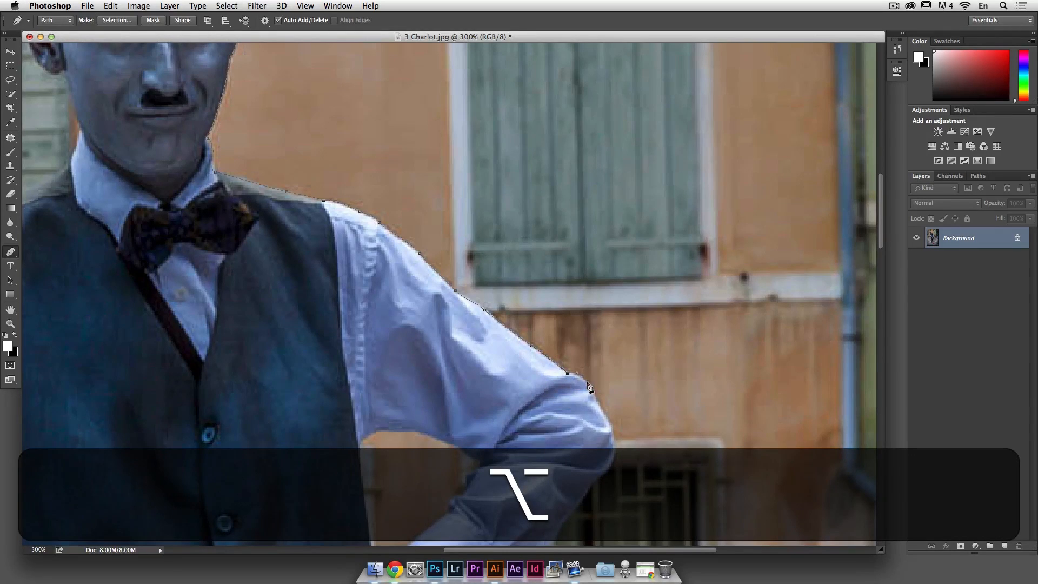
{"action": "key", "text": "space"}
{"action": "mouse_move", "coordinate": [615, 430]}
{"action": "left_mouse_down"}
{"action": "mouse_move", "coordinate": [543, 343]}
{"action": "mouse_move", "coordinate": [546, 379]}
{"action": "mouse_move", "coordinate": [652, 343]}
{"action": "mouse_move", "coordinate": [639, 352]}
{"action": "left_mouse_up"}
{"action": "key", "text": "space"}
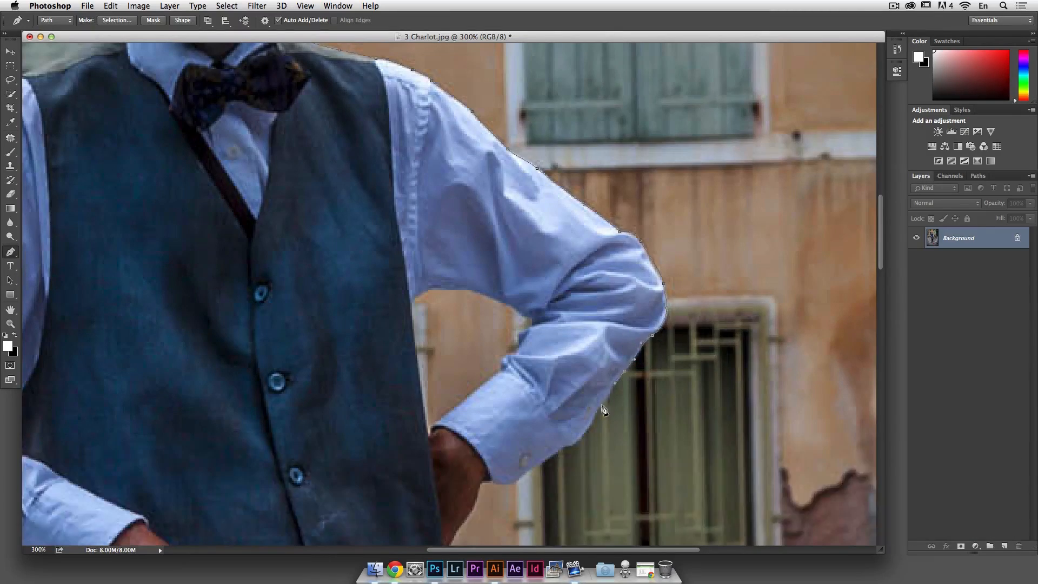
- Trace the trouser legs, both shoes and the cane tip, continuing the path up the left sleeve to the shoulder
{"action": "scroll", "coordinate": [551, 457], "scroll_direction": "down", "scroll_amount": 15}
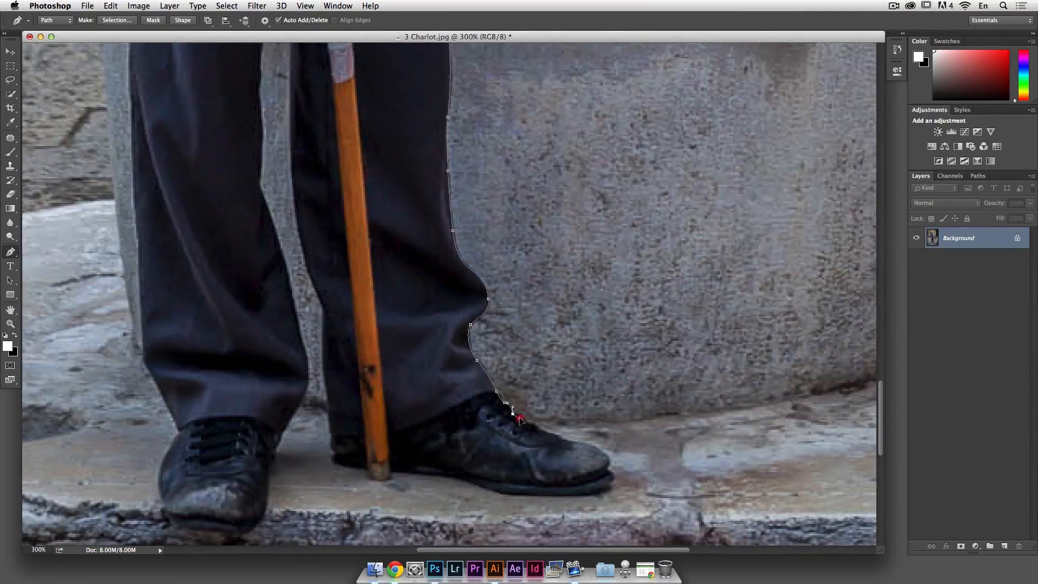
{"action": "left_click_drag", "start_coordinate": [356, 281], "coordinate": [358, 284]}
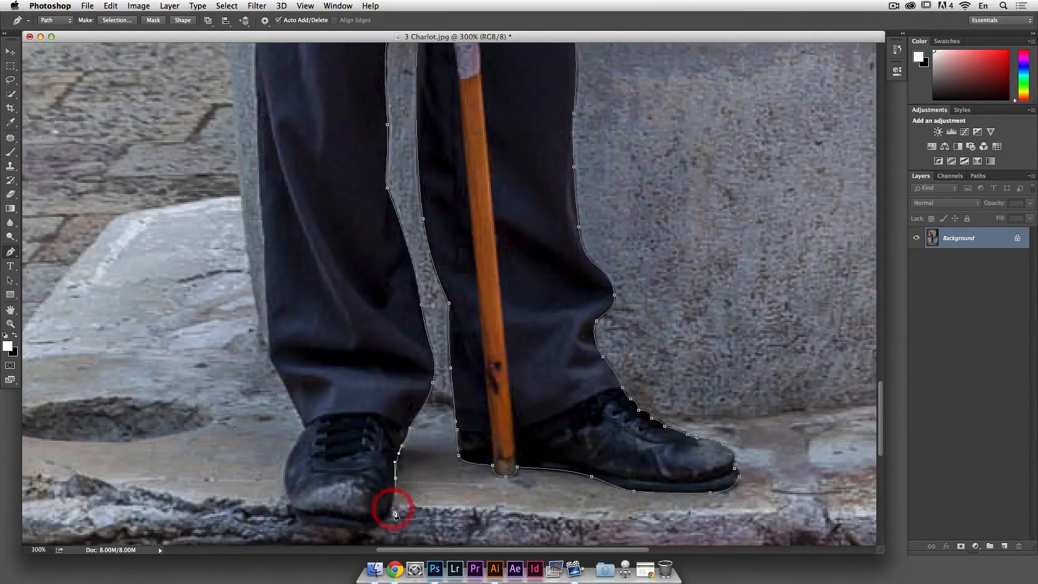
{"action": "left_click_drag", "start_coordinate": [457, 233], "coordinate": [490, 212]}
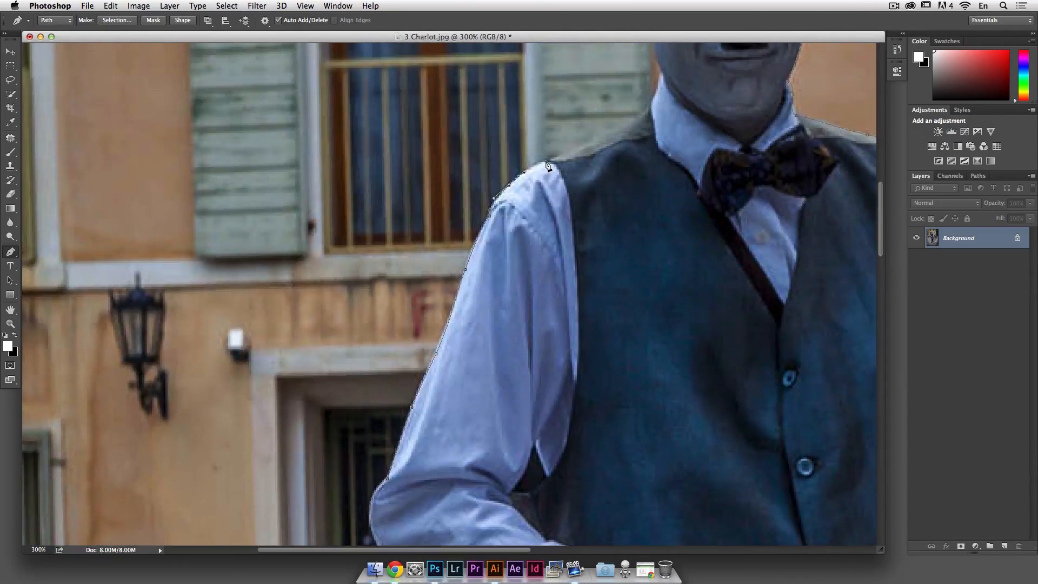
- Continue the path over the top of the left shirt shoulder and along the vest's shoulder toward the collar
{"action": "left_click_drag", "start_coordinate": [541, 160], "coordinate": [563, 155]}
{"action": "key", "text": "alt"}
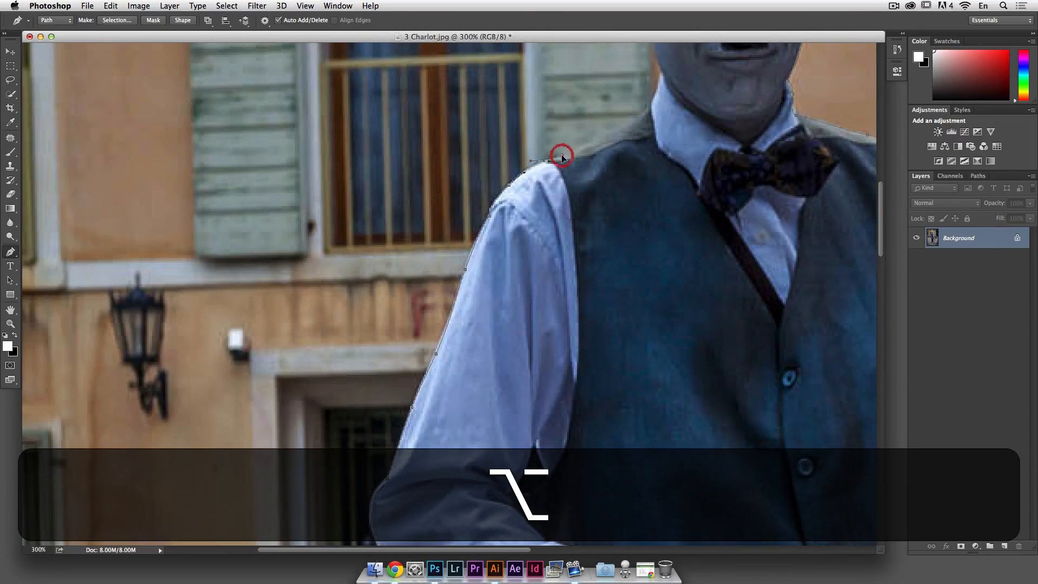
{"action": "left_click", "coordinate": [595, 143]}
{"action": "left_click", "coordinate": [611, 135]}
{"action": "left_click", "coordinate": [648, 110]}
{"action": "key", "text": "space"}
{"action": "left_click_drag", "start_coordinate": [651, 99], "coordinate": [627, 205]}
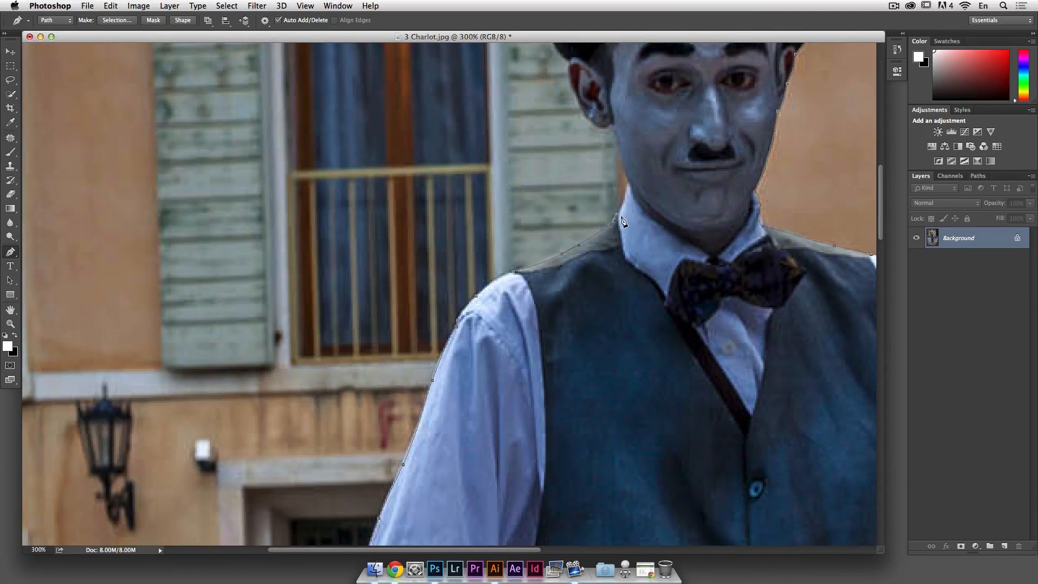
- Place an anchor point where the vest meets the left side of the collar, undoing misplaced attempts and adjusting its position
{"action": "left_click", "coordinate": [619, 208]}
{"action": "key", "text": "super+z"}
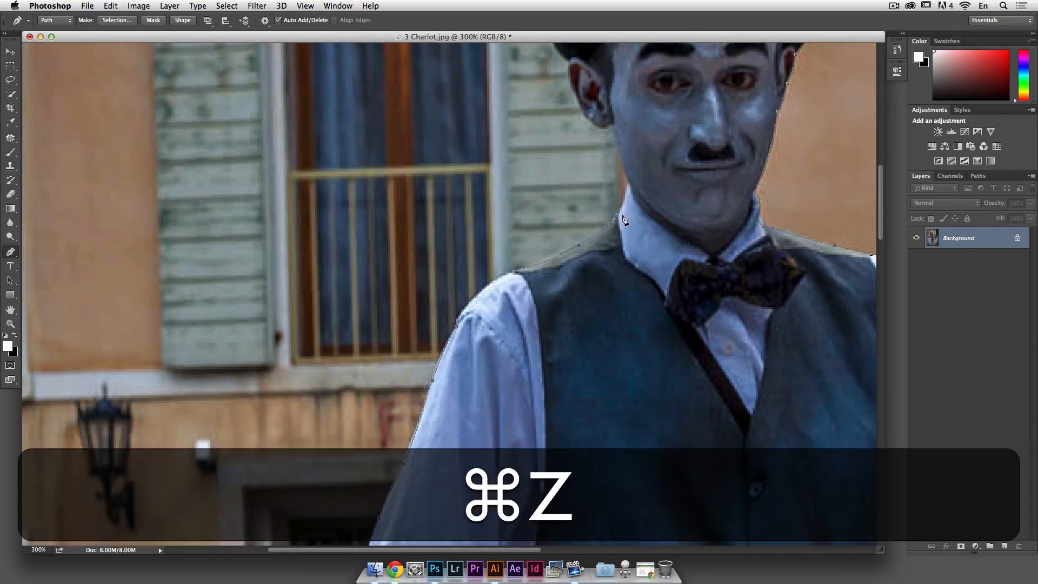
{"action": "left_click", "coordinate": [619, 209]}
{"action": "left_click", "coordinate": [620, 210], "text": "alt"}
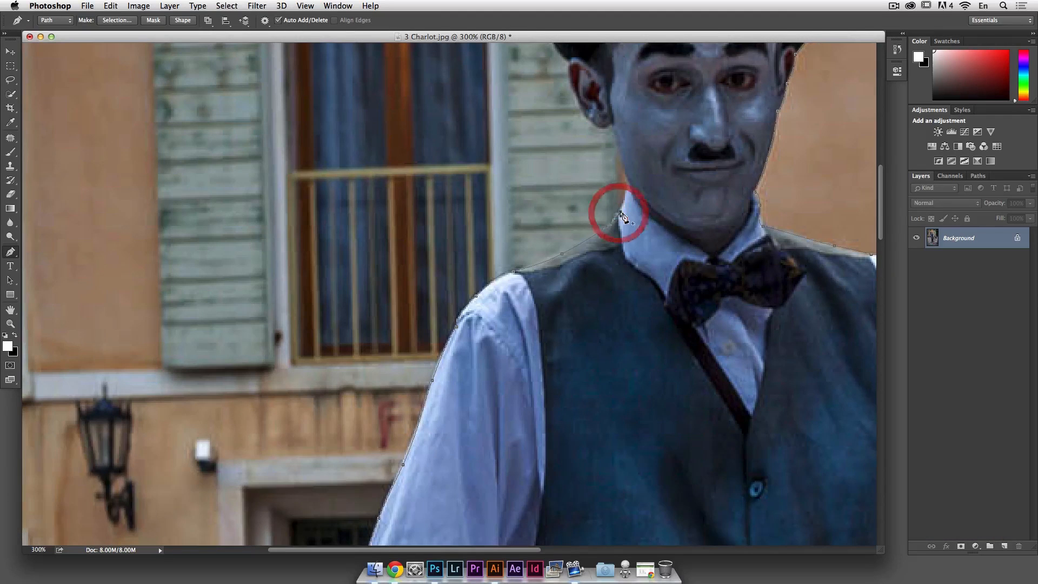
{"action": "key", "text": "super+z"}
{"action": "left_click", "coordinate": [616, 214], "text": "super"}
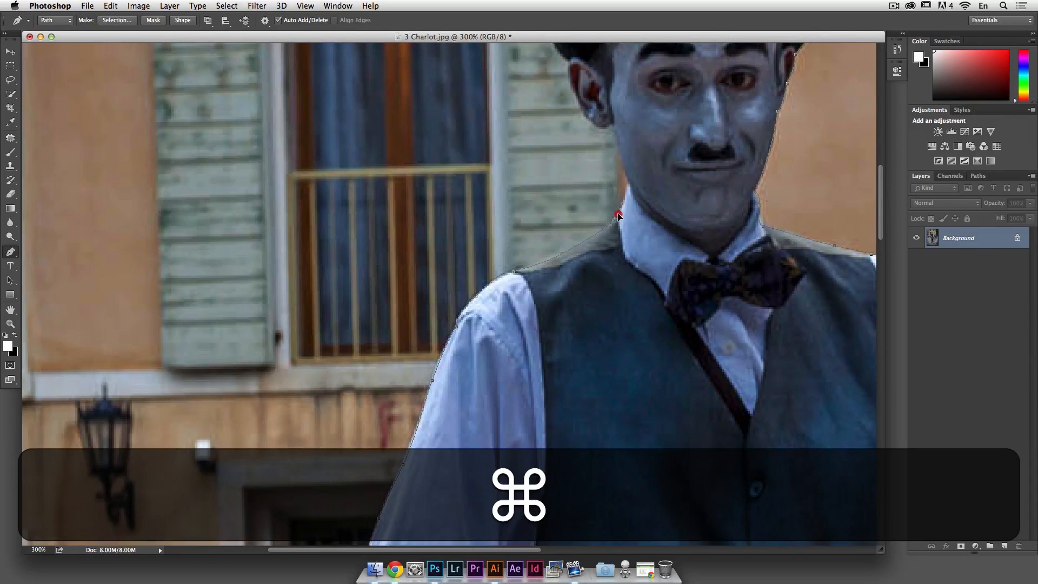
- Trace the left collar edge up to the jaw and fine-tune the anchor points and handles of that curve
{"action": "left_click", "coordinate": [631, 187]}
{"action": "left_click_drag", "start_coordinate": [635, 187], "coordinate": [625, 173]}
{"action": "left_click", "coordinate": [626, 189], "text": "super"}
{"action": "left_click", "coordinate": [622, 203], "text": "super"}
{"action": "left_click_drag", "start_coordinate": [624, 203], "coordinate": [625, 202]}
{"action": "left_click", "coordinate": [623, 184], "text": "super"}
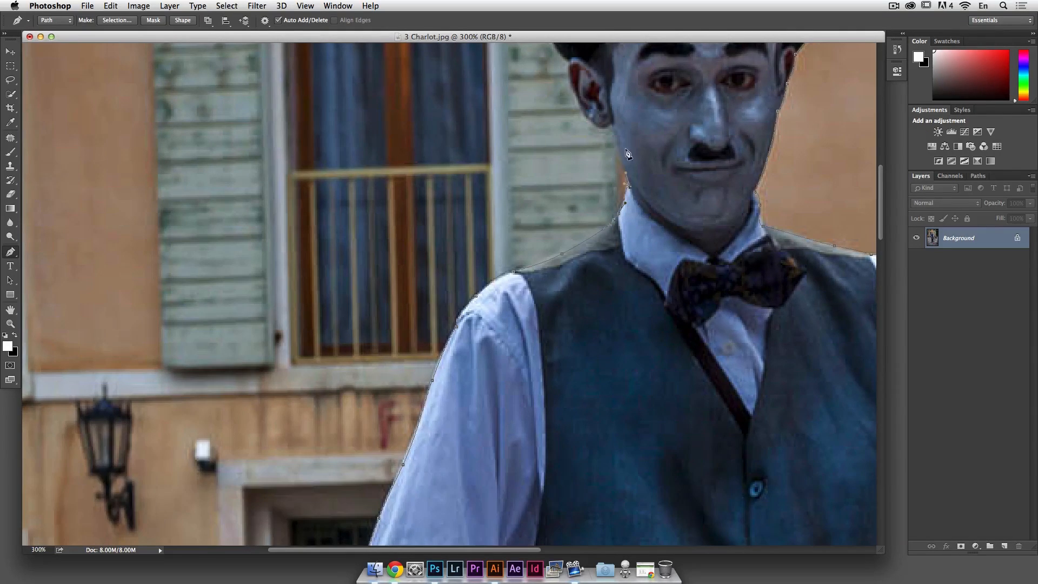
- Continue the path up the left jaw and around the ear to the hat brim, adjusting the curve around the ear
{"action": "left_click", "coordinate": [611, 105]}
{"action": "left_click", "coordinate": [605, 133], "text": "alt"}
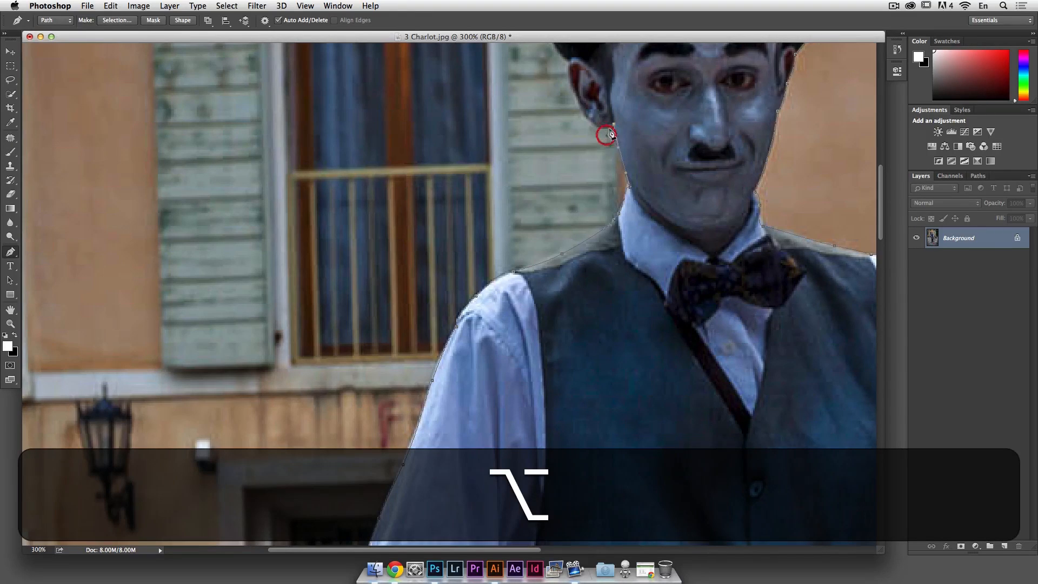
{"action": "left_click_drag", "start_coordinate": [614, 124], "coordinate": [592, 280]}
{"action": "left_click_drag", "start_coordinate": [588, 248], "coordinate": [570, 232]}
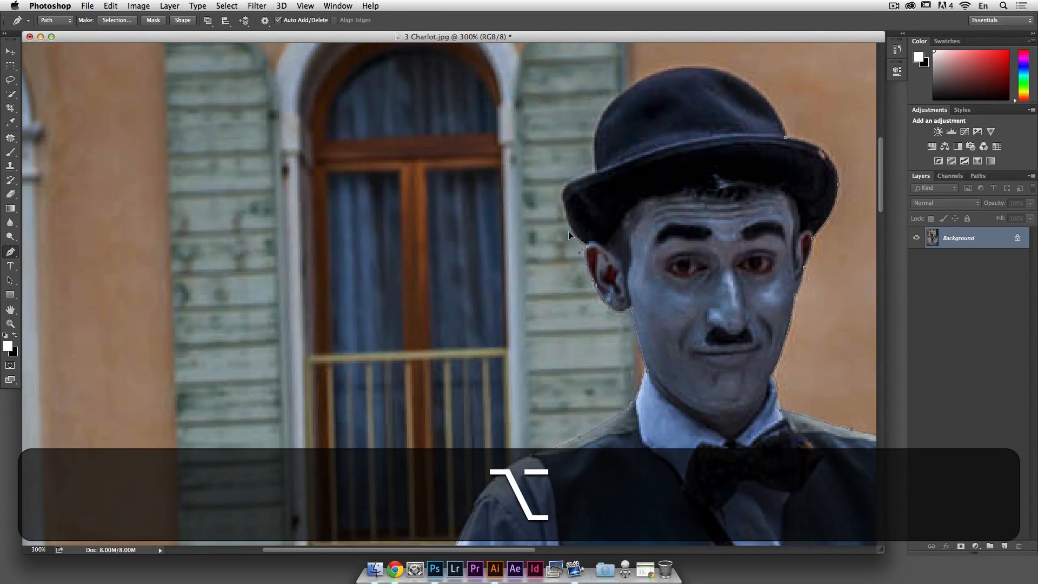
{"action": "left_click", "coordinate": [593, 279], "text": "super"}
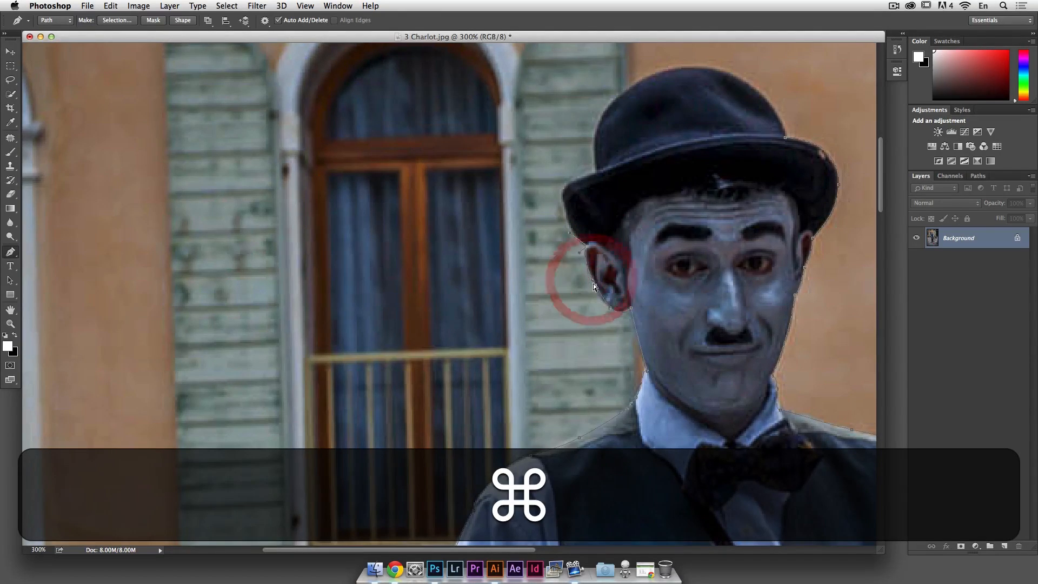
{"action": "left_click", "coordinate": [587, 268]}
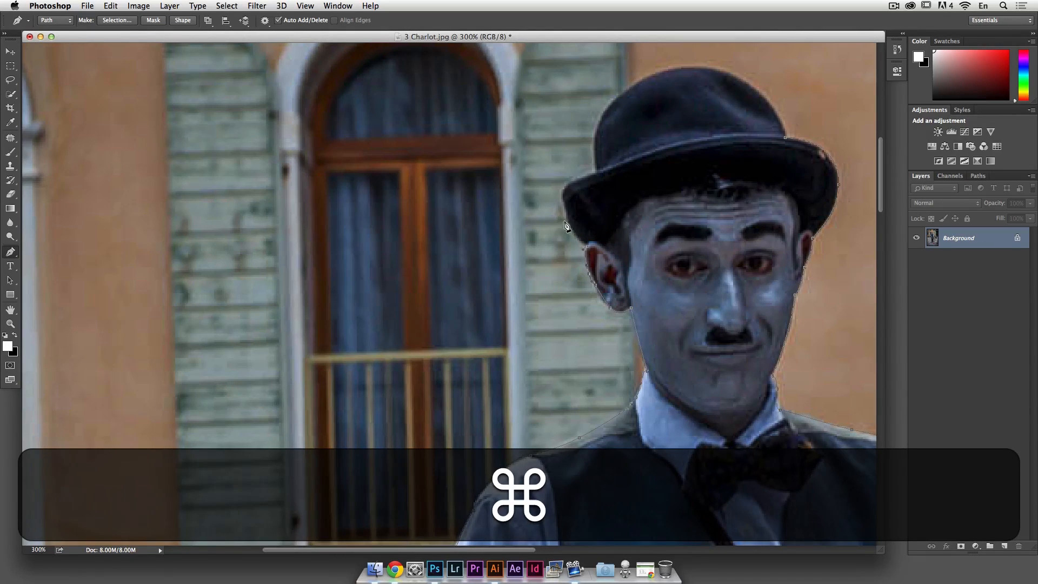
- Trace around the left end of the hat brim to the base of the crown, adjusting the anchor point on the brim
{"action": "left_click", "coordinate": [564, 202]}
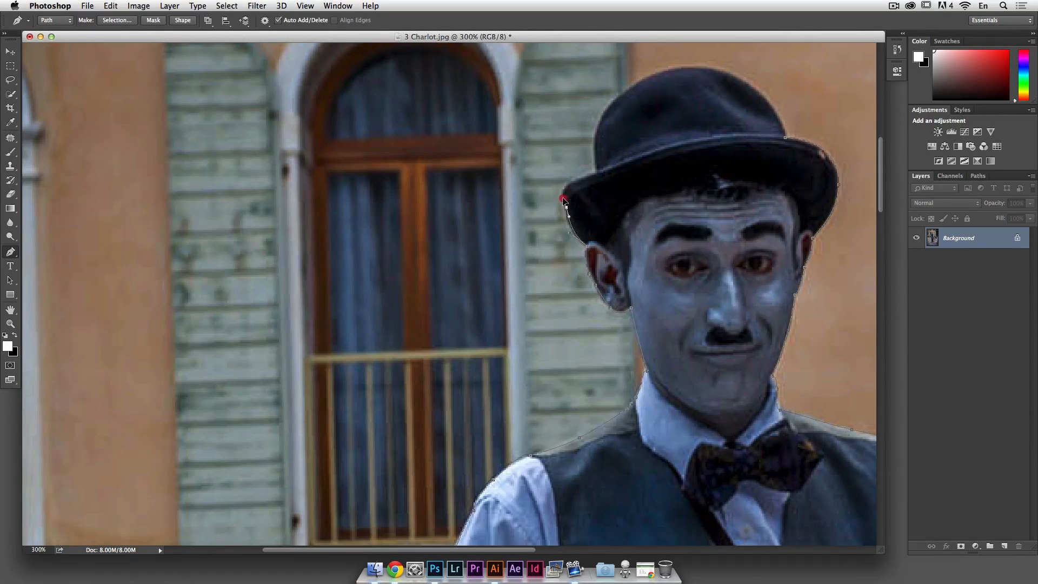
{"action": "key", "text": "super"}
{"action": "left_click_drag", "start_coordinate": [560, 207], "coordinate": [564, 207]}
{"action": "left_click_drag", "start_coordinate": [597, 174], "coordinate": [593, 132]}
- Curve the path over the top of the hat's crown and refine its anchor points to follow the edge
{"action": "left_click_drag", "start_coordinate": [646, 79], "coordinate": [665, 71]}
{"action": "key", "text": "super"}
{"action": "left_click_drag", "start_coordinate": [612, 112], "coordinate": [606, 110], "text": "super"}
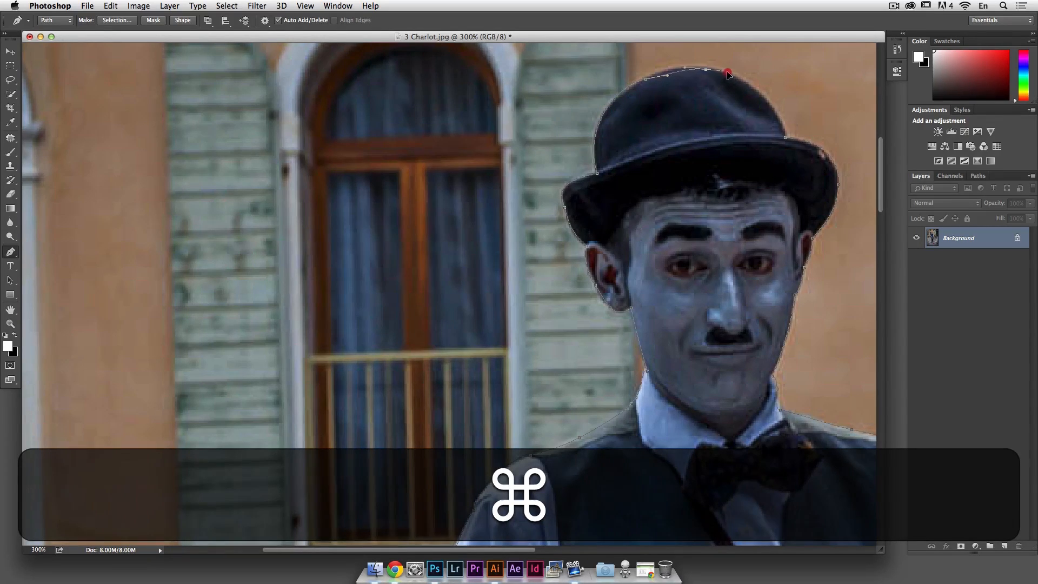
{"action": "left_click", "coordinate": [733, 70]}
{"action": "key", "text": "super"}
{"action": "left_click_drag", "start_coordinate": [661, 73], "coordinate": [660, 75], "text": "super"}
{"action": "left_click", "coordinate": [614, 106]}
{"action": "left_click_drag", "start_coordinate": [614, 105], "coordinate": [612, 106], "text": "super"}
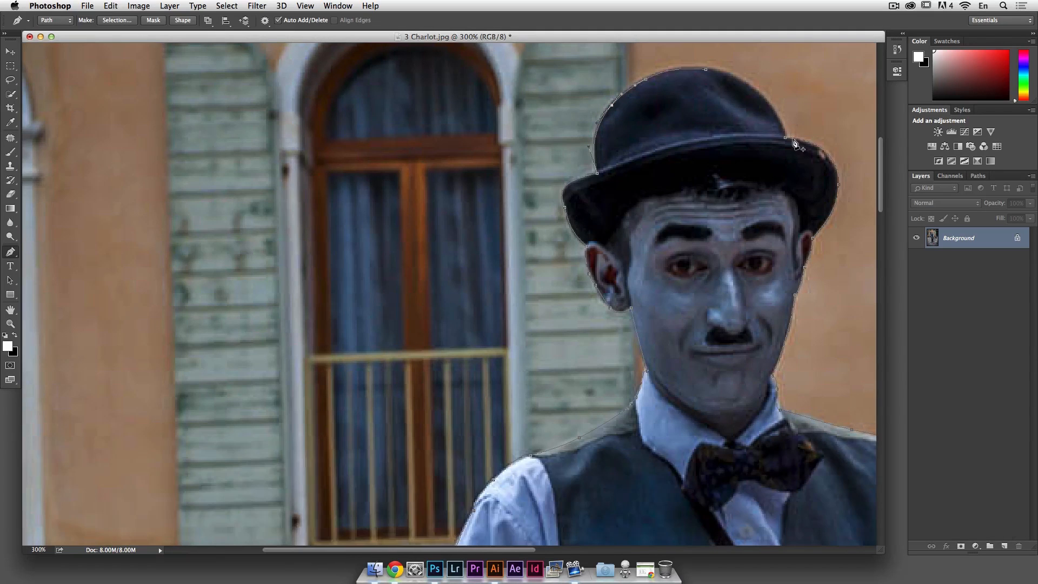
- Close the path at its starting point where the crown meets the brim, and display the document's paths
{"action": "left_click_drag", "start_coordinate": [785, 141], "coordinate": [799, 188]}
{"action": "left_click", "coordinate": [979, 176]}
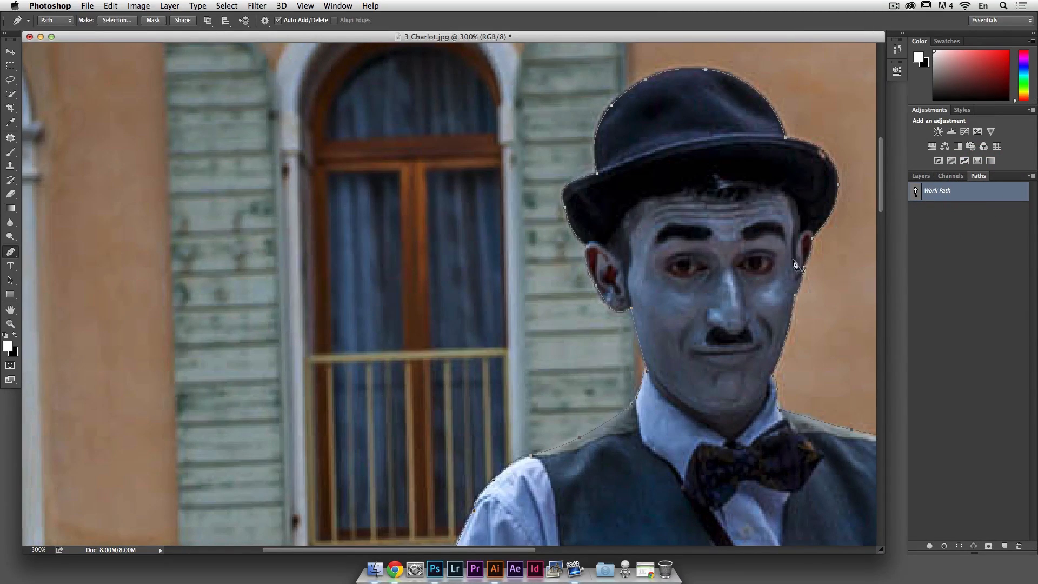
- Set the path thumbnails to the largest size
{"action": "left_click", "coordinate": [1031, 176]}
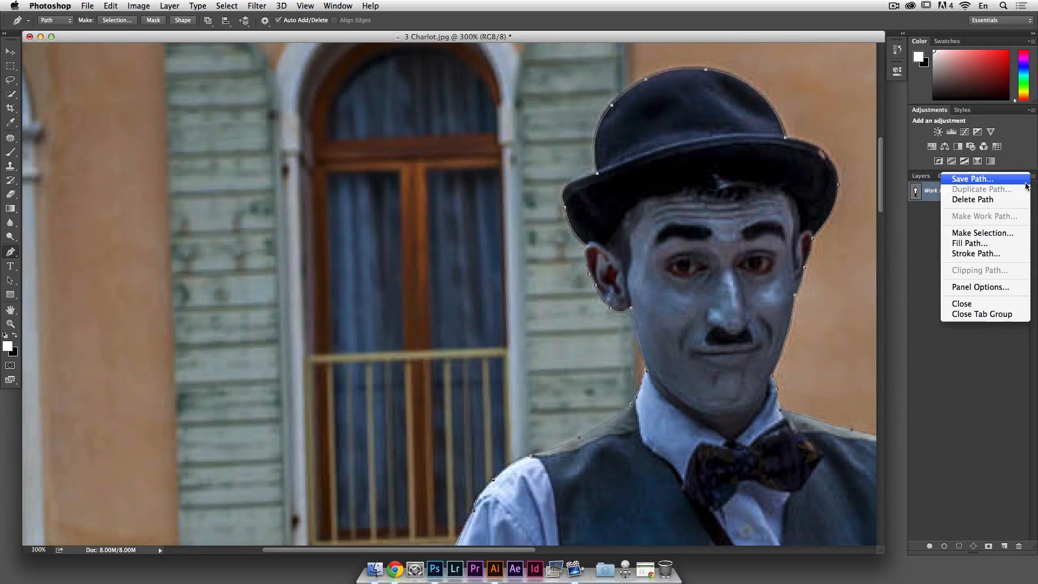
{"action": "left_click", "coordinate": [998, 289]}
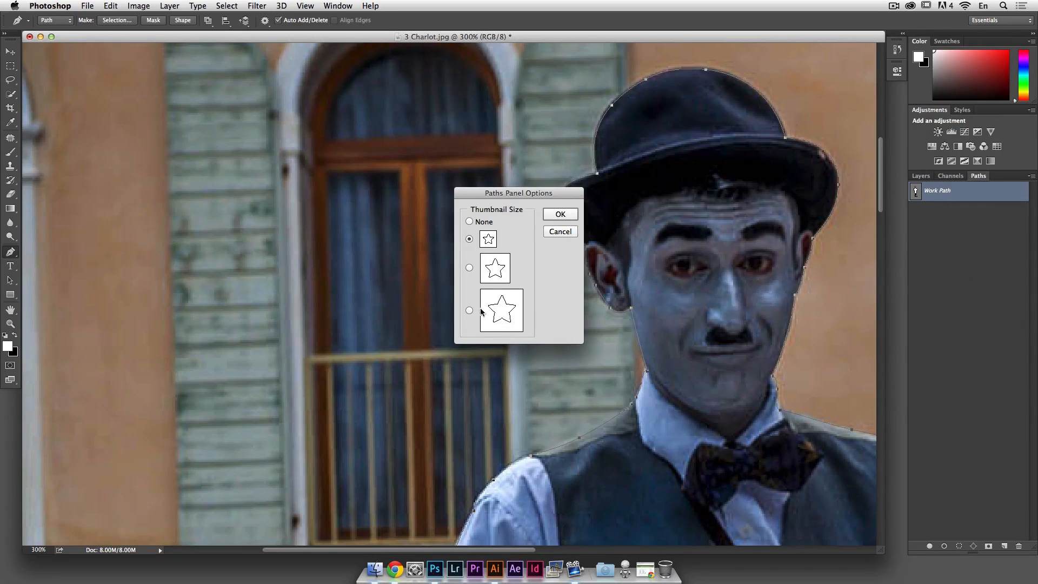
{"action": "left_click", "coordinate": [560, 215]}
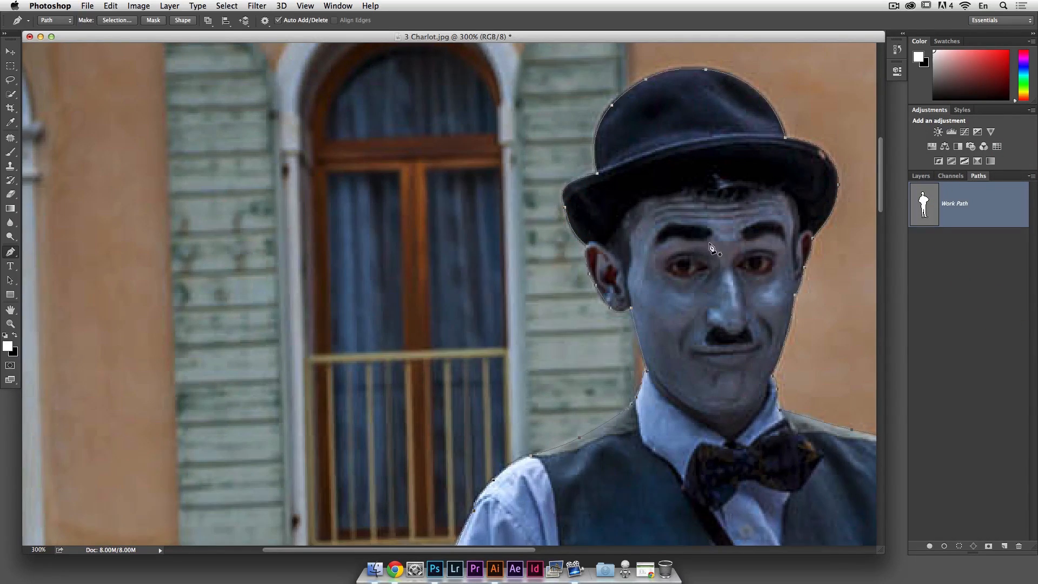
- Start a path for the gap inside the bent arm at the wrist, tracing up the vest edge and around the armpit
{"action": "key", "text": "space"}
{"action": "left_click_drag", "start_coordinate": [749, 241], "coordinate": [531, 63]}
{"action": "left_click_drag", "start_coordinate": [805, 500], "coordinate": [691, 320]}
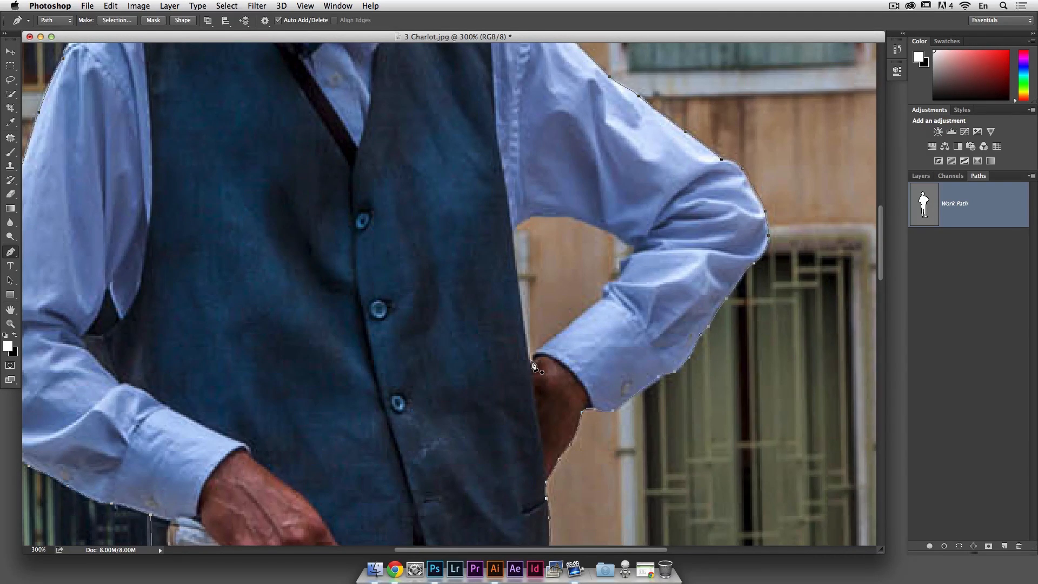
{"action": "key", "text": "super+plus"}
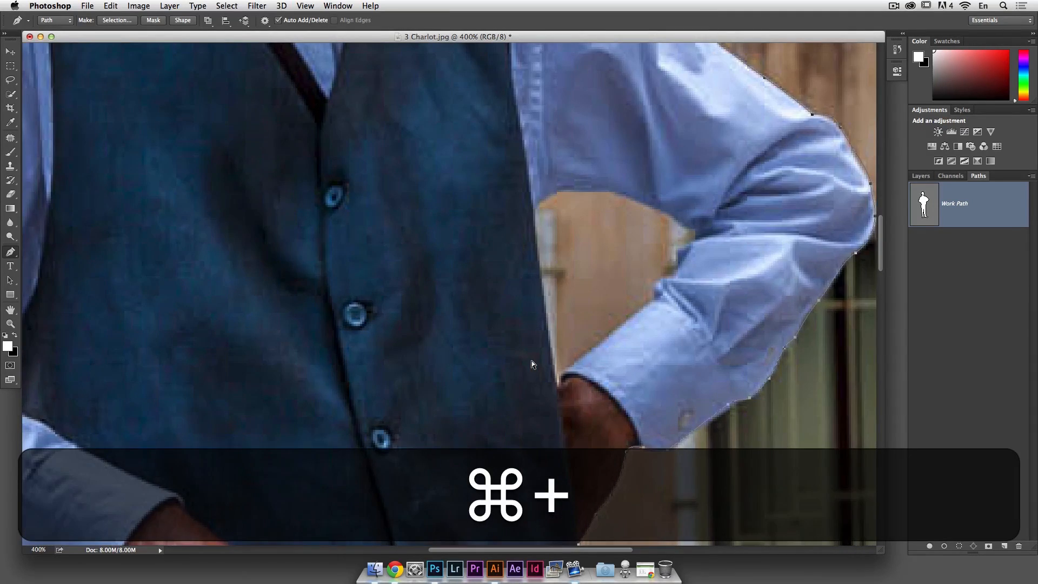
{"action": "key", "text": "super+plus"}
{"action": "key", "text": "super+space"}
{"action": "left_click_drag", "start_coordinate": [556, 359], "coordinate": [427, 329]}
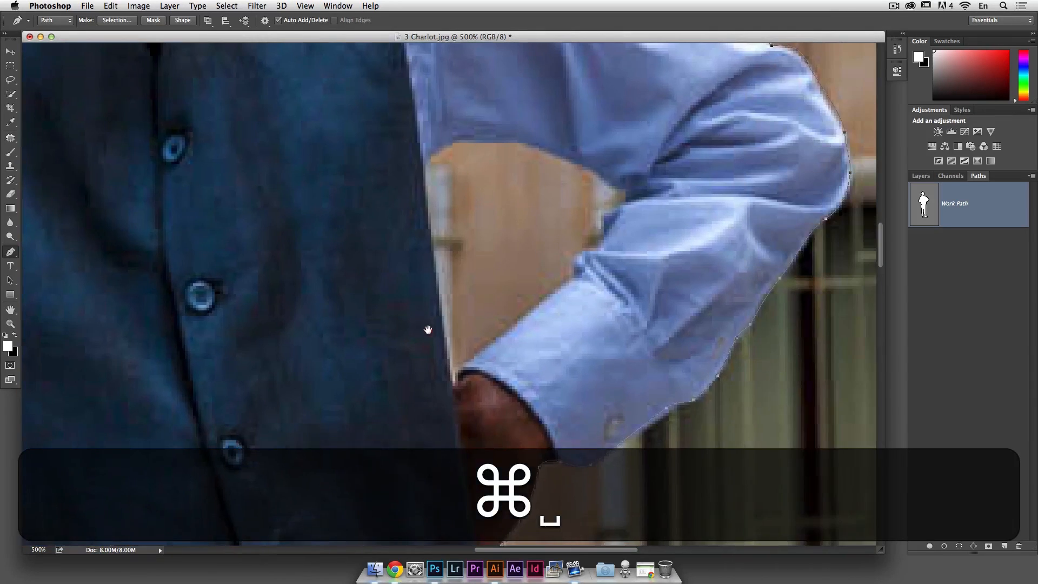
{"action": "mouse_move", "coordinate": [458, 381]}
{"action": "left_mouse_down"}
{"action": "mouse_move", "coordinate": [464, 401]}
{"action": "mouse_move", "coordinate": [457, 388]}
{"action": "left_mouse_up"}
{"action": "left_click", "coordinate": [453, 380], "text": "alt"}
{"action": "left_click", "coordinate": [439, 320]}
{"action": "left_click_drag", "start_coordinate": [439, 320], "coordinate": [435, 267]}
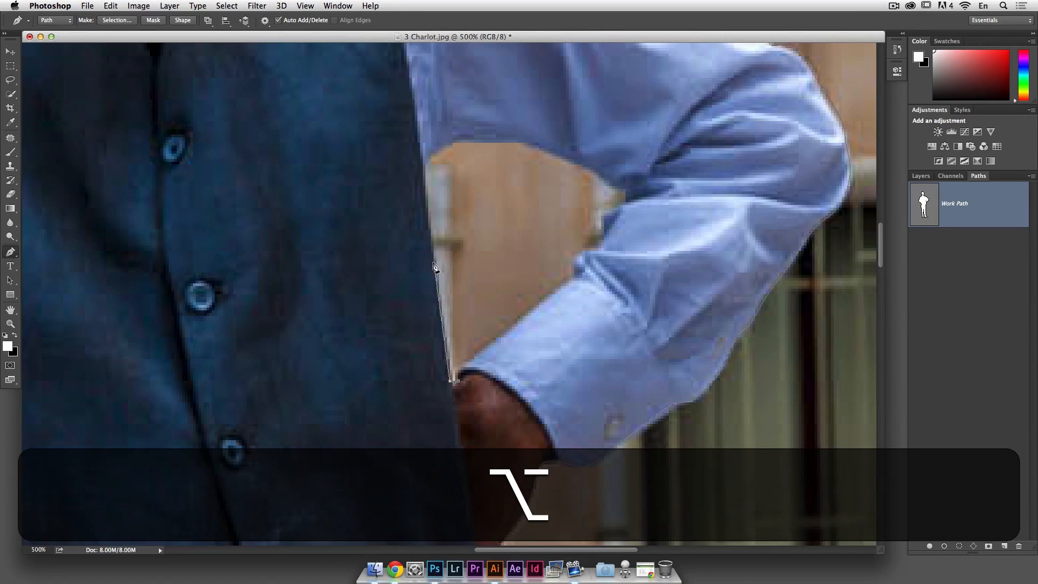
{"action": "left_click_drag", "start_coordinate": [423, 164], "coordinate": [465, 142]}
{"action": "key", "text": "alt"}
- Continue the gap path along the underside of the upper sleeve to the inner elbow, adjusting the curve to fit the edge
{"action": "left_click", "coordinate": [536, 145]}
{"action": "mouse_move", "coordinate": [535, 145]}
{"action": "left_mouse_down"}
{"action": "mouse_move", "coordinate": [549, 148]}
{"action": "mouse_move", "coordinate": [529, 144]}
{"action": "mouse_move", "coordinate": [539, 144]}
{"action": "left_mouse_up"}
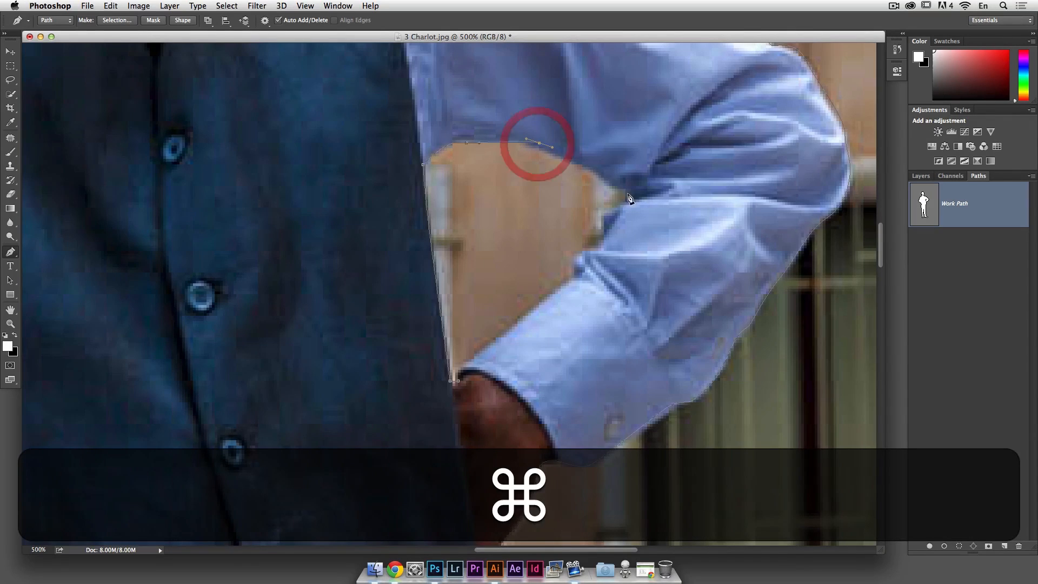
{"action": "left_click_drag", "start_coordinate": [593, 170], "coordinate": [615, 179]}
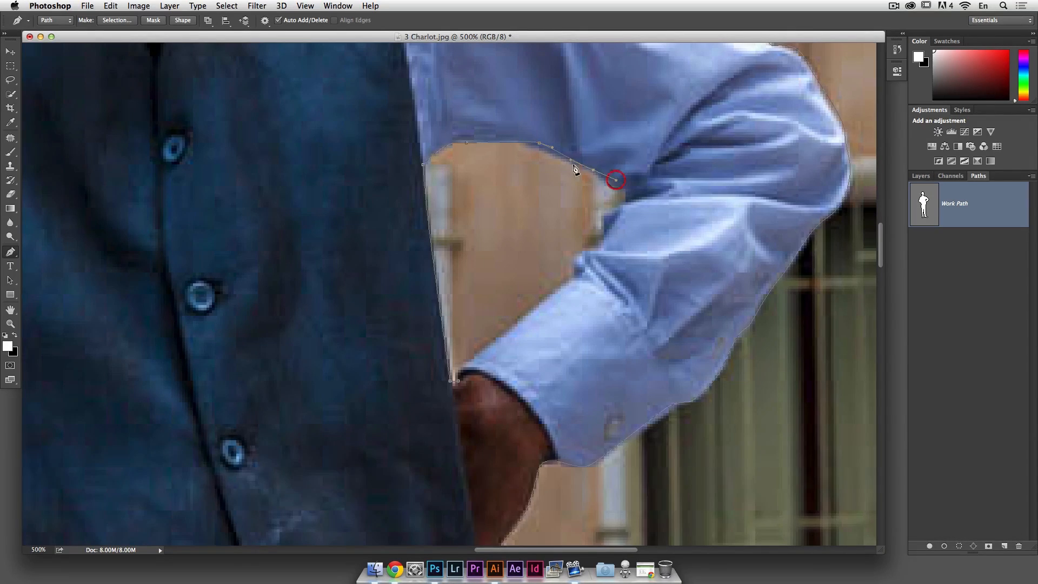
{"action": "mouse_move", "coordinate": [552, 147]}
{"action": "left_mouse_down"}
{"action": "mouse_move", "coordinate": [528, 144]}
{"action": "mouse_move", "coordinate": [544, 150]}
{"action": "left_mouse_up"}
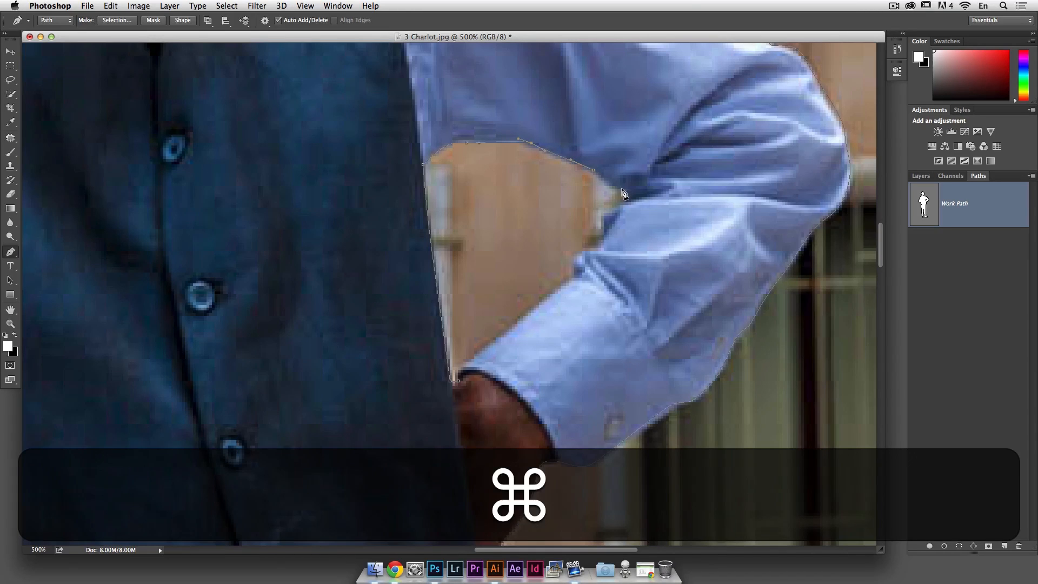
{"action": "left_click", "coordinate": [627, 189]}
{"action": "left_click_drag", "start_coordinate": [644, 188], "coordinate": [619, 208]}
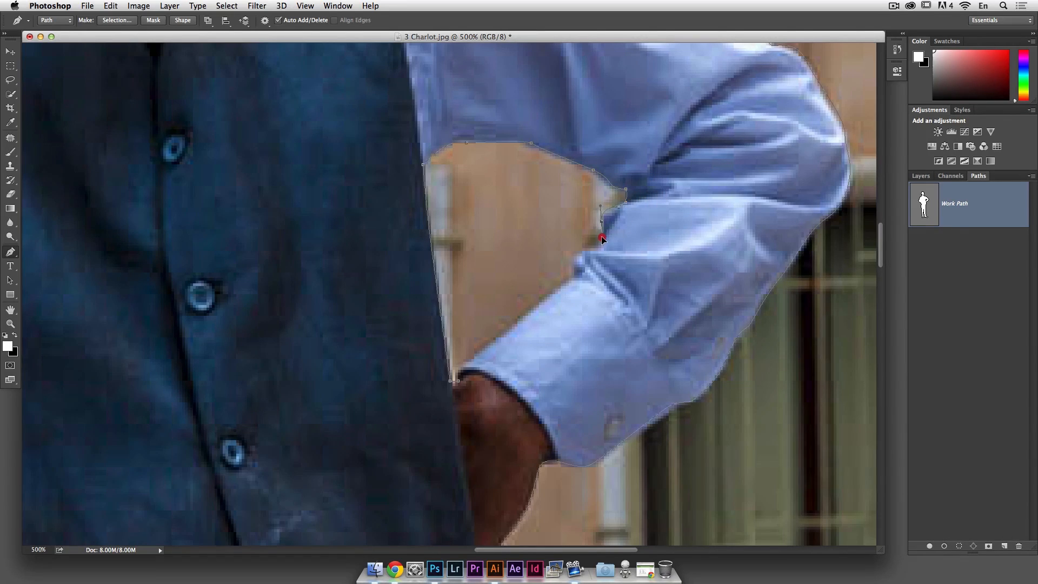
- Trace the folds of the lower sleeve down to the cuff and close the gap path at its starting point by the wrist
{"action": "left_click", "coordinate": [602, 236]}
{"action": "left_click", "coordinate": [602, 252]}
{"action": "left_click", "coordinate": [595, 254], "text": "alt"}
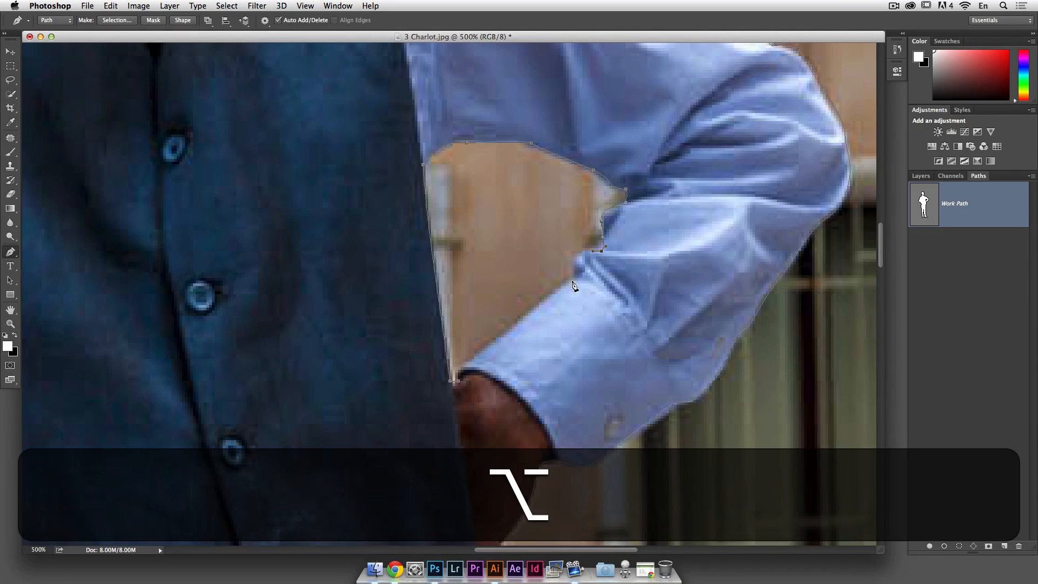
{"action": "left_click_drag", "start_coordinate": [574, 276], "coordinate": [556, 290]}
{"action": "key", "text": "alt"}
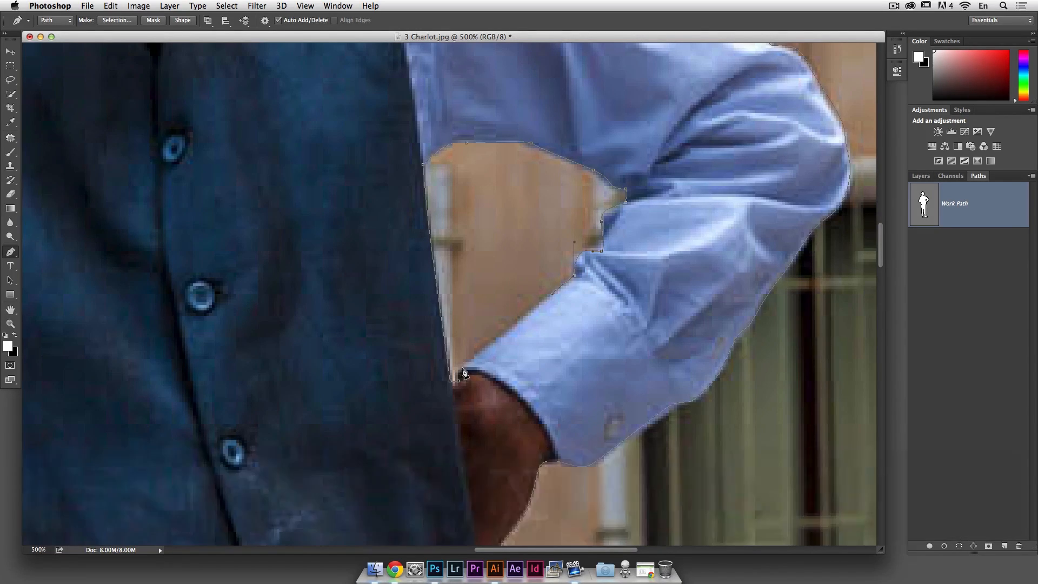
{"action": "left_click_drag", "start_coordinate": [451, 379], "coordinate": [455, 378]}
{"action": "key", "text": "alt"}
{"action": "left_click_drag", "start_coordinate": [453, 373], "coordinate": [453, 373]}
- Check the traced path around the whole figure, including the gap inside the bent arm
{"action": "key", "text": "super+minus"}
{"action": "key", "text": "super+minus"}
{"action": "key", "text": "super+minus"}
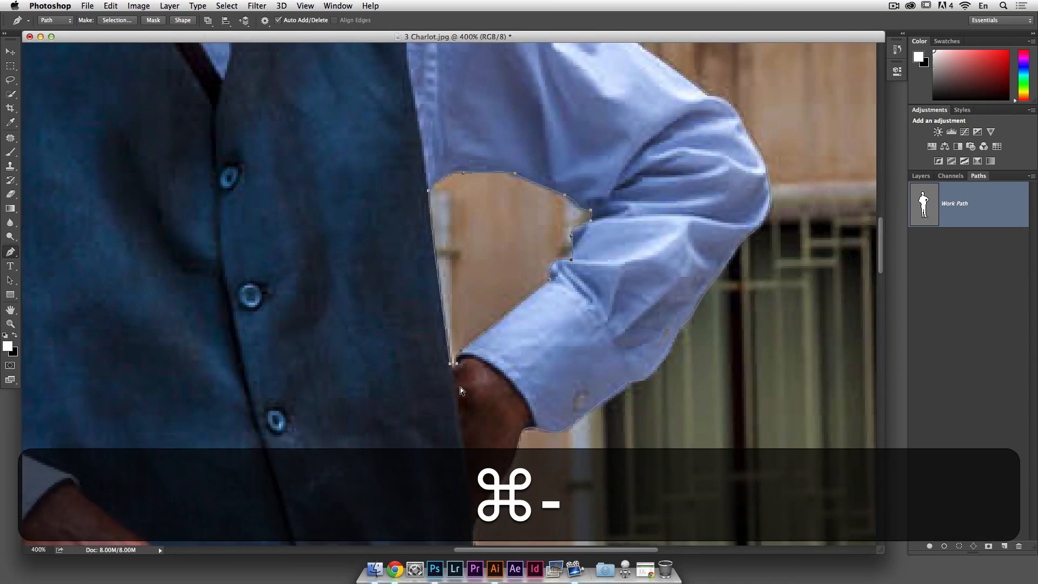
{"action": "key", "text": "super+minus"}
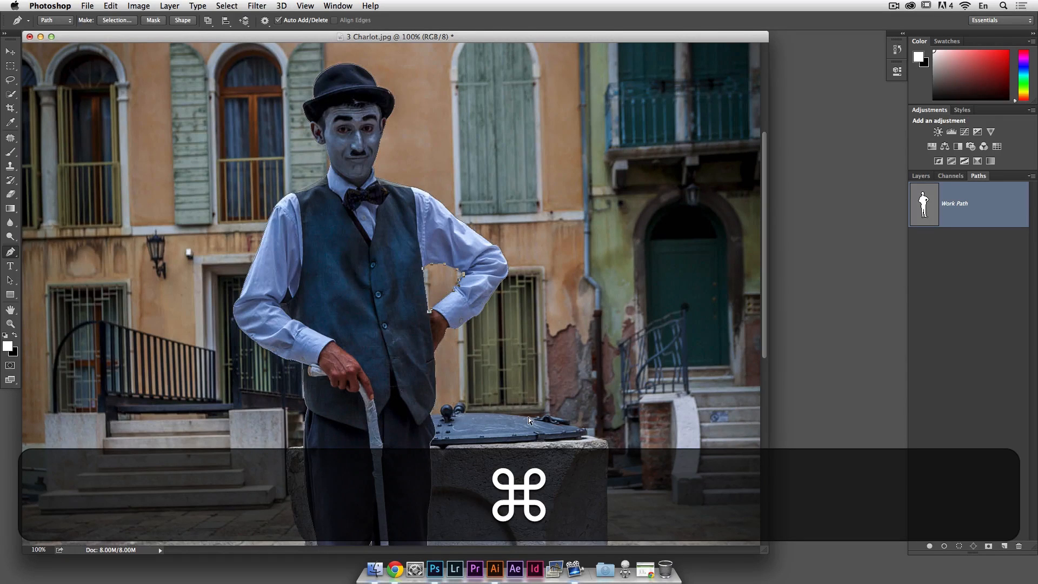
{"action": "key", "text": "space"}
{"action": "left_click_drag", "start_coordinate": [535, 448], "coordinate": [530, 302]}
{"action": "key", "text": "super+minus"}
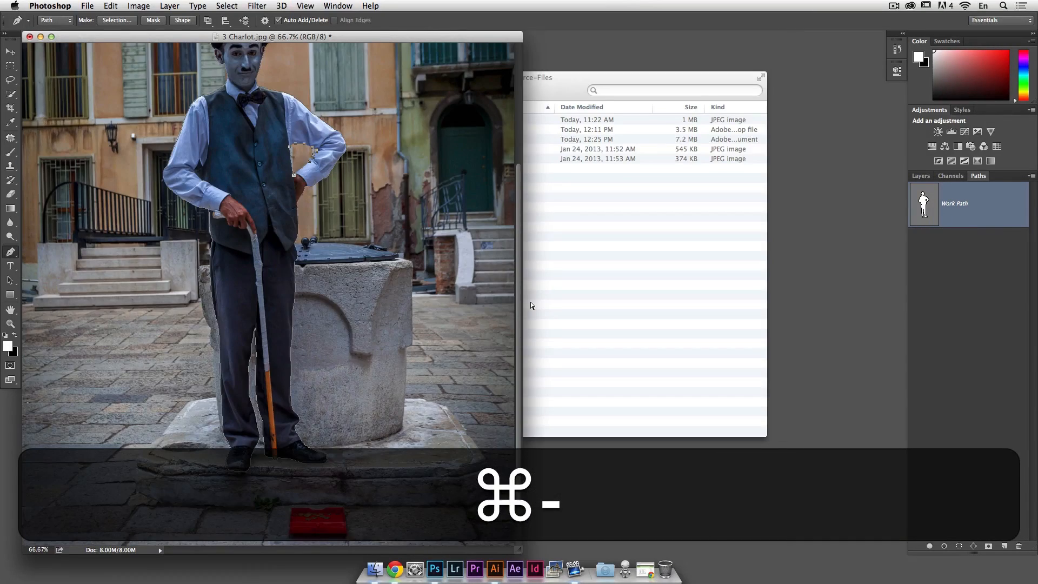
{"action": "key", "text": "alt+super+plus"}
{"action": "key", "text": "alt+super+minus"}
{"action": "key", "text": "alt+super+minus"}
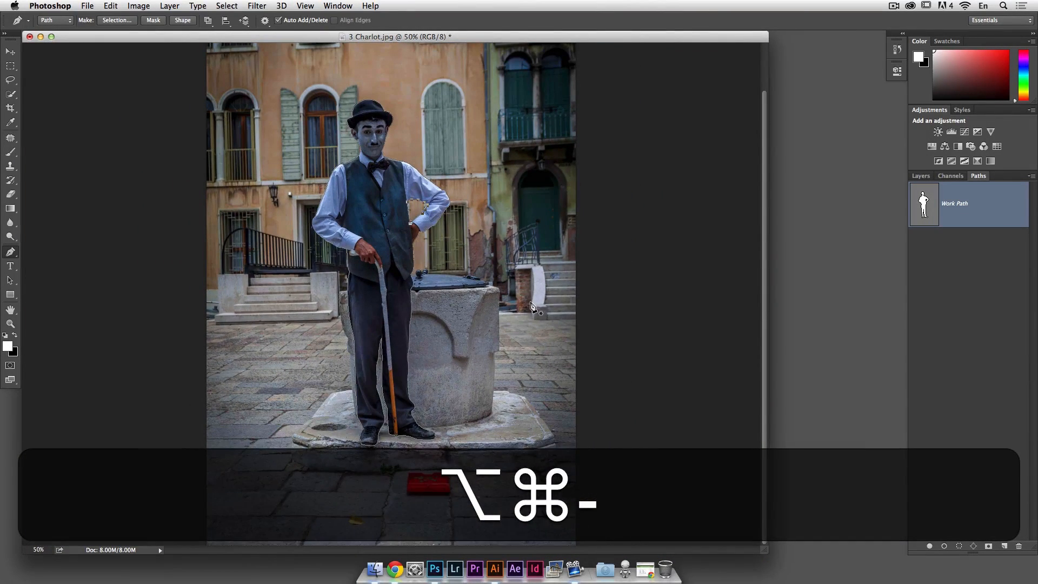
- Save the Work Path under the name Outline
{"action": "double_click", "coordinate": [984, 210]}
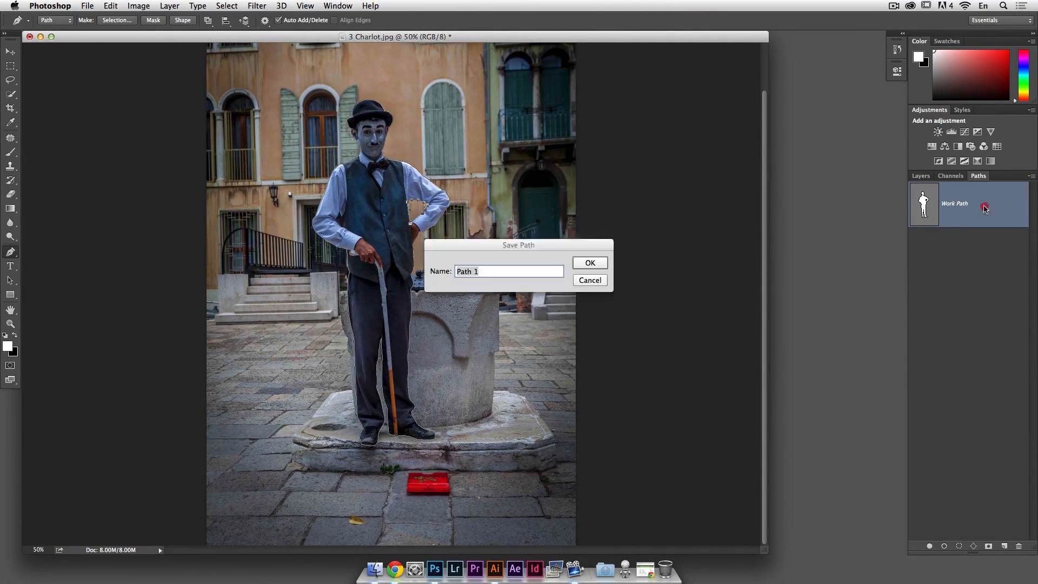
{"action": "type", "text": "Outline"}
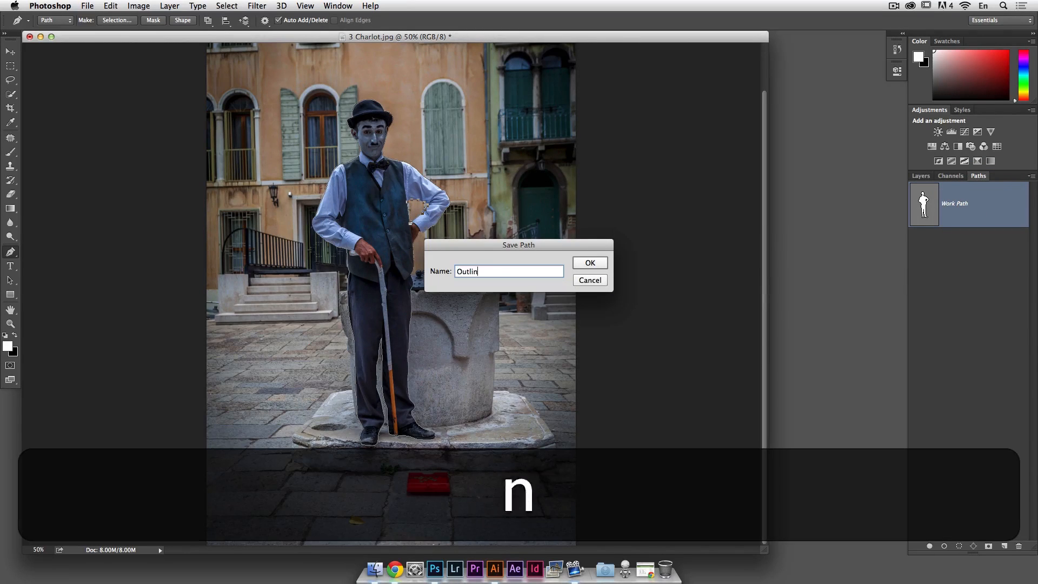
{"action": "key", "text": "Return"}
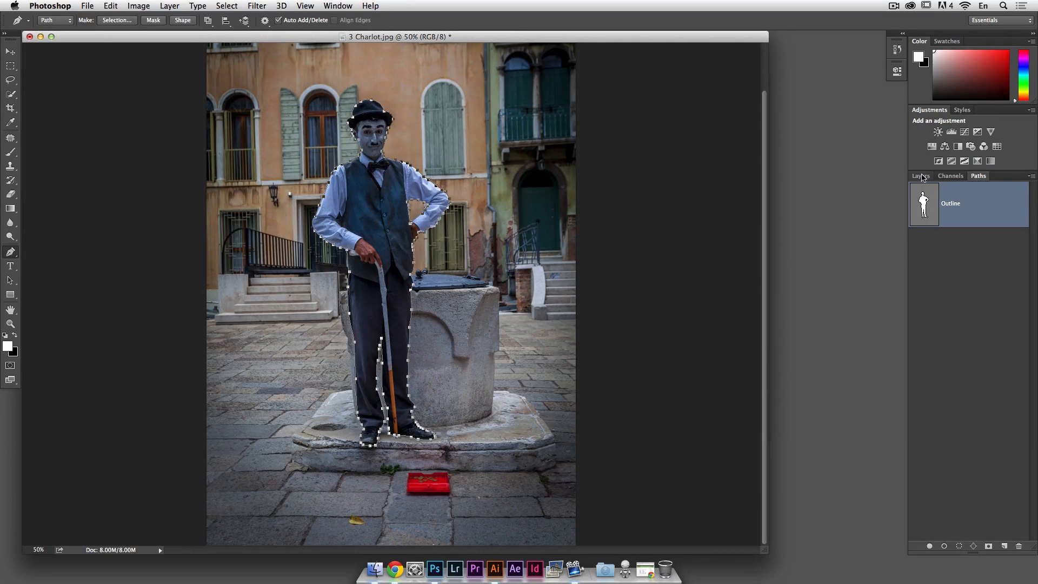
- Load the Outline path as a selection and display the document's layers
{"action": "left_click", "coordinate": [921, 176]}
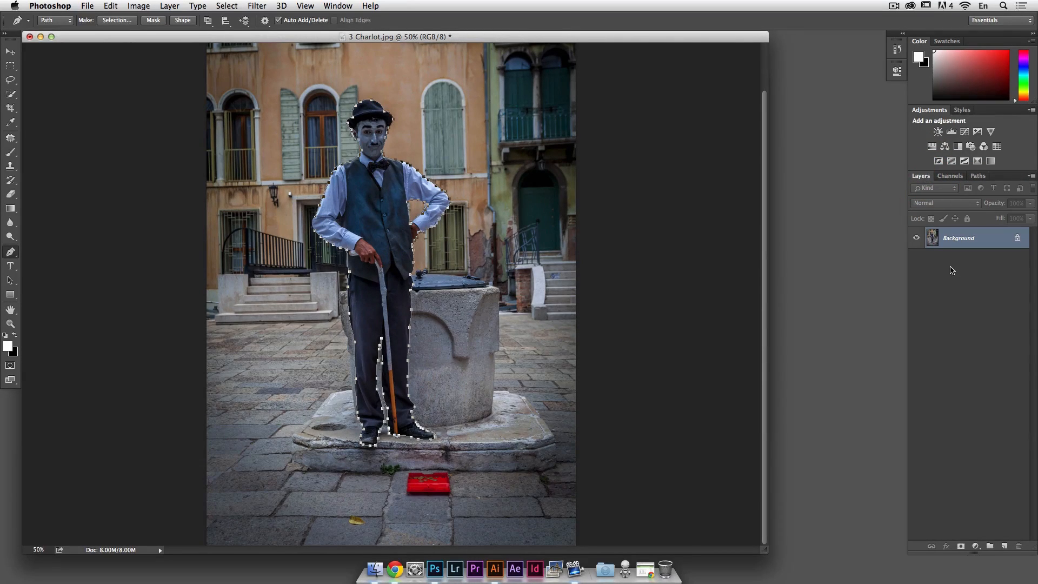
{"action": "left_click", "coordinate": [978, 177]}
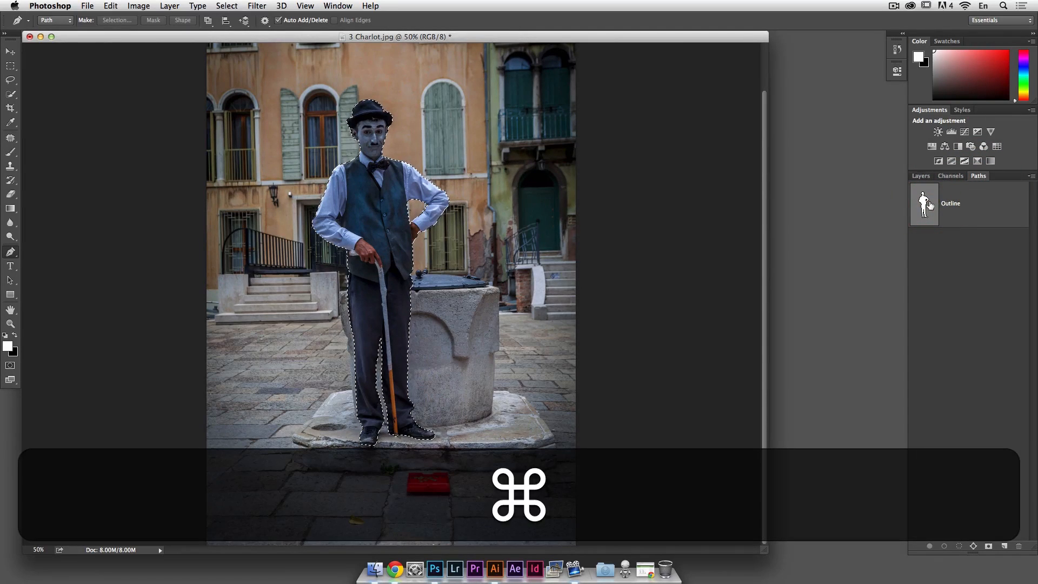
{"action": "left_click", "coordinate": [924, 177]}
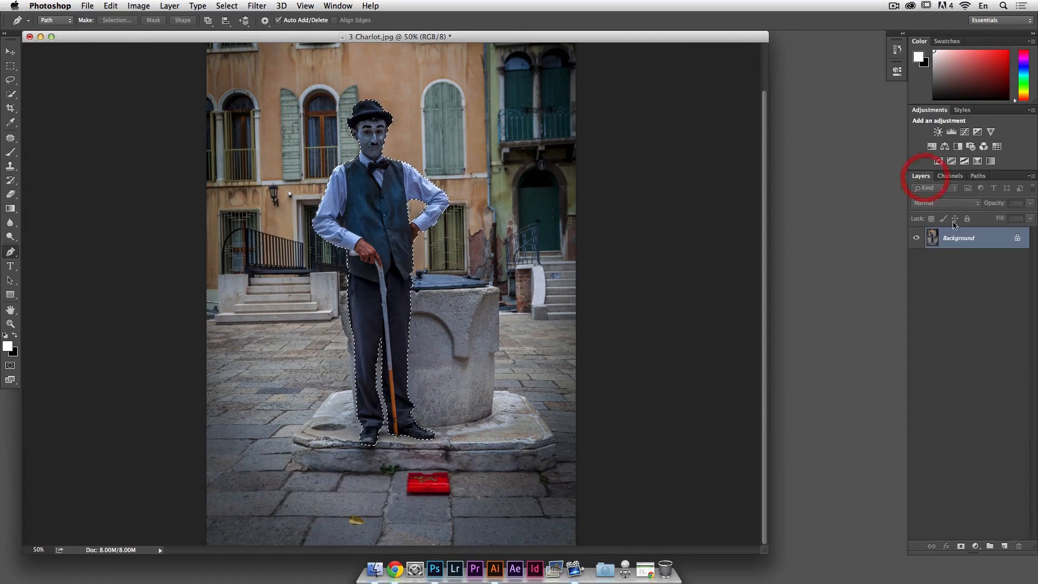
- Try masking the Background layer with the figure selection, inspect the cutout, and undo the mask
{"action": "left_click", "coordinate": [961, 547]}
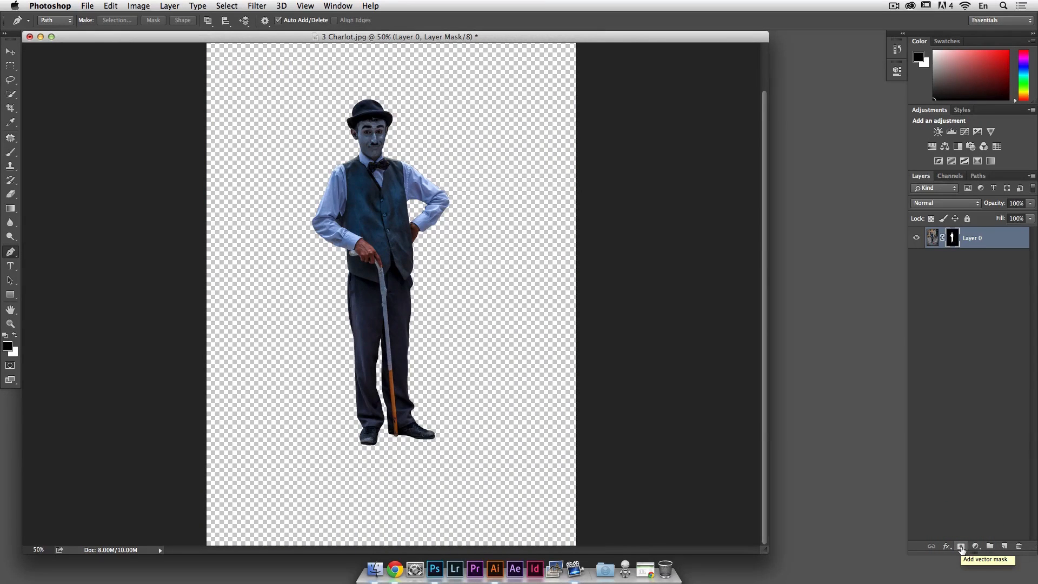
{"action": "key", "text": "alt+super+plus"}
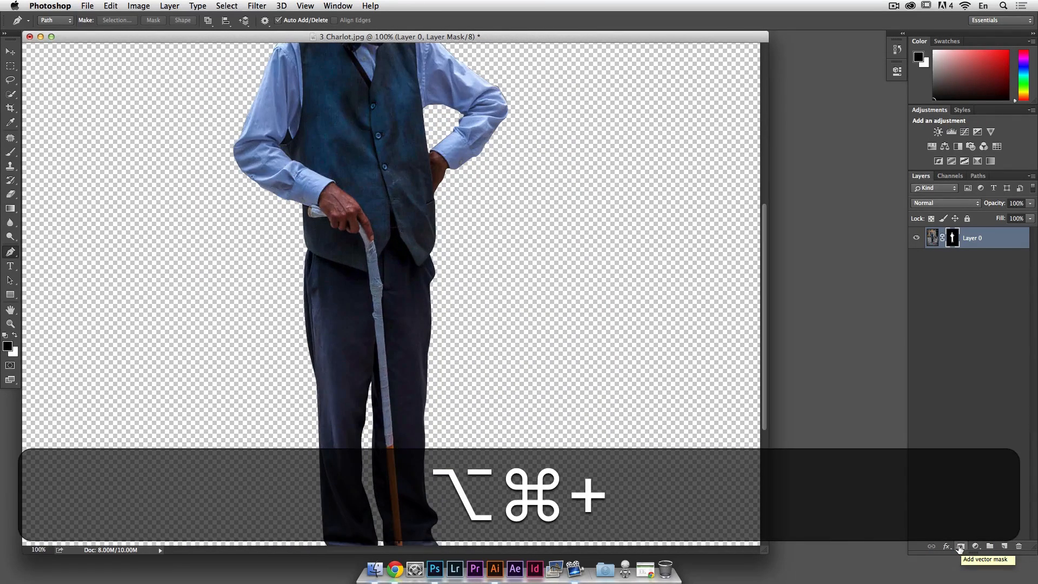
{"action": "left_click_drag", "start_coordinate": [497, 213], "coordinate": [514, 382]}
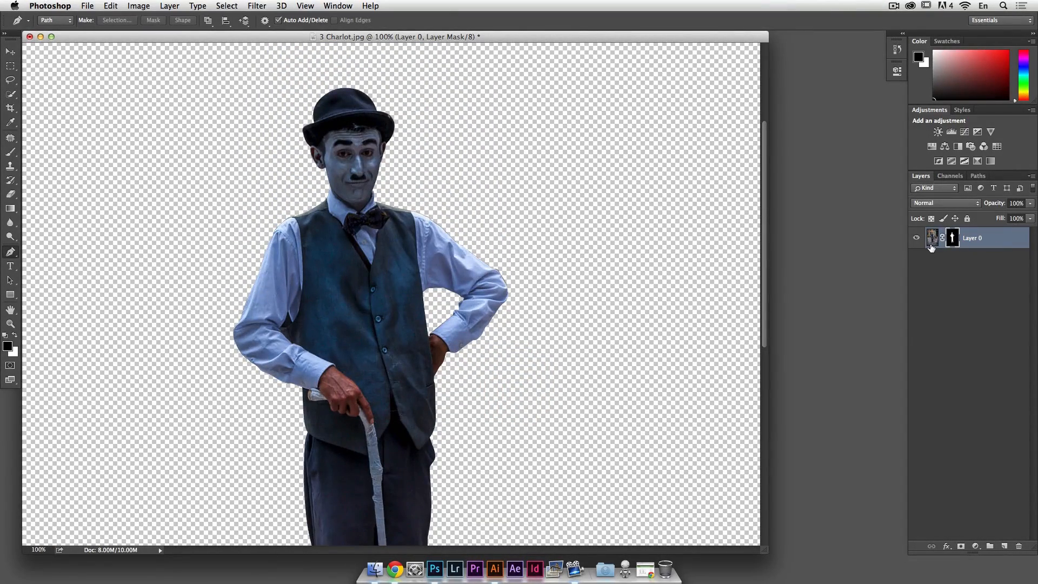
{"action": "key", "text": "super+z"}
{"action": "key", "text": "super+z"}
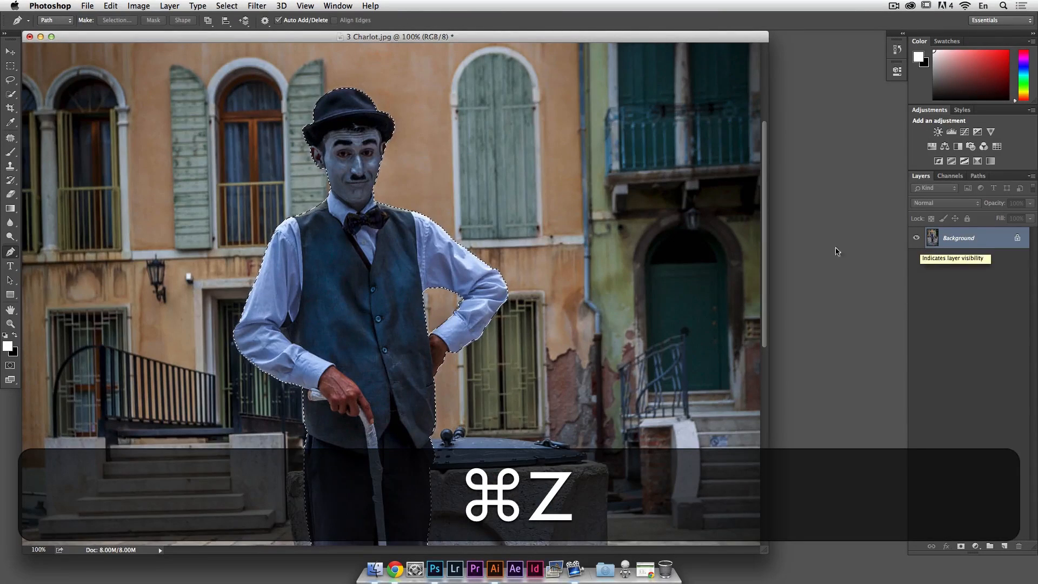
- Open Refine Edge for the figure selection, enable Smart Radius and set the radius to 6.8 px
{"action": "left_click", "coordinate": [11, 65]}
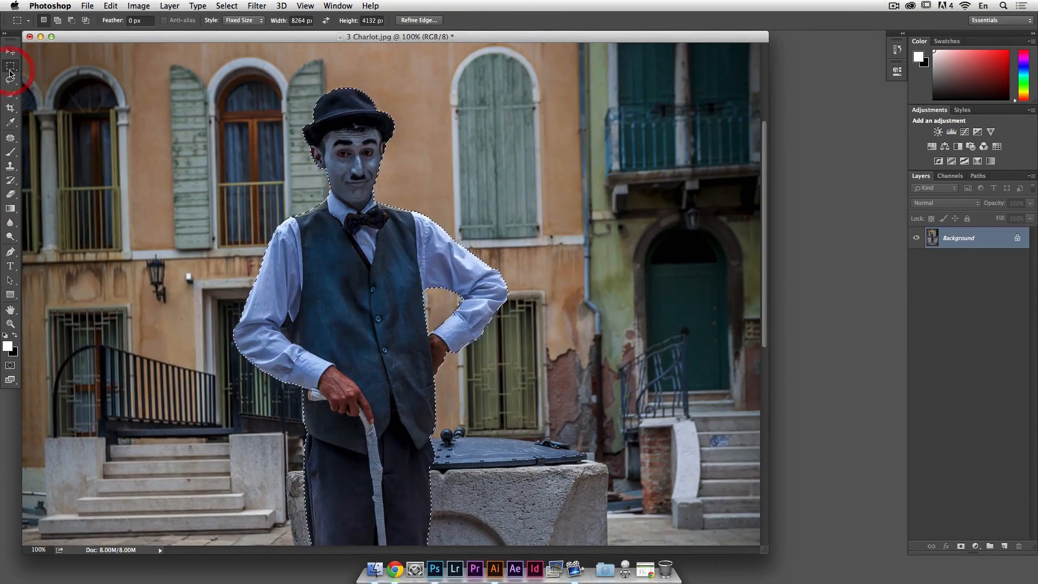
{"action": "left_click", "coordinate": [419, 20]}
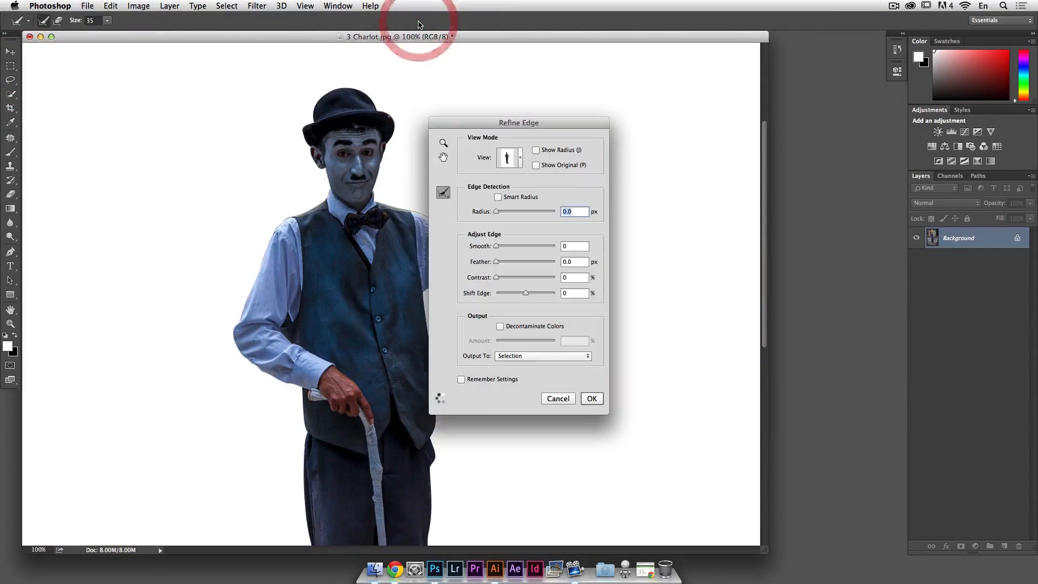
{"action": "left_click_drag", "start_coordinate": [478, 122], "coordinate": [617, 119]}
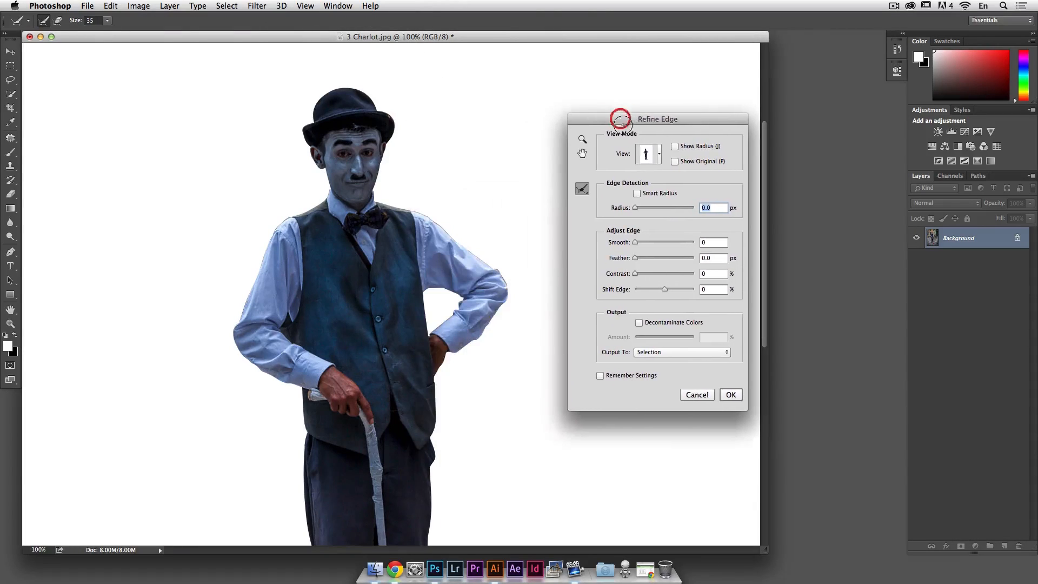
{"action": "left_click", "coordinate": [648, 196]}
{"action": "left_click", "coordinate": [654, 208]}
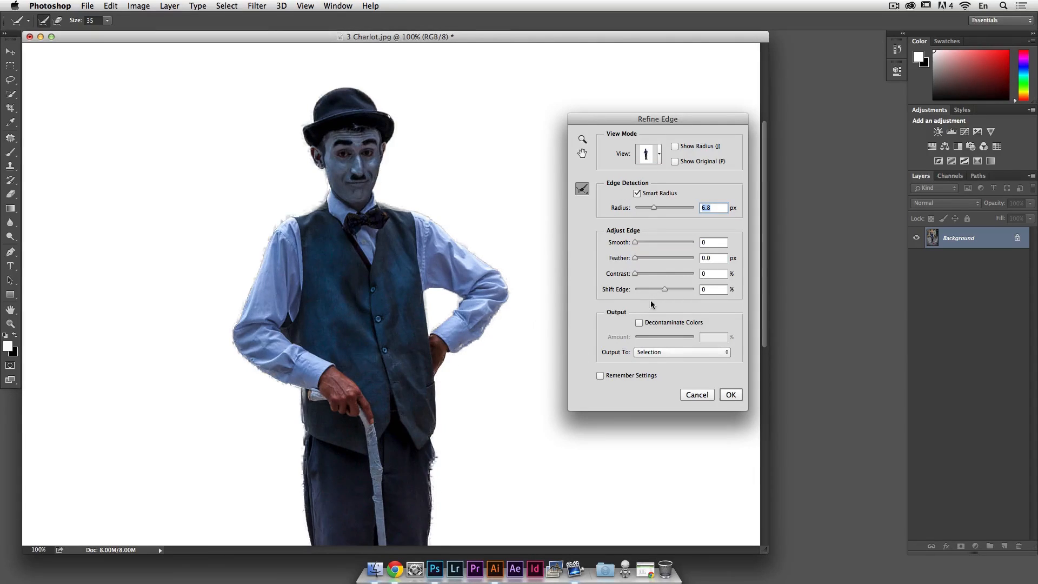
- In Refine Edge, set Smooth to 25, Shift Edge to -38% and the edge detection radius to 0.0 px
{"action": "left_click", "coordinate": [649, 242]}
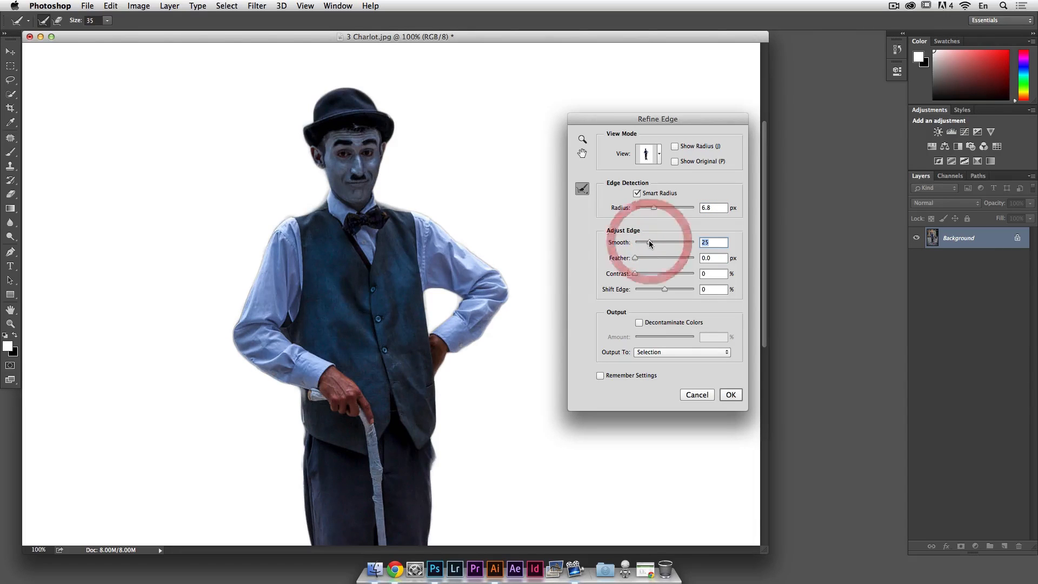
{"action": "left_click", "coordinate": [657, 290]}
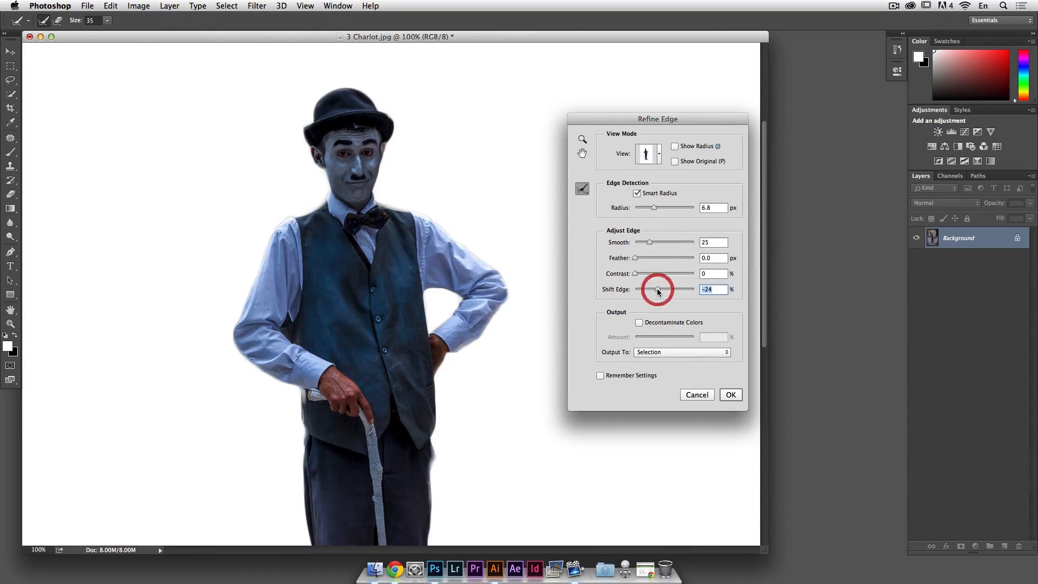
{"action": "left_click", "coordinate": [655, 291]}
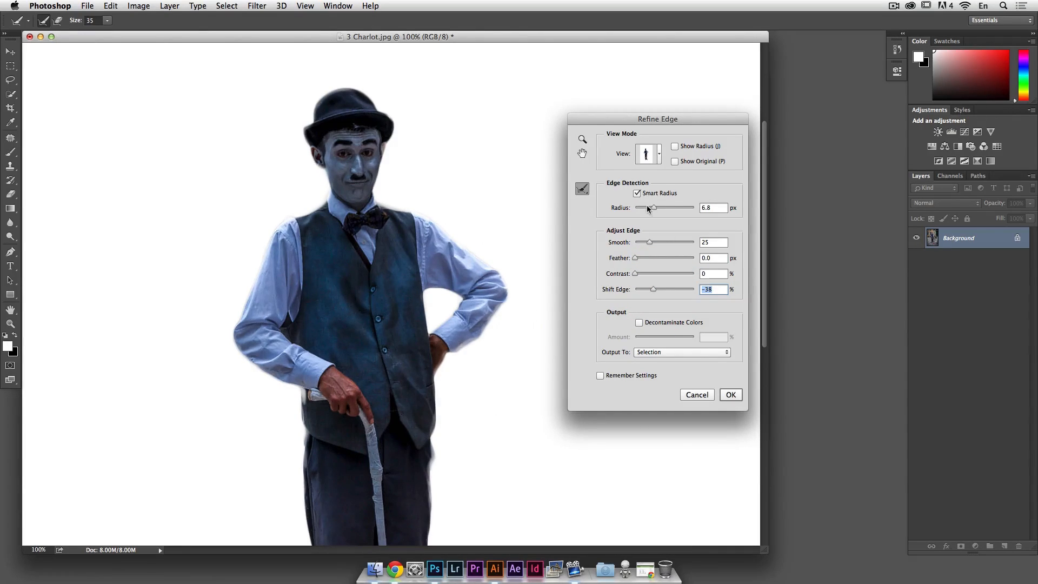
{"action": "left_click_drag", "start_coordinate": [646, 210], "coordinate": [631, 210]}
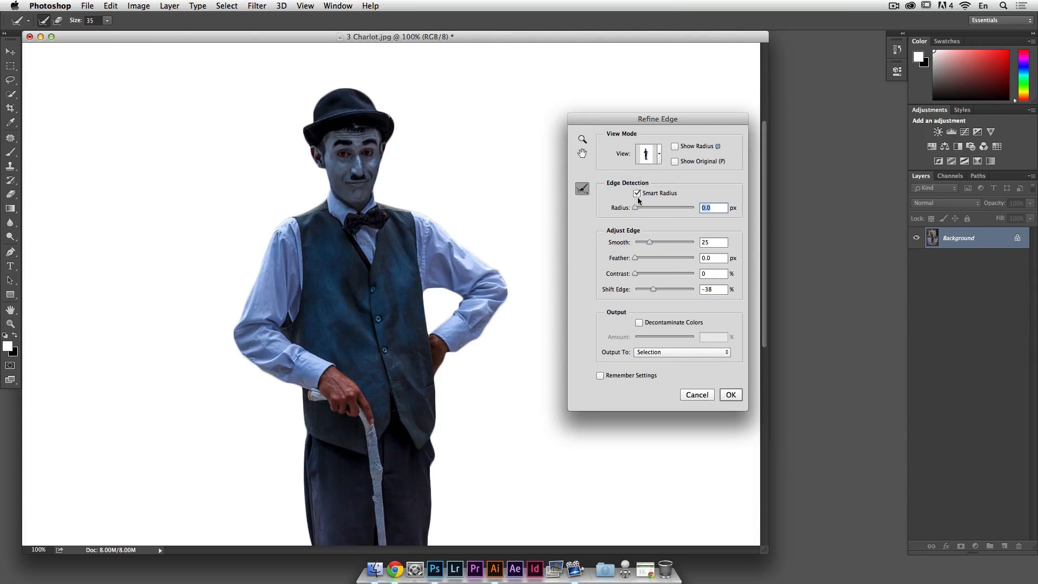
- Turn off Smart Radius and set Shift Edge to -55% in Refine Edge
{"action": "left_click", "coordinate": [637, 194]}
{"action": "left_click_drag", "start_coordinate": [651, 291], "coordinate": [649, 292]}
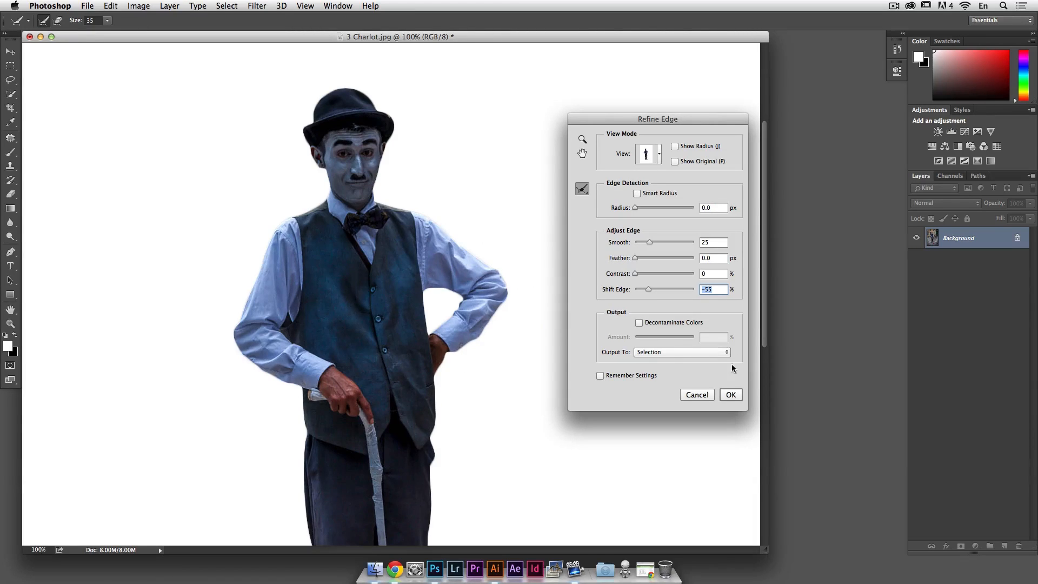
{"action": "left_click", "coordinate": [659, 155]}
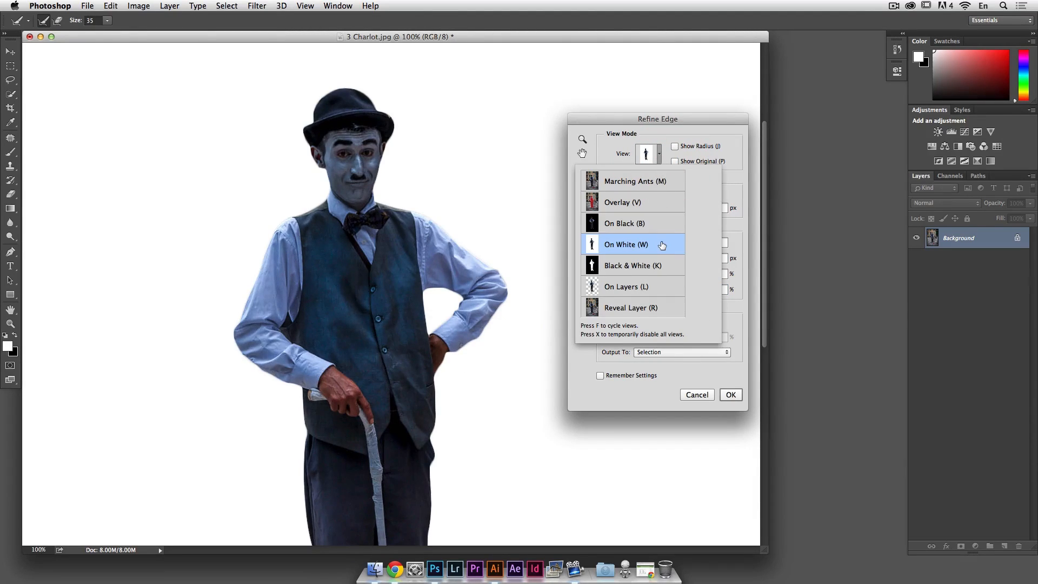
{"action": "left_click", "coordinate": [733, 172]}
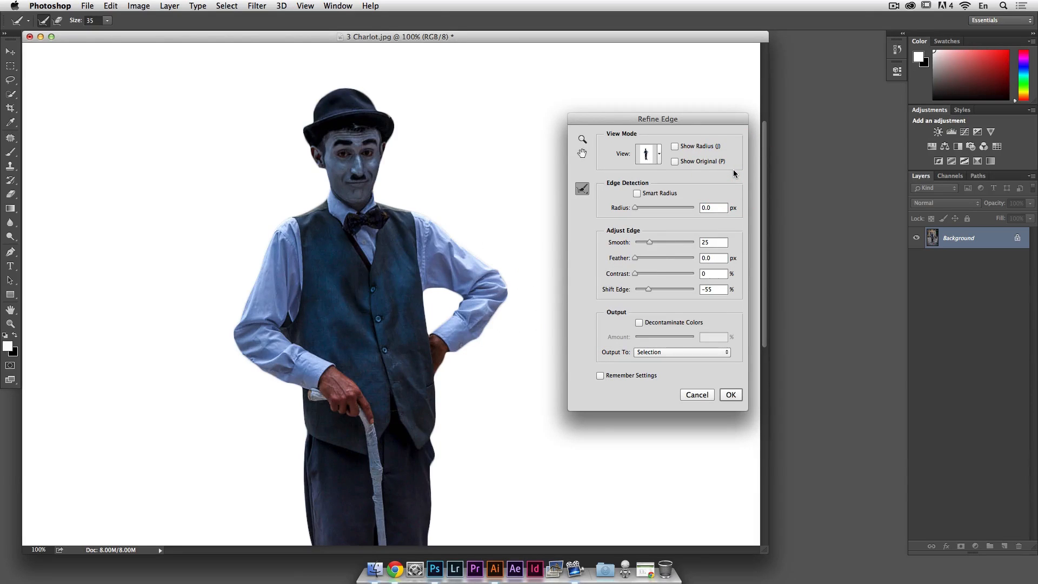
- Compare the refined edge with the original selection several times, and discard the Refine Edge settings
{"action": "left_click", "coordinate": [675, 163]}
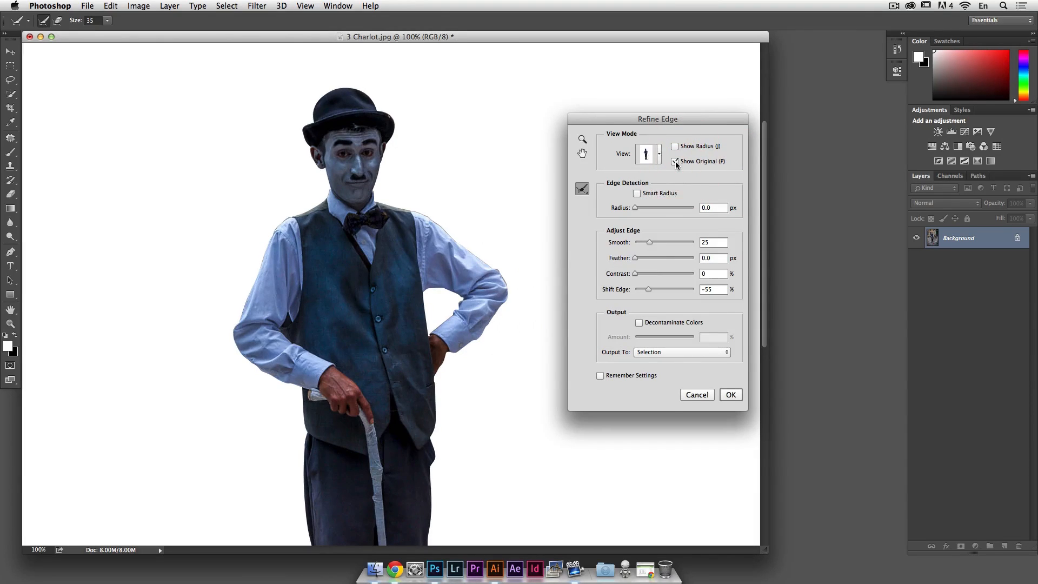
{"action": "left_click", "coordinate": [675, 162]}
{"action": "left_click", "coordinate": [675, 163]}
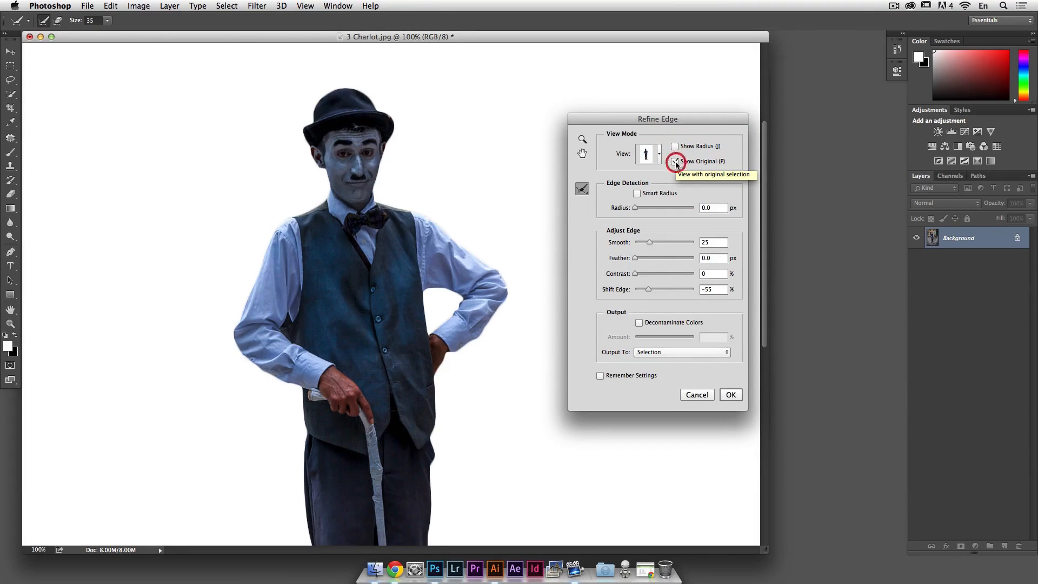
{"action": "left_click", "coordinate": [675, 162]}
{"action": "left_click", "coordinate": [676, 162]}
{"action": "left_click", "coordinate": [676, 162]}
{"action": "left_click", "coordinate": [676, 162]}
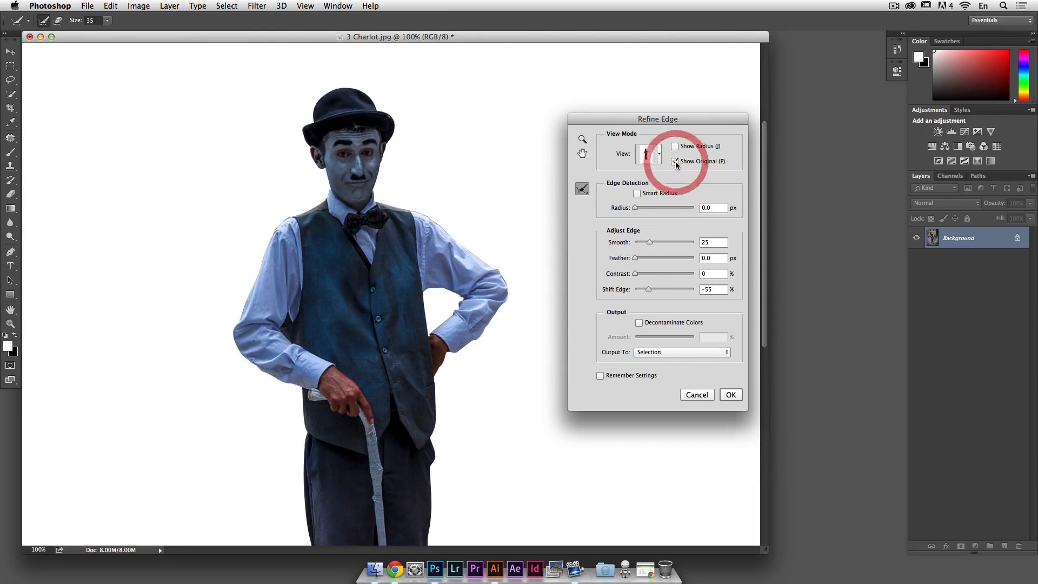
{"action": "left_click", "coordinate": [675, 162]}
{"action": "left_click", "coordinate": [676, 163]}
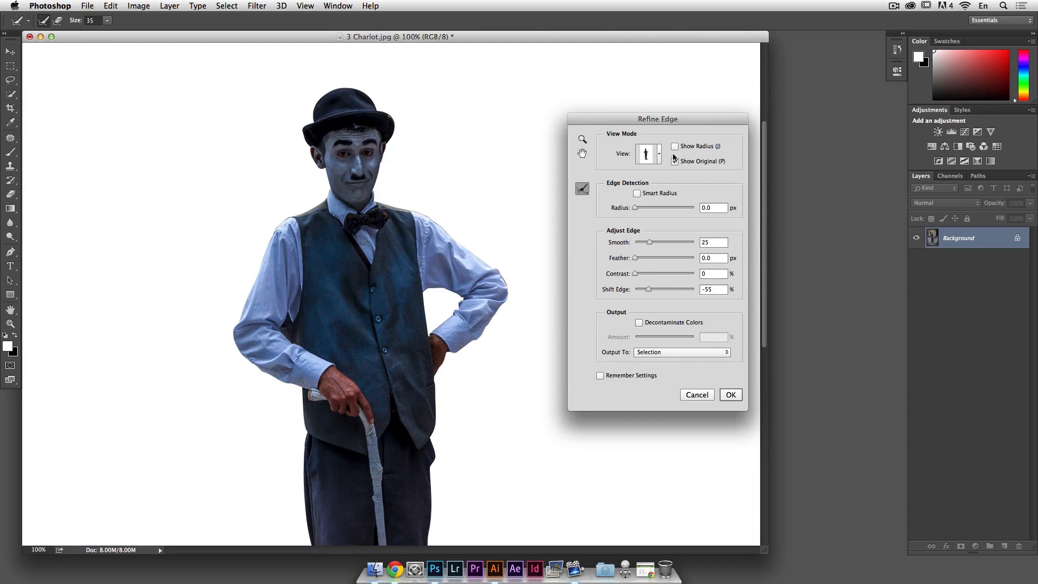
{"action": "left_click", "coordinate": [703, 395]}
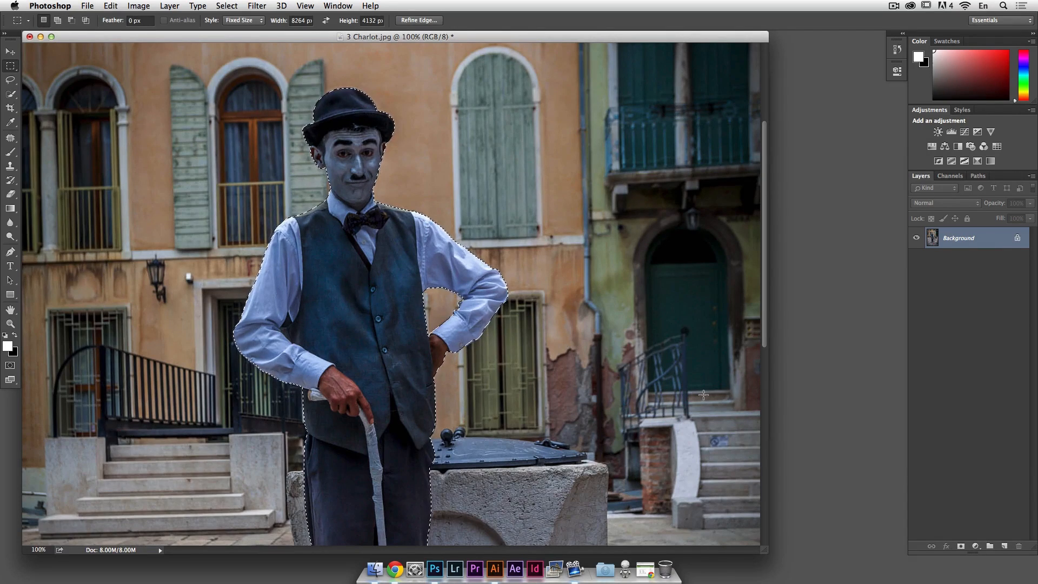
- Mask the Background layer with the figure selection and blur the mask along the bent arm's shoulder with a 41 px Blur brush
{"action": "left_click", "coordinate": [961, 547]}
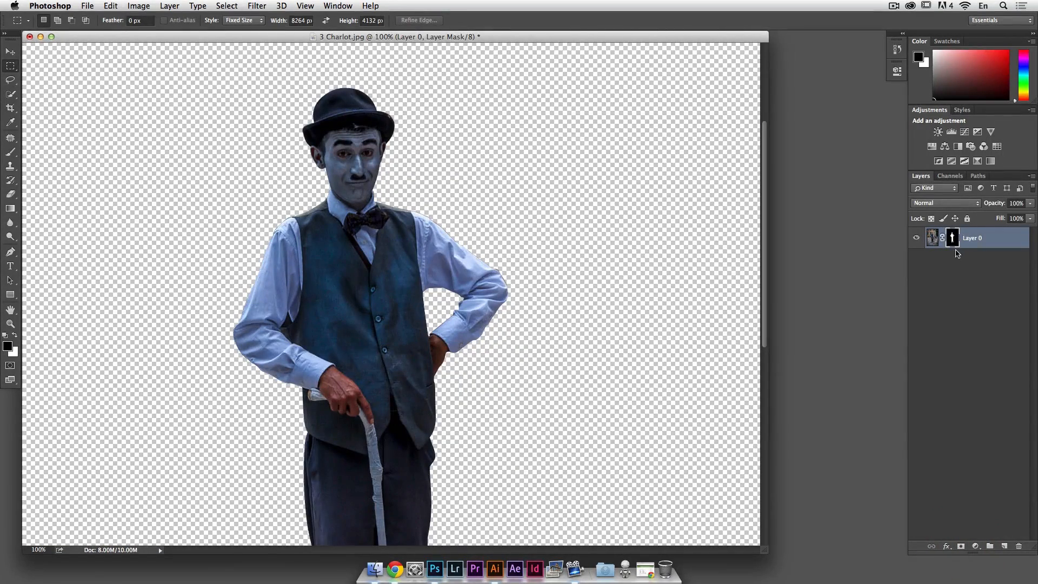
{"action": "left_click", "coordinate": [10, 222]}
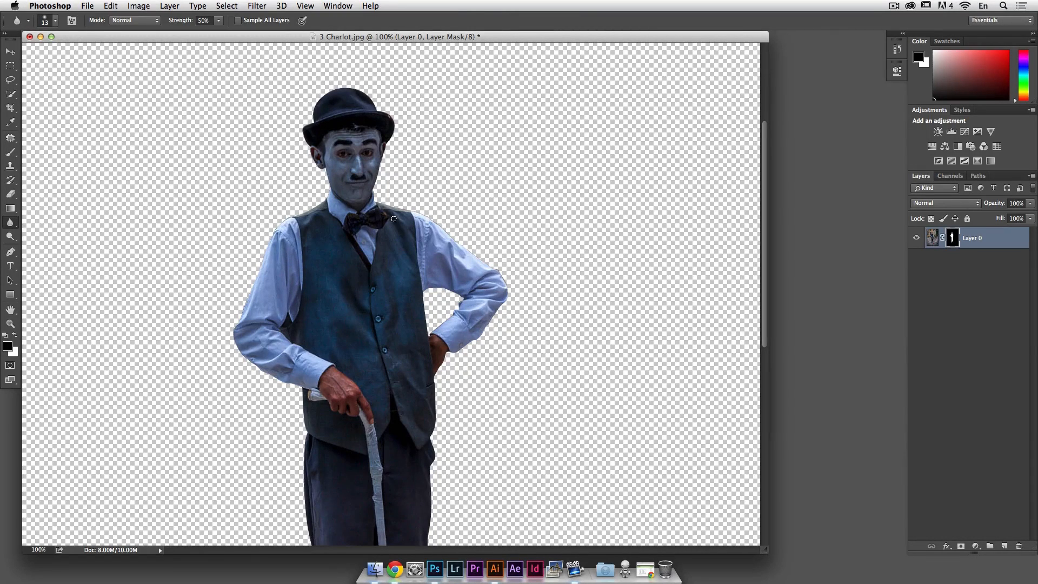
{"action": "right_click", "coordinate": [441, 221]}
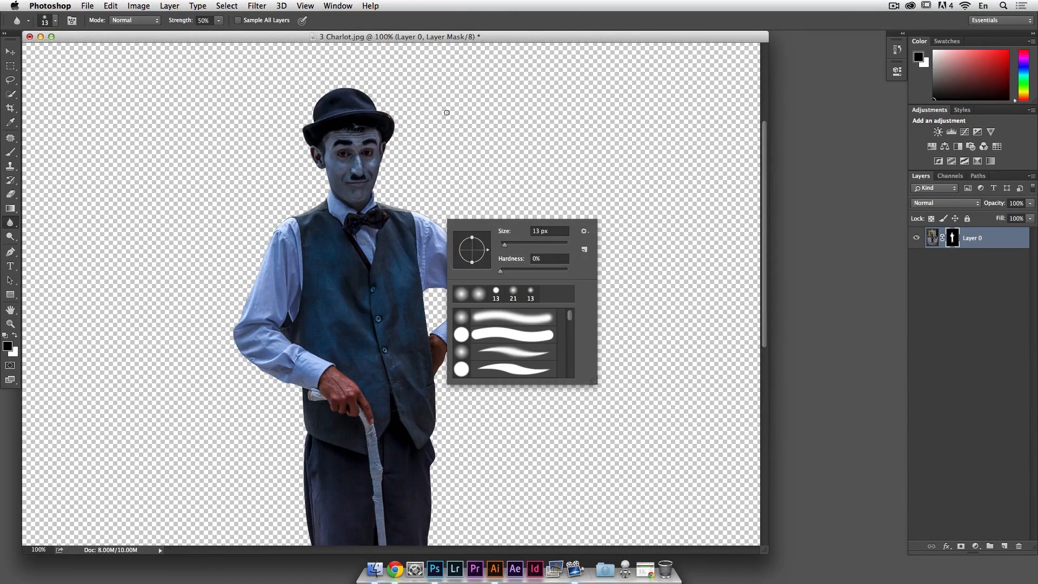
{"action": "left_click", "coordinate": [513, 245]}
{"action": "key", "text": "Return"}
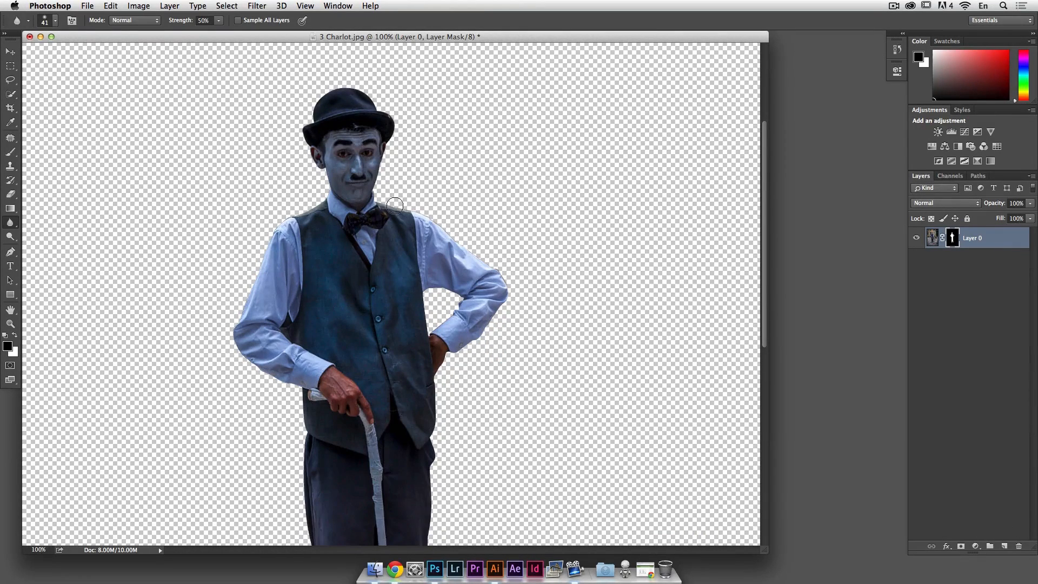
{"action": "mouse_move", "coordinate": [439, 226]}
{"action": "left_mouse_down"}
{"action": "mouse_move", "coordinate": [404, 206]}
{"action": "mouse_move", "coordinate": [526, 299]}
{"action": "mouse_move", "coordinate": [503, 269]}
{"action": "mouse_move", "coordinate": [511, 298]}
{"action": "mouse_move", "coordinate": [505, 282]}
{"action": "mouse_move", "coordinate": [485, 344]}
{"action": "mouse_move", "coordinate": [492, 321]}
{"action": "mouse_move", "coordinate": [450, 371]}
{"action": "mouse_move", "coordinate": [468, 329]}
{"action": "mouse_move", "coordinate": [426, 396]}
{"action": "mouse_move", "coordinate": [456, 307]}
{"action": "left_mouse_up"}
- Blur the mask edge along the cane arm's shoulder and up towards the collar
{"action": "key", "text": "space"}
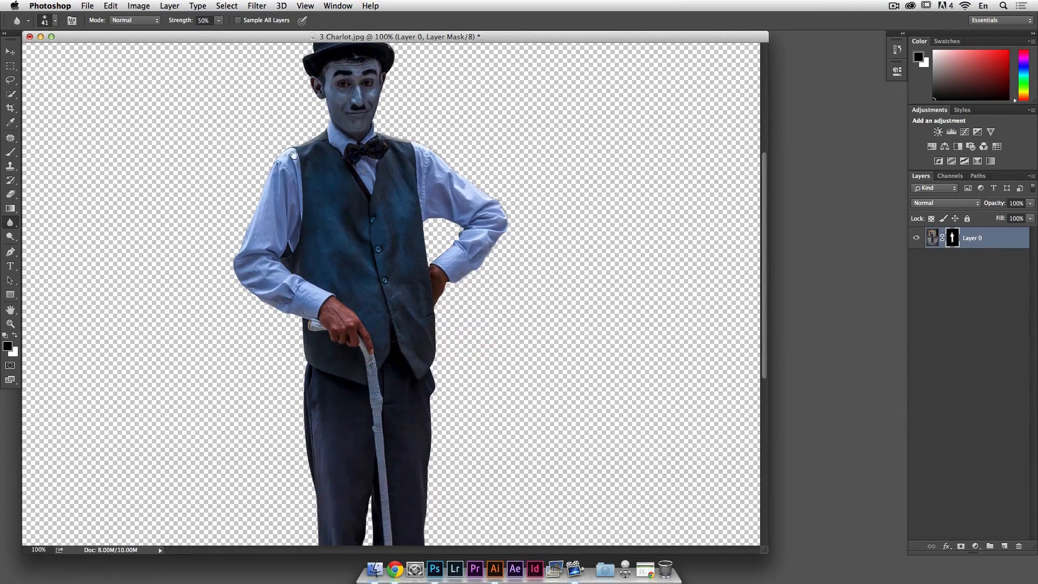
{"action": "left_click_drag", "start_coordinate": [266, 157], "coordinate": [267, 163]}
{"action": "left_click_drag", "start_coordinate": [312, 136], "coordinate": [323, 119]}
{"action": "key", "text": "space"}
{"action": "left_click_drag", "start_coordinate": [382, 380], "coordinate": [407, 217]}
{"action": "left_click_drag", "start_coordinate": [430, 379], "coordinate": [431, 463]}
{"action": "left_click_drag", "start_coordinate": [449, 243], "coordinate": [454, 417]}
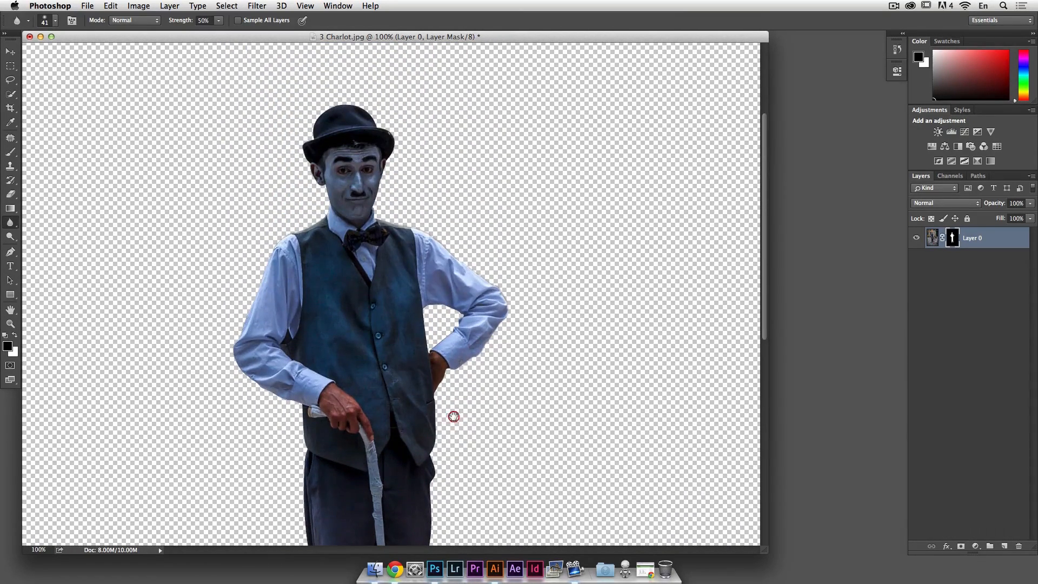
- Burn the mask edge along both shoulders using the Burn tool with a 65 px brush, Midtones range and 50% exposure
{"action": "left_click", "coordinate": [12, 222]}
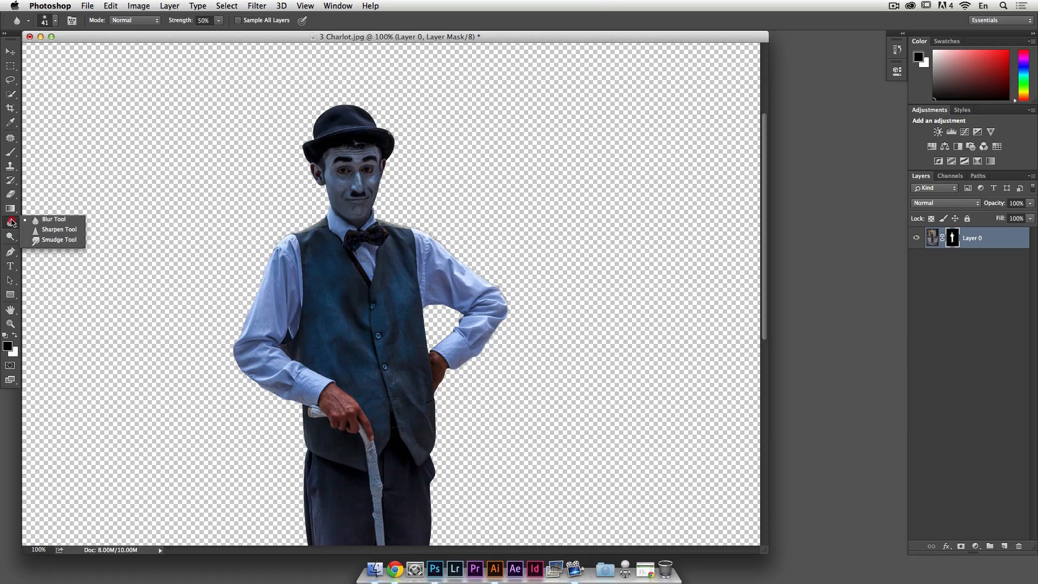
{"action": "left_click", "coordinate": [11, 236]}
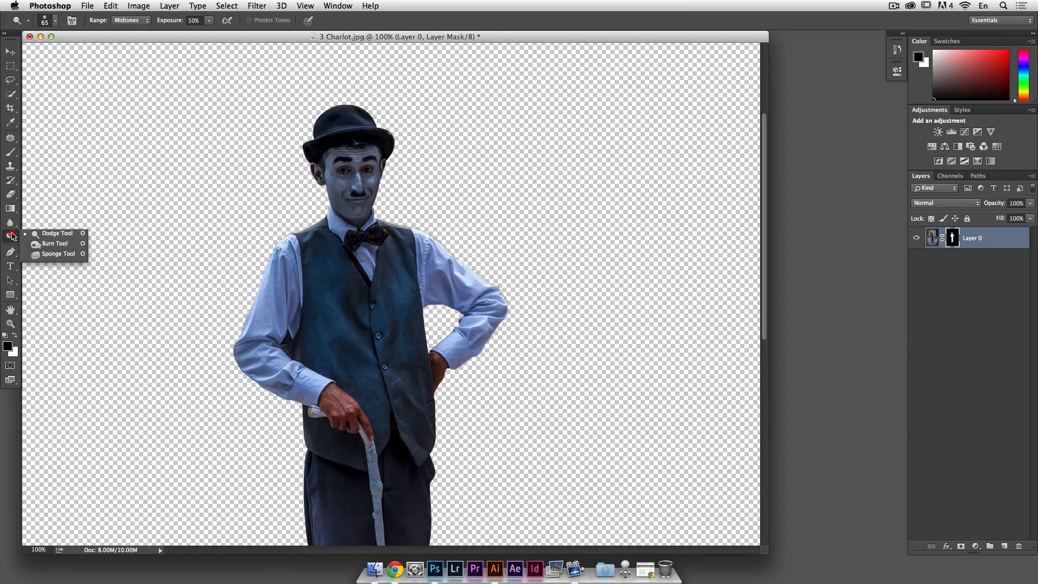
{"action": "left_click", "coordinate": [52, 244]}
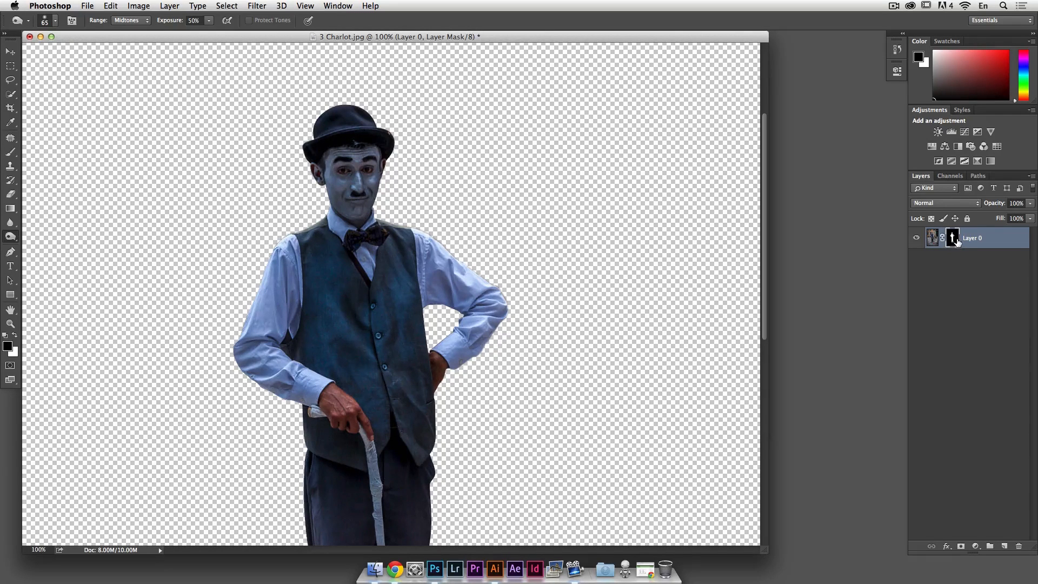
{"action": "left_click", "coordinate": [405, 221]}
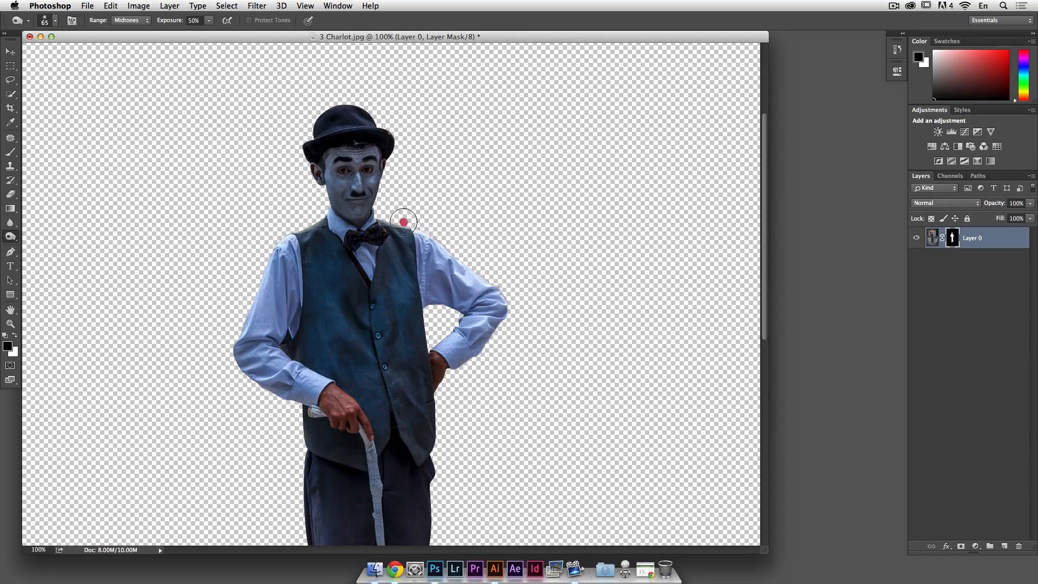
{"action": "left_click", "coordinate": [138, 20]}
{"action": "left_click", "coordinate": [137, 20]}
{"action": "mouse_move", "coordinate": [443, 239]}
{"action": "left_mouse_down"}
{"action": "mouse_move", "coordinate": [403, 225]}
{"action": "mouse_move", "coordinate": [471, 257]}
{"action": "mouse_move", "coordinate": [451, 250]}
{"action": "mouse_move", "coordinate": [512, 297]}
{"action": "mouse_move", "coordinate": [482, 278]}
{"action": "mouse_move", "coordinate": [519, 317]}
{"action": "mouse_move", "coordinate": [496, 278]}
{"action": "mouse_move", "coordinate": [513, 321]}
{"action": "mouse_move", "coordinate": [389, 220]}
{"action": "left_mouse_up"}
{"action": "mouse_move", "coordinate": [316, 227]}
{"action": "left_mouse_down"}
{"action": "mouse_move", "coordinate": [289, 227]}
{"action": "mouse_move", "coordinate": [261, 269]}
{"action": "left_mouse_up"}
{"action": "left_click_drag", "start_coordinate": [282, 236], "coordinate": [261, 264]}
{"action": "left_click_drag", "start_coordinate": [291, 228], "coordinate": [261, 263]}
{"action": "mouse_move", "coordinate": [291, 231]}
{"action": "left_mouse_down"}
{"action": "mouse_move", "coordinate": [275, 246]}
{"action": "mouse_move", "coordinate": [319, 217]}
{"action": "left_mouse_up"}
{"action": "left_click", "coordinate": [320, 224]}
- Burn the mask edge around the bent arm's elbow and along its forearm to remove the fringe
{"action": "left_click", "coordinate": [495, 279]}
{"action": "left_click_drag", "start_coordinate": [517, 326], "coordinate": [514, 303]}
{"action": "mouse_move", "coordinate": [492, 361]}
{"action": "left_mouse_down"}
{"action": "mouse_move", "coordinate": [503, 322]}
{"action": "mouse_move", "coordinate": [495, 345]}
{"action": "mouse_move", "coordinate": [432, 403]}
{"action": "mouse_move", "coordinate": [443, 410]}
{"action": "left_mouse_up"}
{"action": "left_click", "coordinate": [484, 344]}
{"action": "left_click_drag", "start_coordinate": [511, 314], "coordinate": [466, 374]}
{"action": "scroll", "coordinate": [514, 331], "scroll_direction": "down", "scroll_amount": 3}
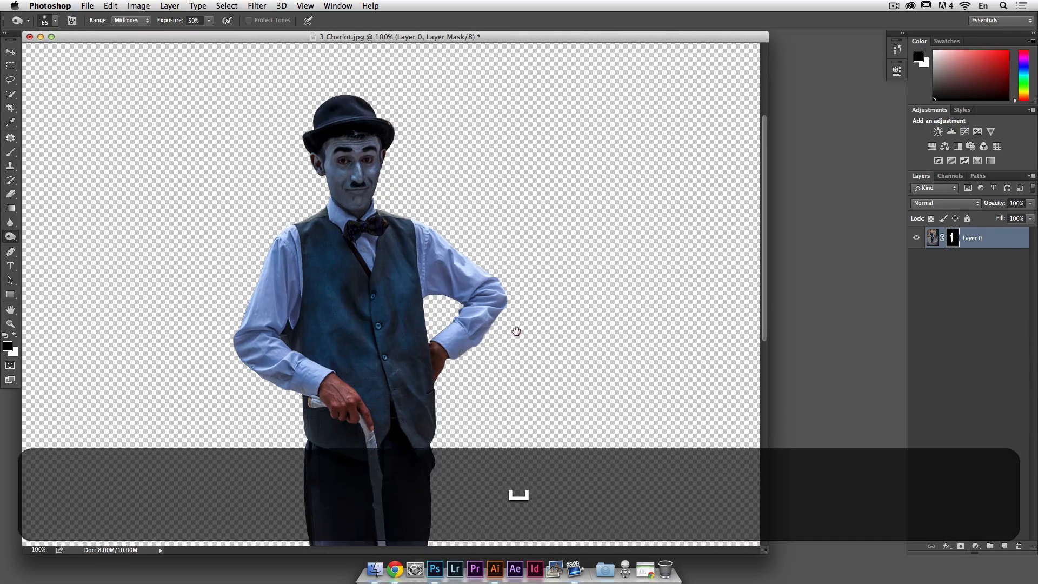
{"action": "left_click", "coordinate": [522, 309]}
- Save the masked figure as 3 Charlot.psd in Photoshop format with Maximize Compatibility, and close the document
{"action": "key", "text": "alt+super+minus"}
{"action": "key", "text": "alt+super+minus"}
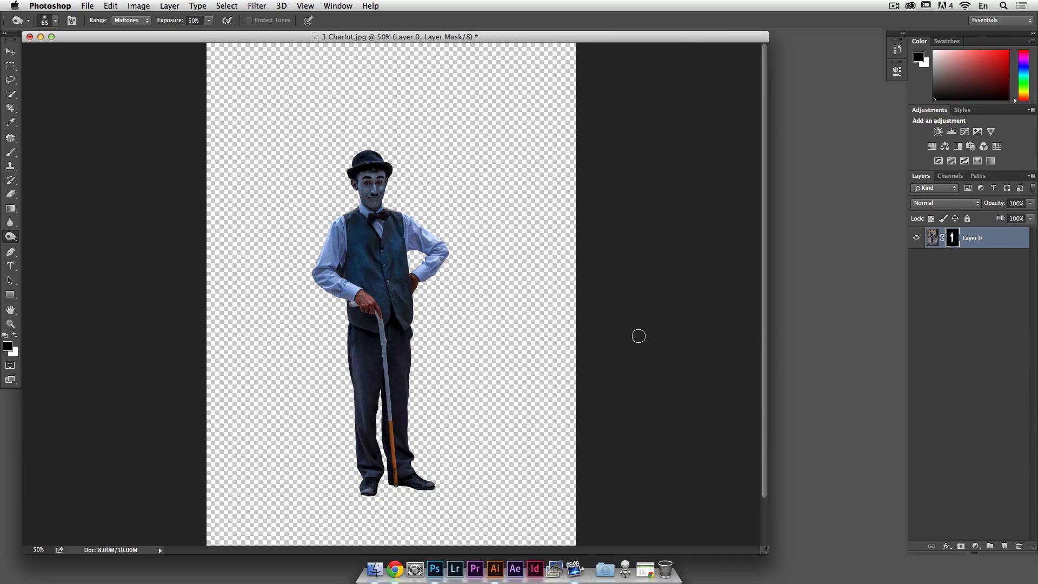
{"action": "key", "text": "super+shift+s"}
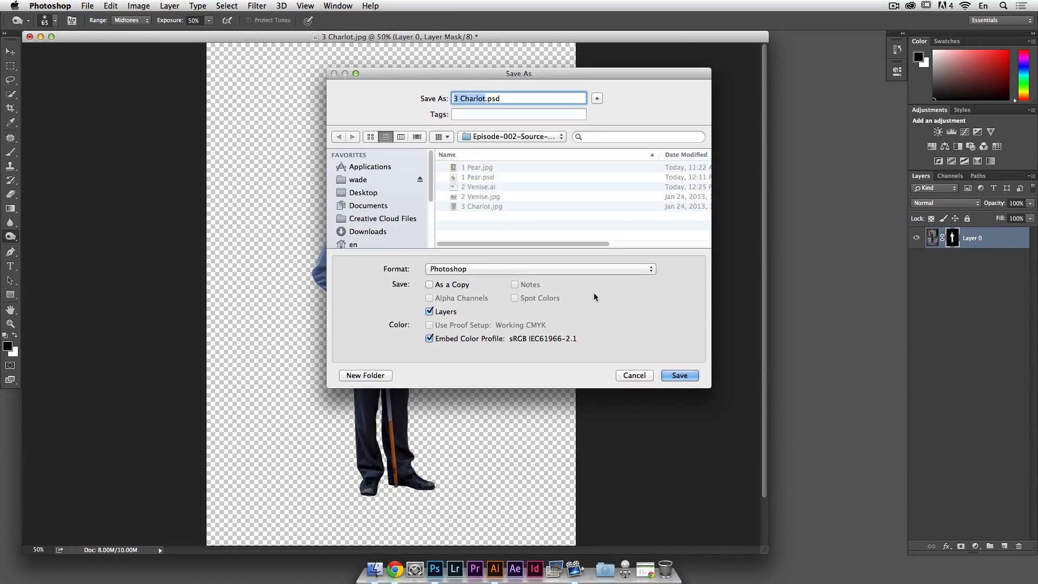
{"action": "left_click", "coordinate": [681, 376]}
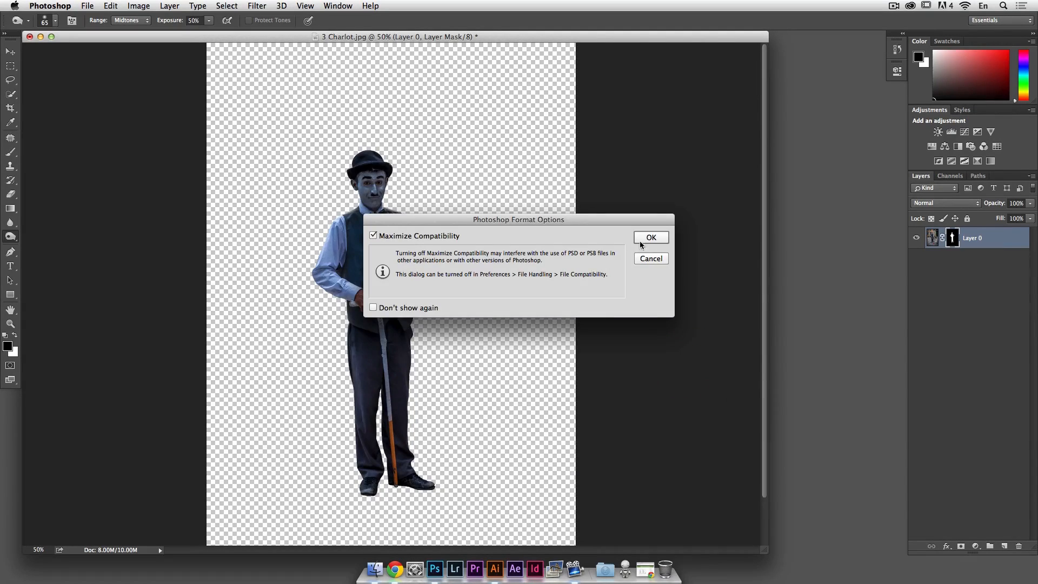
{"action": "left_click", "coordinate": [644, 238]}
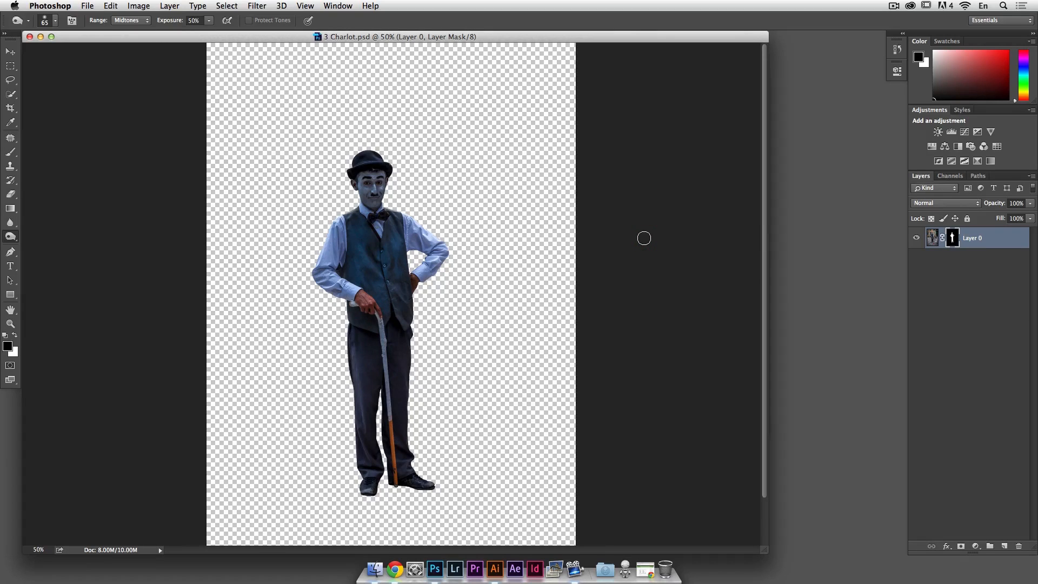
{"action": "key", "text": "super+w"}
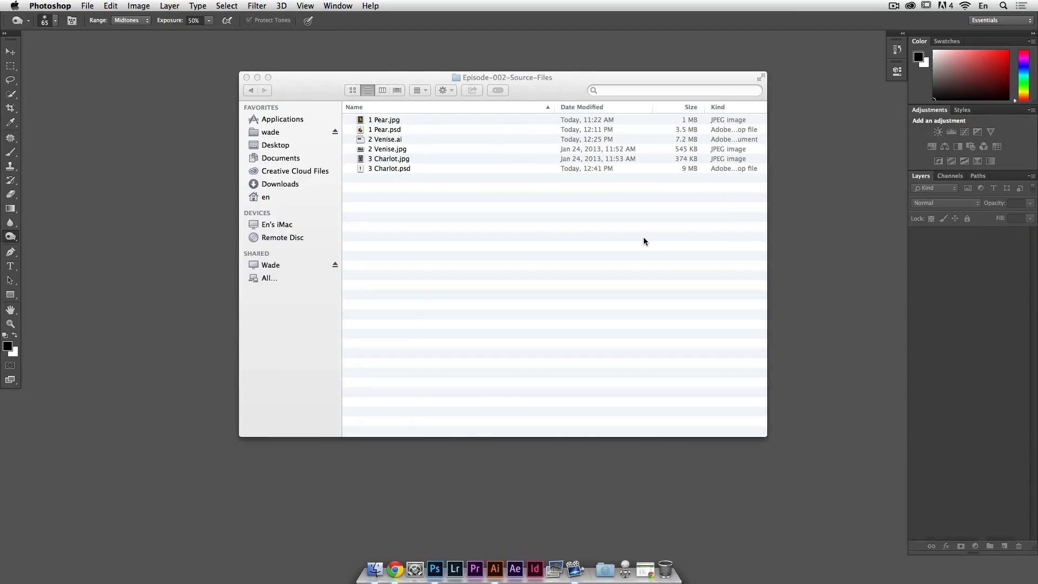